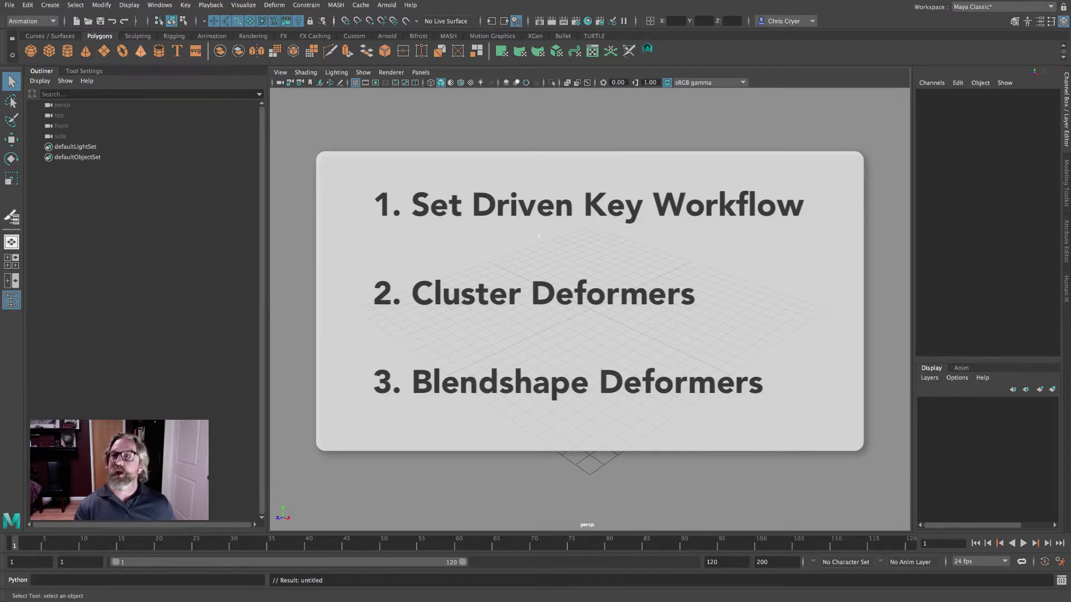
Step: Create a polygon cube and stretch it into an upright slab, scaled to about 4.26 in X and 8.25 in Y
{"action": "left_click", "coordinate": [49, 51]}
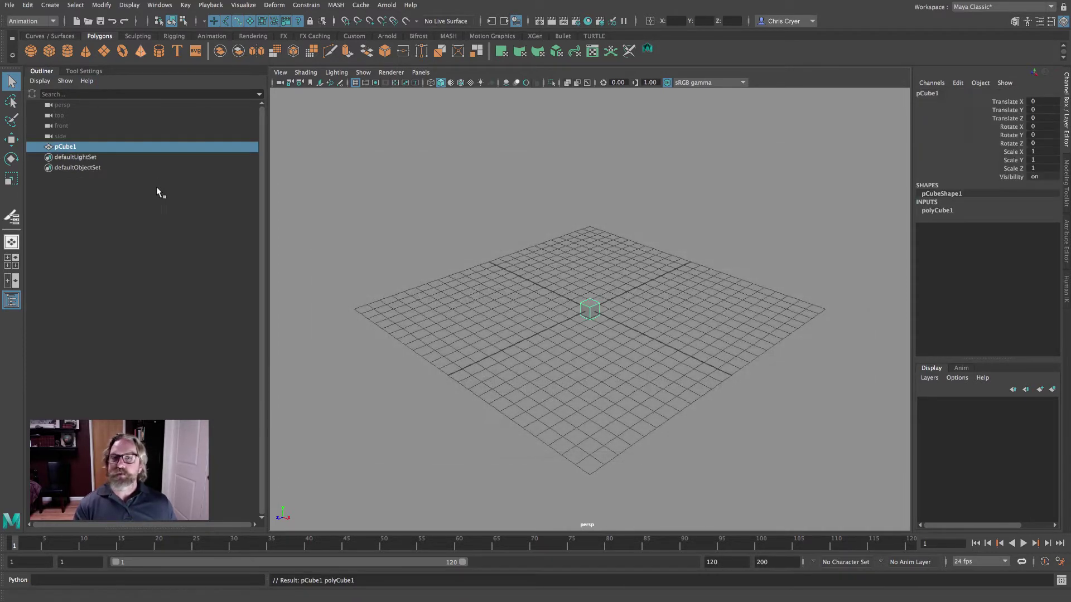
{"action": "left_click", "coordinate": [11, 179]}
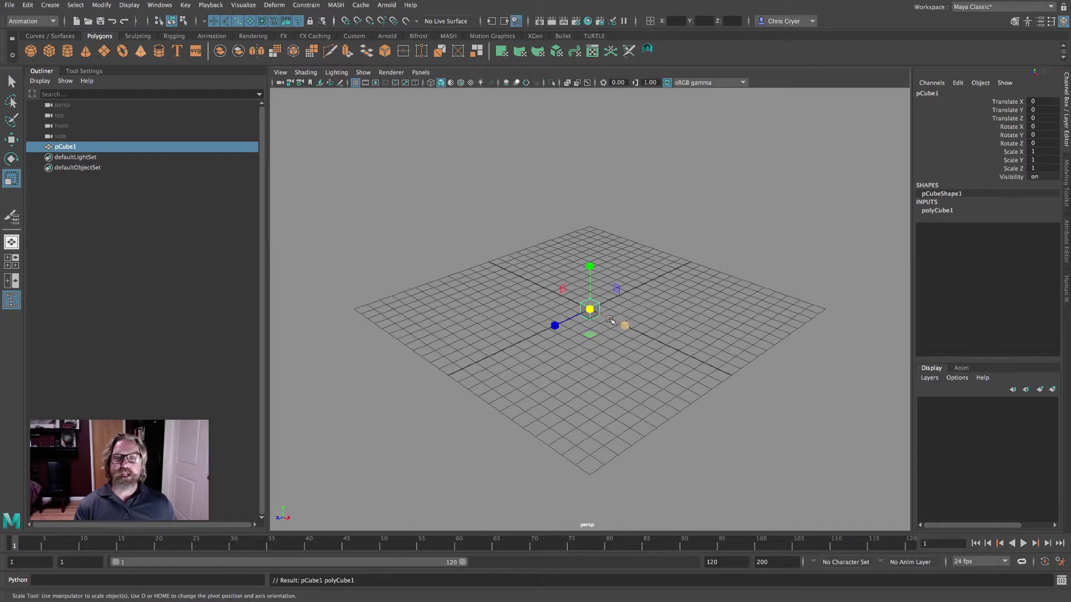
{"action": "left_click_drag", "start_coordinate": [624, 323], "coordinate": [760, 367]}
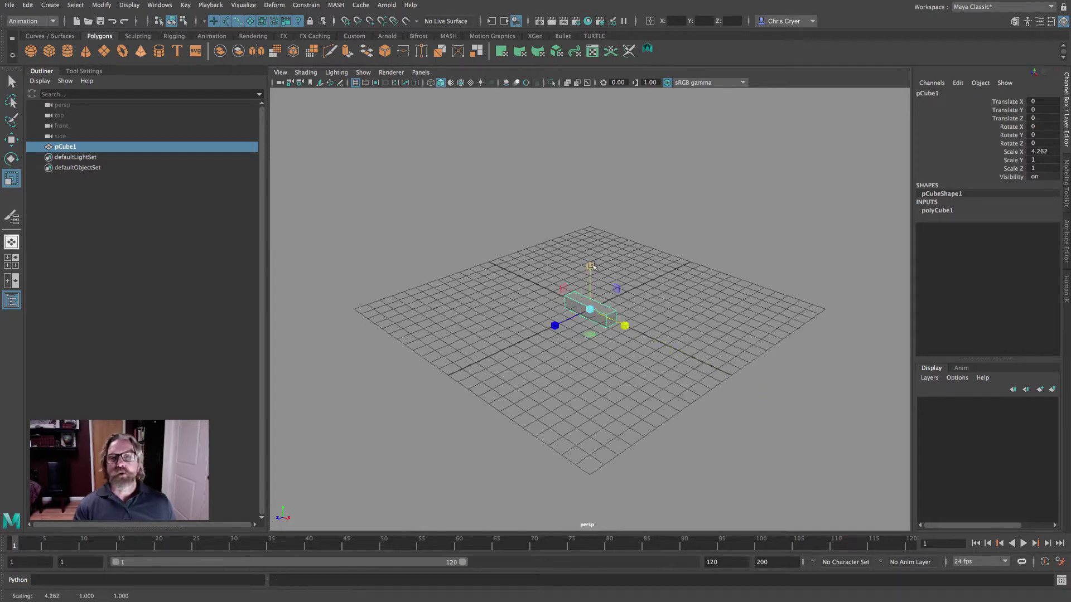
{"action": "mouse_move", "coordinate": [592, 266]}
{"action": "left_mouse_down"}
{"action": "mouse_move", "coordinate": [594, 223]}
{"action": "mouse_move", "coordinate": [595, 268]}
{"action": "left_mouse_up"}
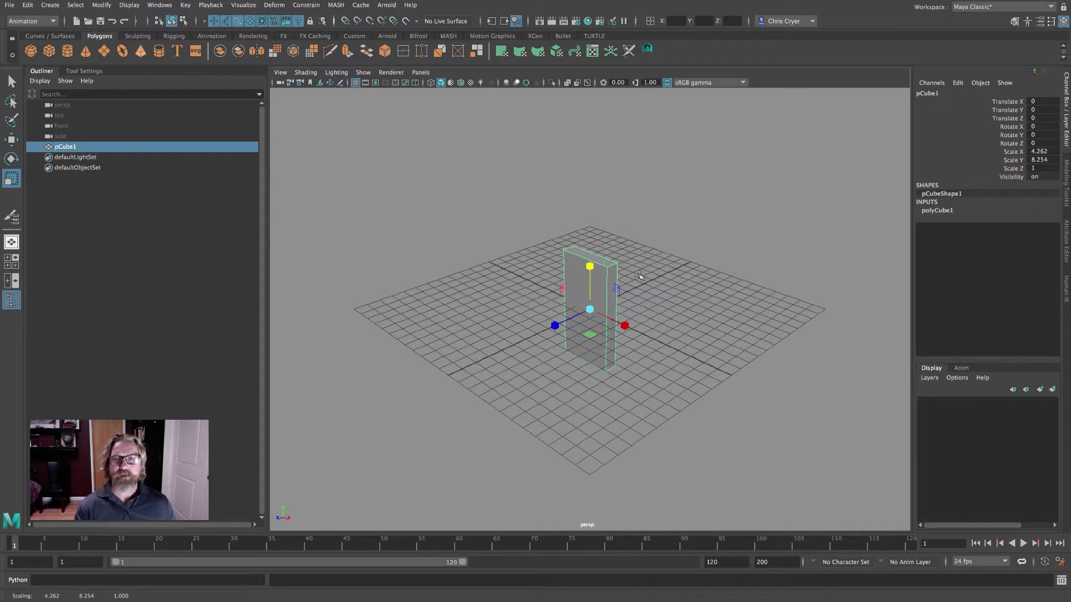
Step: Snap the slab's pivot to a bottom corner and raise the slab to Translate Y 4.127 so its base sits on the grid
{"action": "left_click_drag", "start_coordinate": [643, 300], "coordinate": [676, 256], "text": "alt"}
{"action": "right_click_drag", "start_coordinate": [677, 257], "coordinate": [817, 299], "text": "alt"}
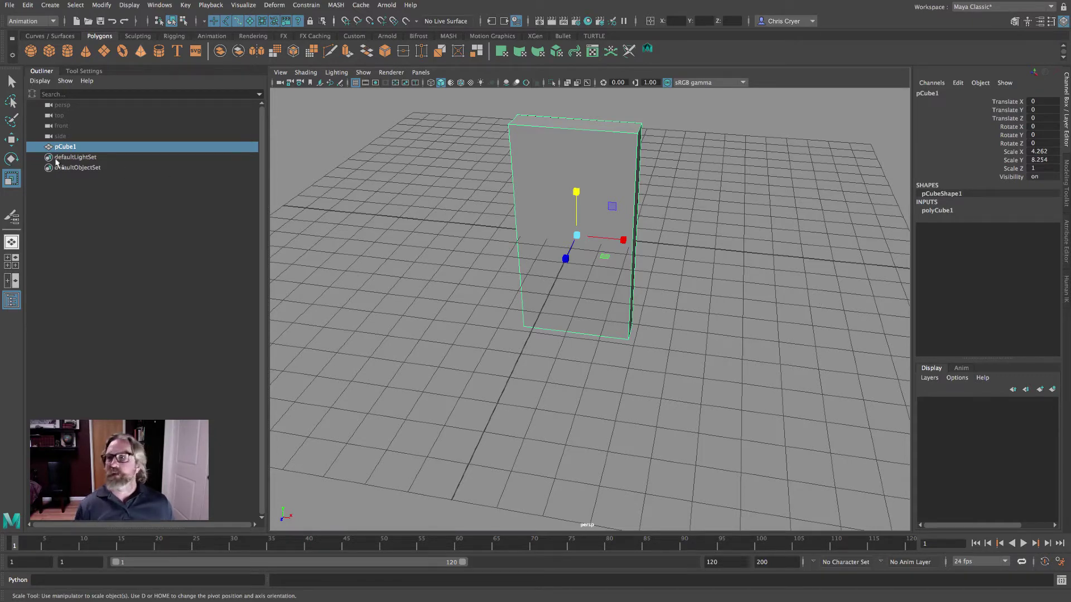
{"action": "key", "text": "w"}
{"action": "left_click_drag", "start_coordinate": [677, 239], "coordinate": [722, 235], "text": "alt"}
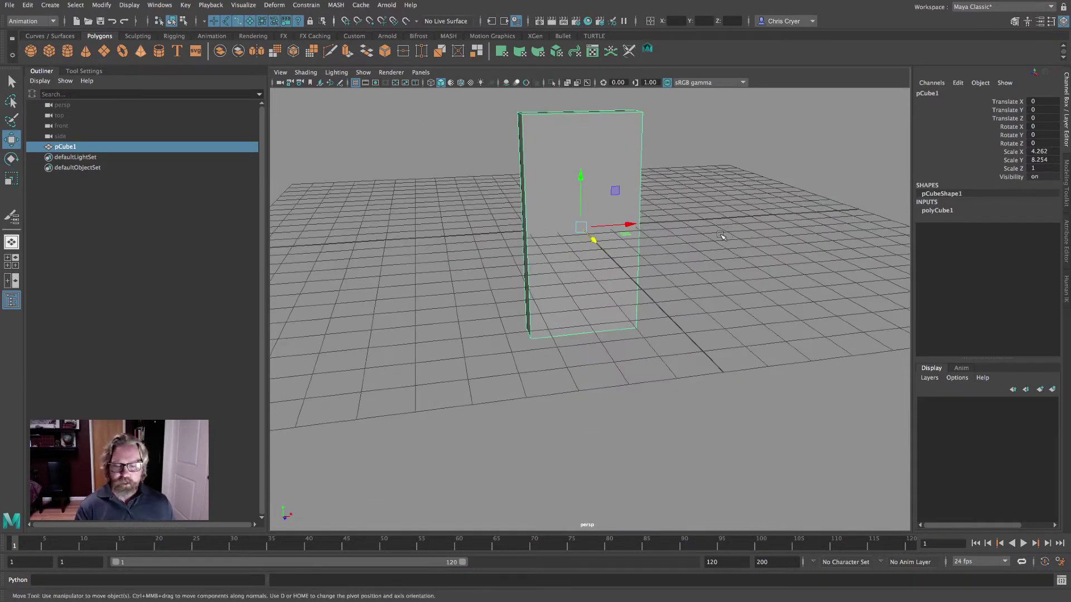
{"action": "key", "text": "d"}
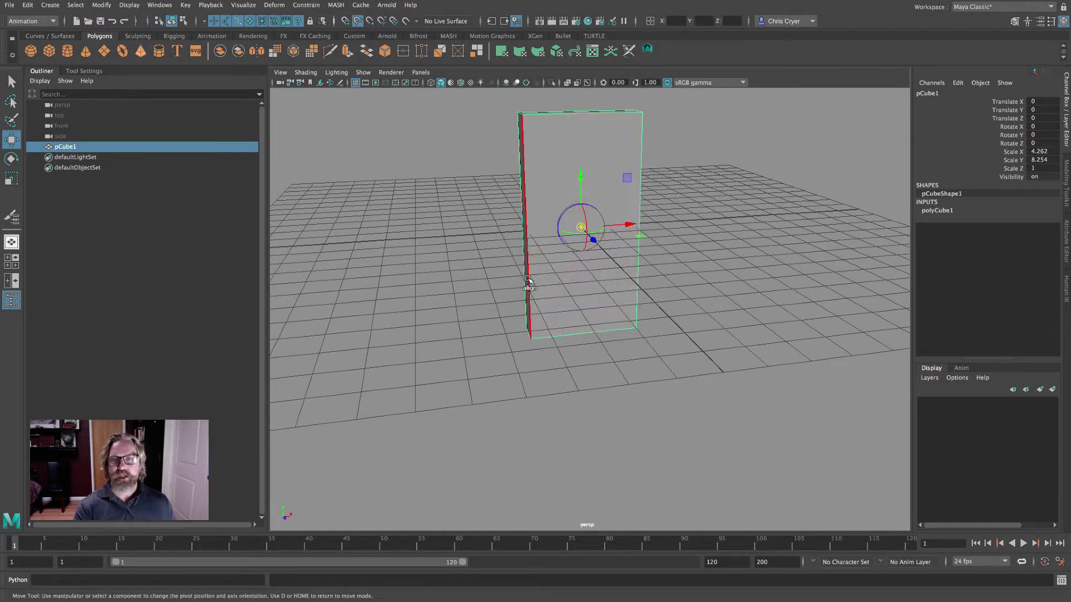
{"action": "left_click", "coordinate": [530, 338]}
{"action": "key", "text": "d"}
Step: Move the slab's pivot to the middle of the short bottom edge on the same side
{"action": "left_click_drag", "start_coordinate": [548, 377], "coordinate": [718, 296], "text": "alt"}
{"action": "key", "text": "d"}
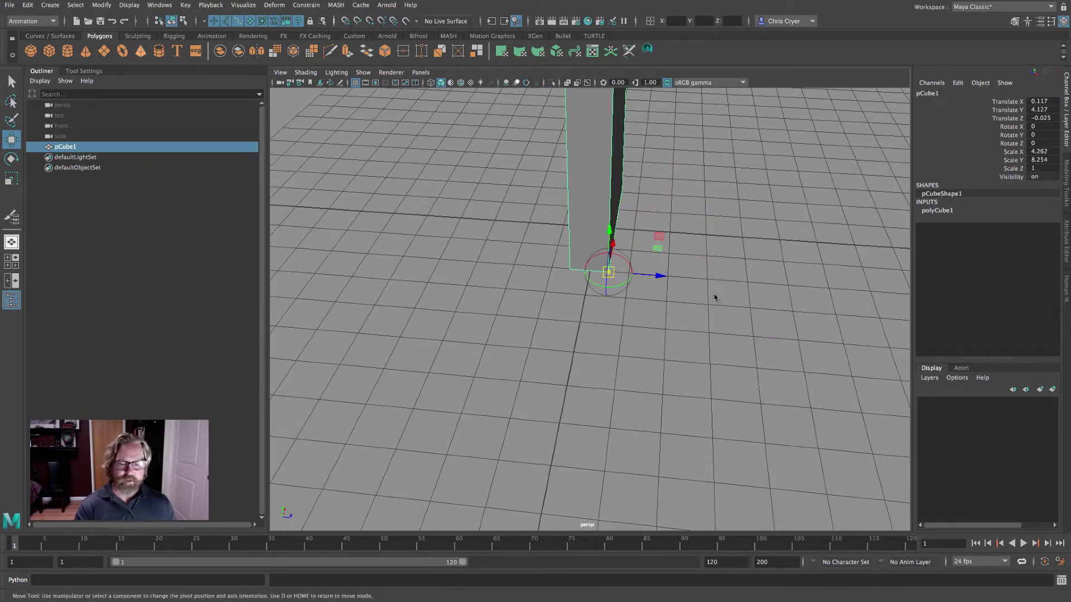
{"action": "left_click", "coordinate": [587, 294]}
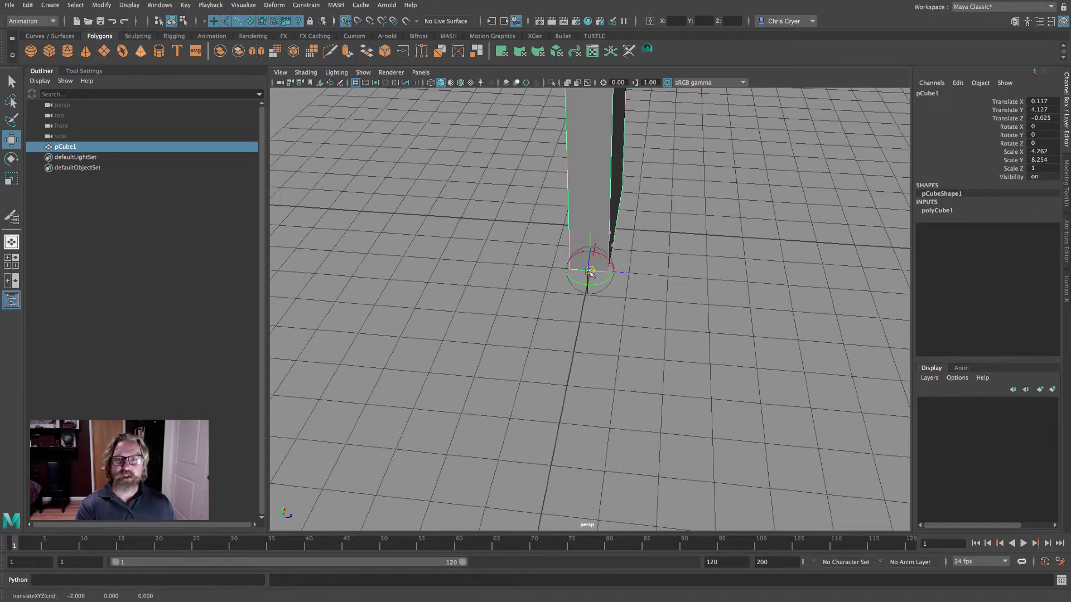
{"action": "key", "text": "d"}
Step: Rotate the slab about Y to test its new pivot, and undo the rotation
{"action": "left_click_drag", "start_coordinate": [755, 313], "coordinate": [511, 334], "text": "alt"}
{"action": "scroll", "coordinate": [717, 306], "scroll_direction": "down", "scroll_amount": 5}
{"action": "key", "text": "e"}
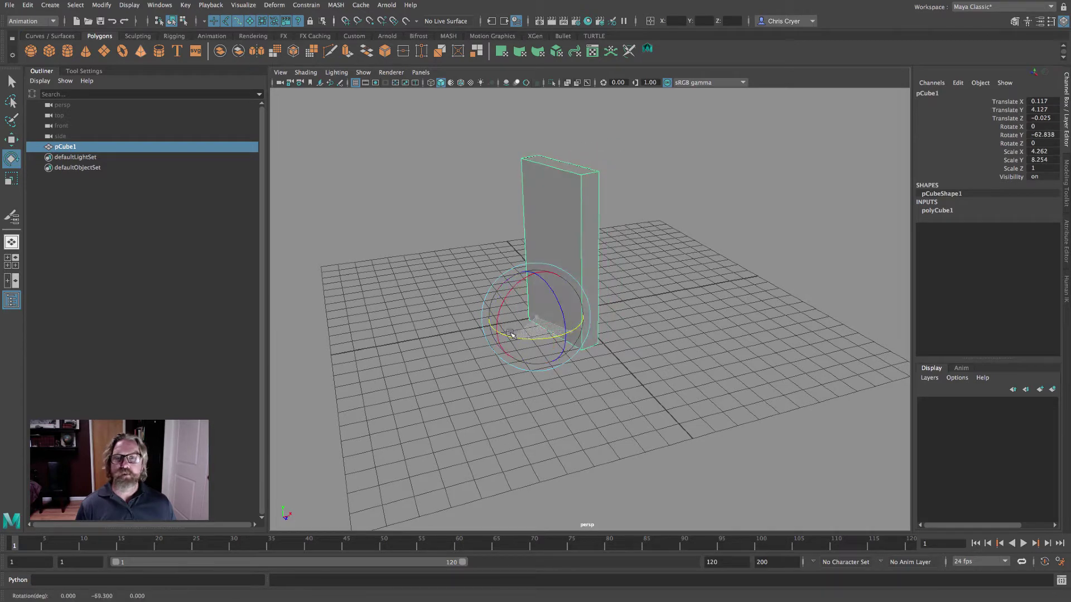
{"action": "key", "text": "ctrl+z"}
{"action": "key", "text": "ctrl+z"}
Step: Thin the slab by scaling it to about 0.53 in Z
{"action": "key", "text": "r"}
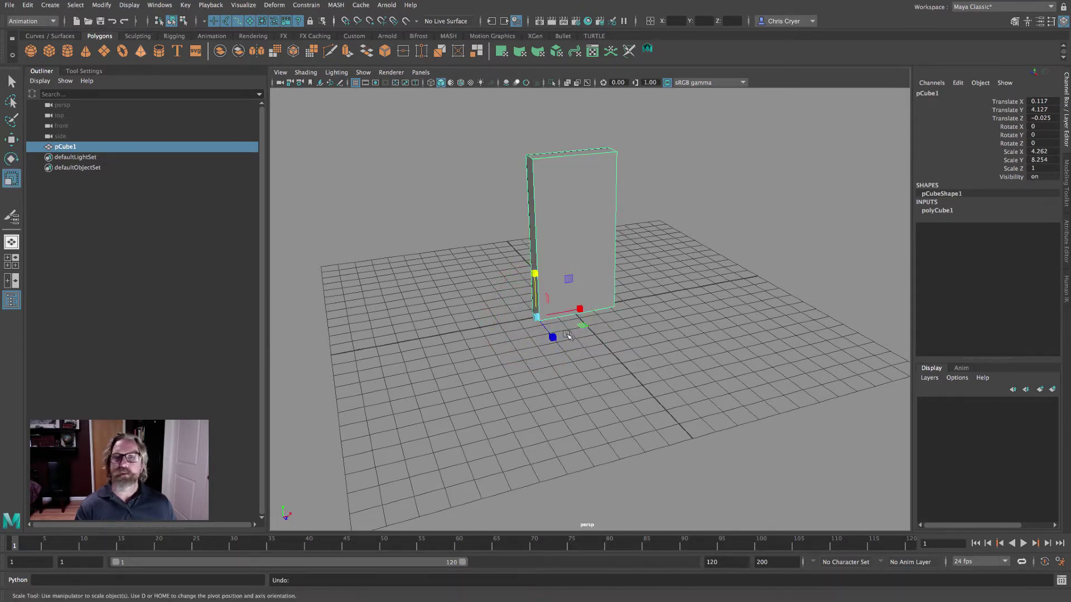
{"action": "left_click_drag", "start_coordinate": [555, 337], "coordinate": [296, 236]}
{"action": "key", "text": "w"}
Step: Try swinging the thinned slab around its vertical axis, and undo the swing
{"action": "key", "text": "e"}
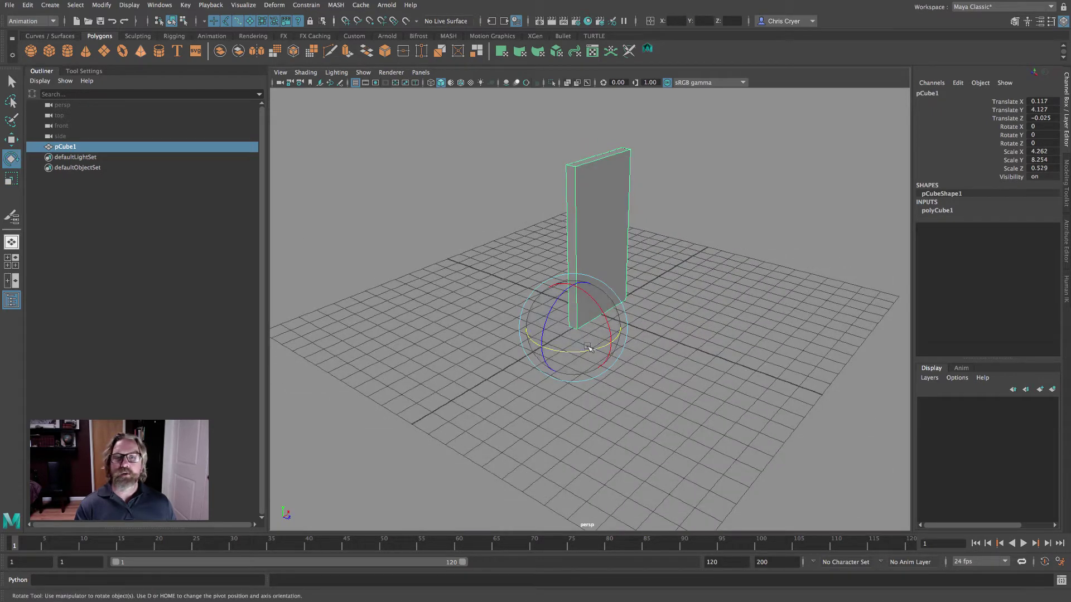
{"action": "left_click_drag", "start_coordinate": [615, 337], "coordinate": [638, 327]}
{"action": "key", "text": "ctrl+z"}
Step: Deselect the slab and turn on wireframe on shaded display in the perspective view
{"action": "left_click_drag", "start_coordinate": [747, 316], "coordinate": [677, 355], "text": "alt"}
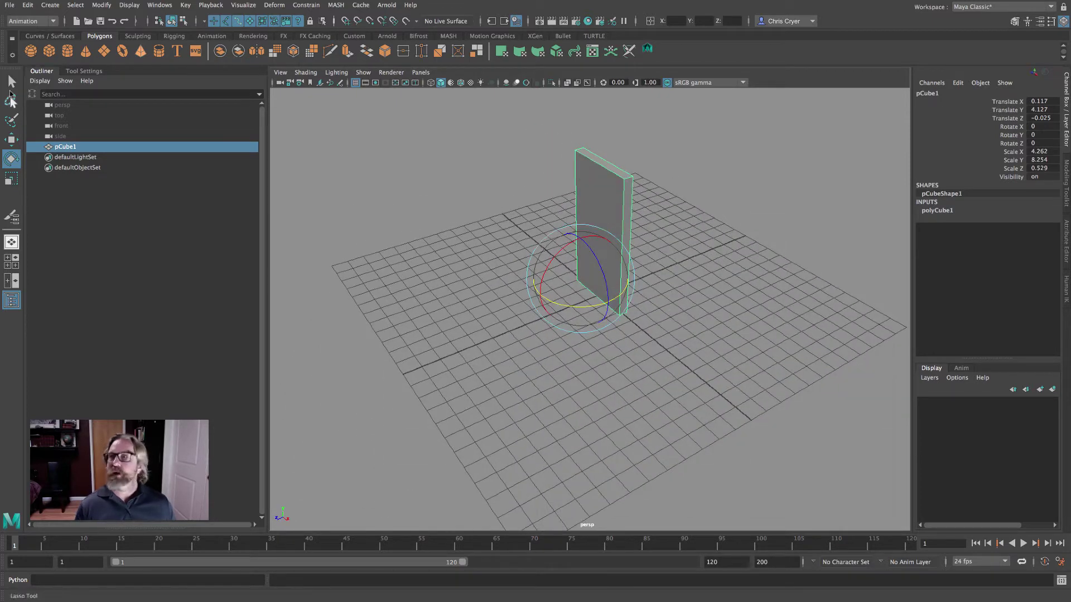
{"action": "key", "text": "q"}
{"action": "left_click", "coordinate": [581, 354]}
{"action": "mouse_move", "coordinate": [581, 354]}
{"action": "left_mouse_down", "text": "alt"}
{"action": "mouse_move", "coordinate": [565, 337]}
{"action": "mouse_move", "coordinate": [583, 370]}
{"action": "left_mouse_up", "text": "alt"}
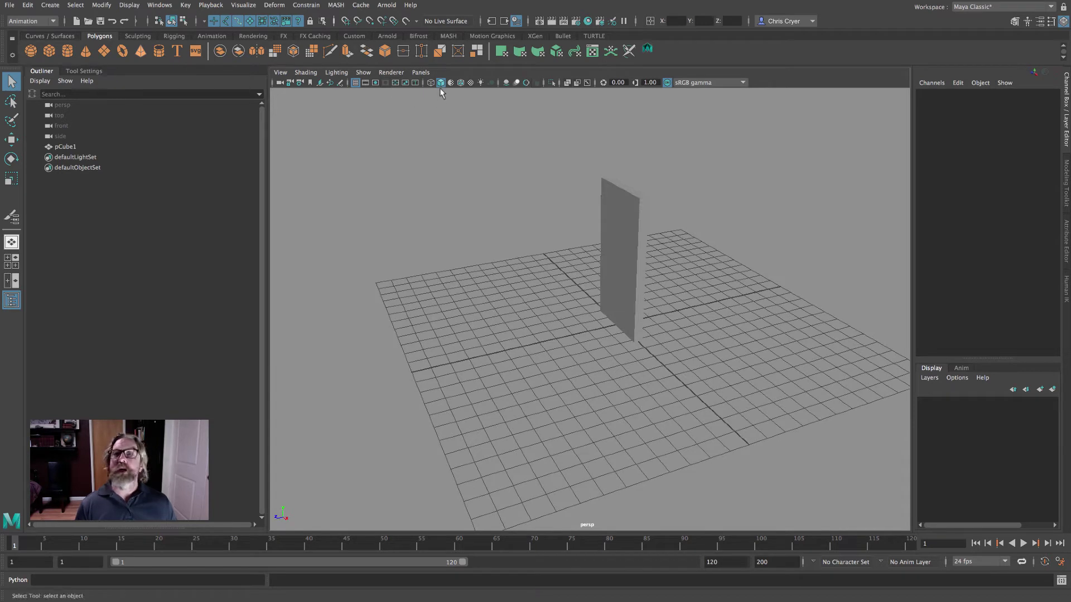
{"action": "left_click", "coordinate": [460, 82]}
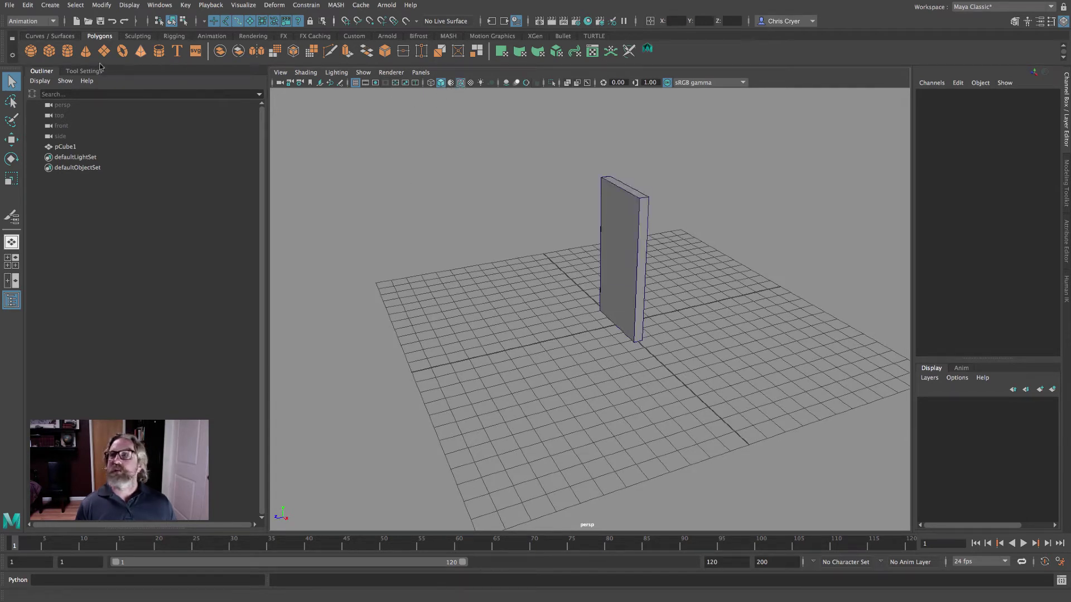
Step: Create a polygon sphere at the origin and raise it to about 4.65 in Y
{"action": "left_click", "coordinate": [31, 52]}
{"action": "left_click", "coordinate": [11, 139]}
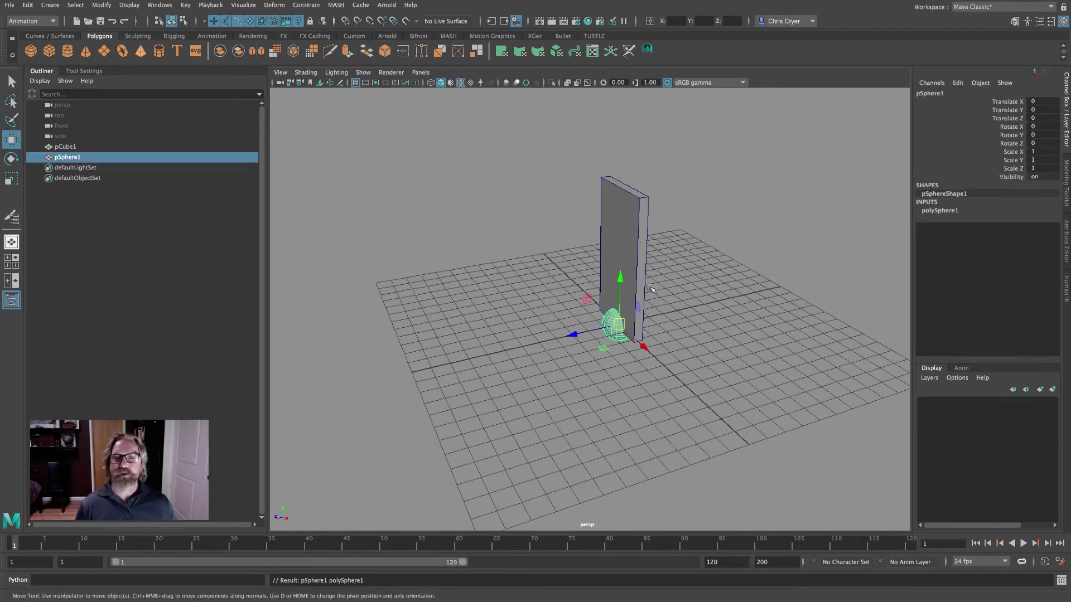
{"action": "left_click_drag", "start_coordinate": [621, 272], "coordinate": [621, 224]}
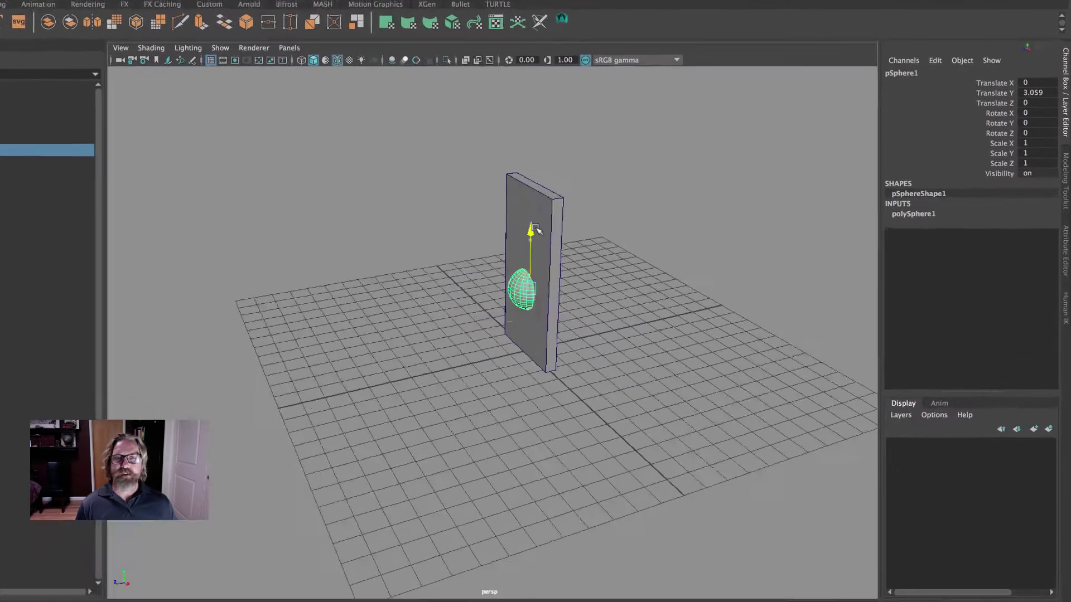
{"action": "left_click_drag", "start_coordinate": [629, 273], "coordinate": [629, 248]}
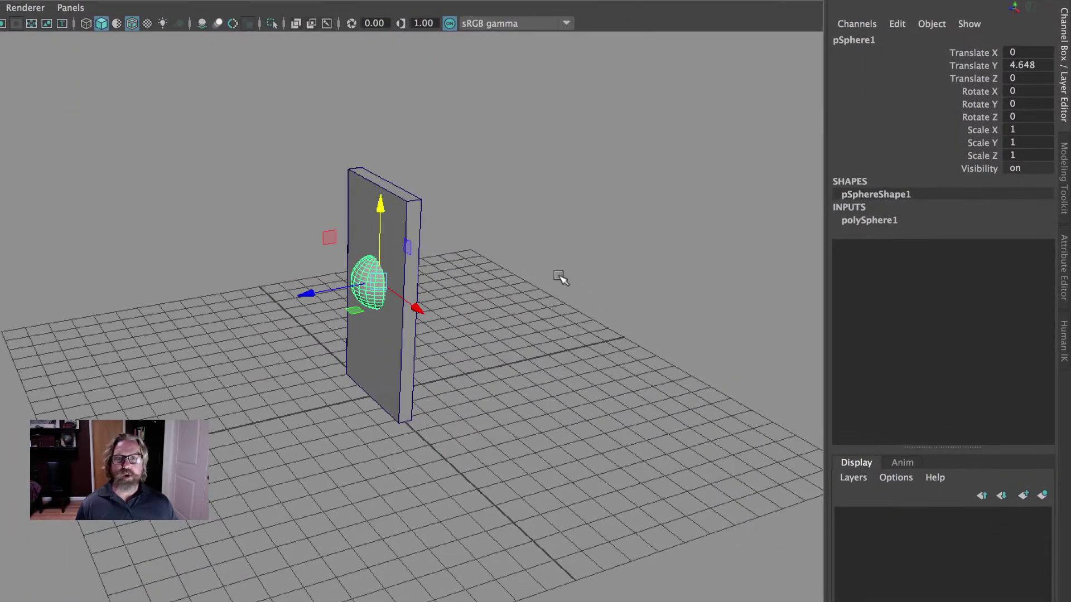
Step: Set the sphere's Translate Y to 5 and Translate Z to 10
{"action": "double_click", "coordinate": [1026, 66]}
{"action": "type", "text": "5"}
{"action": "key", "text": "Return"}
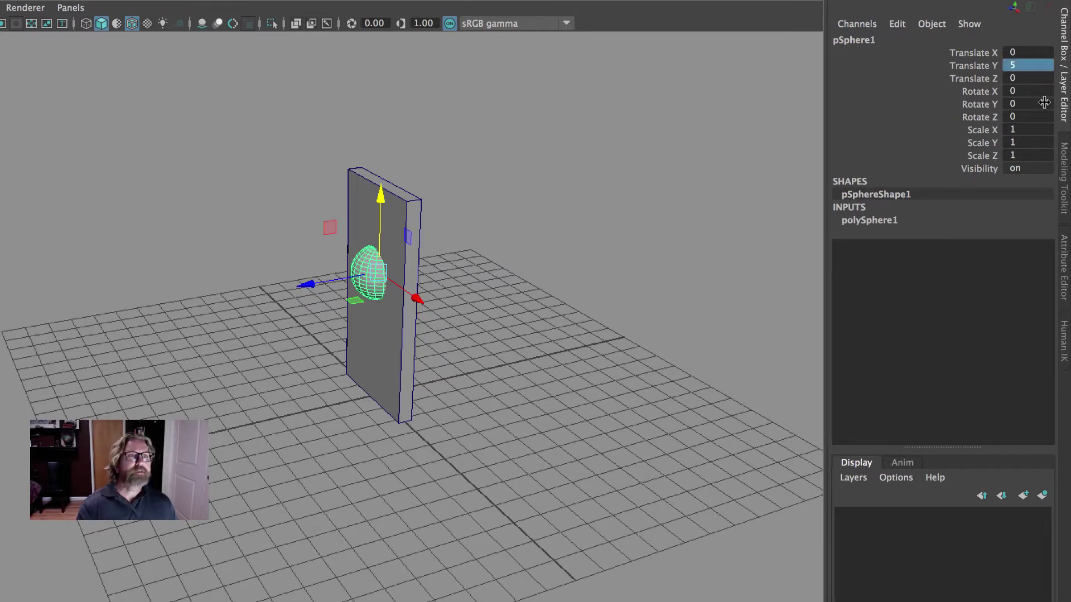
{"action": "double_click", "coordinate": [1030, 77]}
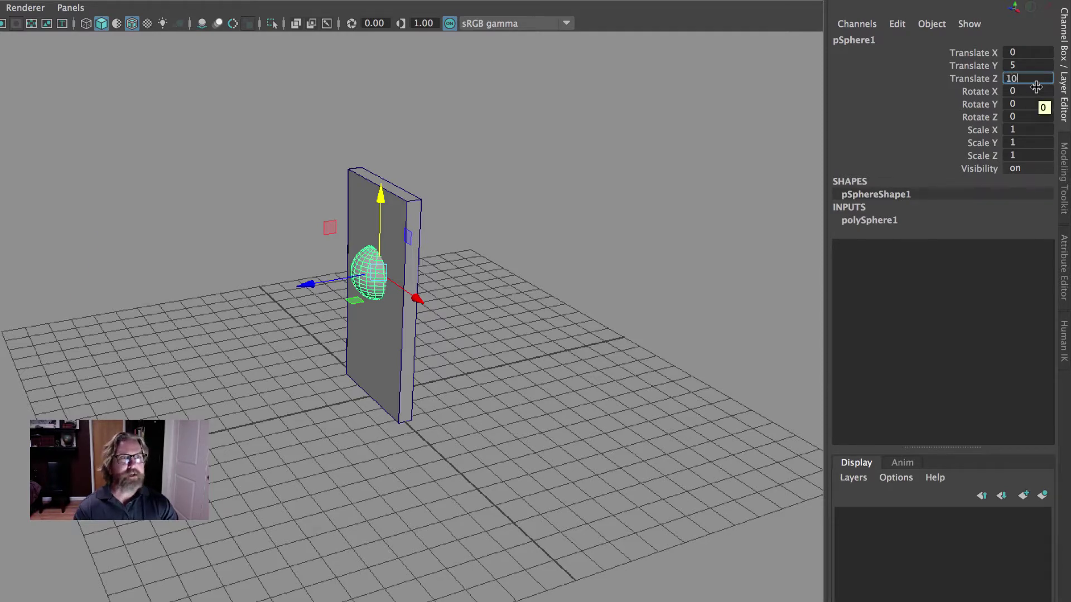
{"action": "key", "text": "Return"}
{"action": "left_click_drag", "start_coordinate": [712, 211], "coordinate": [739, 219], "text": "alt"}
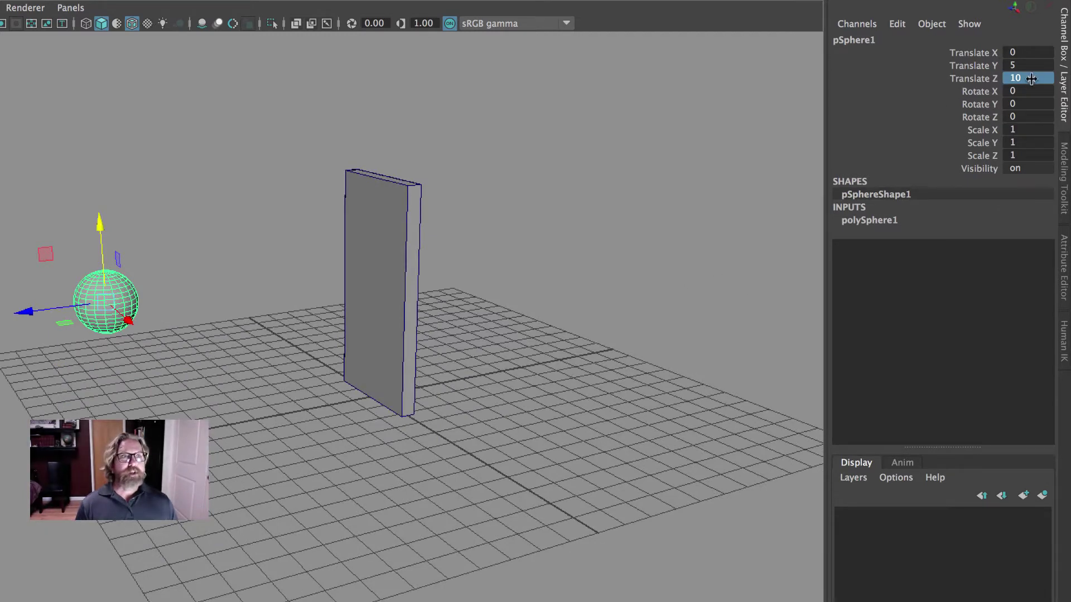
Step: Select the slab, try rotating it about Y as the driven motion, and undo the rotation
{"action": "left_click", "coordinate": [386, 217]}
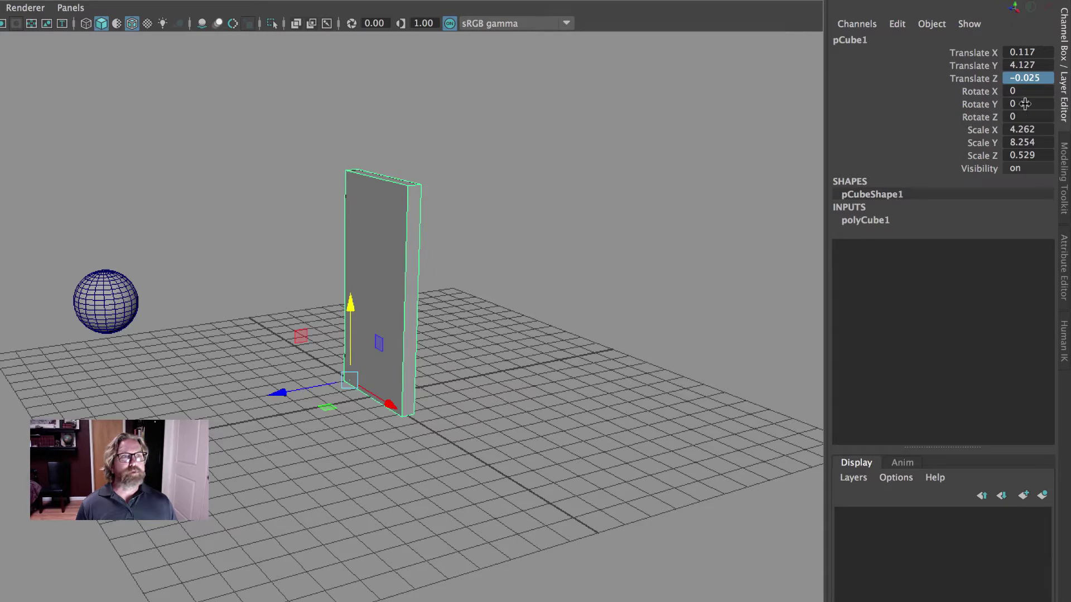
{"action": "key", "text": "e"}
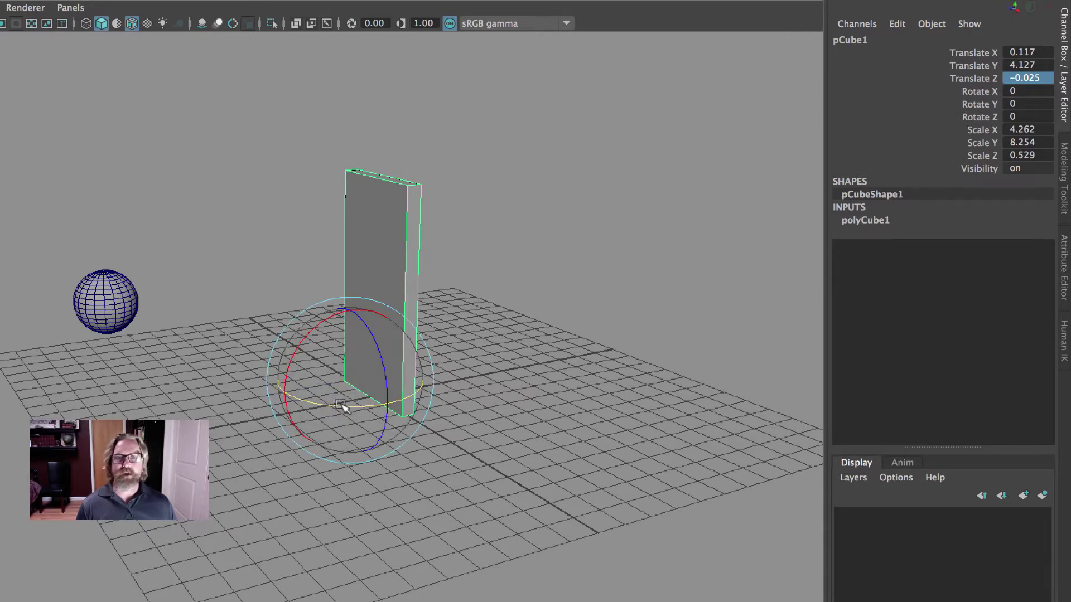
{"action": "left_click_drag", "start_coordinate": [347, 403], "coordinate": [366, 400]}
{"action": "key", "text": "ctrl+z"}
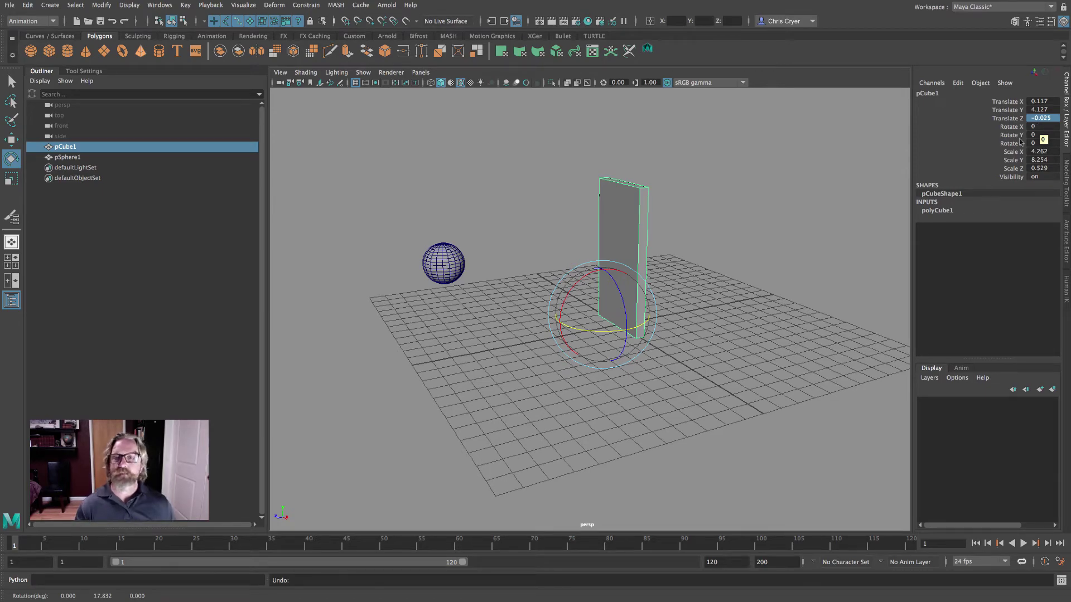
Step: Open the Set Driven Key editor with the slab selected
{"action": "left_click", "coordinate": [185, 5]}
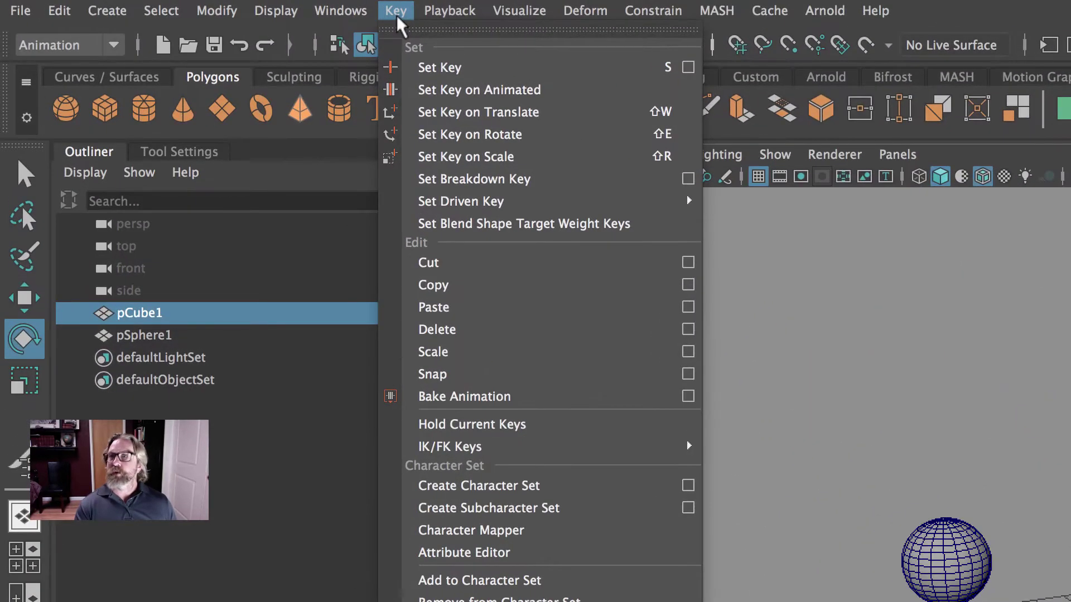
{"action": "left_click", "coordinate": [398, 17]}
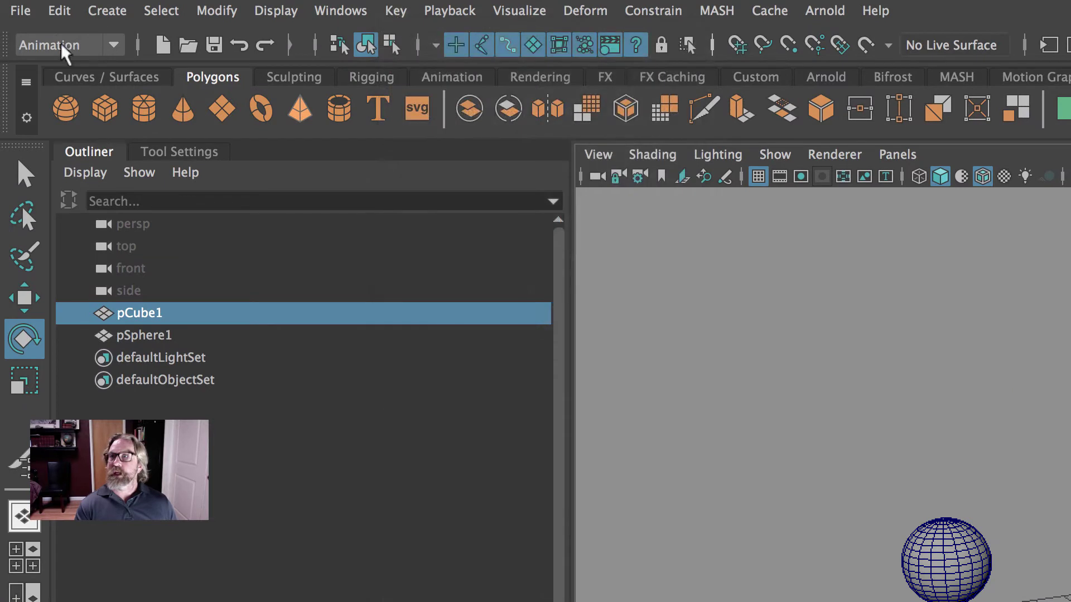
{"action": "left_click", "coordinate": [390, 12]}
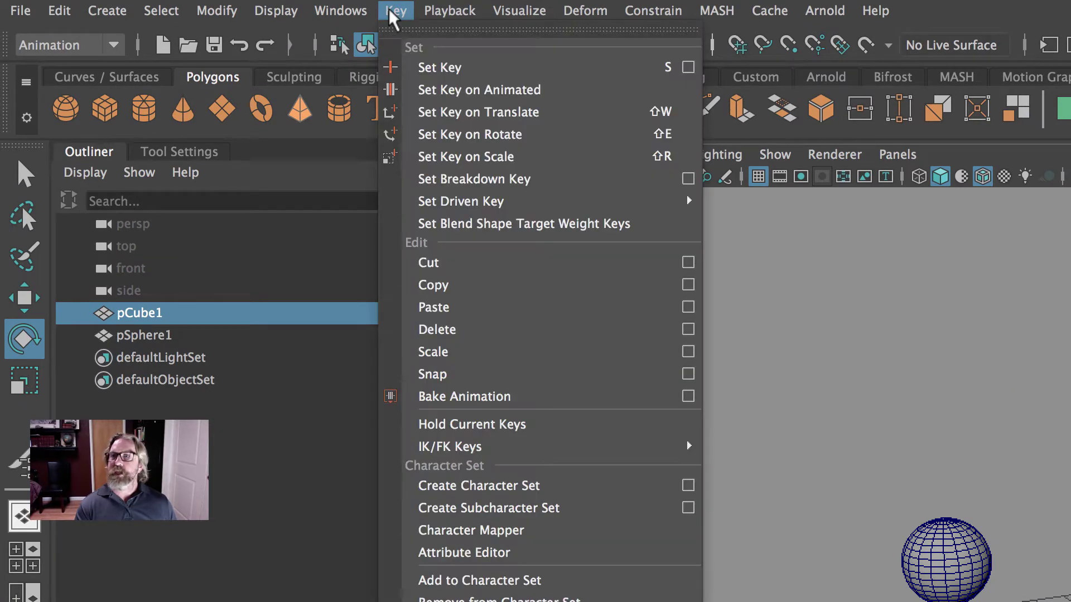
{"action": "mouse_move", "coordinate": [670, 201]}
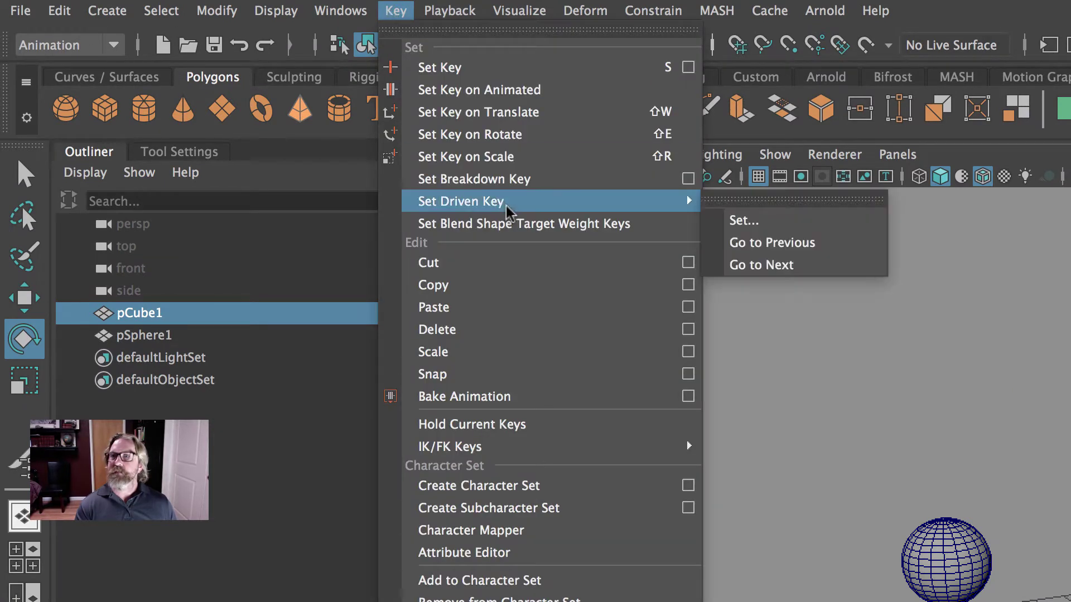
{"action": "left_click", "coordinate": [816, 222]}
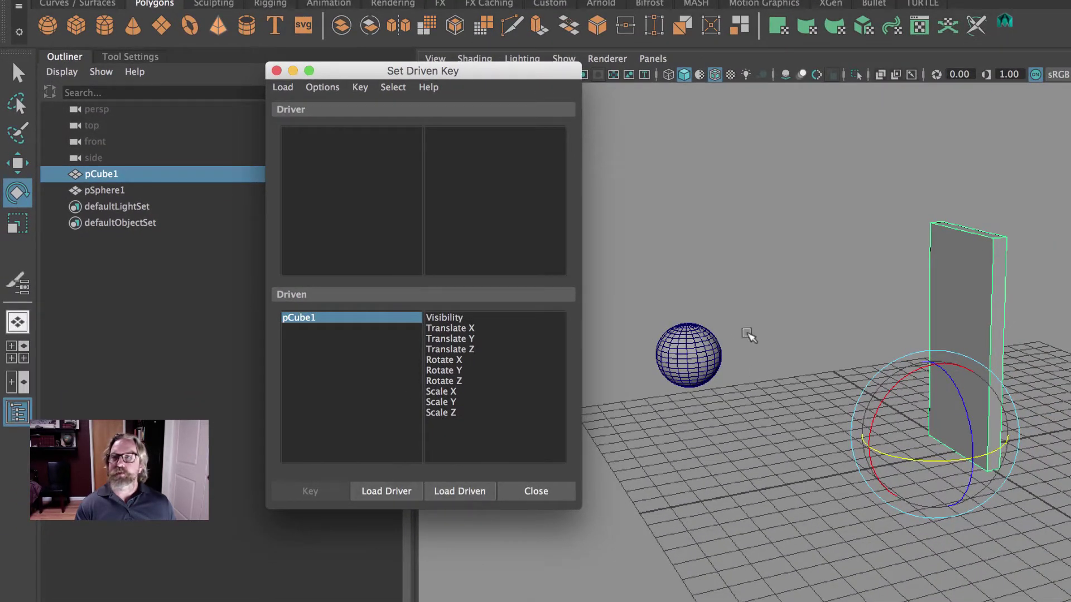
Step: Load the sphere as the driver and the slab as the driven object for the driven key
{"action": "left_click", "coordinate": [707, 340]}
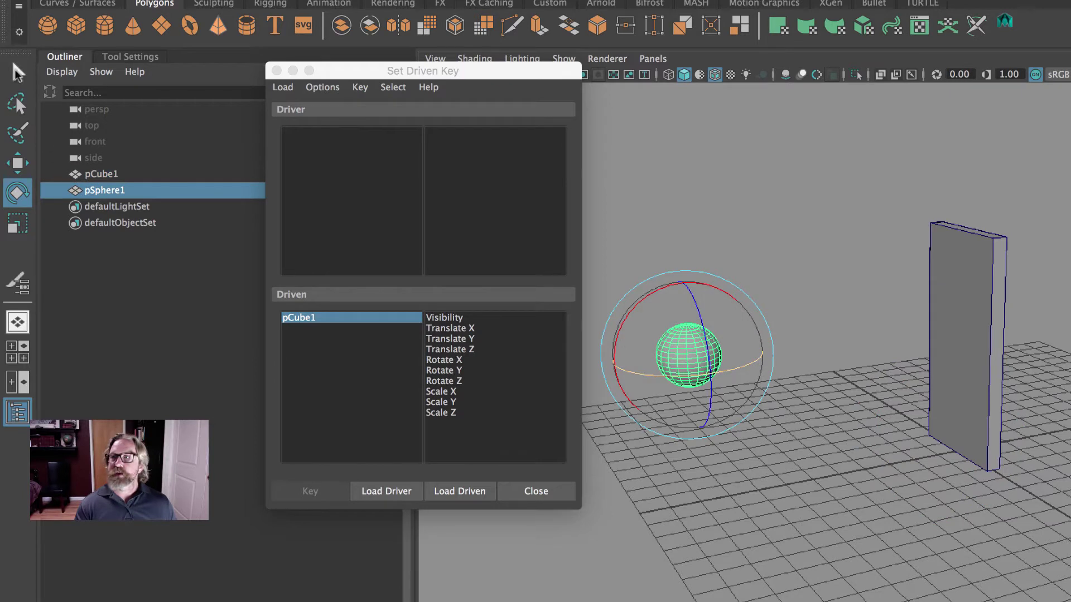
{"action": "left_click", "coordinate": [18, 72]}
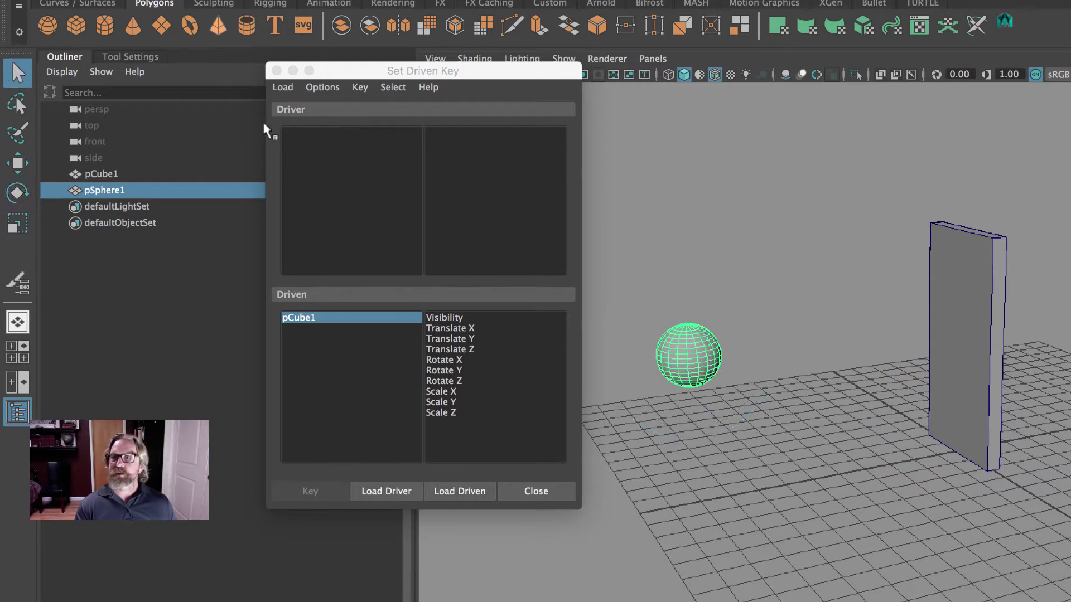
{"action": "left_click", "coordinate": [390, 490]}
{"action": "left_click", "coordinate": [955, 287]}
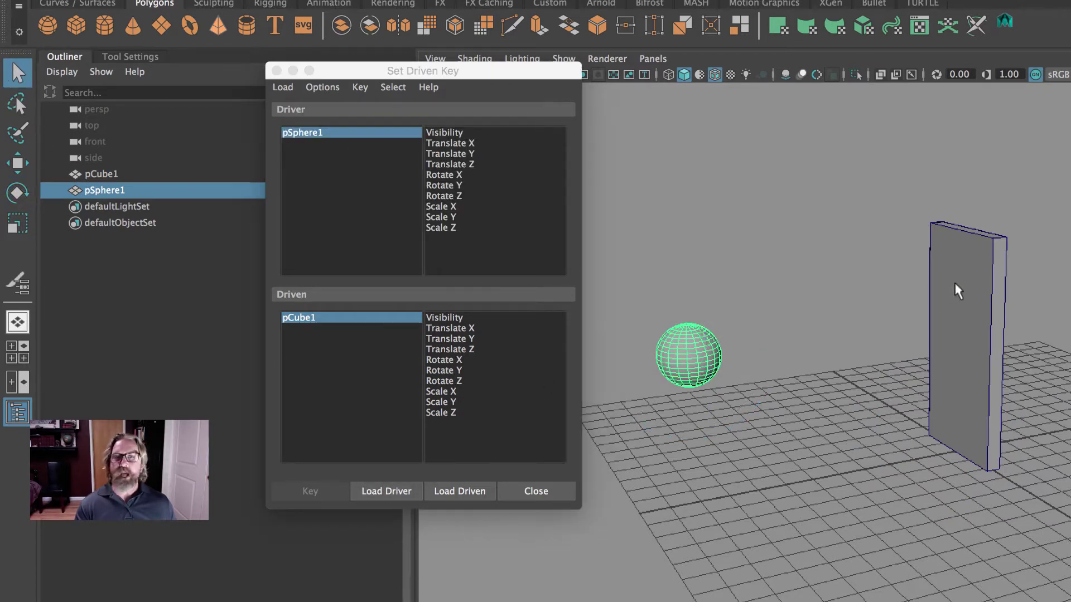
{"action": "left_click", "coordinate": [469, 492]}
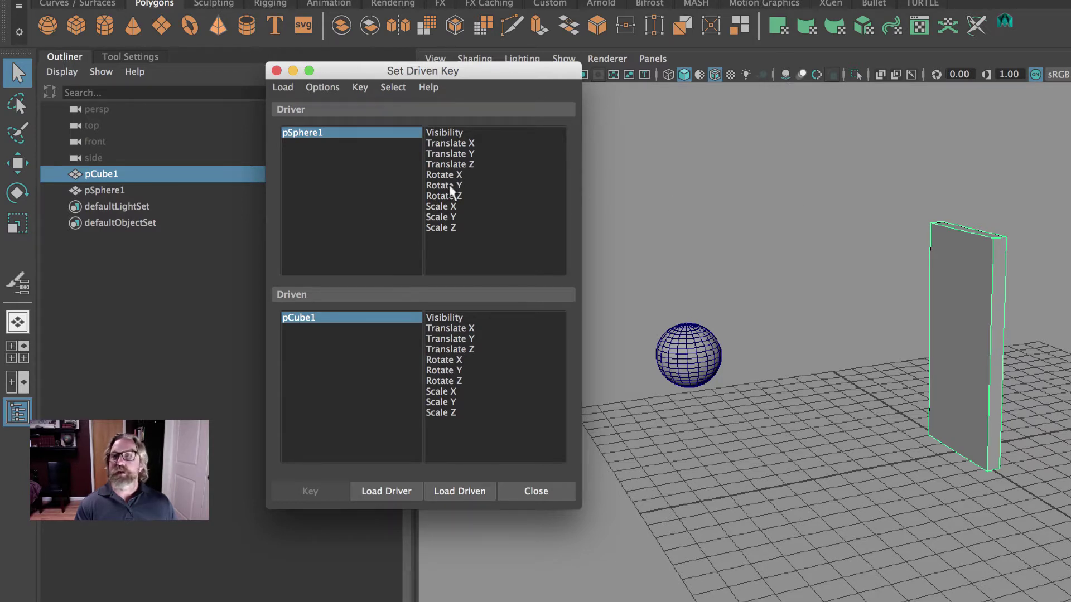
Step: Pair the sphere's Translate Z as the driver attribute with the slab's Rotate Y as the driven attribute
{"action": "left_click", "coordinate": [458, 164]}
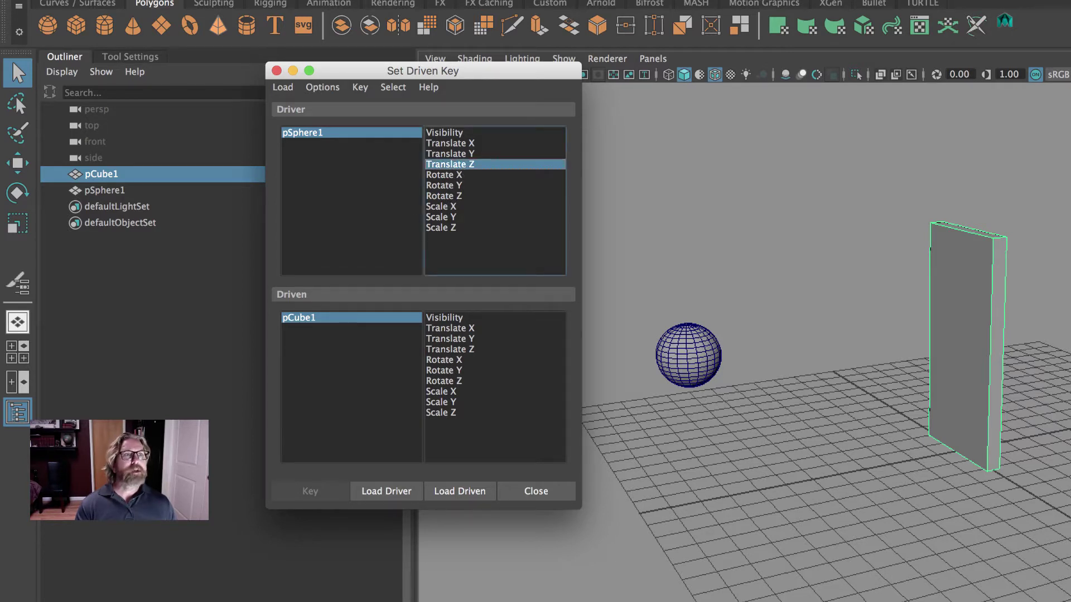
{"action": "left_click", "coordinate": [307, 133]}
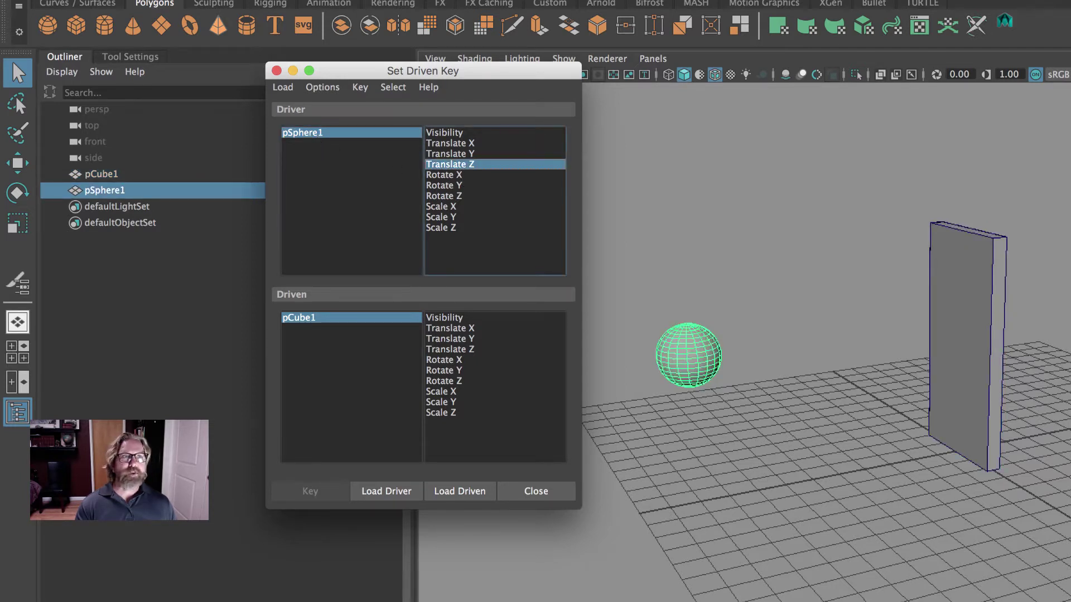
{"action": "left_click", "coordinate": [301, 321]}
{"action": "left_click", "coordinate": [442, 372]}
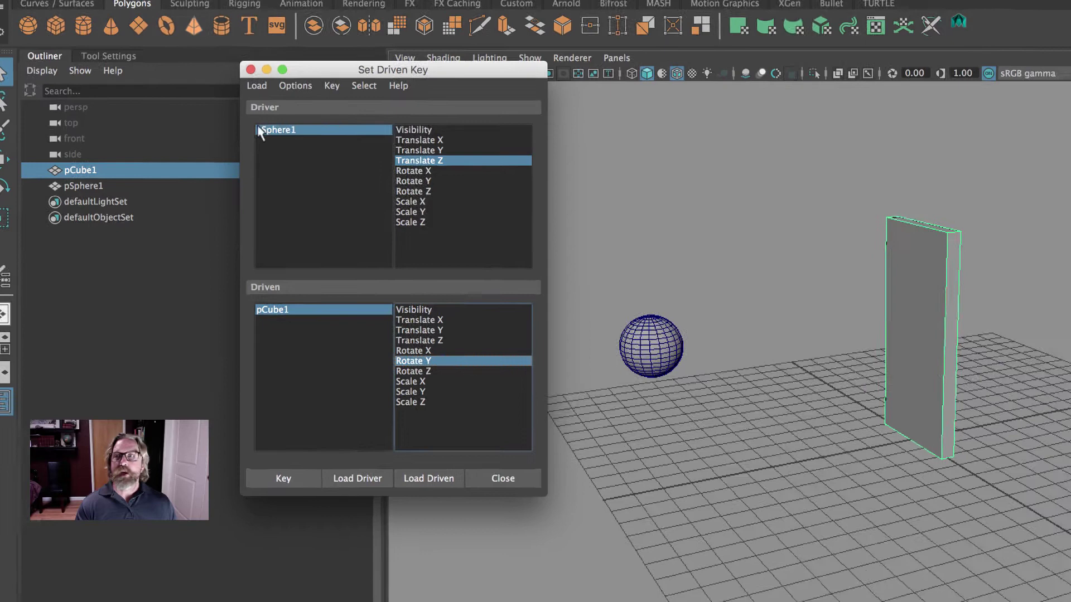
{"action": "left_click", "coordinate": [302, 132]}
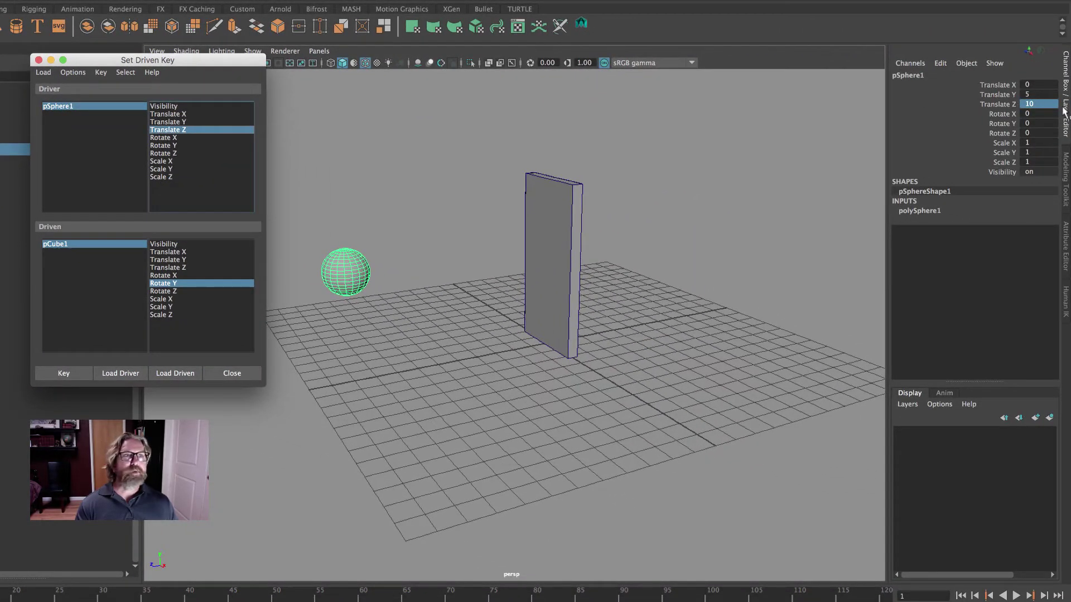
{"action": "left_click", "coordinate": [55, 243]}
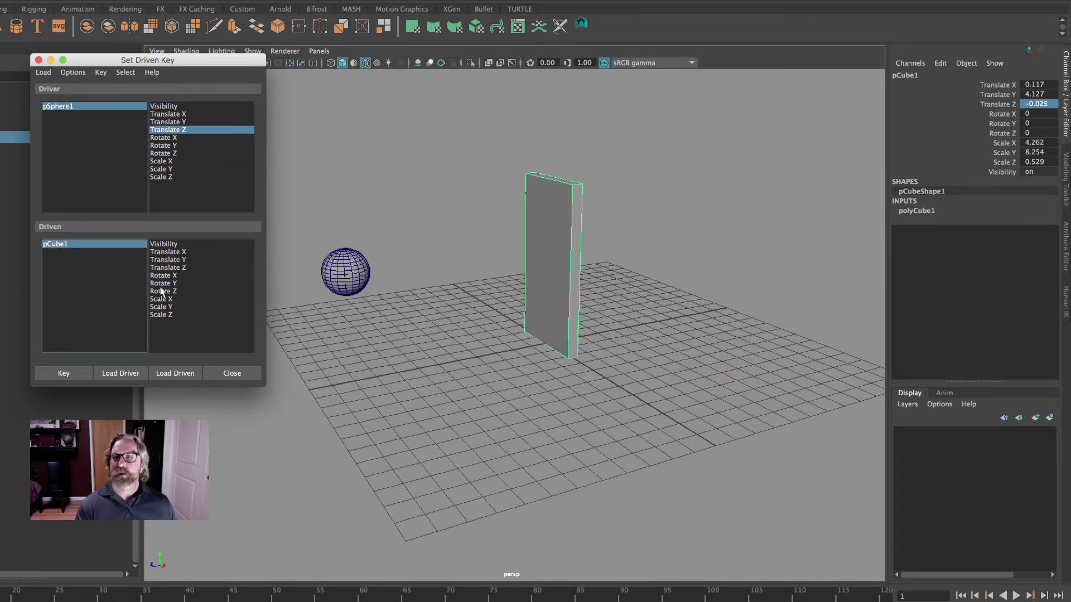
{"action": "left_click", "coordinate": [163, 283]}
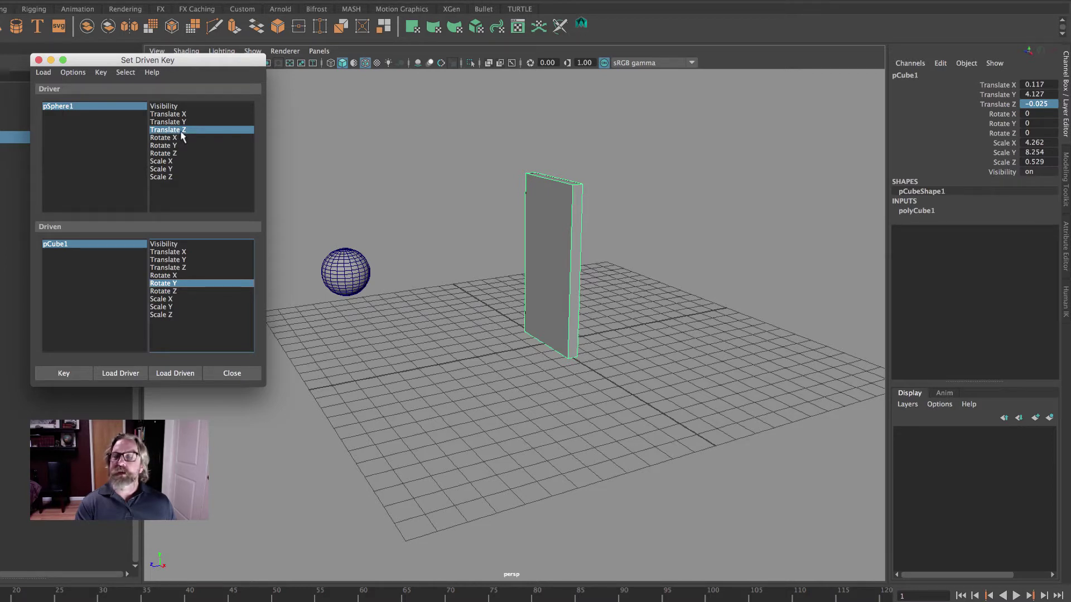
{"action": "left_click", "coordinate": [60, 375]}
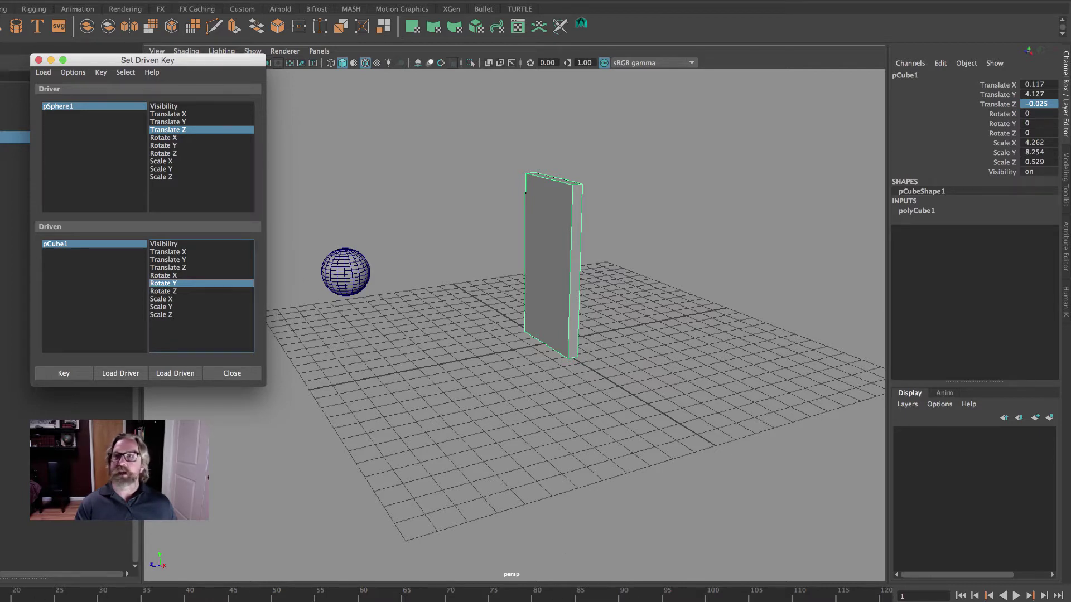
{"action": "left_click", "coordinate": [49, 0]}
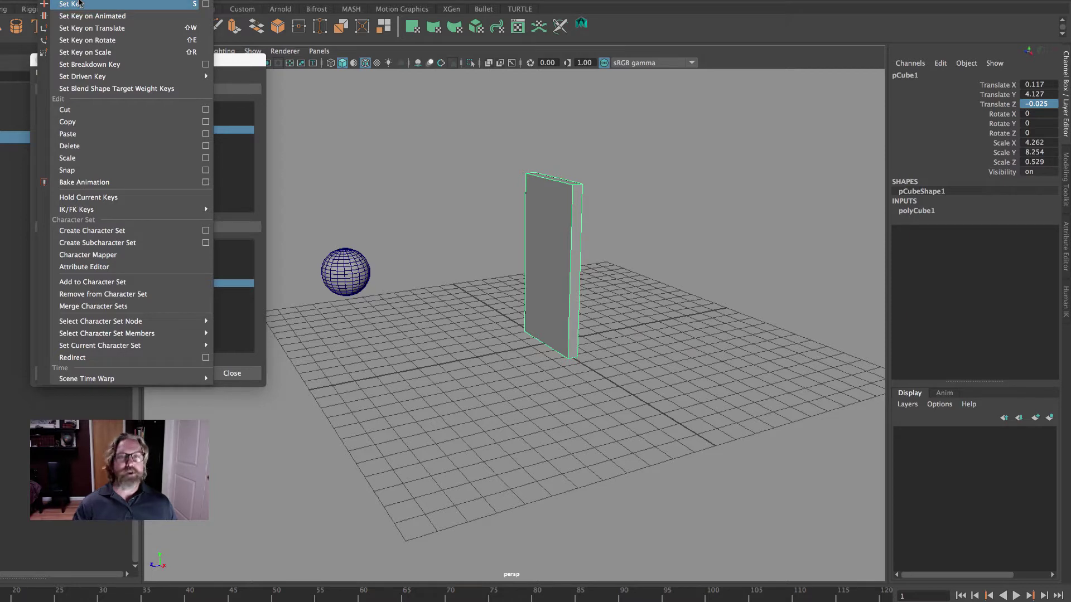
{"action": "key", "text": "Escape"}
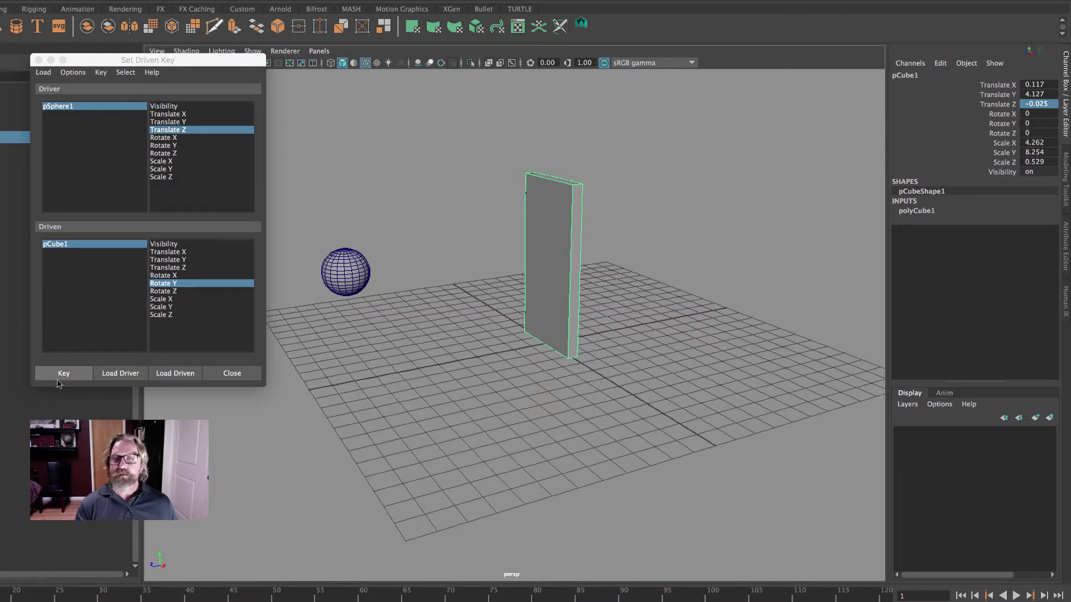
Step: Record a driven key linking the sphere's Translate Z at 10 to the slab's Rotate Y at 0
{"action": "left_click", "coordinate": [60, 105]}
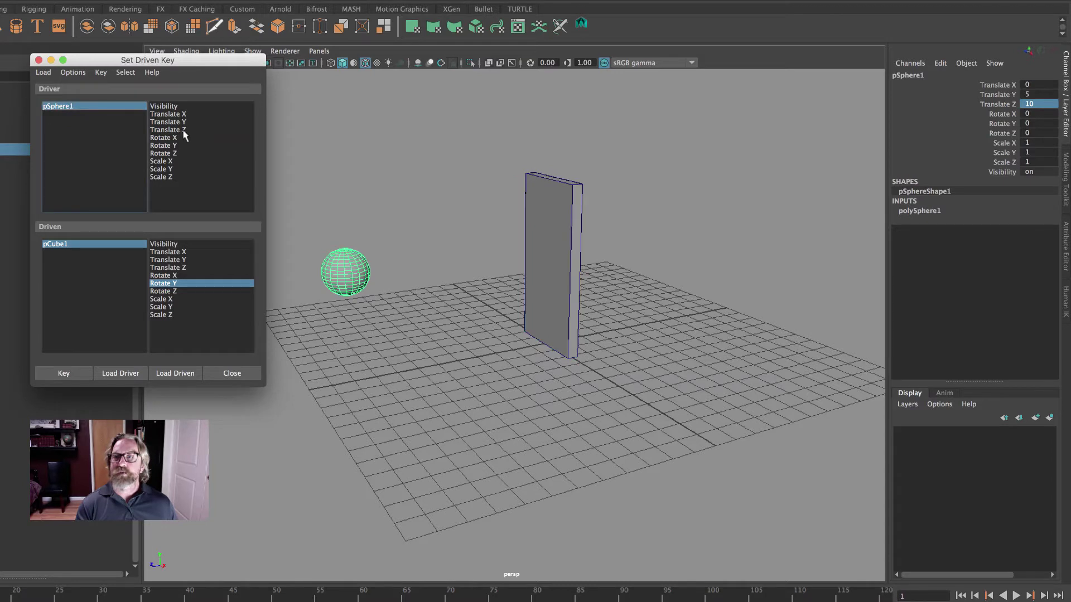
{"action": "left_click", "coordinate": [167, 130]}
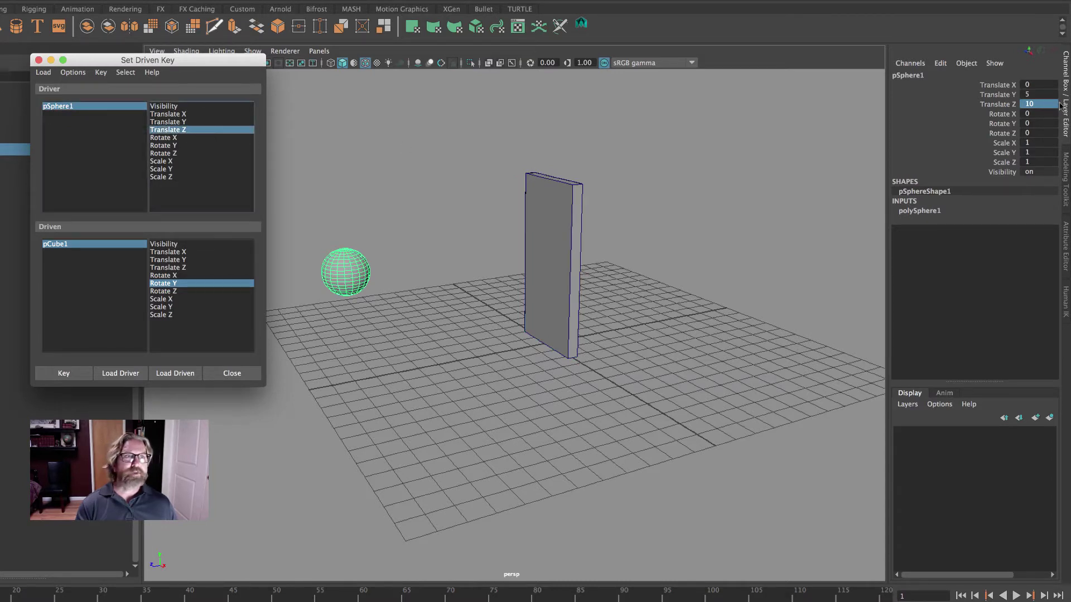
{"action": "left_click", "coordinate": [56, 245]}
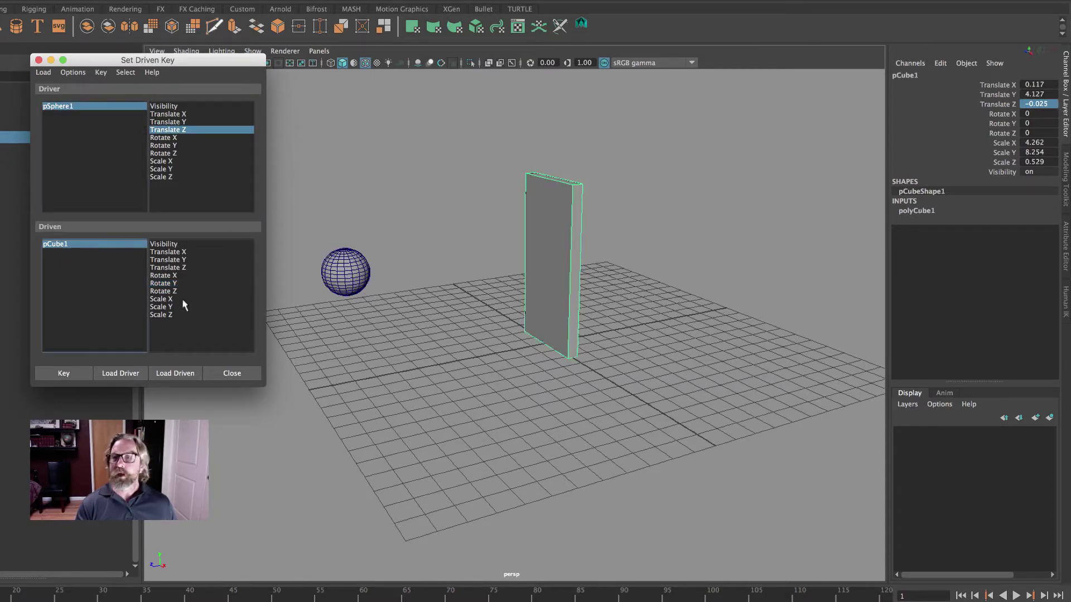
{"action": "left_click", "coordinate": [165, 285]}
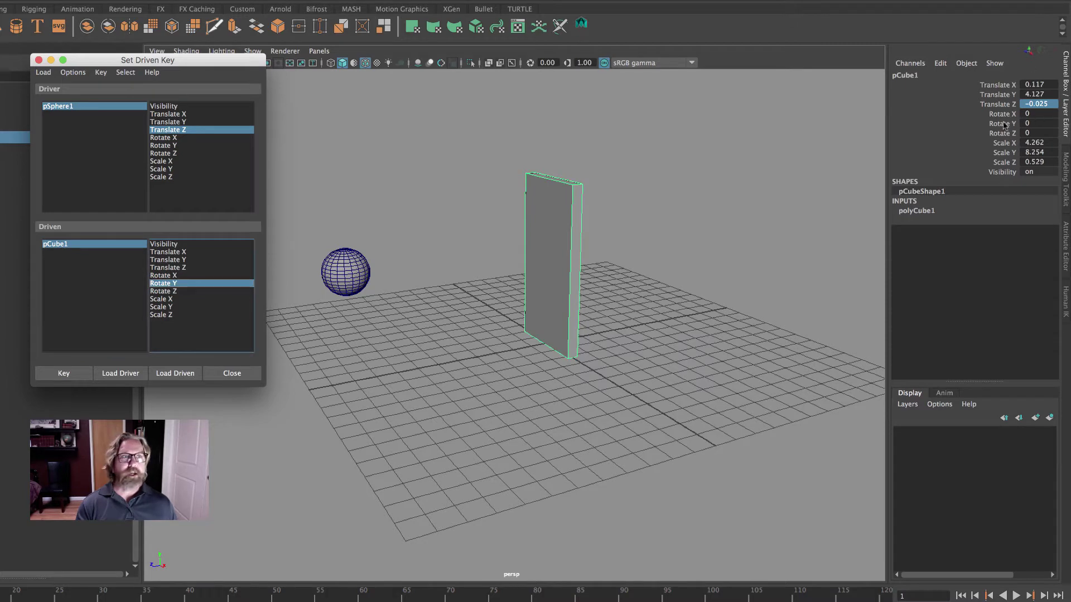
{"action": "left_click", "coordinate": [71, 376]}
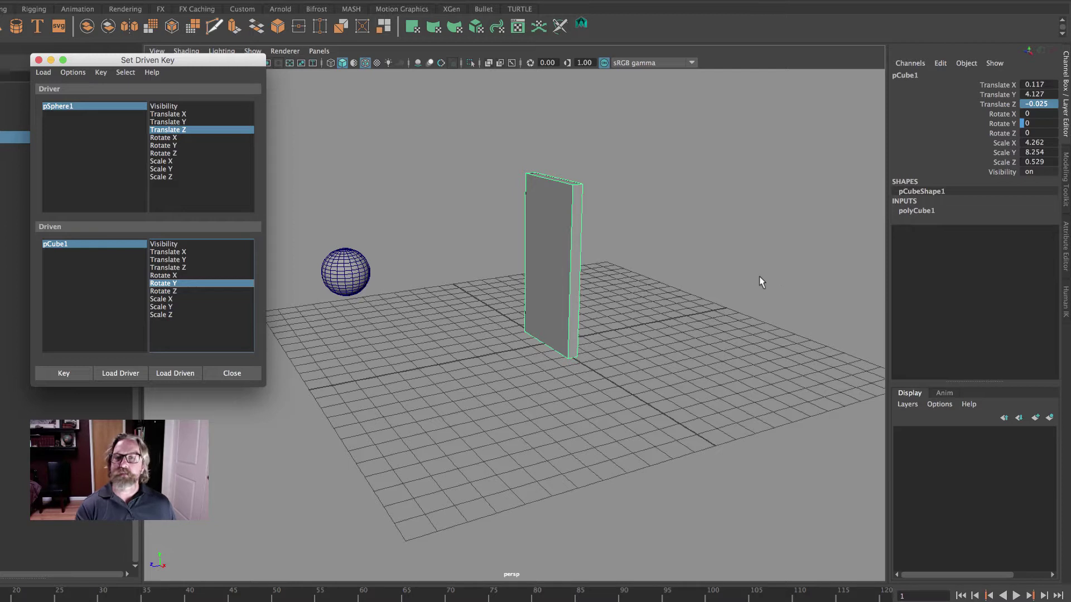
Step: Select the sphere and set its Translate Z to 0
{"action": "left_click", "coordinate": [347, 271]}
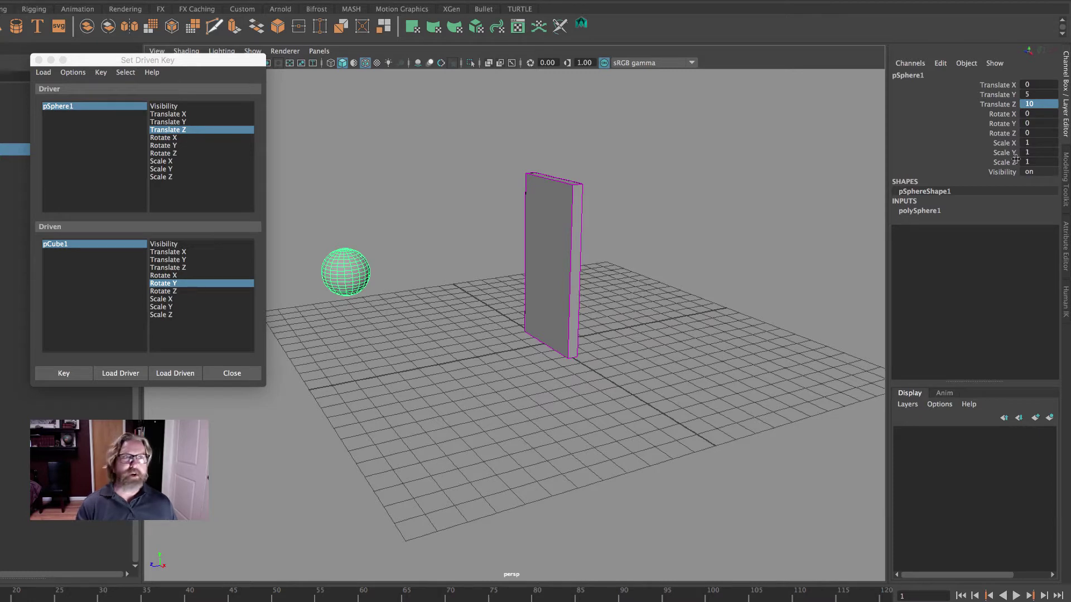
{"action": "left_click", "coordinate": [1044, 101]}
{"action": "key", "text": "Return"}
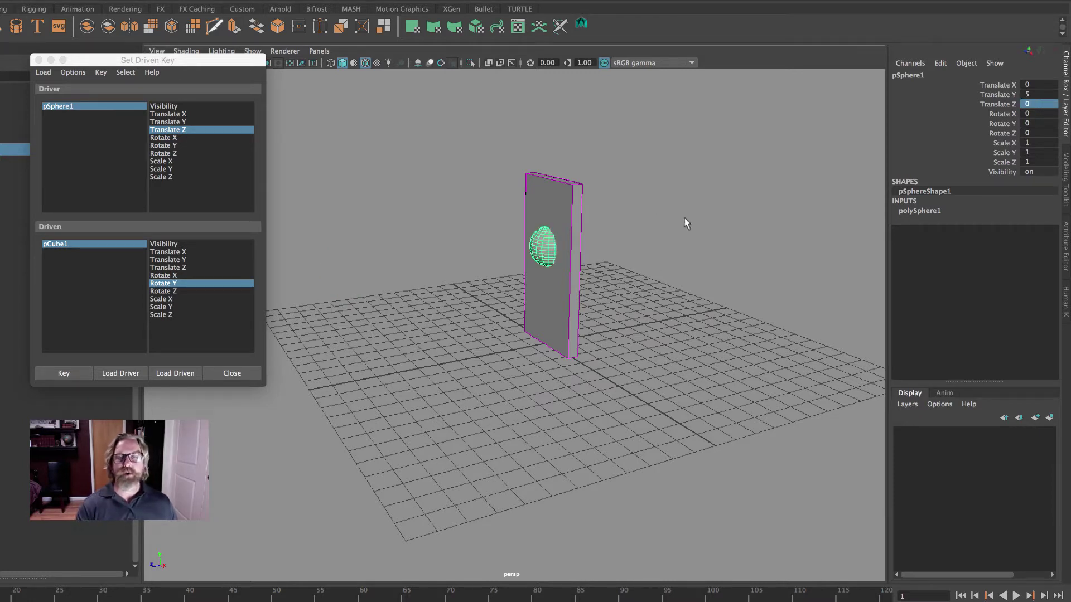
Step: Select the slab as the driven object and set its Rotate Y to 90
{"action": "left_click", "coordinate": [54, 246]}
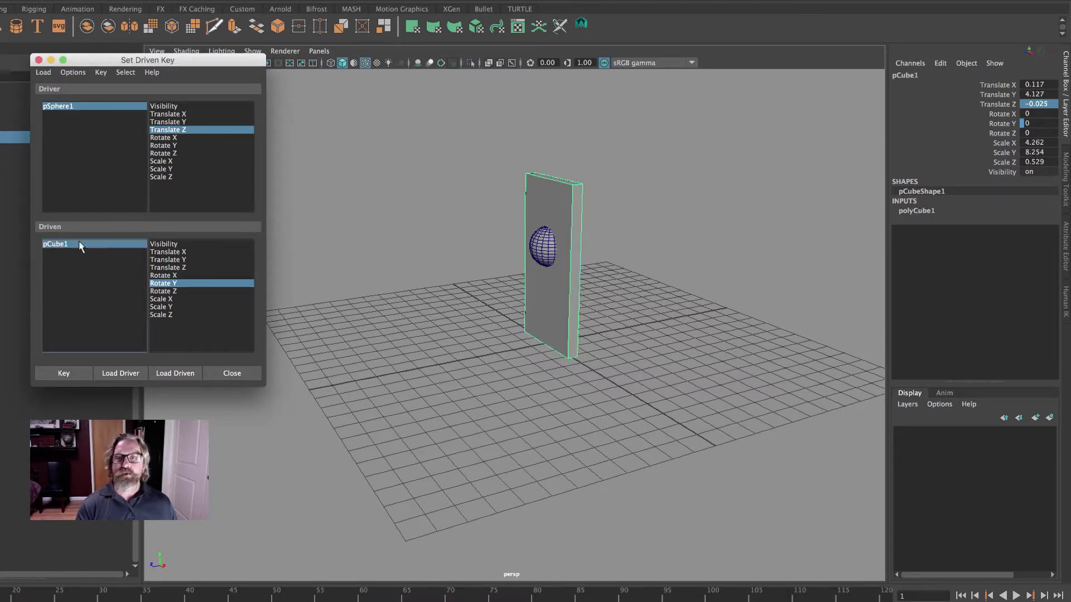
{"action": "left_click", "coordinate": [1037, 123]}
{"action": "type", "text": "9"}
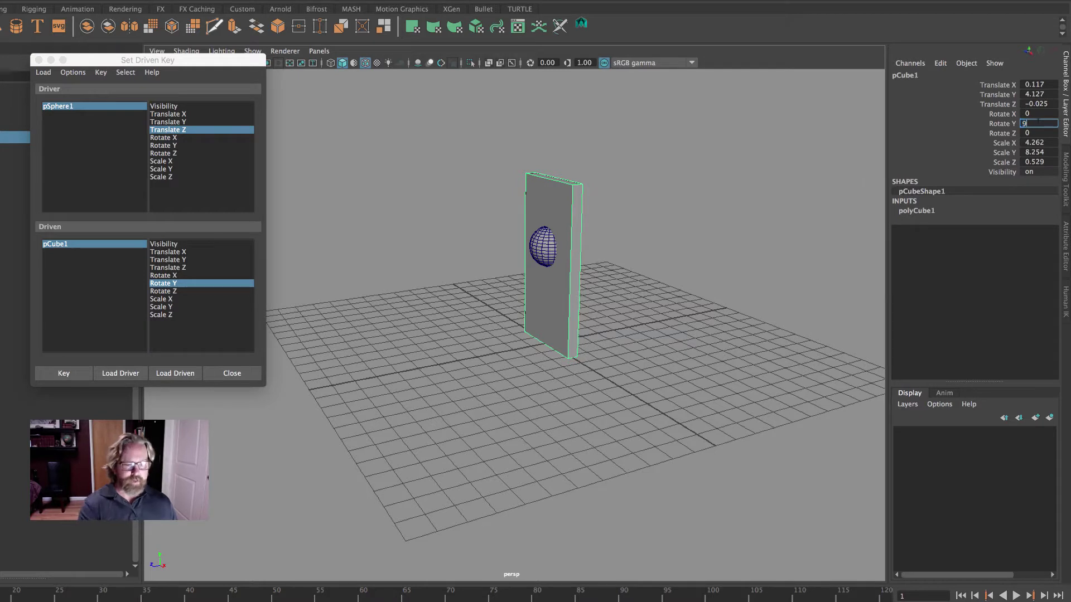
{"action": "type", "text": "0"}
{"action": "key", "text": "Return"}
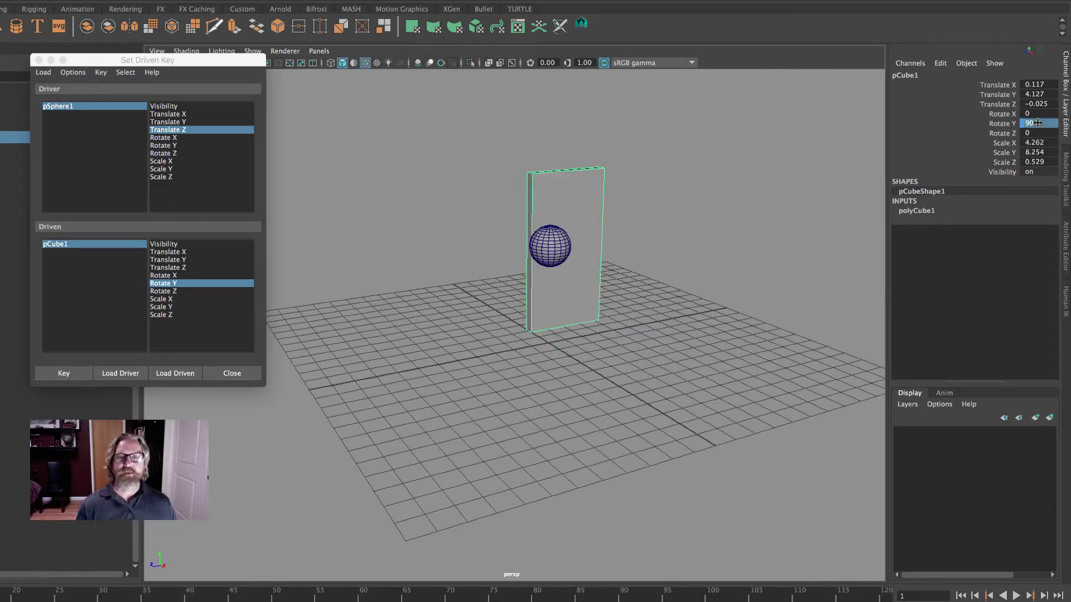
Step: Set the slab's Rotate Y to 180 and record the driven key for the sphere's centre position
{"action": "left_click", "coordinate": [1040, 123]}
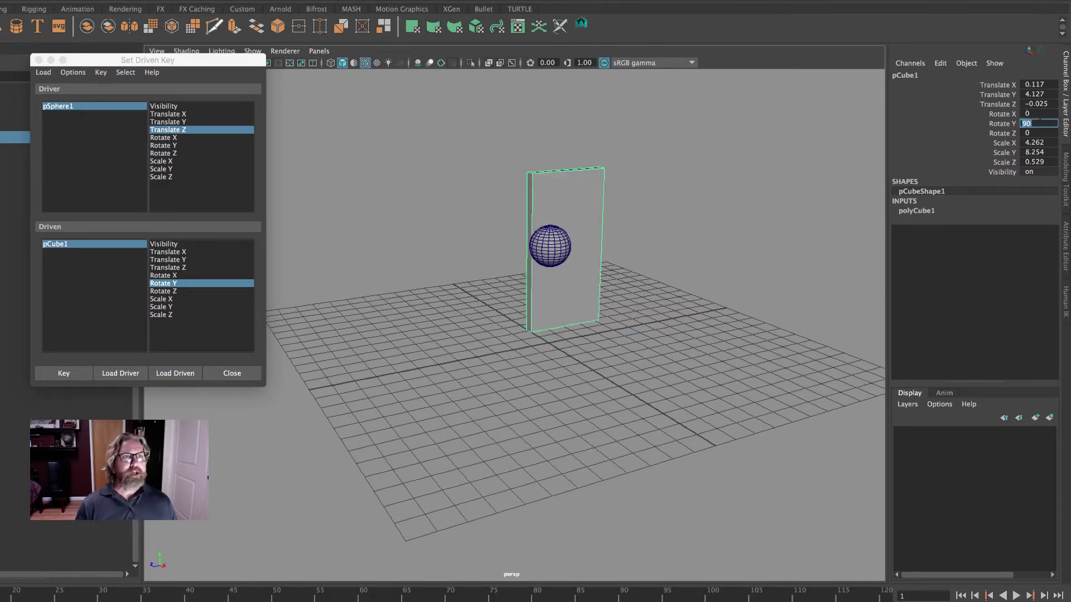
{"action": "type", "text": "180"}
{"action": "key", "text": "Return"}
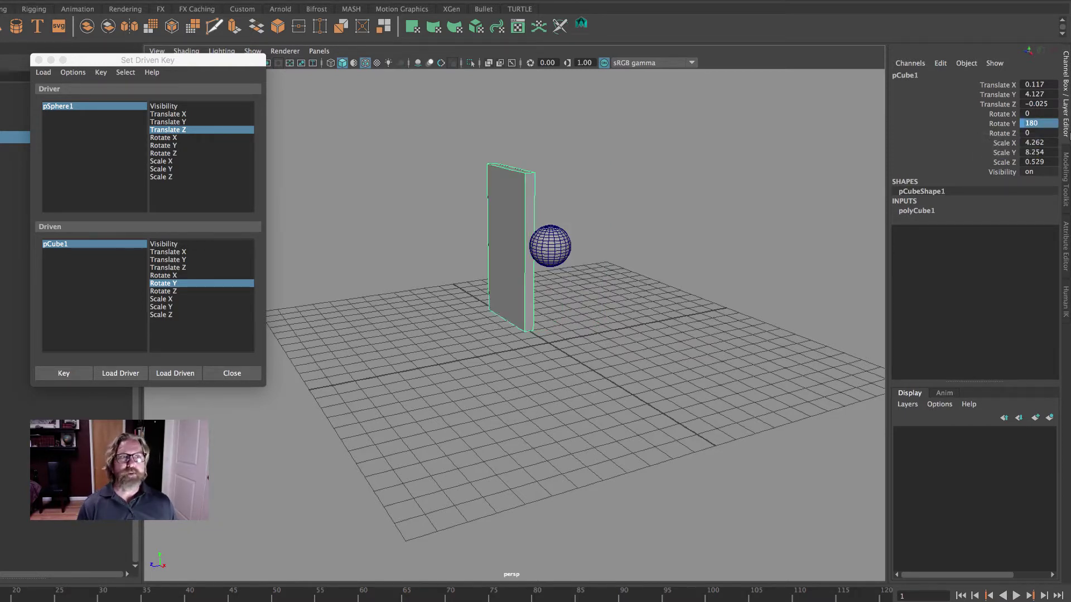
{"action": "left_click", "coordinate": [60, 375]}
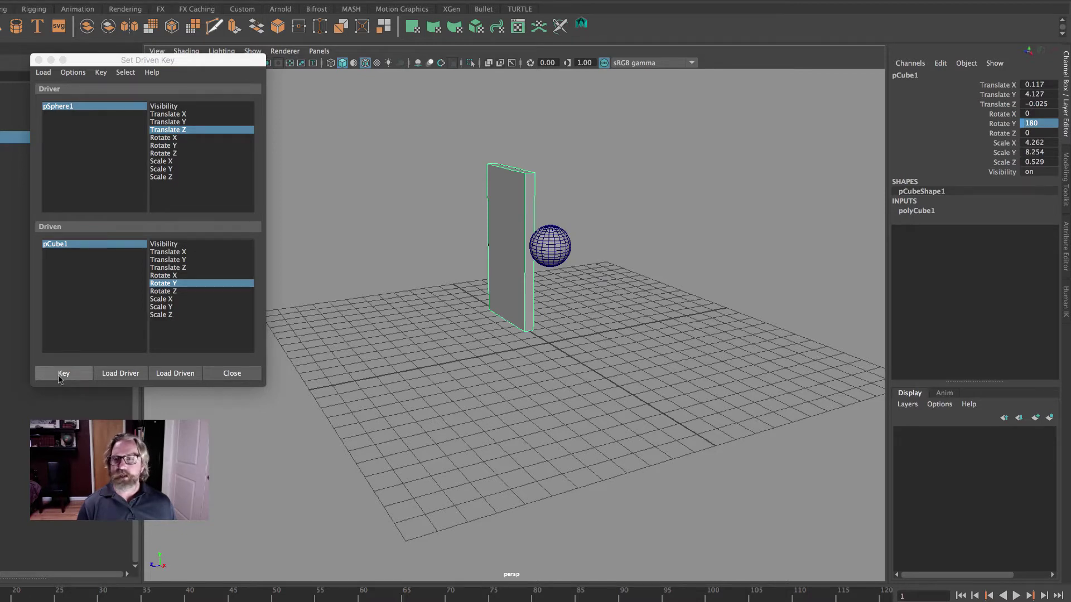
{"action": "left_click", "coordinate": [61, 376]}
{"action": "left_click", "coordinate": [58, 374]}
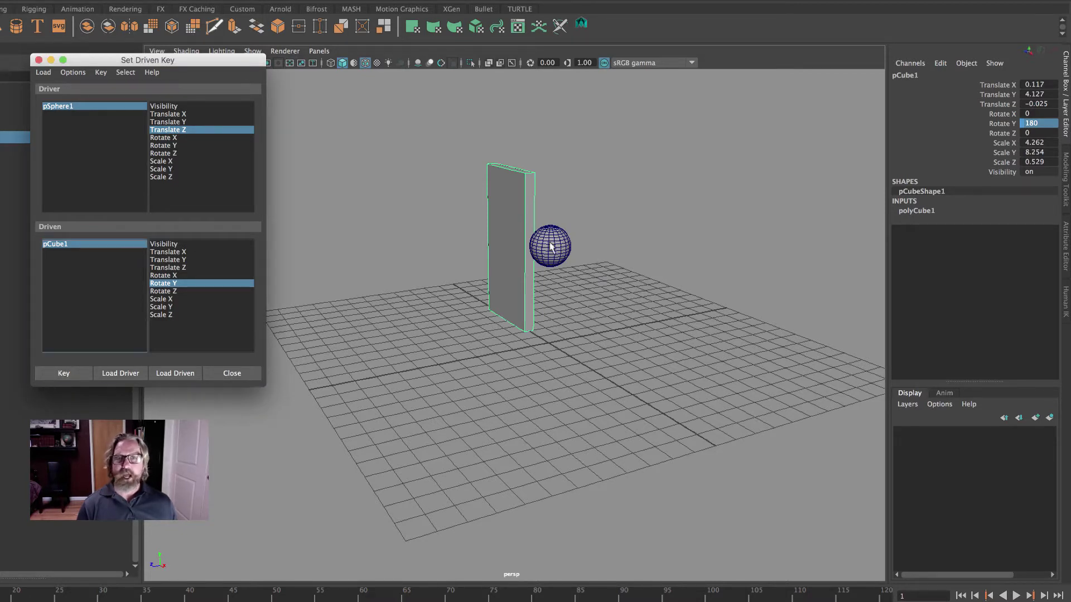
Step: Move the sphere along Z past the slab and set its Translate Z to -10
{"action": "key", "text": "w"}
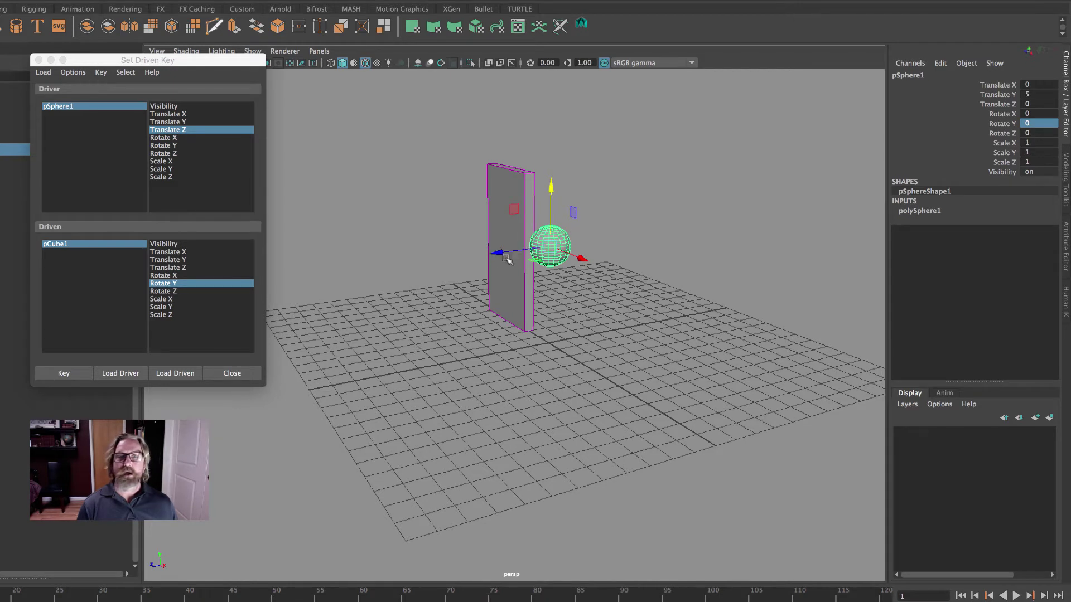
{"action": "left_click_drag", "start_coordinate": [493, 254], "coordinate": [643, 290]}
{"action": "left_click", "coordinate": [1047, 104]}
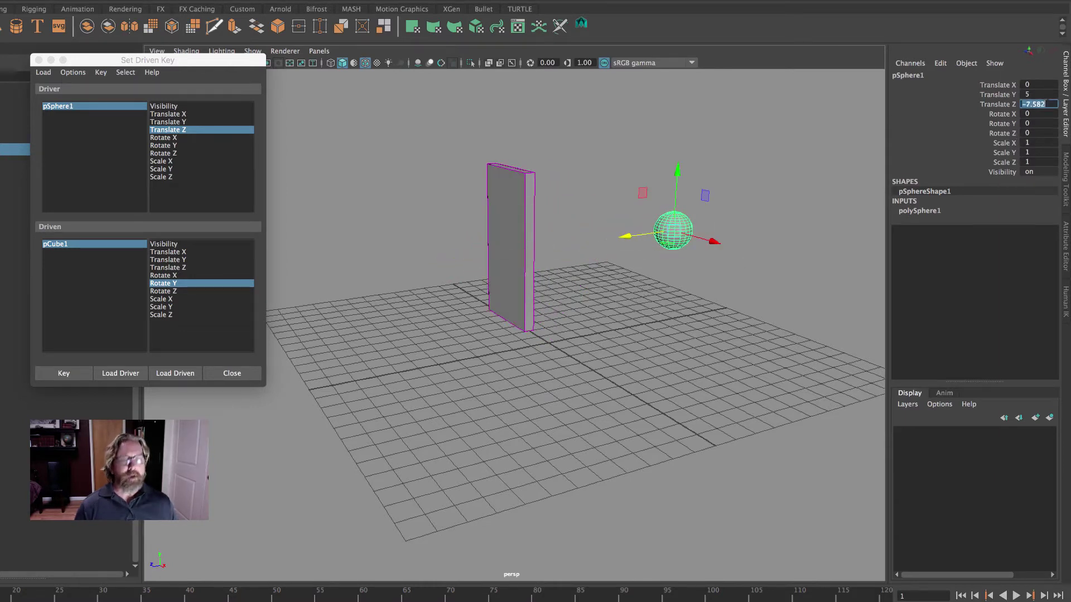
{"action": "type", "text": "-10"}
{"action": "key", "text": "Return"}
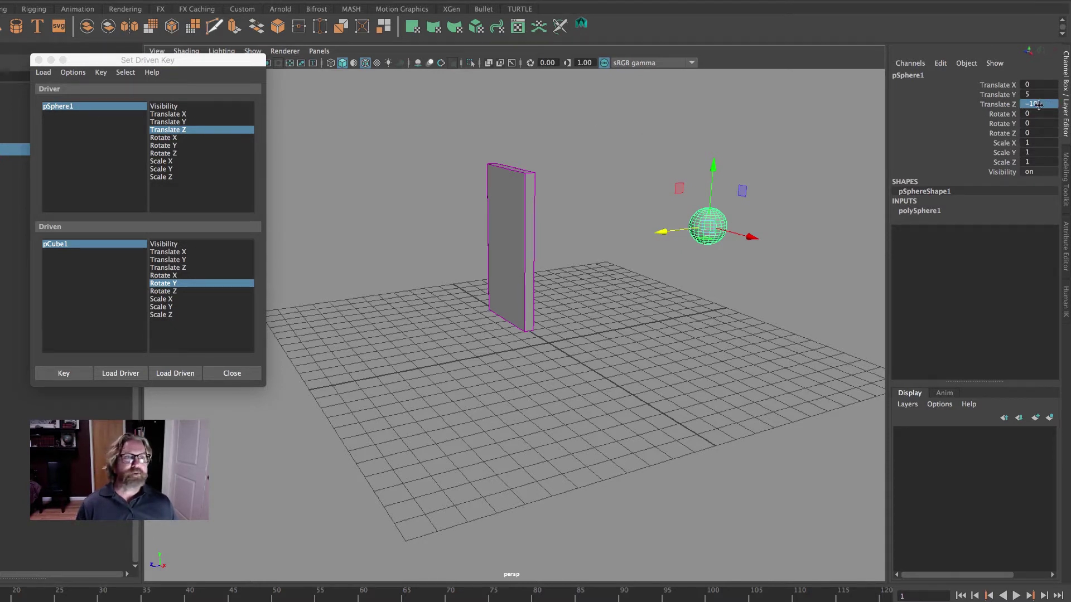
Step: Set the slab's Rotate Y to 0 and record the driven key for the sphere's far position
{"action": "left_click", "coordinate": [56, 245]}
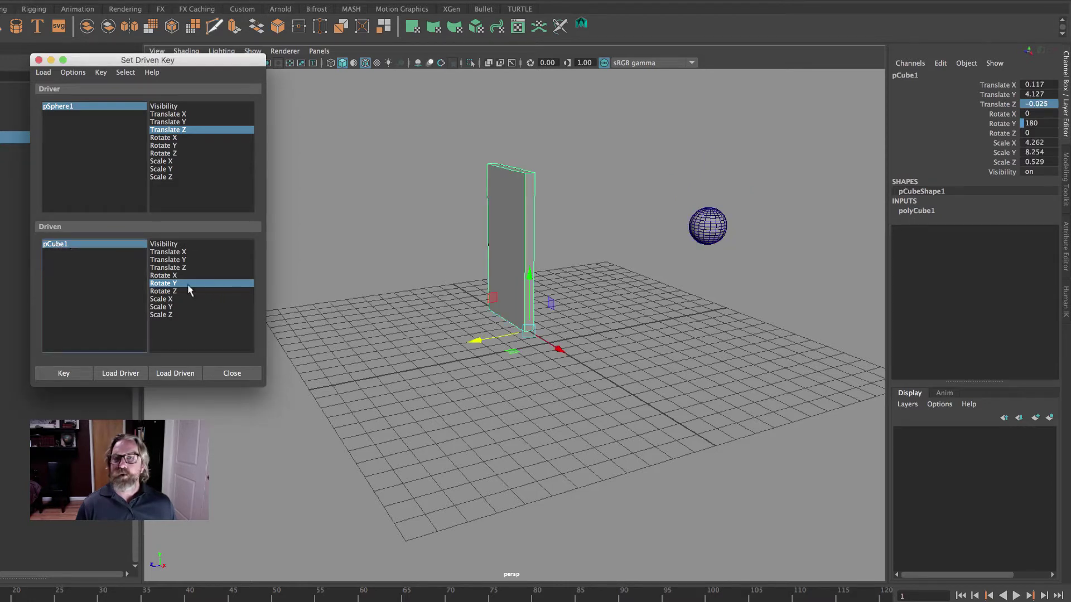
{"action": "left_click", "coordinate": [1038, 123]}
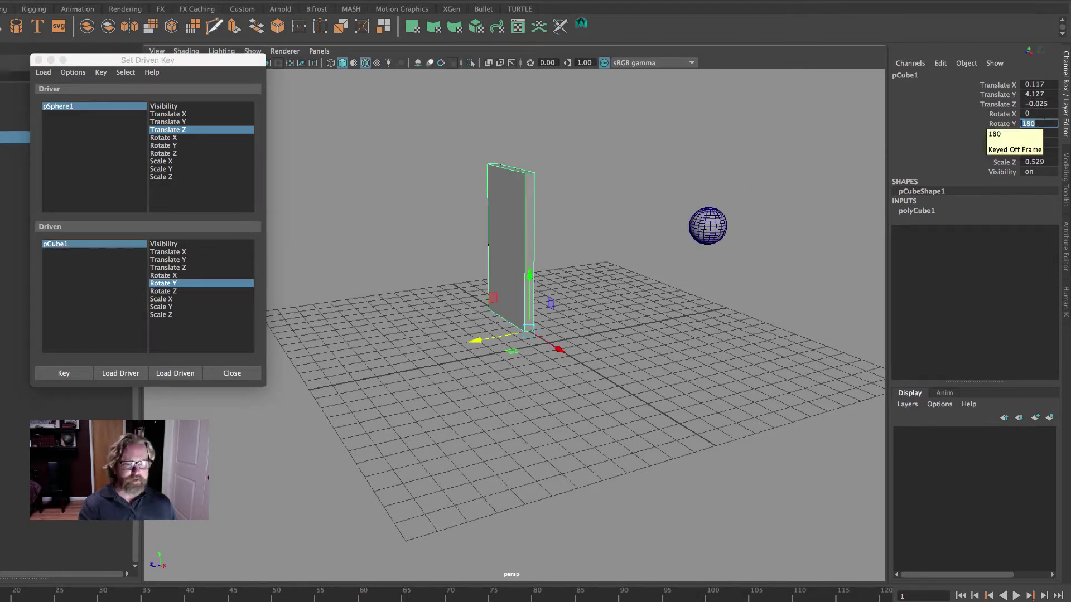
{"action": "type", "text": "0"}
{"action": "key", "text": "Return"}
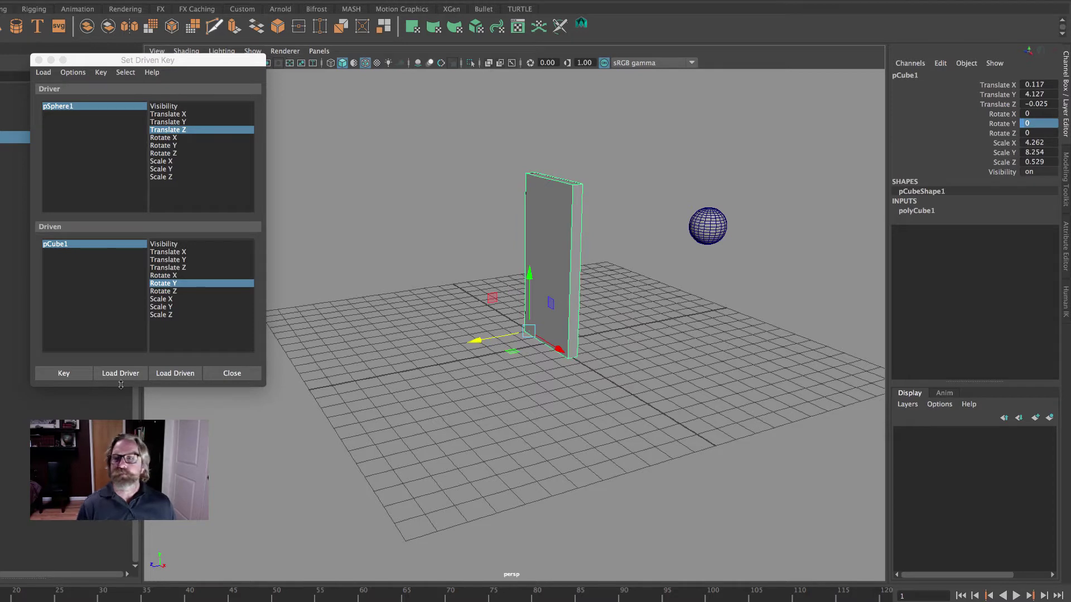
{"action": "left_click", "coordinate": [63, 377]}
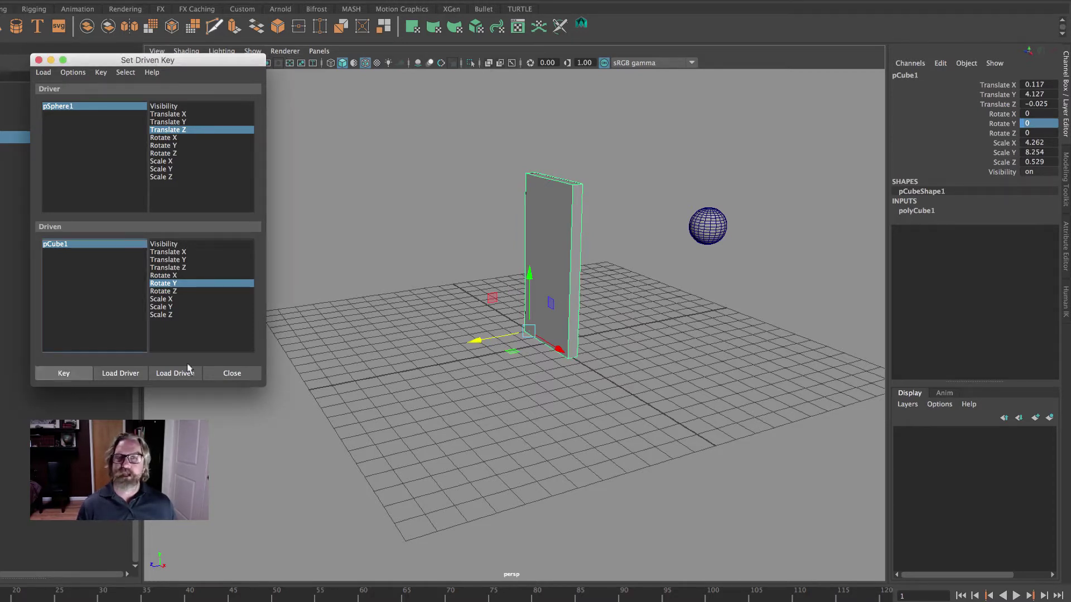
Step: Move the sphere along Z to about 9.85 to test the slab's driven rotation
{"action": "left_click", "coordinate": [688, 233]}
{"action": "left_click_drag", "start_coordinate": [687, 234], "coordinate": [348, 342]}
{"action": "left_click_drag", "start_coordinate": [458, 312], "coordinate": [491, 291], "text": "alt"}
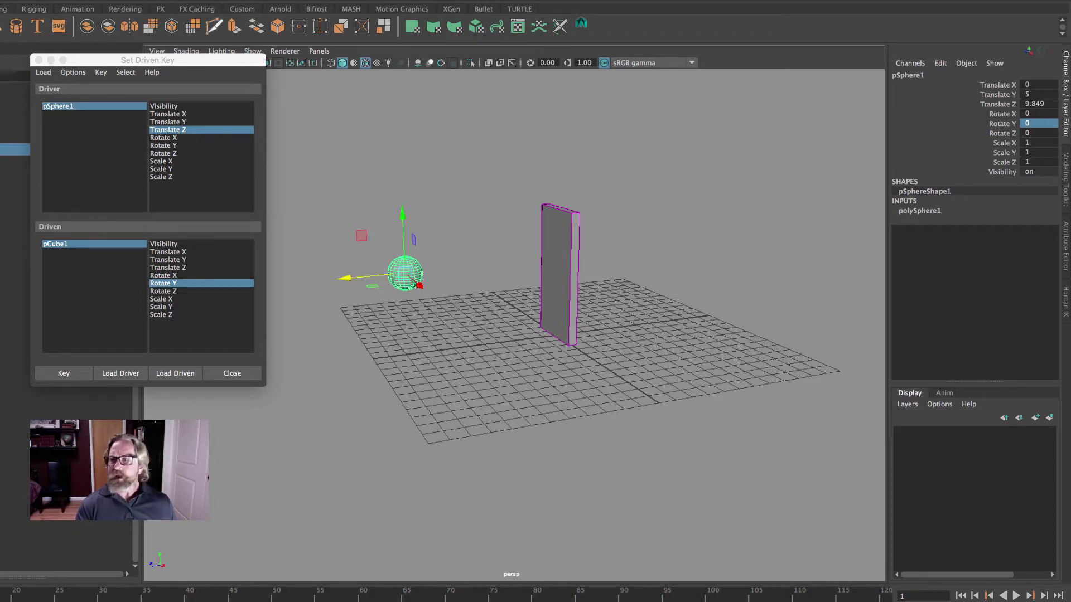
Step: Open the slab's Rotate Y curve in the Graph Editor and select its key at driver value -10
{"action": "left_click", "coordinate": [22, 1]}
{"action": "mouse_move", "coordinate": [84, 40]}
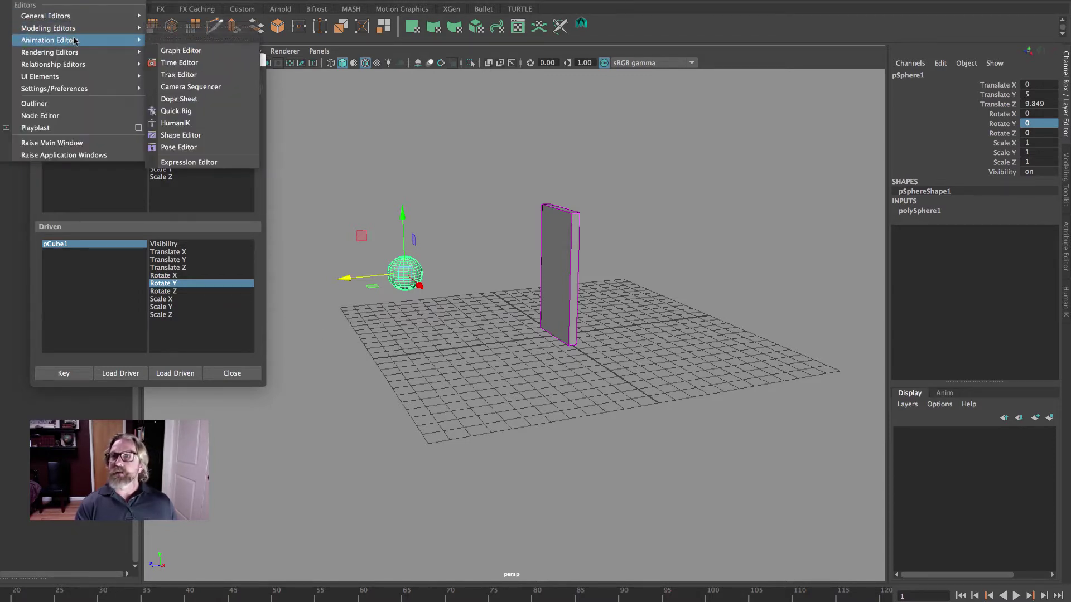
{"action": "left_click", "coordinate": [188, 53]}
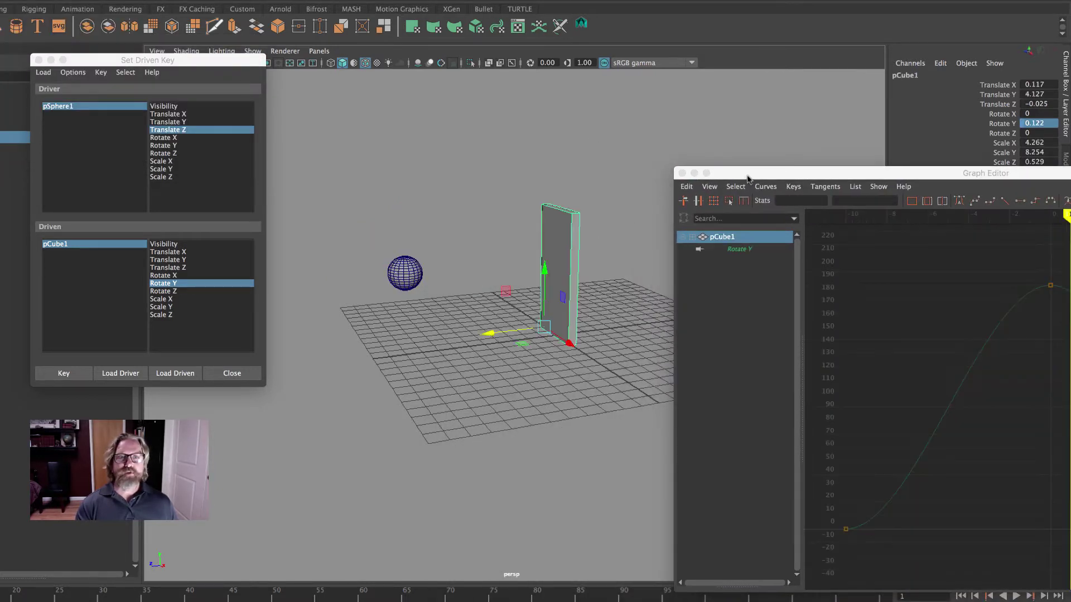
{"action": "left_click_drag", "start_coordinate": [748, 176], "coordinate": [178, 69]}
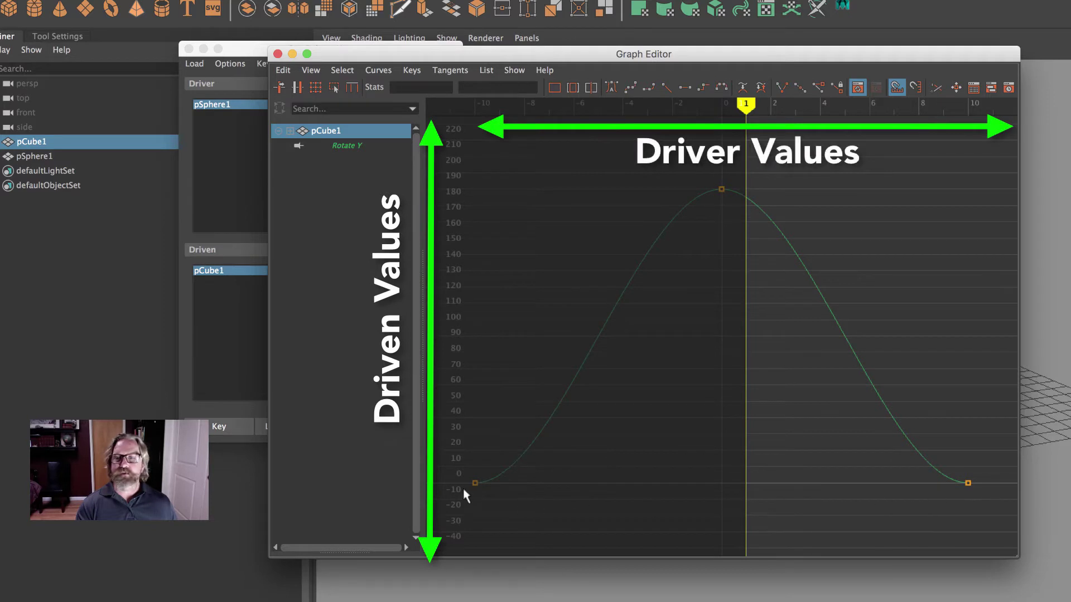
{"action": "left_click_drag", "start_coordinate": [462, 466], "coordinate": [504, 507]}
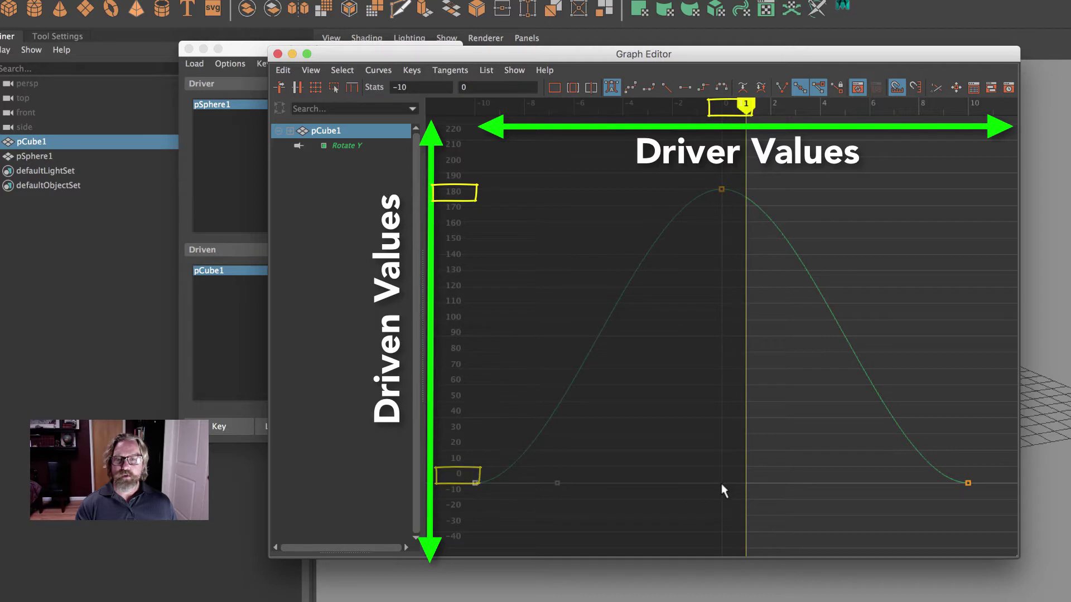
Step: Inspect the Rotate Y curve's keys at driver values 0 and 10, and close the Graph Editor and Set Driven Key windows
{"action": "left_click", "coordinate": [721, 189]}
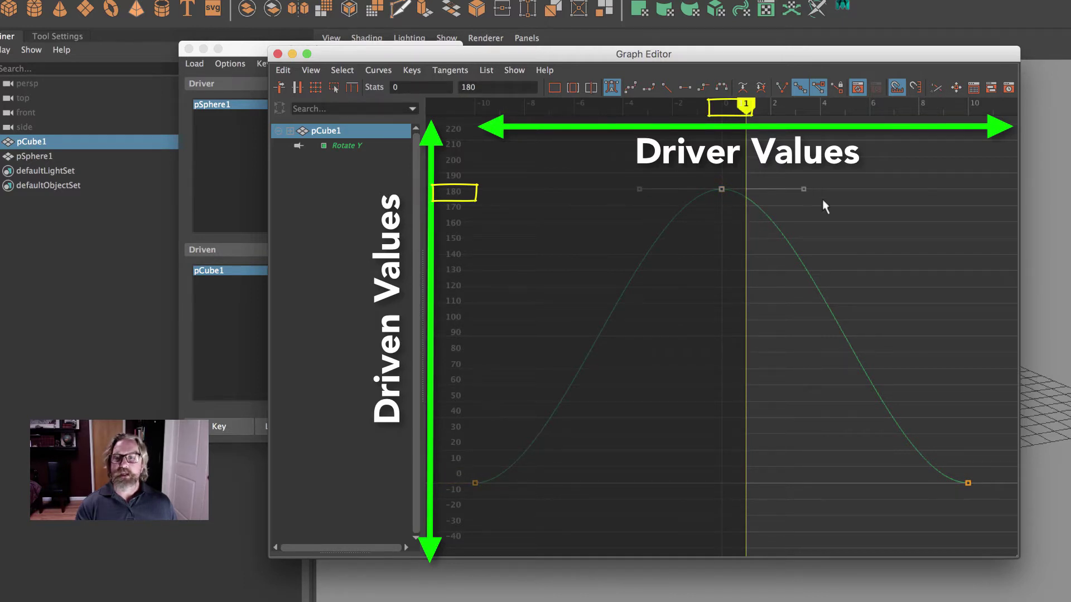
{"action": "left_click", "coordinate": [967, 483]}
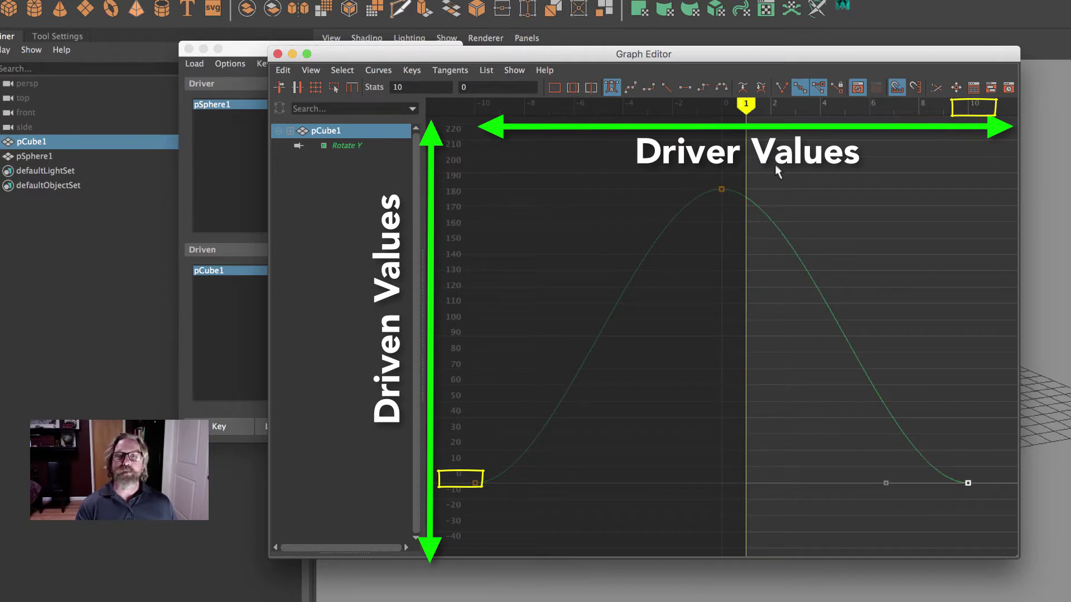
{"action": "left_click", "coordinate": [350, 146]}
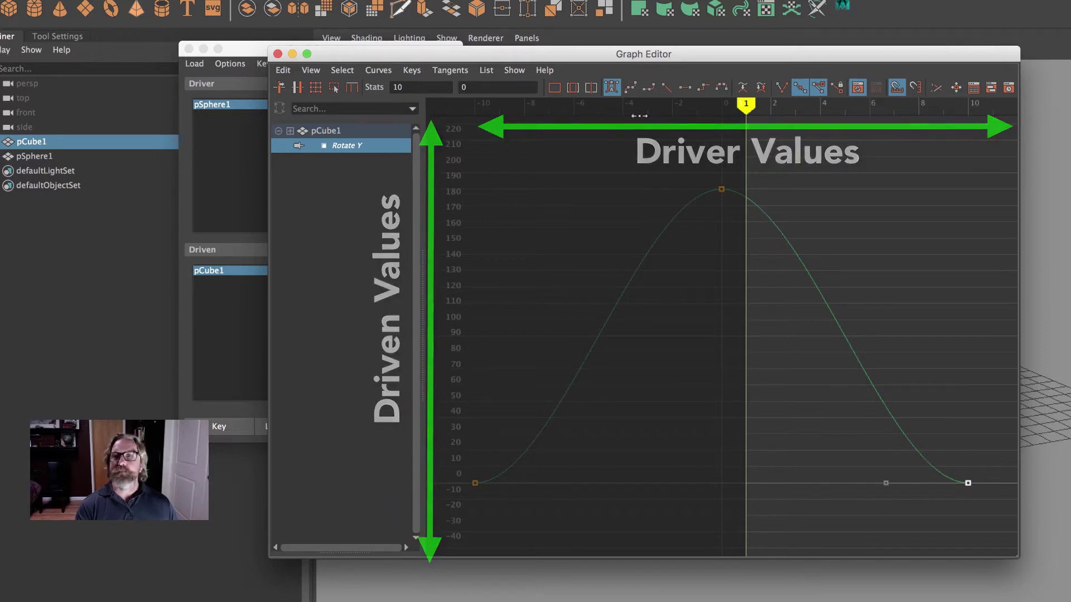
{"action": "left_click", "coordinate": [277, 54]}
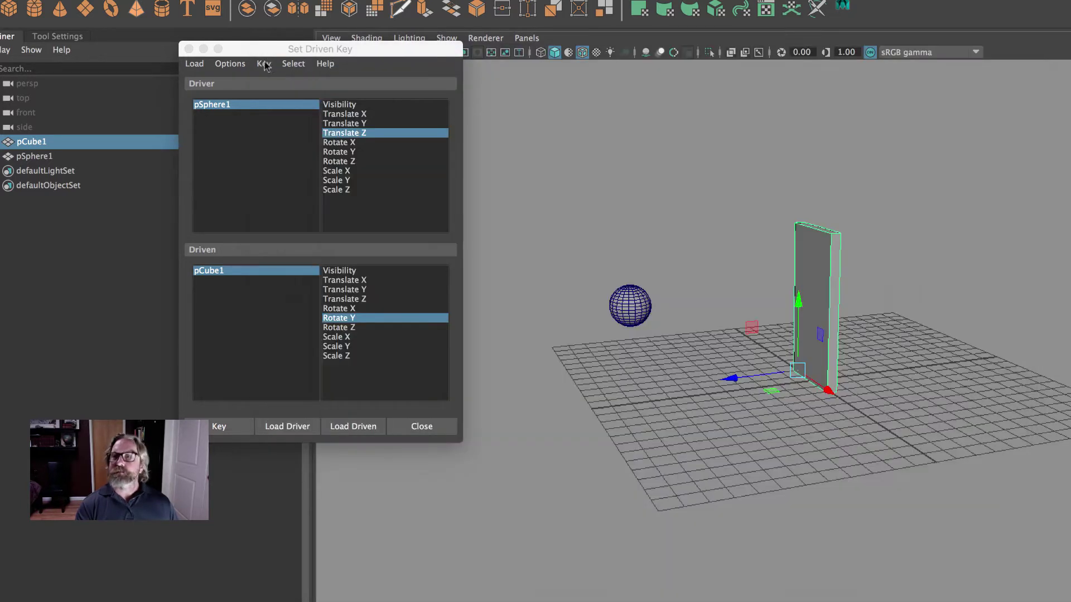
{"action": "left_click", "coordinate": [188, 49]}
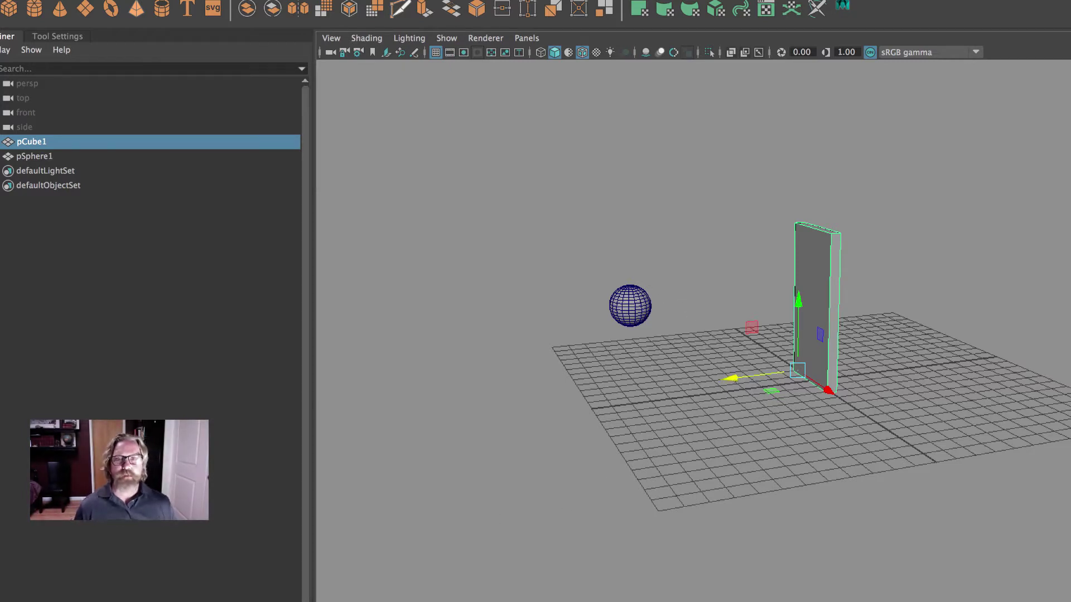
Step: Delete the sphere from the scene
{"action": "left_click_drag", "start_coordinate": [655, 581], "coordinate": [678, 598], "text": "alt"}
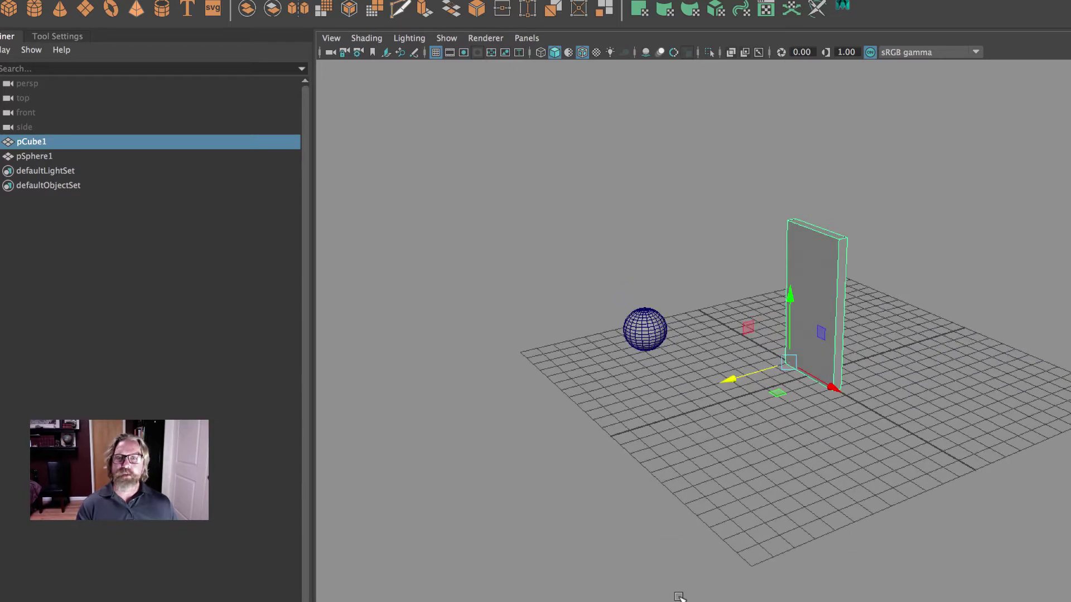
{"action": "left_click", "coordinate": [648, 343]}
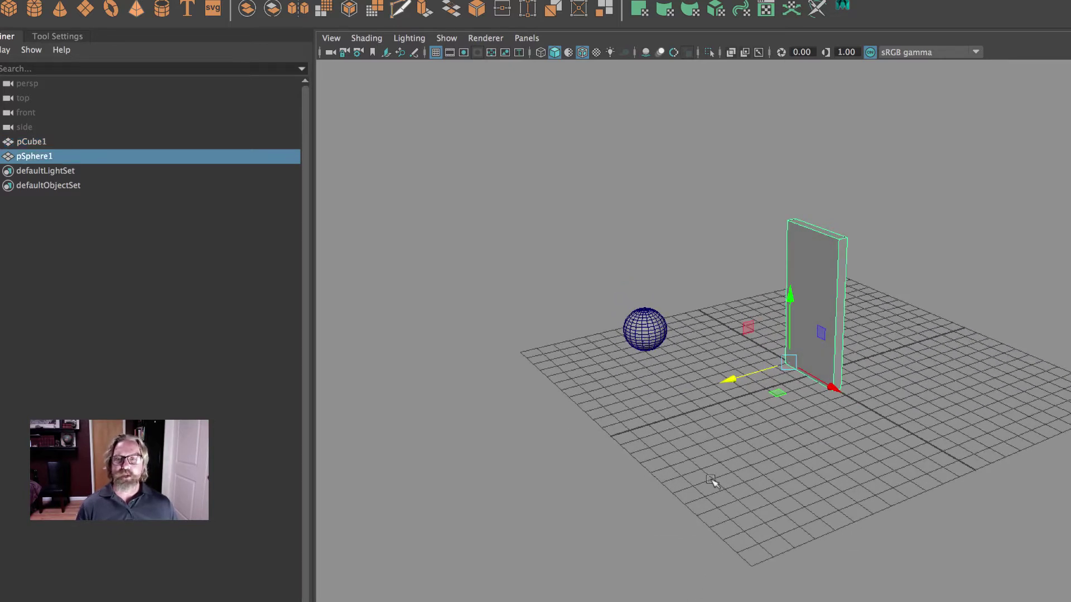
{"action": "key", "text": "Delete"}
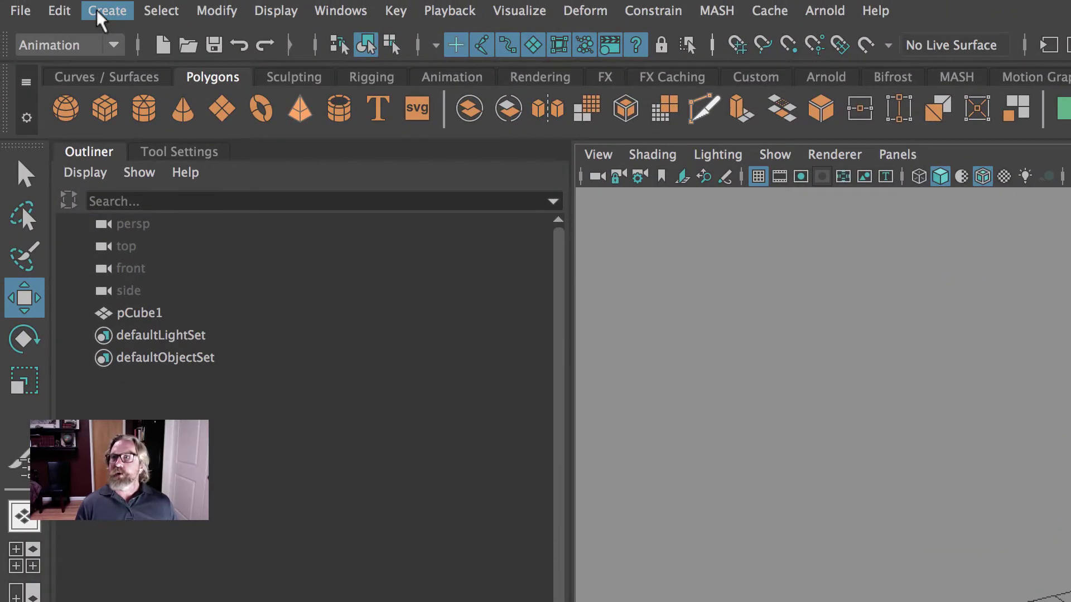
Step: Create a locator and raise it above the slab to a Translate Y of about 12.77
{"action": "left_click", "coordinate": [99, 12]}
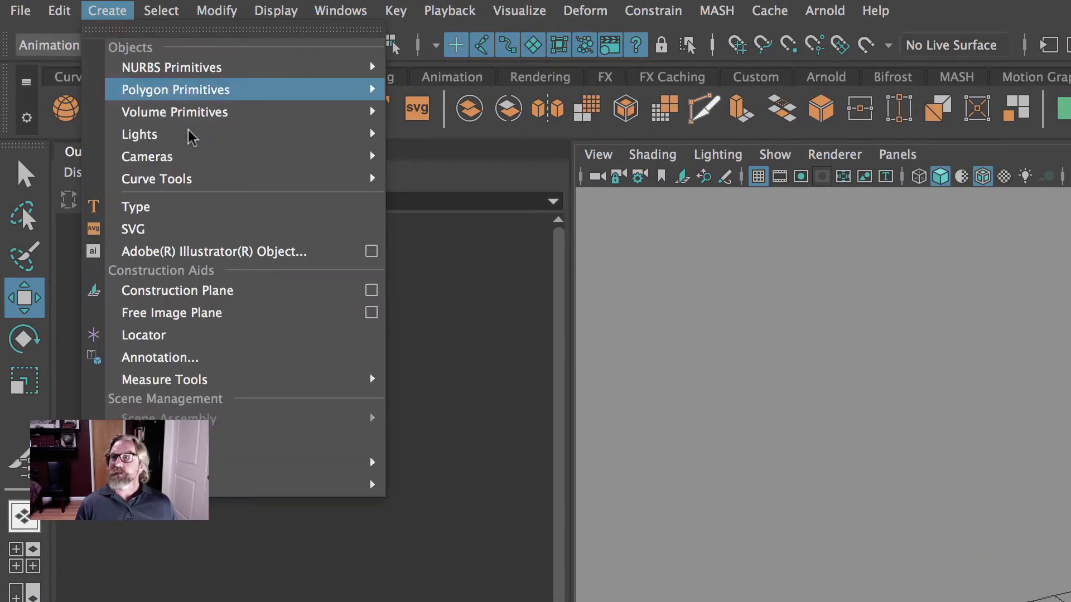
{"action": "left_click", "coordinate": [267, 339]}
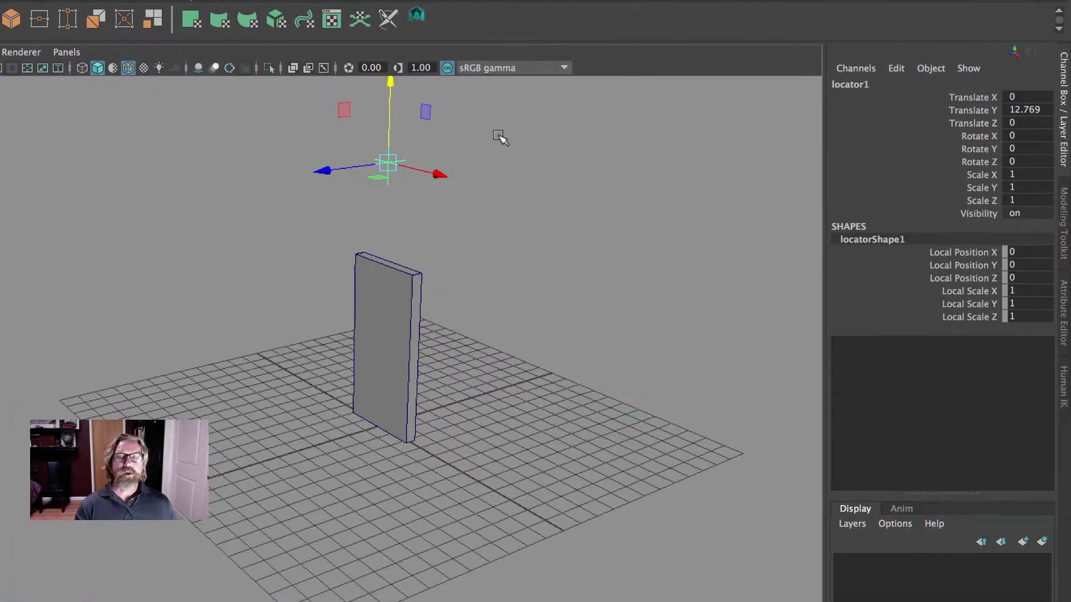
{"action": "left_click_drag", "start_coordinate": [499, 137], "coordinate": [444, 201], "text": "alt"}
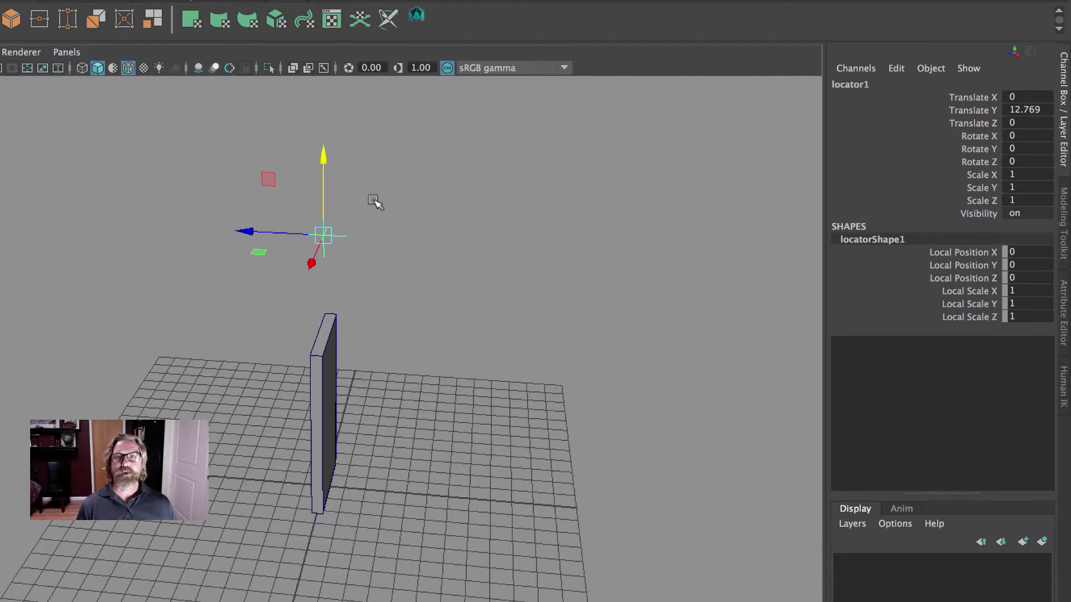
{"action": "left_click_drag", "start_coordinate": [447, 256], "coordinate": [476, 301], "text": "alt"}
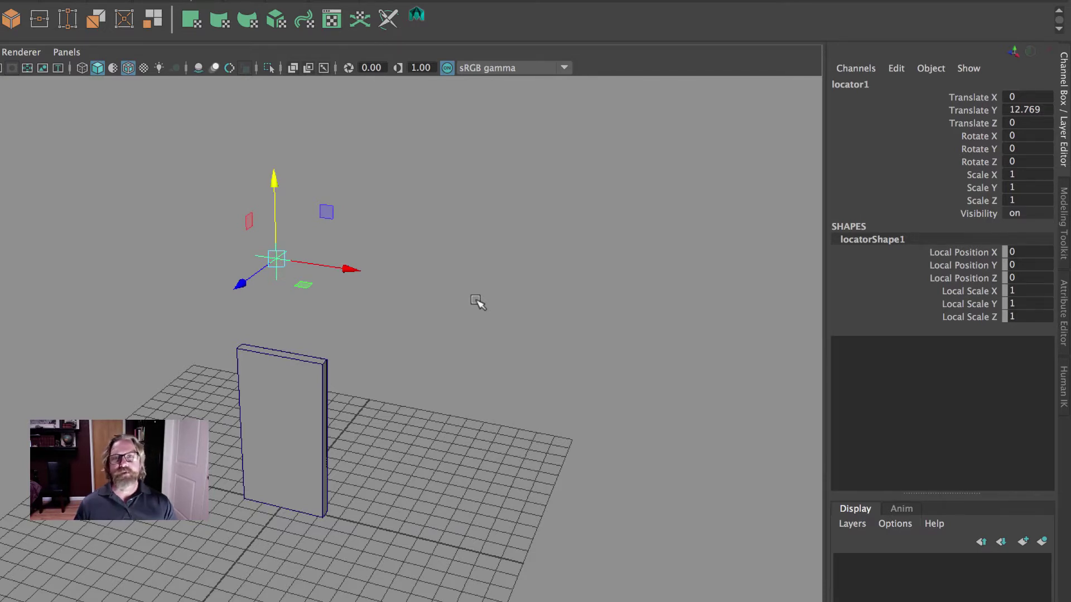
{"action": "left_click_drag", "start_coordinate": [480, 287], "coordinate": [280, 505], "text": "alt"}
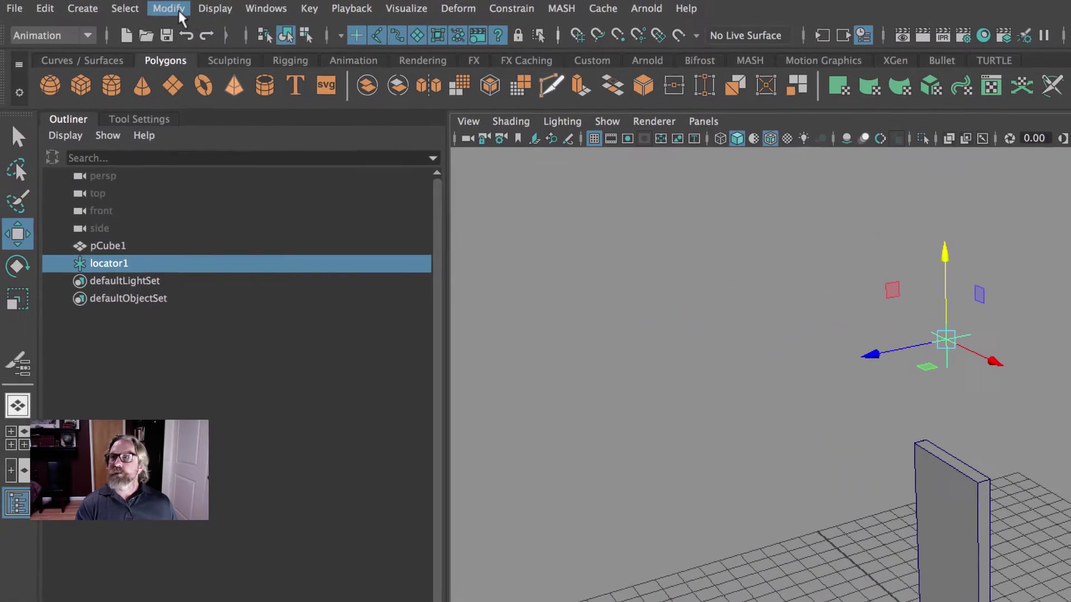
Step: Start adding a keyable float attribute to the locator with the long name door_open
{"action": "left_click", "coordinate": [179, 10]}
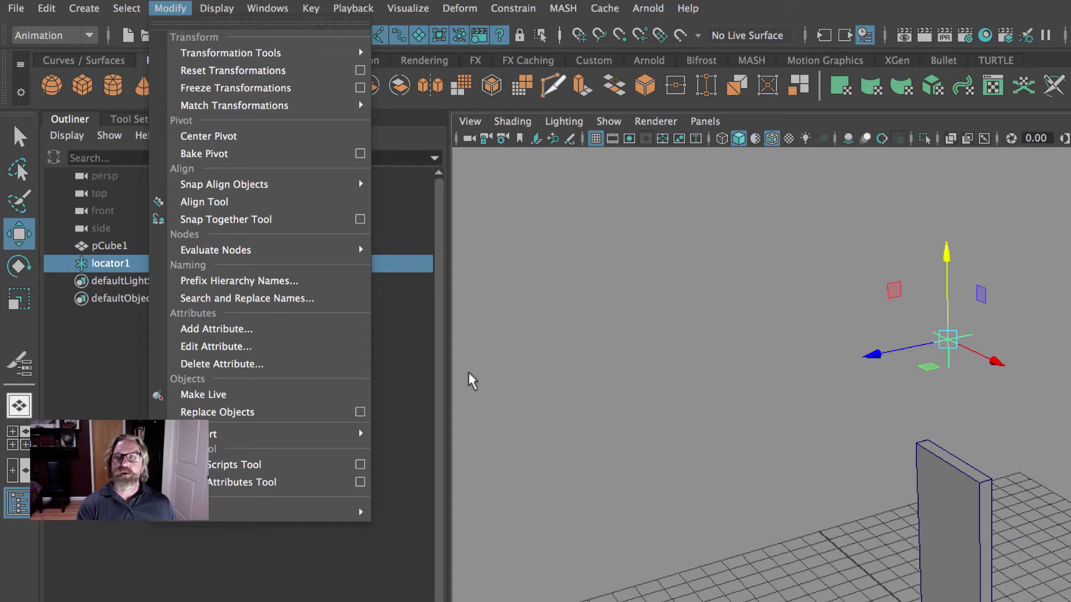
{"action": "left_click", "coordinate": [243, 327]}
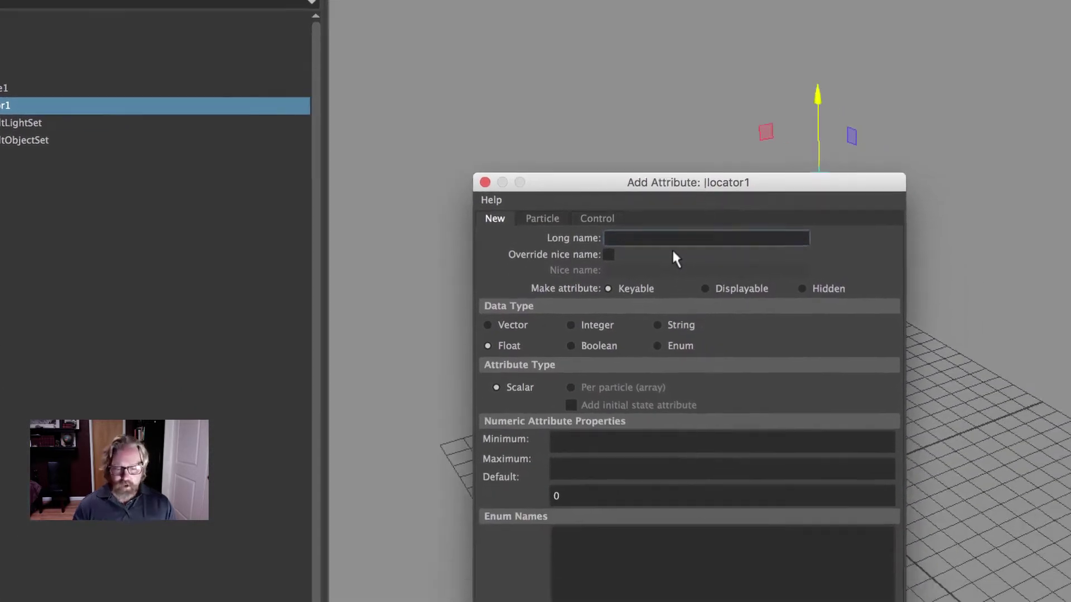
{"action": "type", "text": "door"}
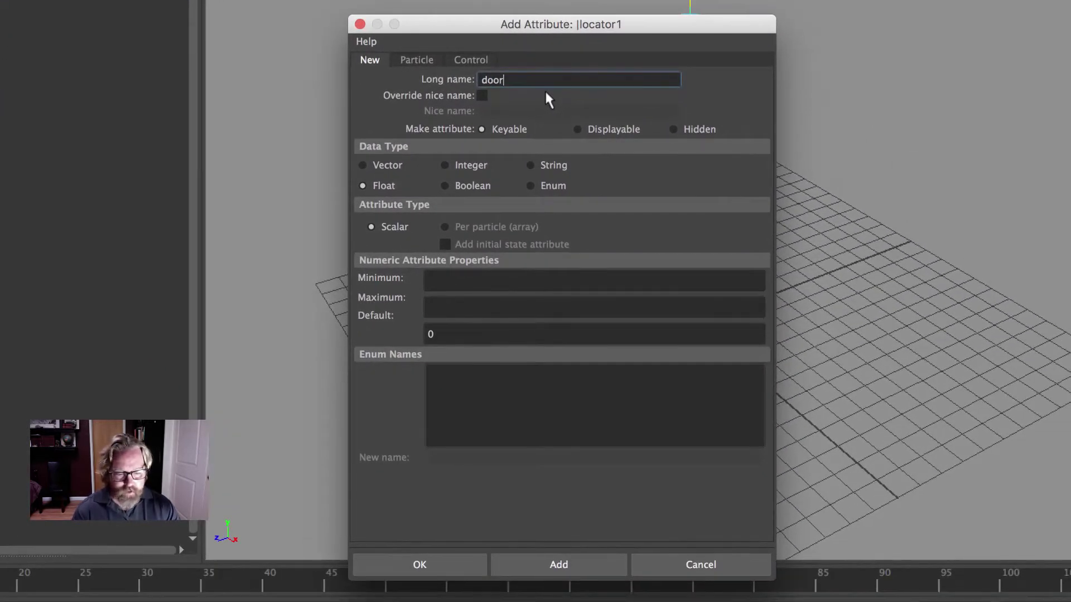
{"action": "type", "text": "_open"}
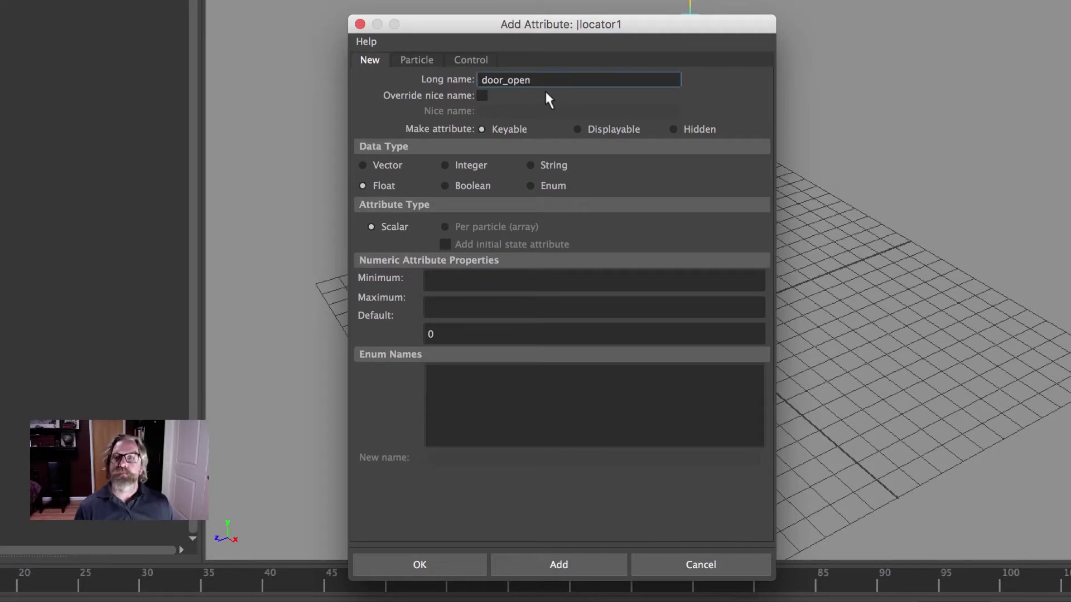
{"action": "key", "text": "Tab"}
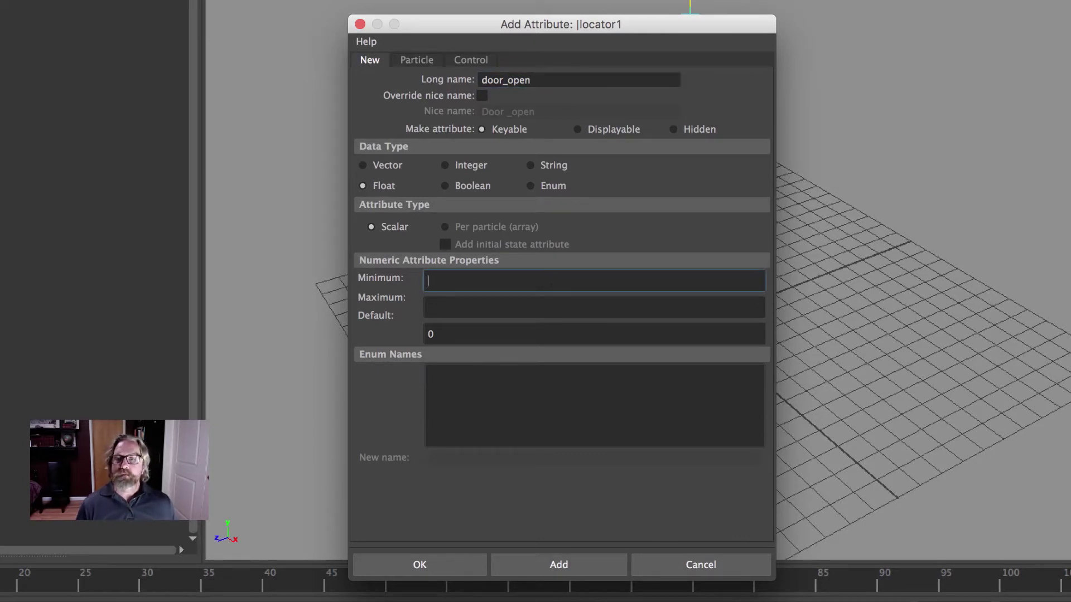
Step: Give the door_open attribute a minimum of 0 and a maximum of 1, leaving its default at 0
{"action": "type", "text": "0"}
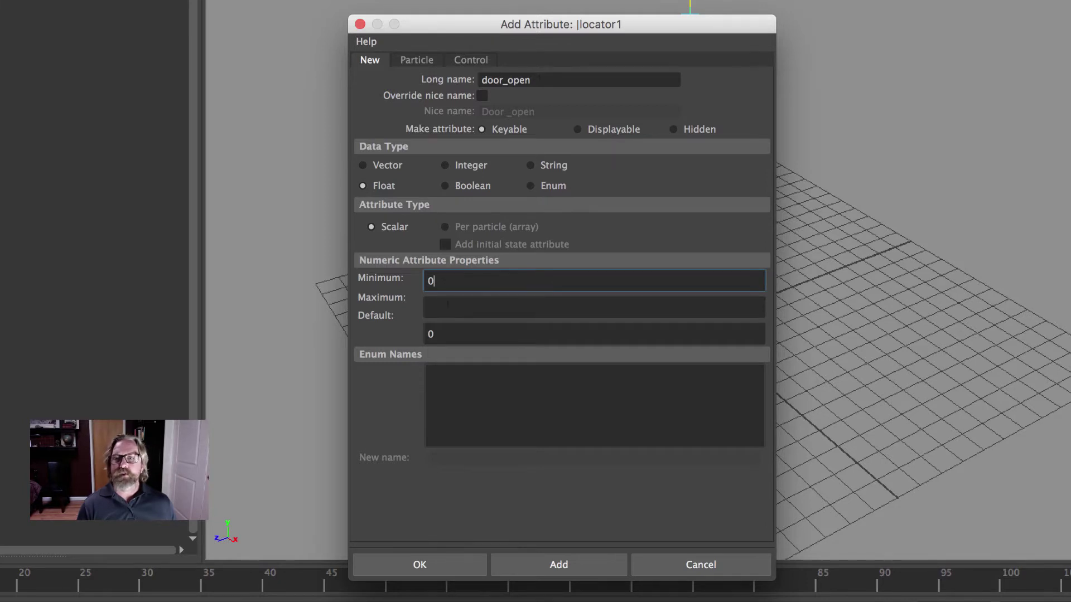
{"action": "key", "text": "Tab"}
{"action": "type", "text": "1"}
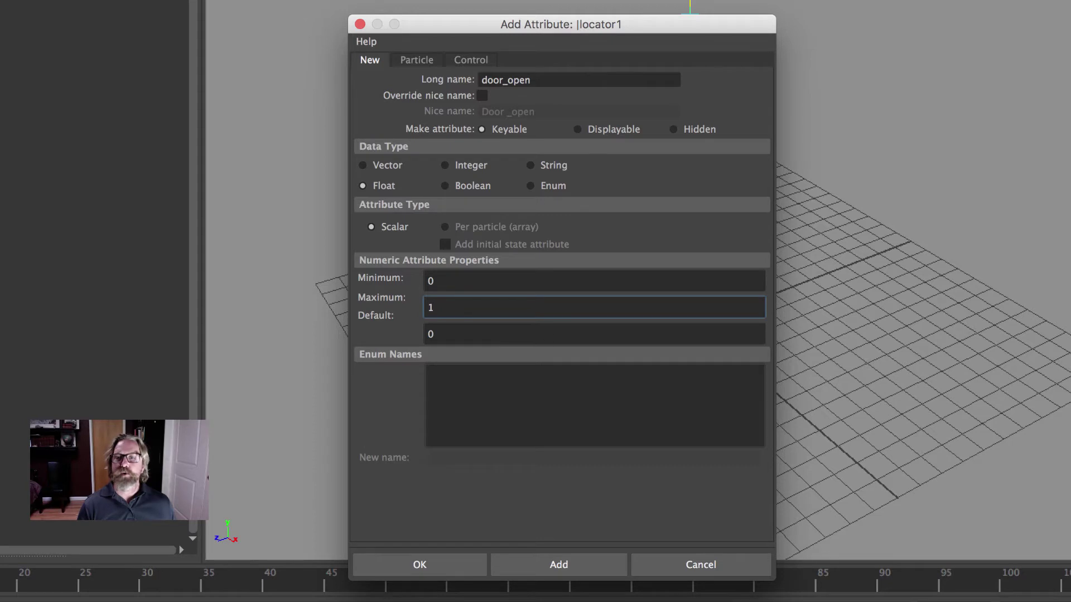
{"action": "key", "text": "Tab"}
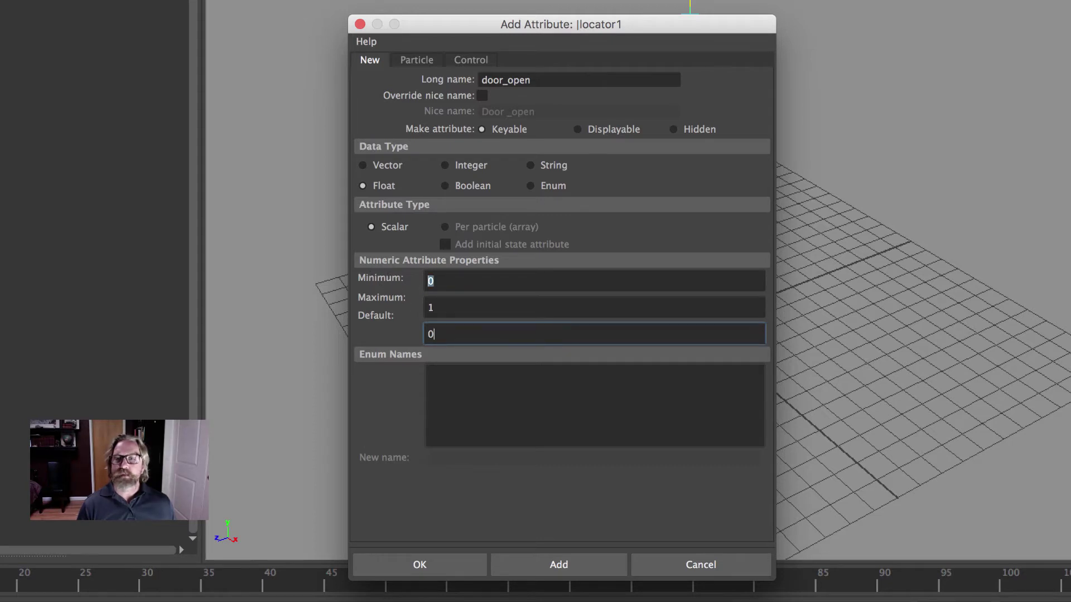
{"action": "key", "text": "shift+Tab"}
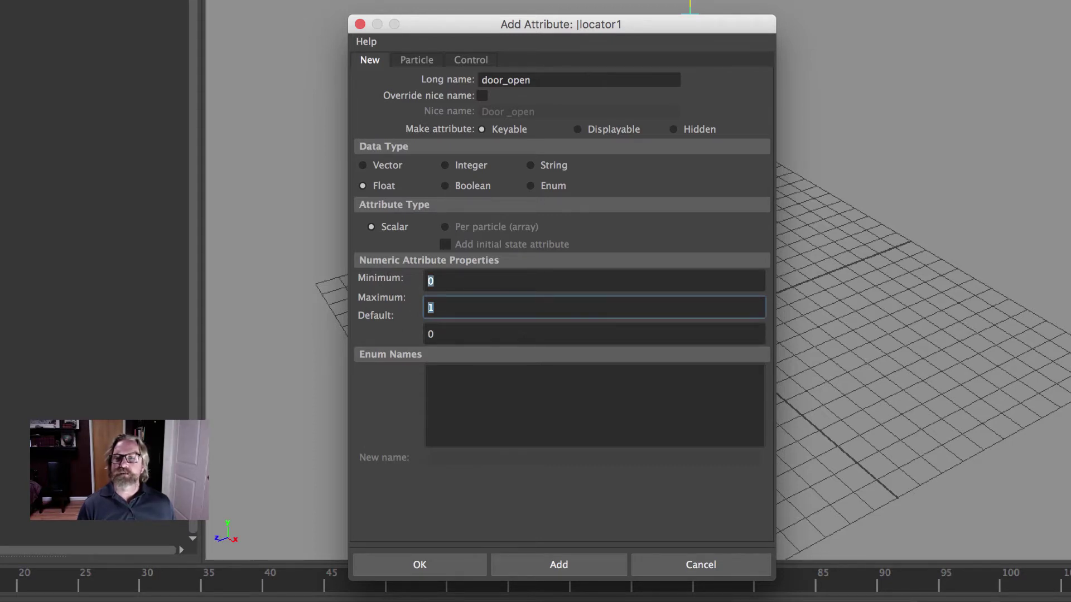
{"action": "key", "text": "Tab"}
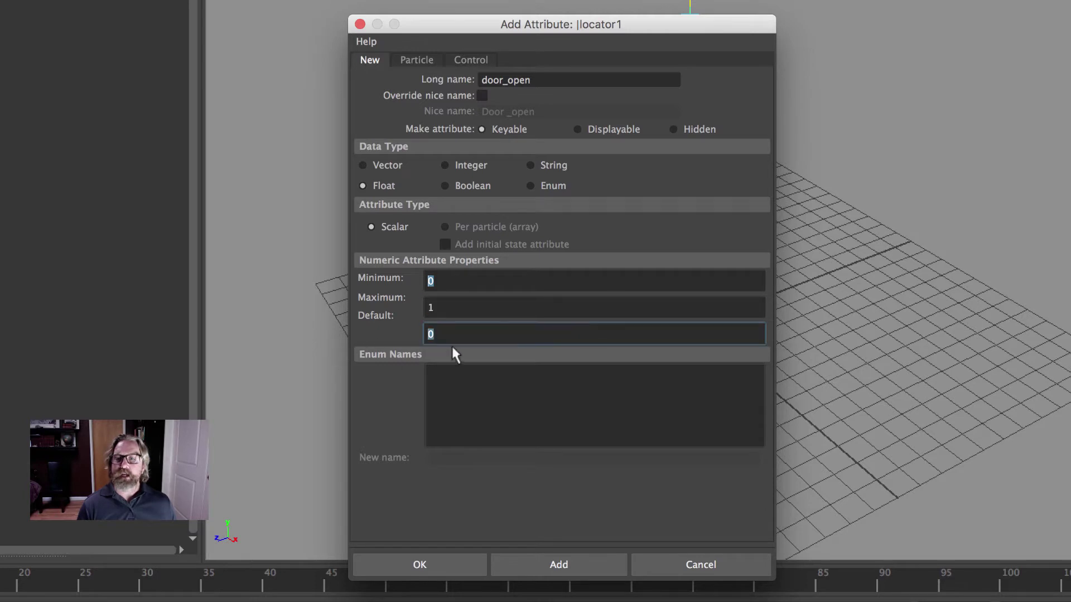
Step: Review the door_open attribute's name, minimum, maximum and default, and add it to the locator
{"action": "left_click", "coordinate": [432, 281]}
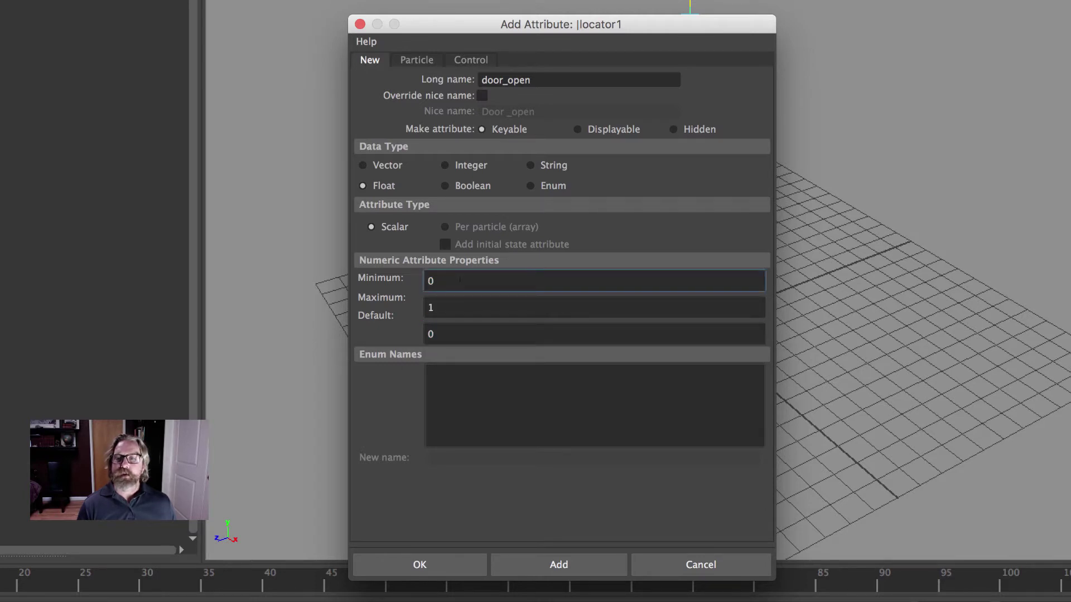
{"action": "left_click_drag", "start_coordinate": [460, 280], "coordinate": [385, 281]}
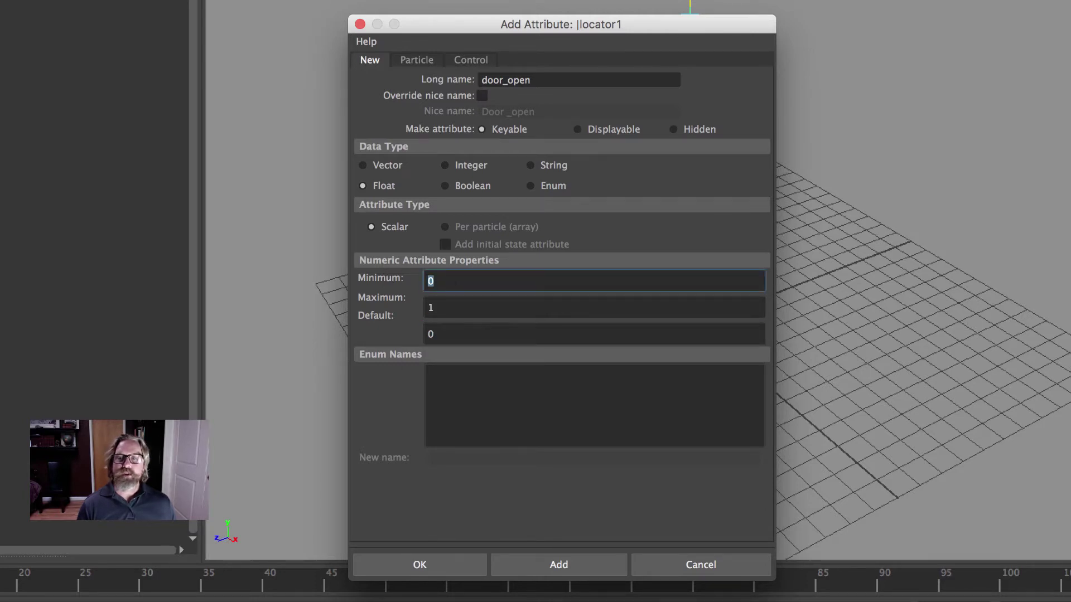
{"action": "key", "text": "Tab"}
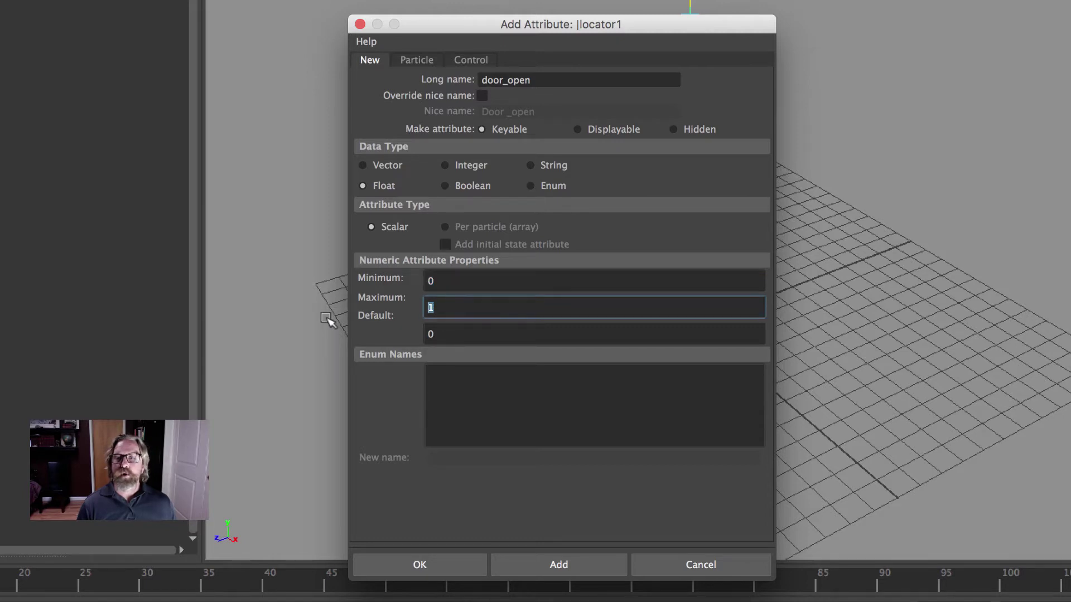
{"action": "key", "text": "Tab"}
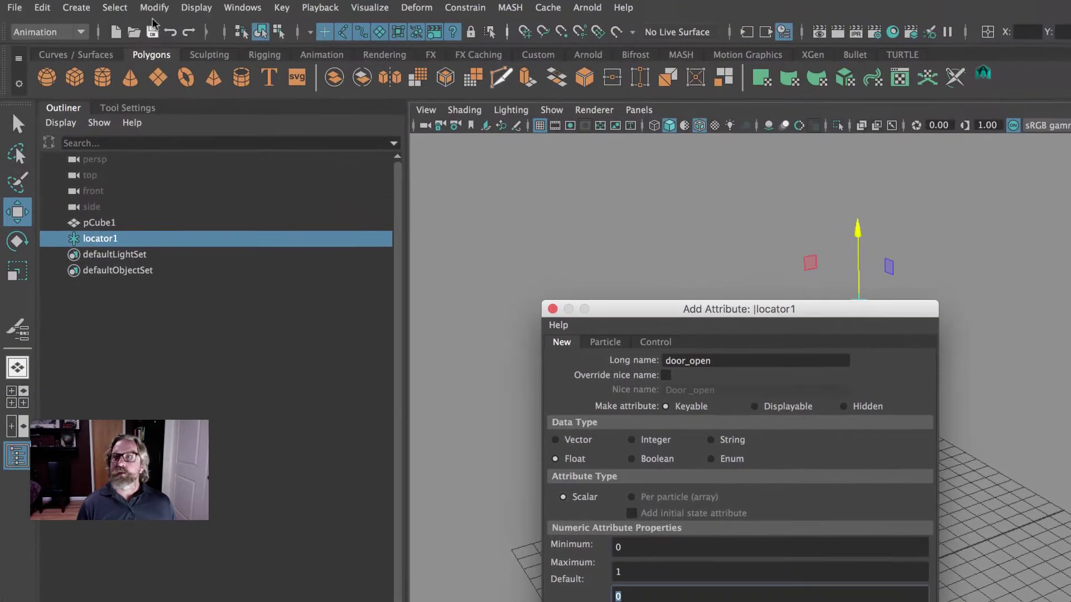
{"action": "left_click", "coordinate": [154, 7]}
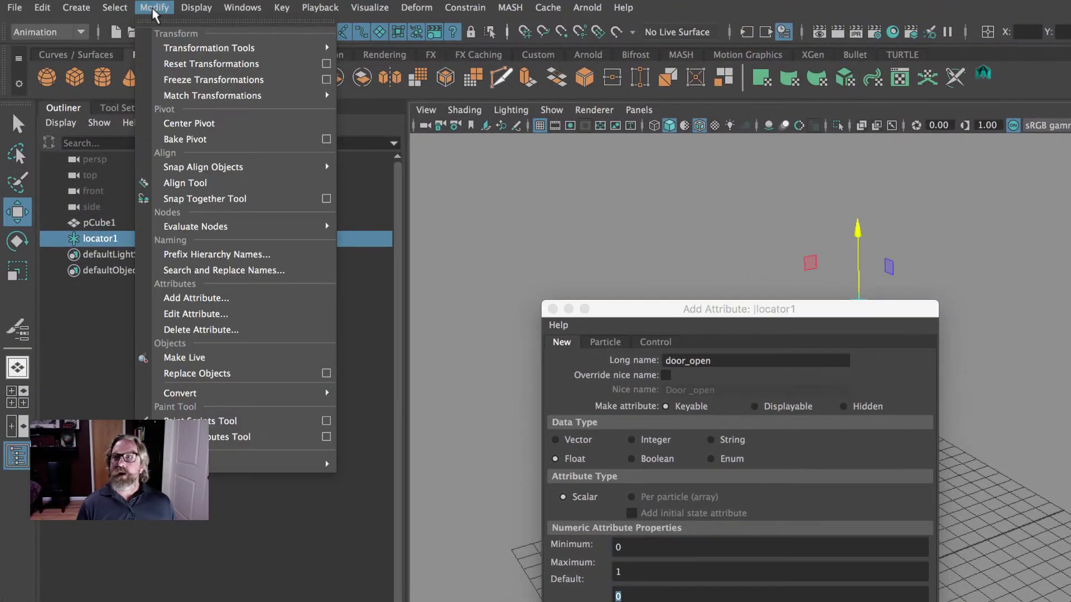
{"action": "left_click", "coordinate": [223, 301]}
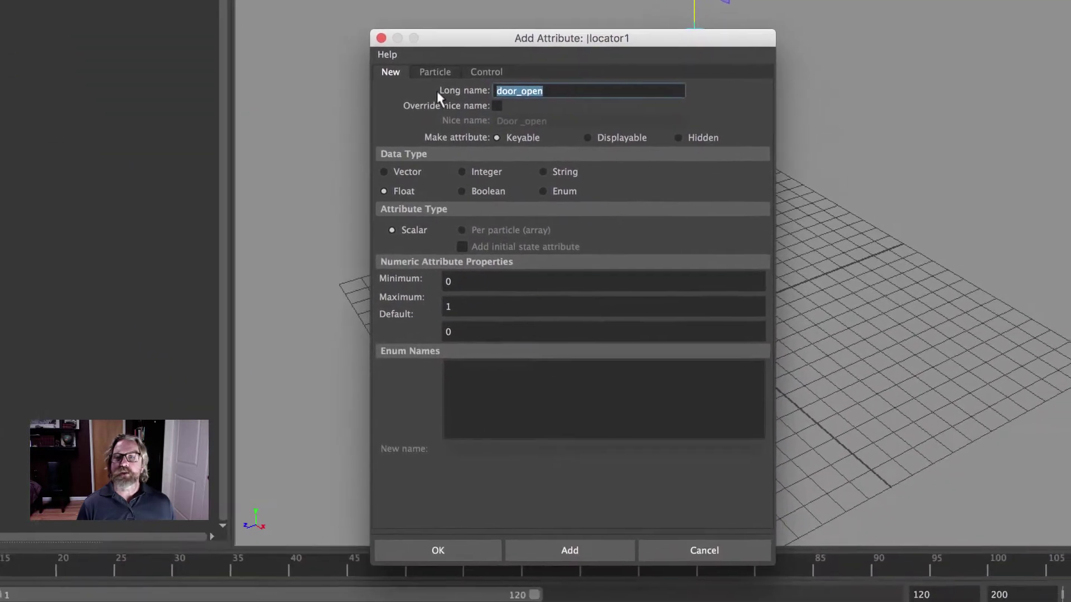
{"action": "key", "text": "Tab"}
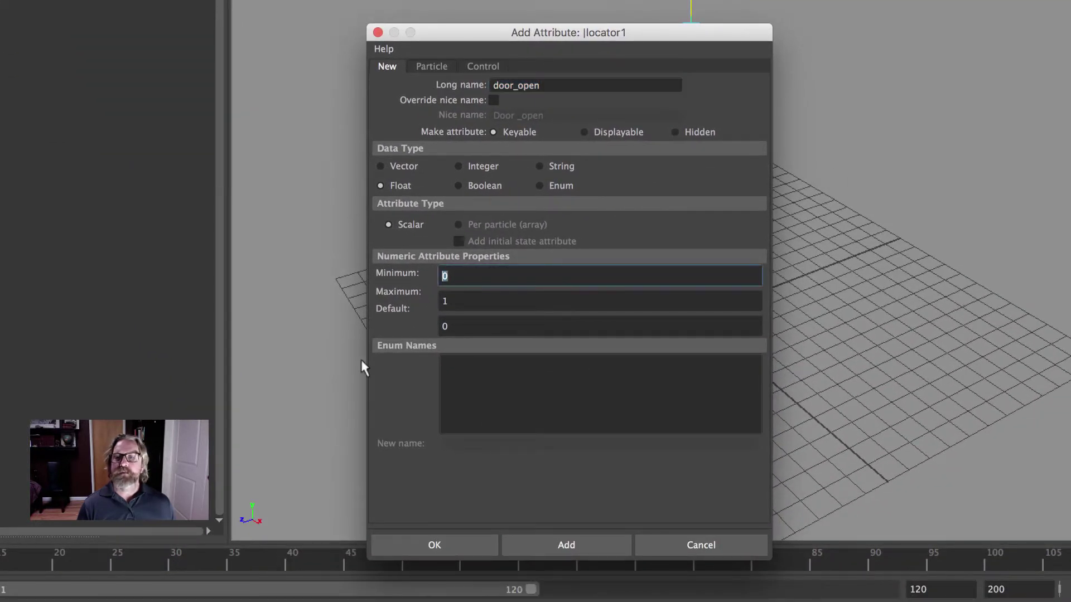
{"action": "key", "text": "Tab"}
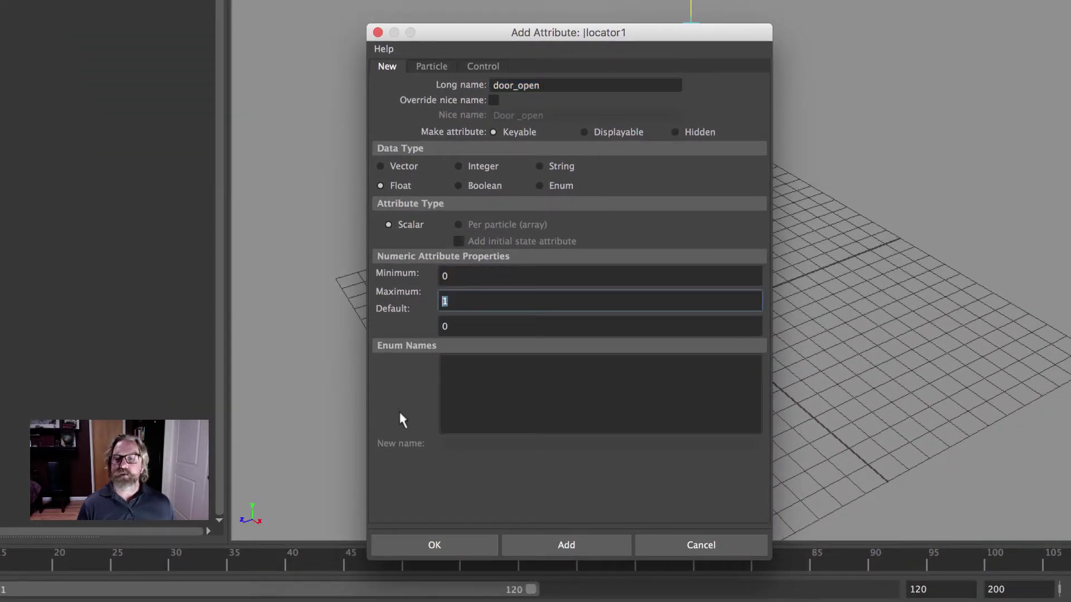
{"action": "left_click", "coordinate": [446, 544]}
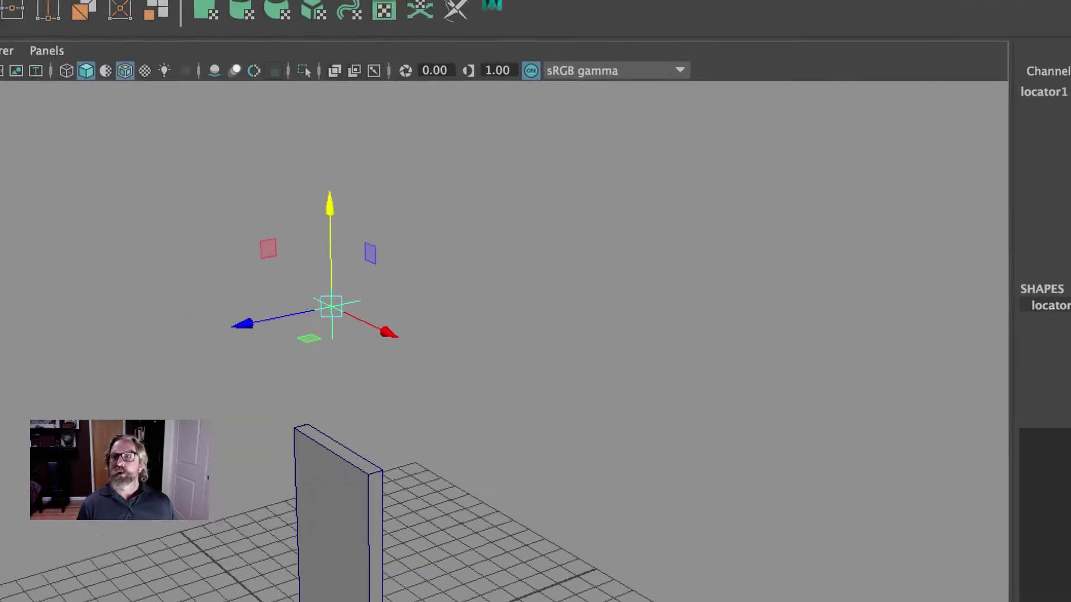
Step: Start a Set Driven Key setup with the locator loaded as driver and its Door Open attribute chosen
{"action": "left_click", "coordinate": [199, 7]}
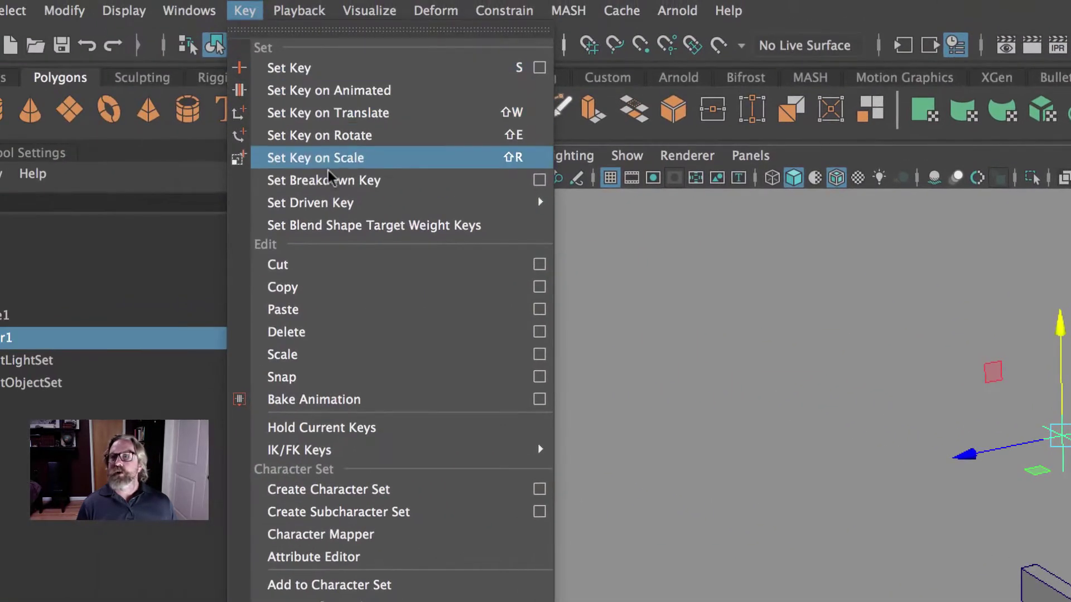
{"action": "mouse_move", "coordinate": [343, 205]}
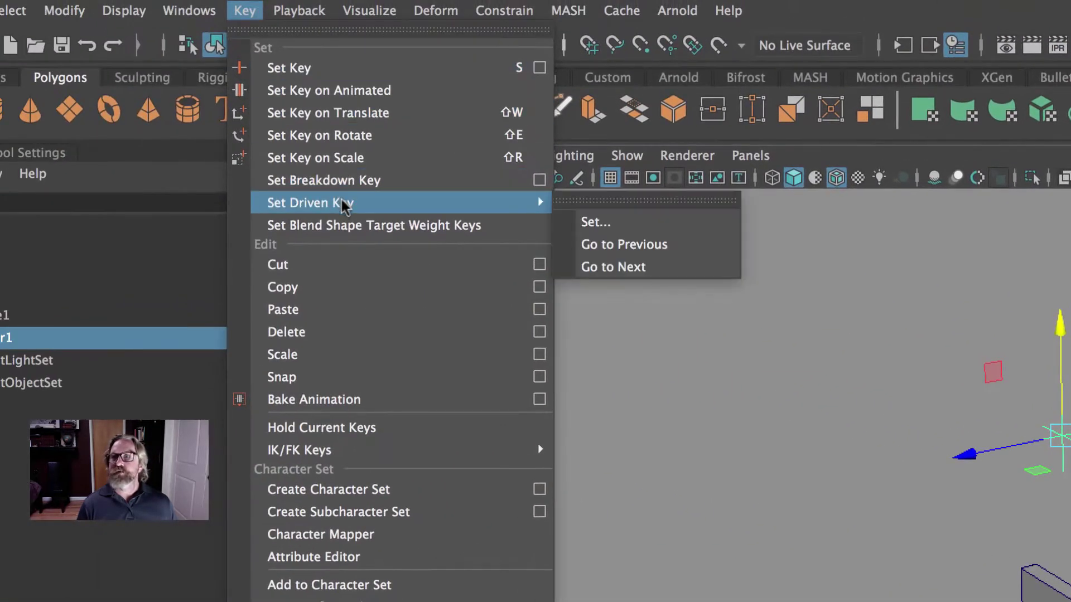
{"action": "left_click", "coordinate": [596, 220]}
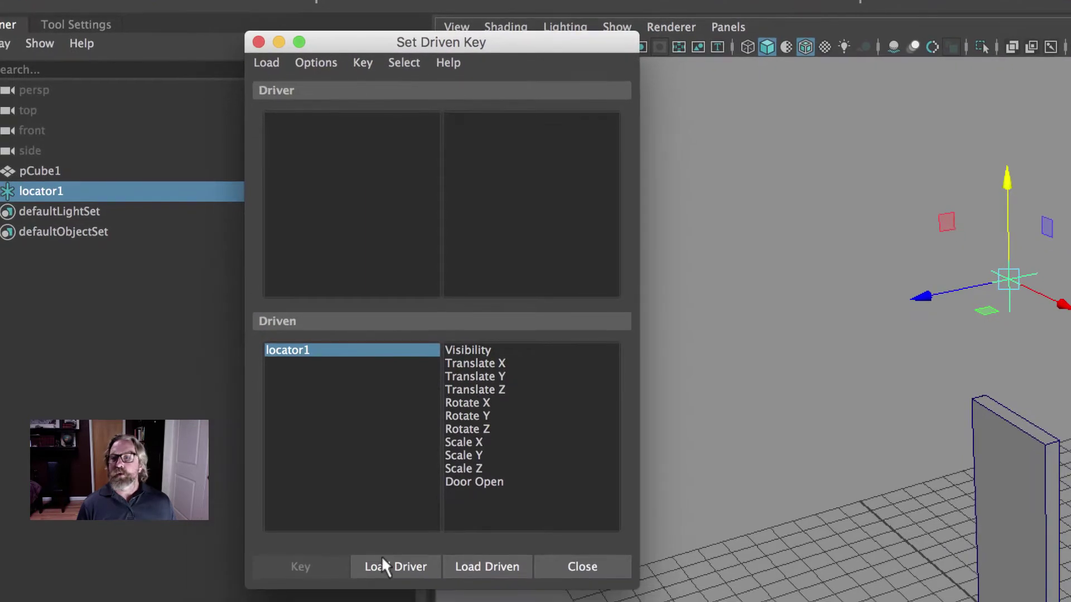
{"action": "left_click", "coordinate": [393, 566]}
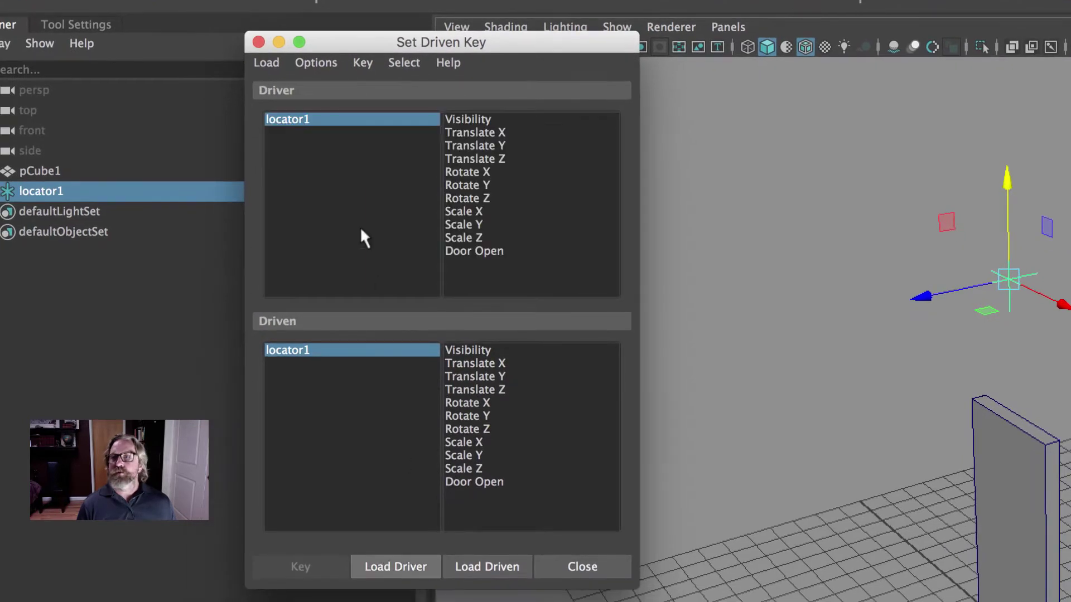
{"action": "left_click", "coordinate": [481, 251]}
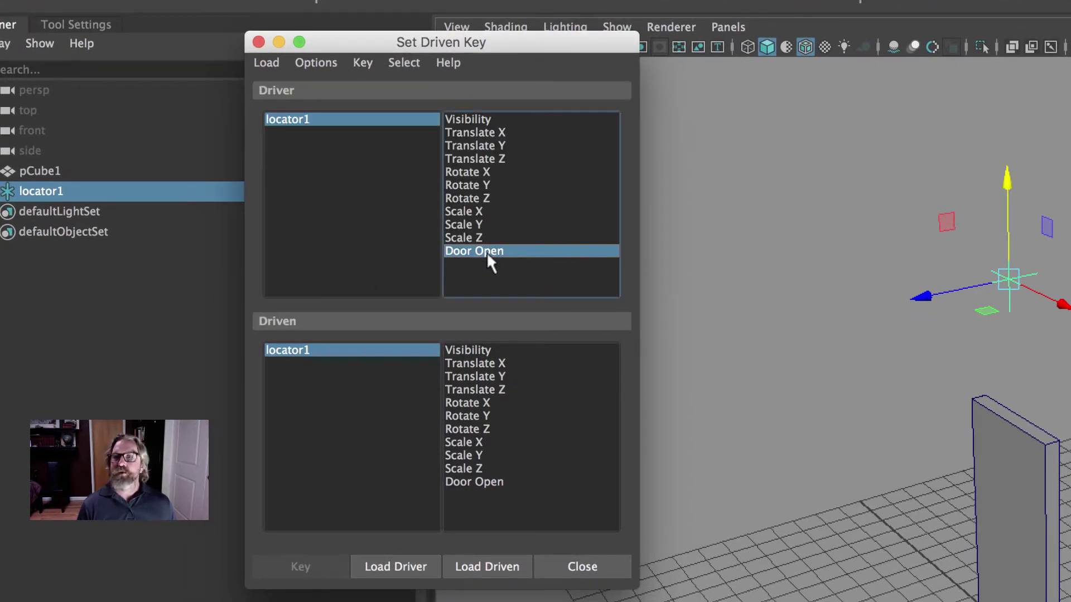
Step: Load the slab as the driven object with Rotate Y chosen, and key it against the locator's Door Open at 0
{"action": "left_click", "coordinate": [1015, 472]}
{"action": "left_click", "coordinate": [483, 569]}
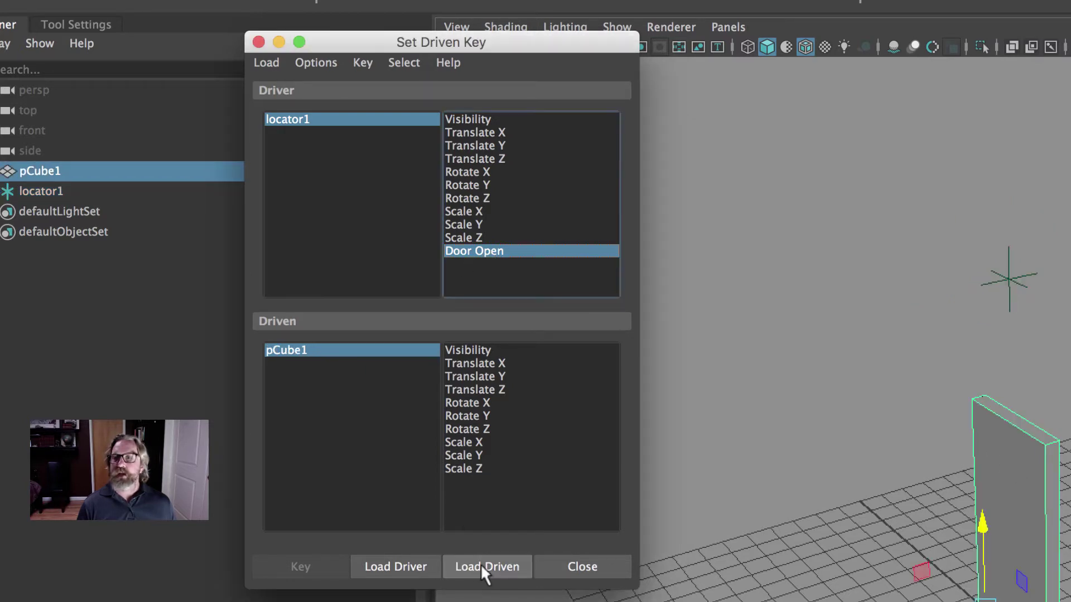
{"action": "left_click", "coordinate": [474, 417]}
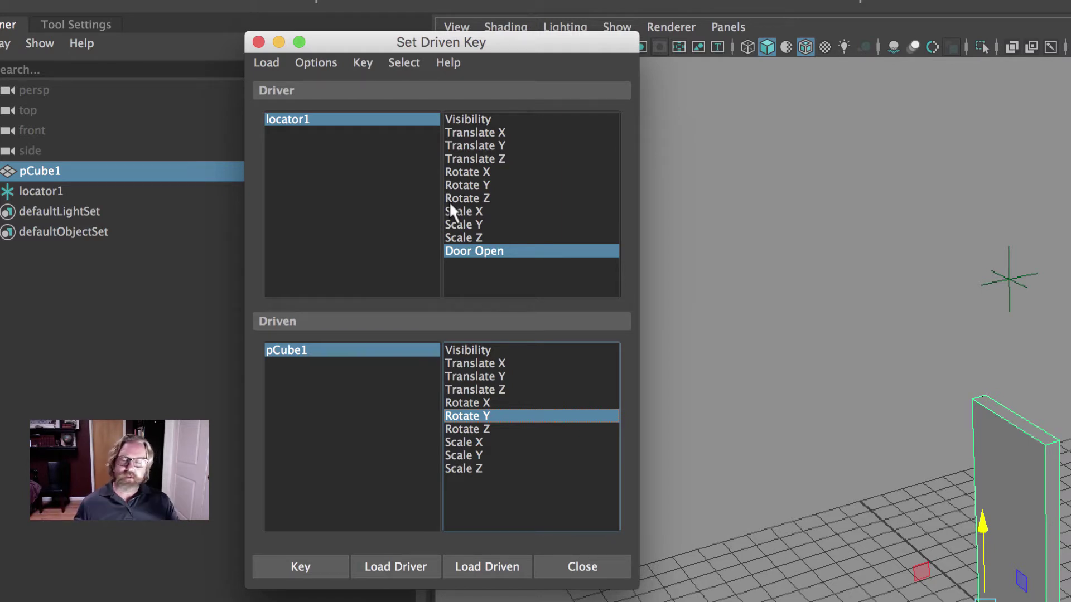
{"action": "left_click", "coordinate": [290, 119]}
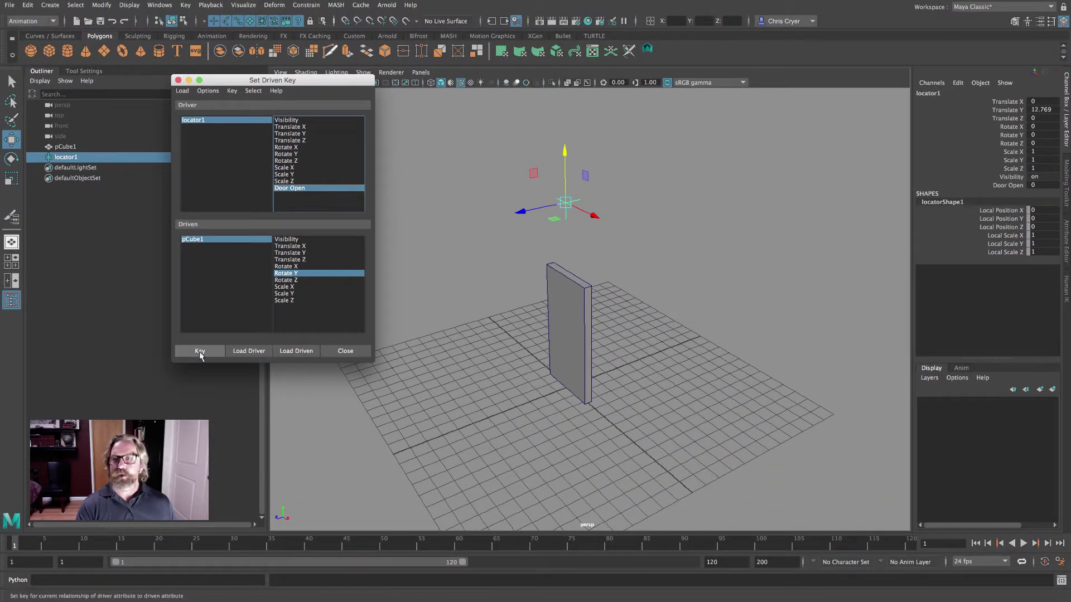
{"action": "left_click", "coordinate": [200, 352]}
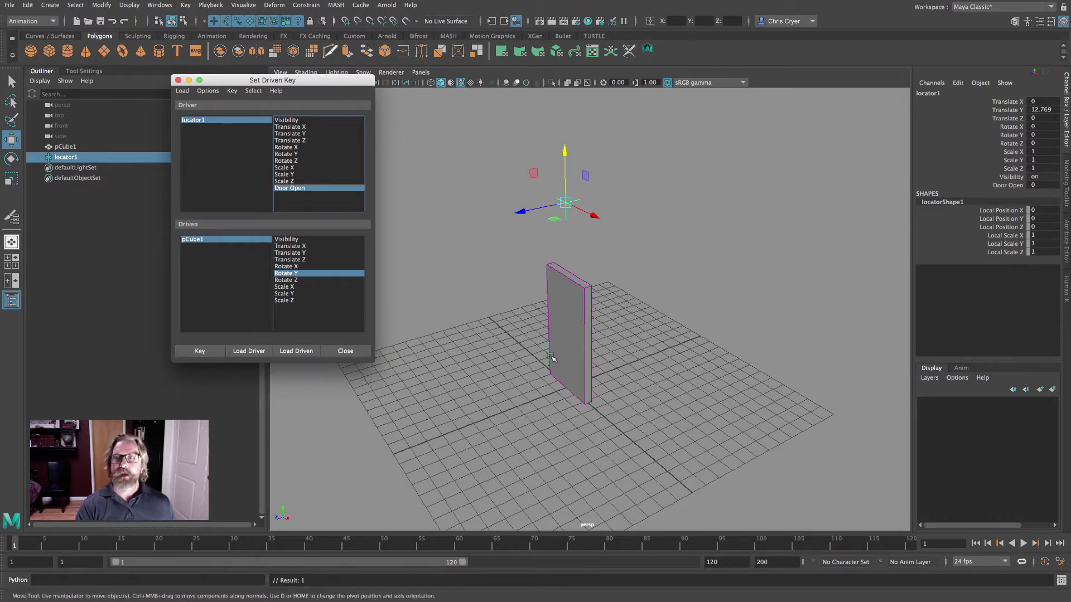
Step: Set the locator's Door Open driver attribute to 1
{"action": "left_click", "coordinate": [198, 121]}
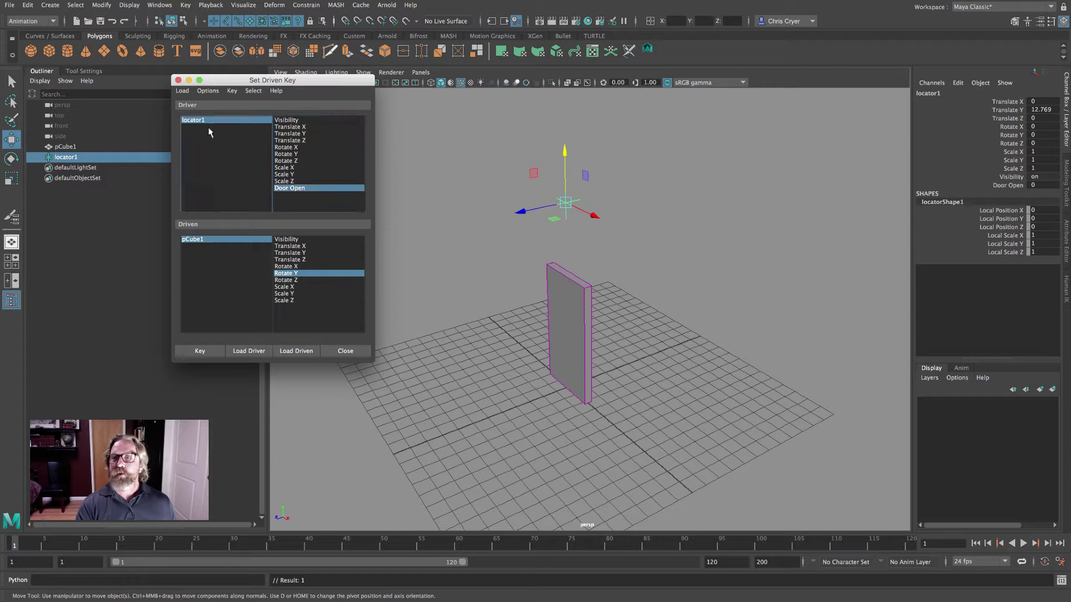
{"action": "left_click", "coordinate": [294, 188]}
{"action": "double_click", "coordinate": [1042, 185]}
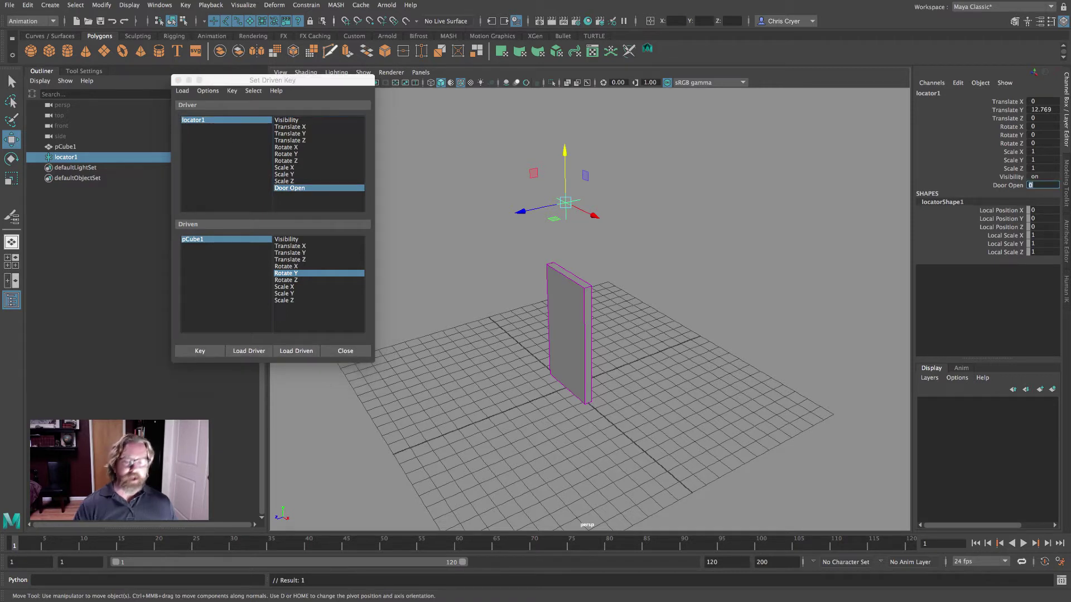
{"action": "type", "text": "1"}
{"action": "key", "text": "Return"}
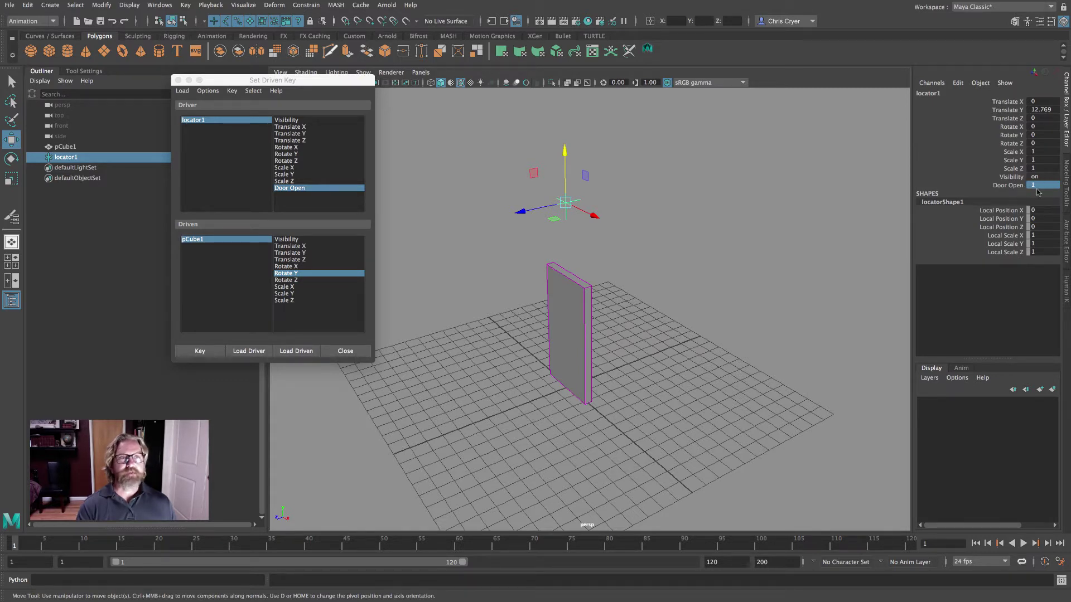
Step: Set the slab's Rotate Y to 180 and key it against the driver's Door Open value of 1
{"action": "left_click", "coordinate": [290, 274]}
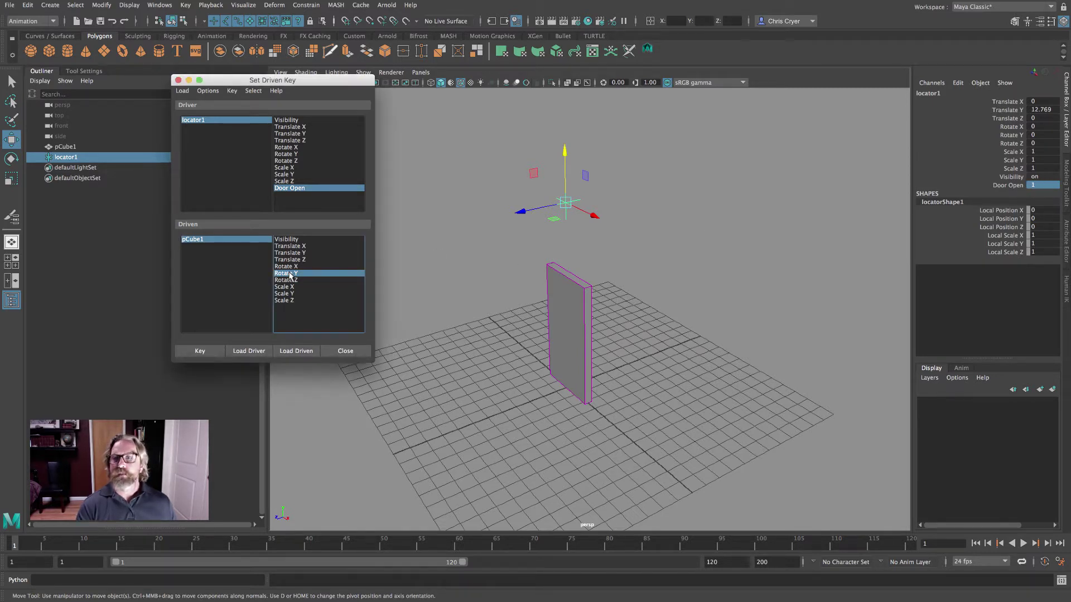
{"action": "left_click", "coordinate": [216, 240]}
{"action": "left_click", "coordinate": [284, 274]}
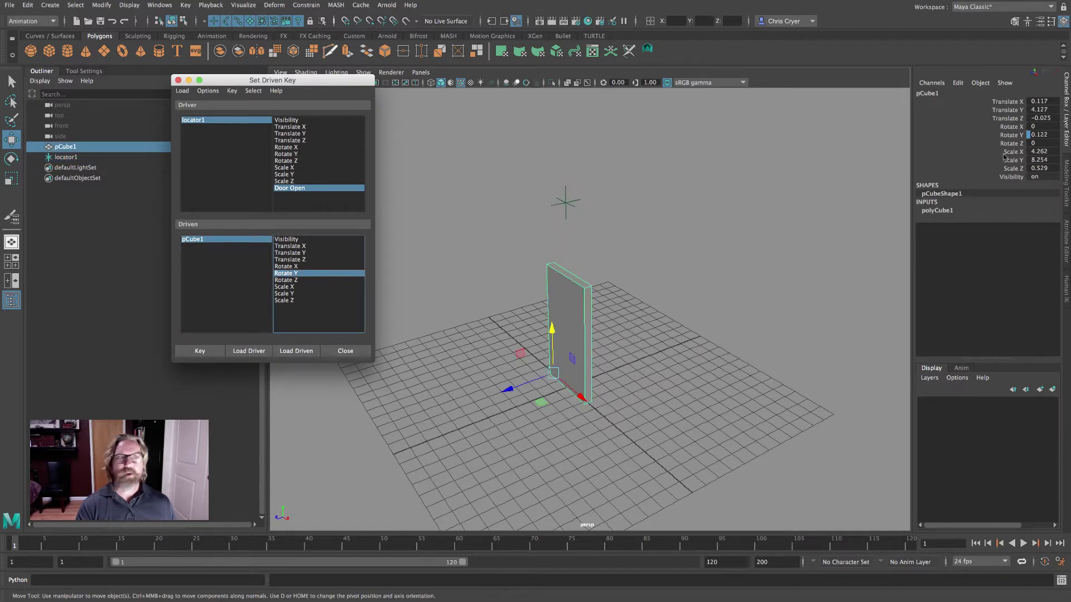
{"action": "double_click", "coordinate": [1040, 135]}
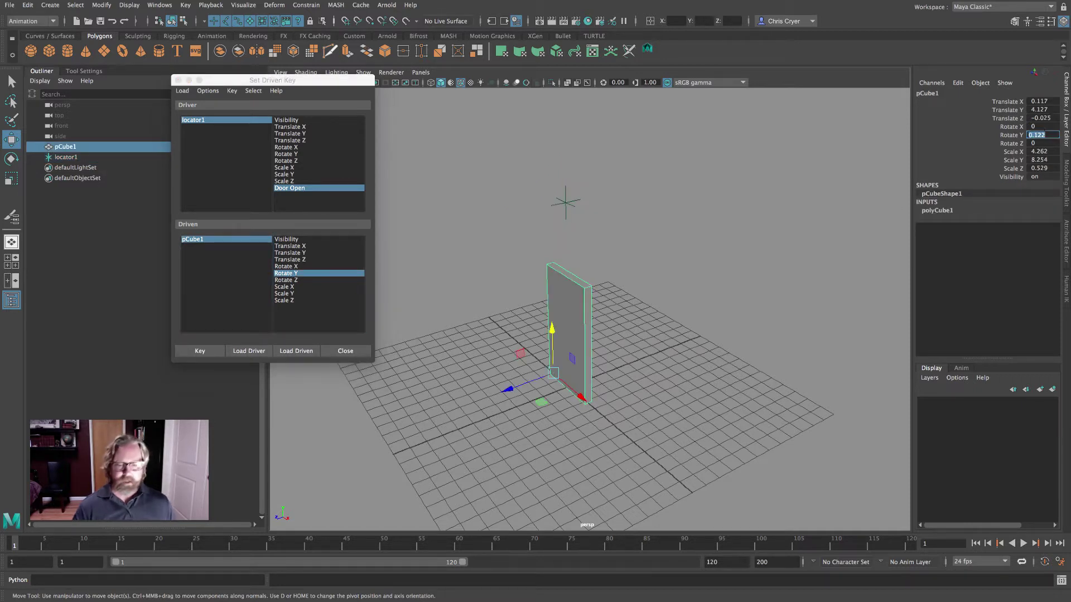
{"action": "type", "text": "180"}
{"action": "key", "text": "Return"}
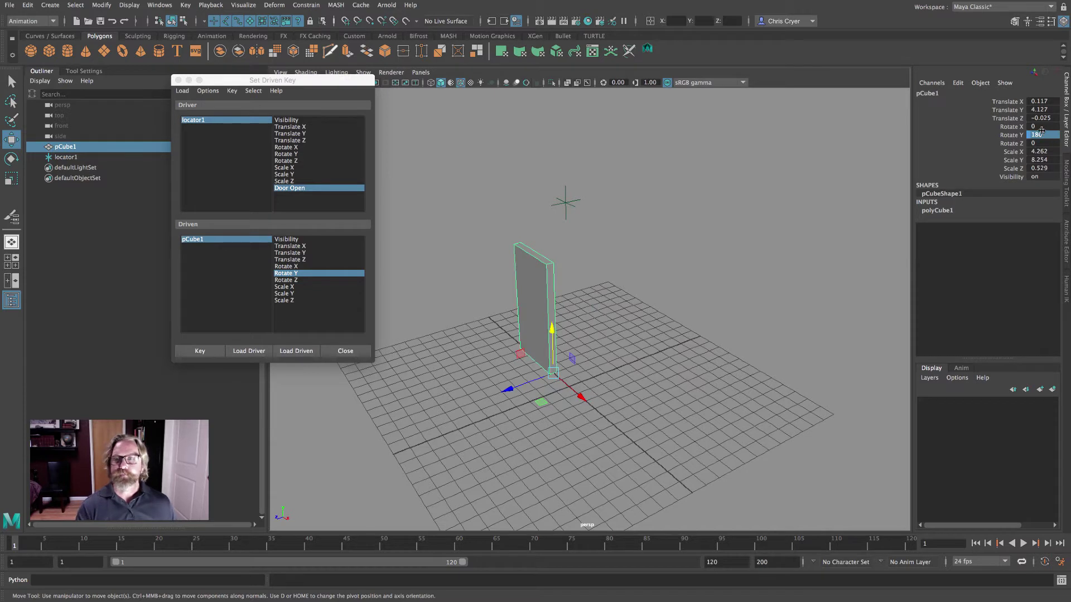
{"action": "left_click", "coordinate": [195, 352]}
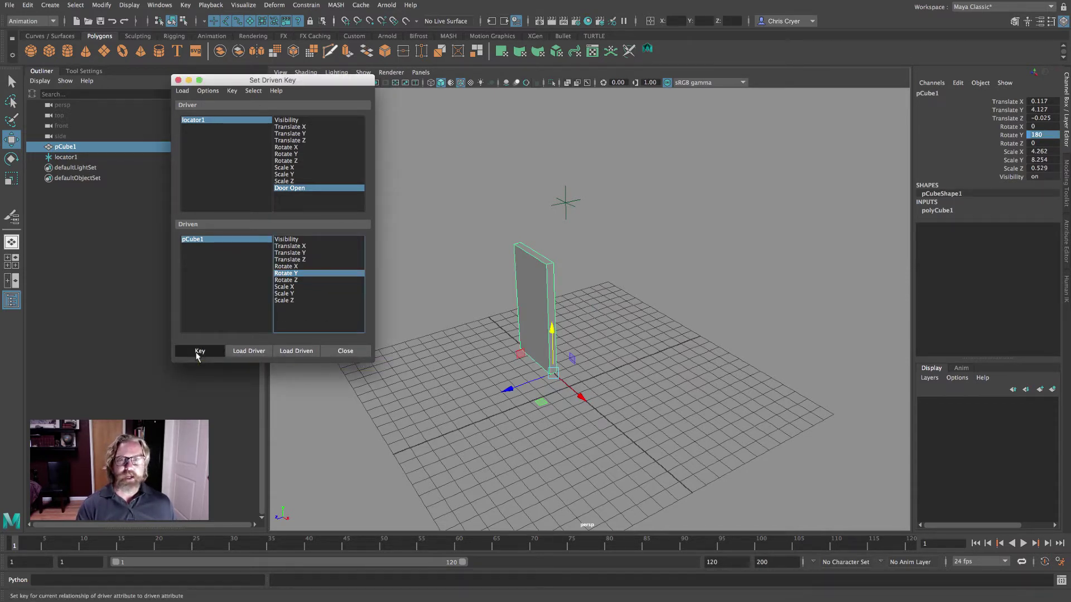
Step: Test the driven rotation by sliding the locator's Door Open value between 1 and 0, ending at 0
{"action": "left_click", "coordinate": [565, 193]}
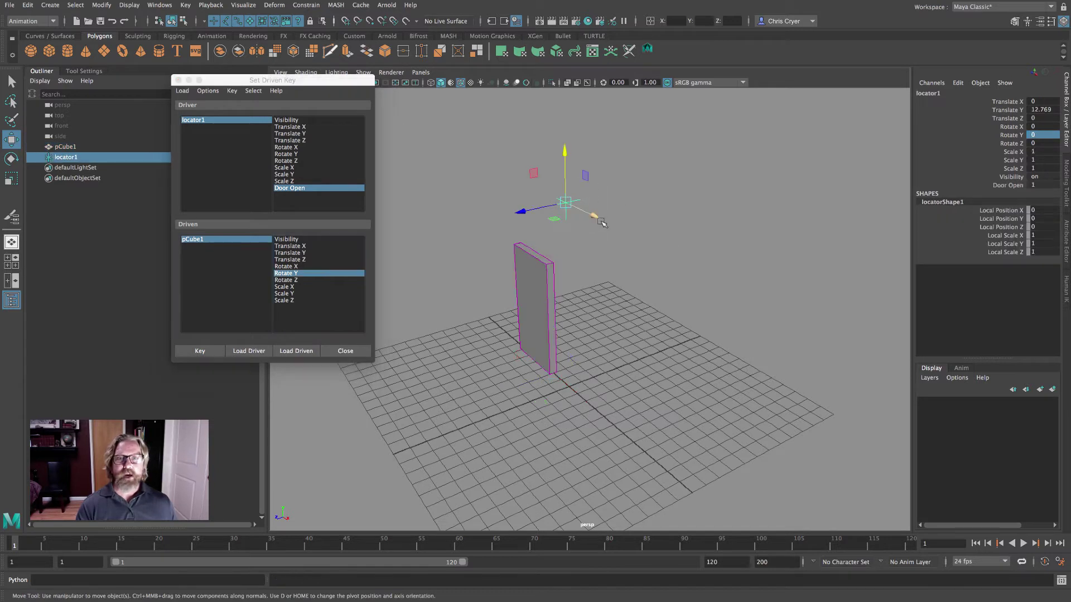
{"action": "left_click", "coordinate": [1012, 187]}
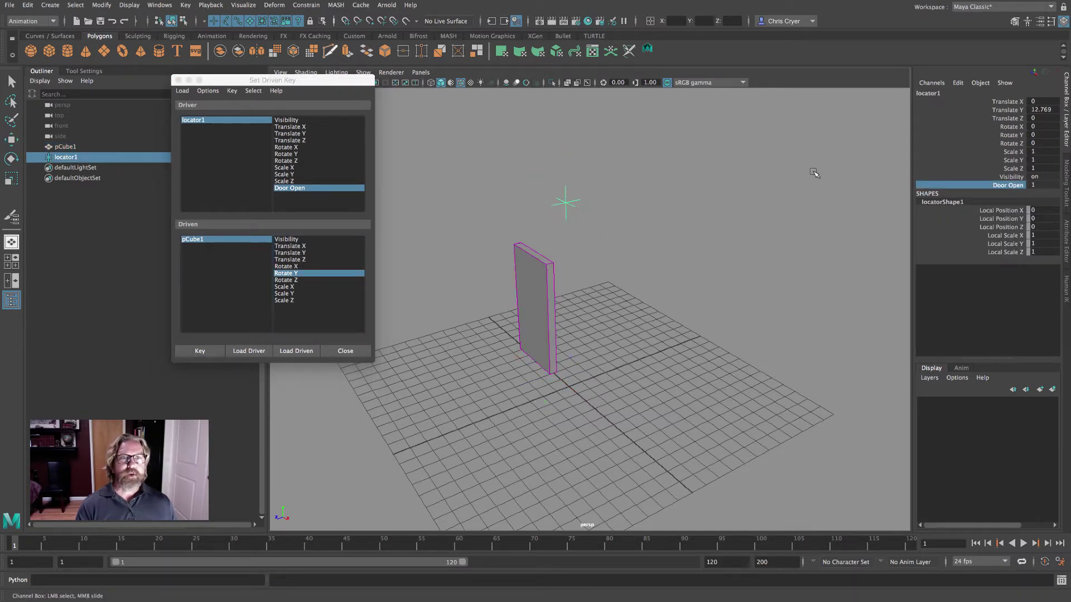
{"action": "middle_click_drag", "start_coordinate": [751, 171], "coordinate": [803, 173]}
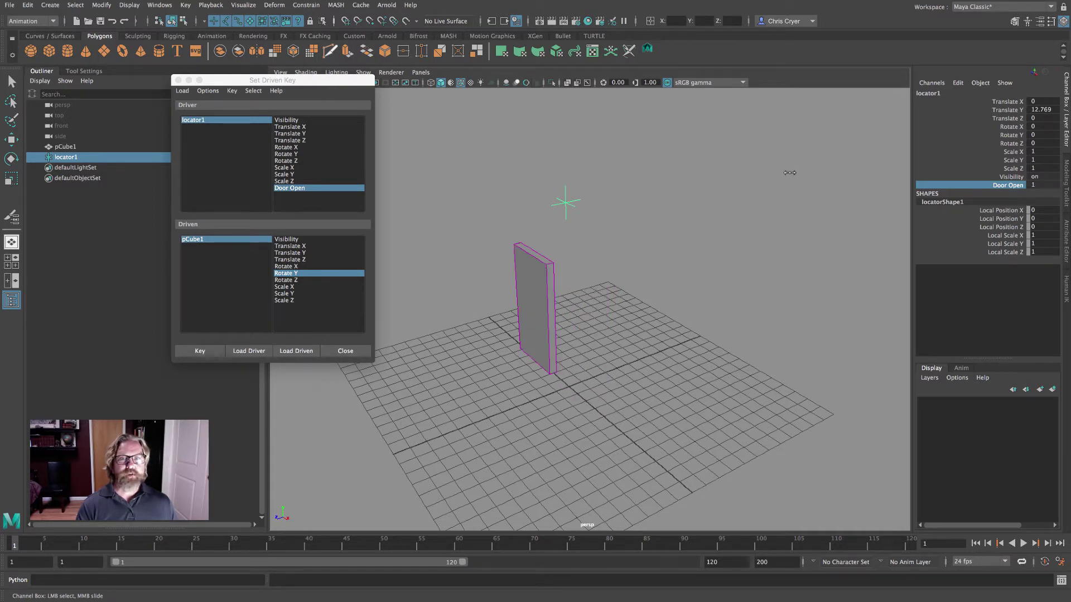
{"action": "mouse_move", "coordinate": [785, 173]}
{"action": "middle_mouse_down"}
{"action": "mouse_move", "coordinate": [756, 171]}
{"action": "mouse_move", "coordinate": [769, 172]}
{"action": "middle_mouse_up"}
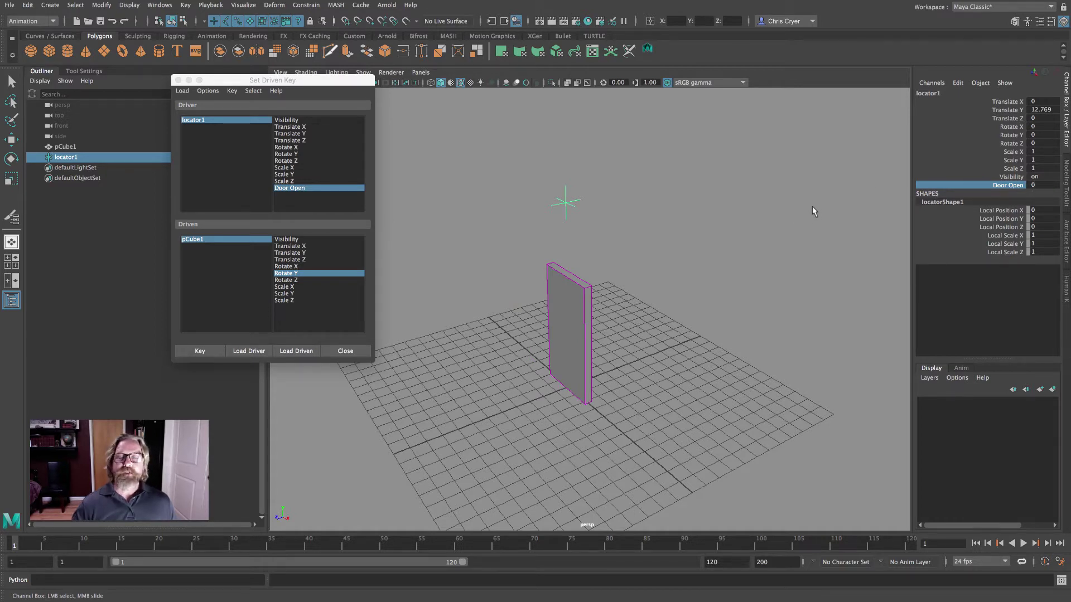
{"action": "left_click_drag", "start_coordinate": [712, 230], "coordinate": [721, 223], "text": "alt"}
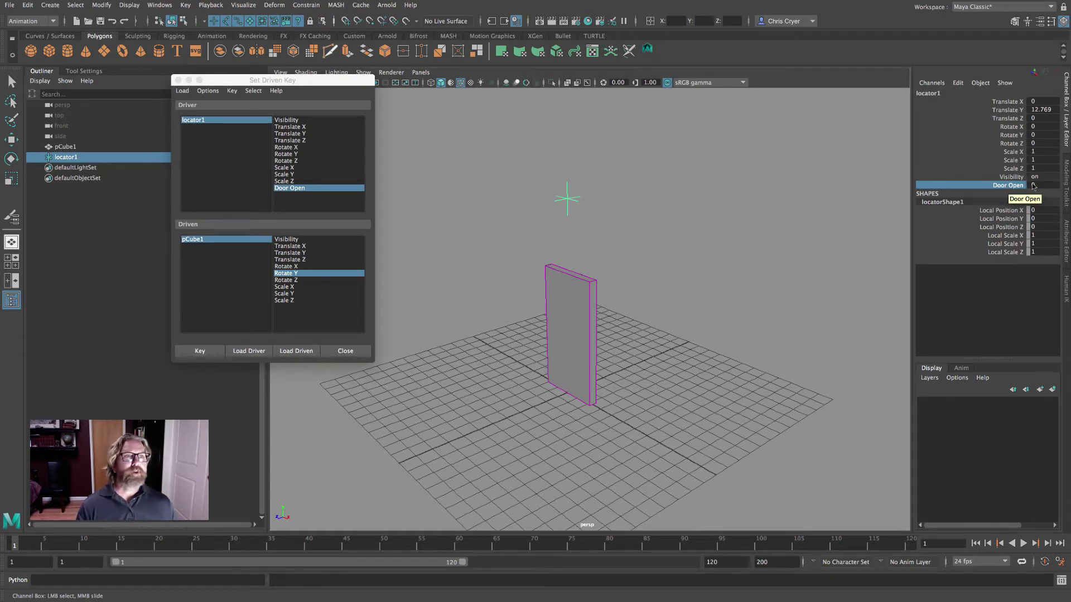
{"action": "right_click", "coordinate": [1015, 187]}
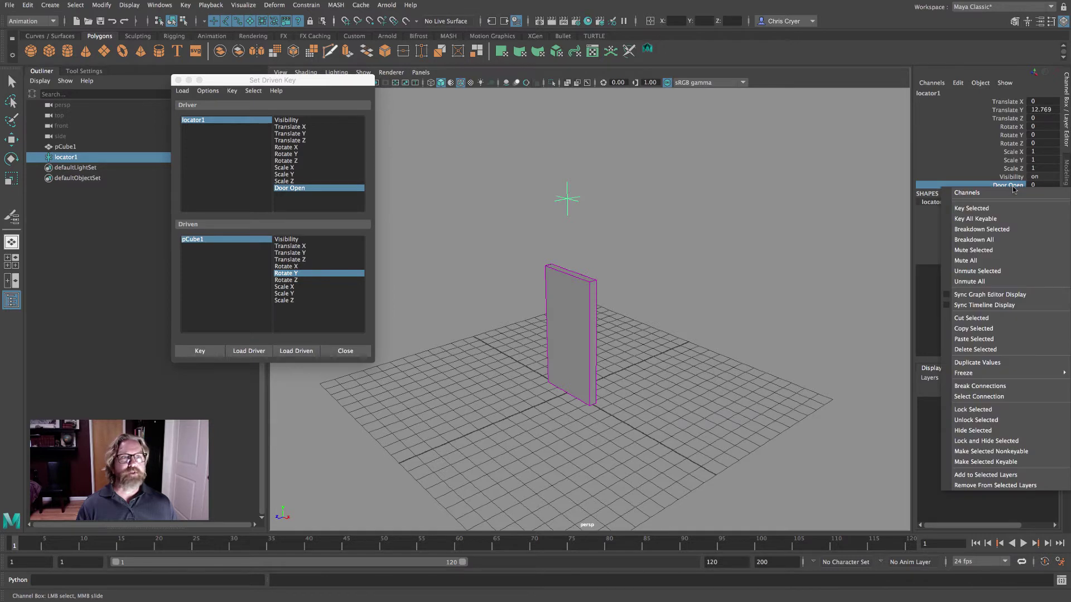
{"action": "left_click", "coordinate": [985, 172]}
{"action": "left_click", "coordinate": [524, 161]}
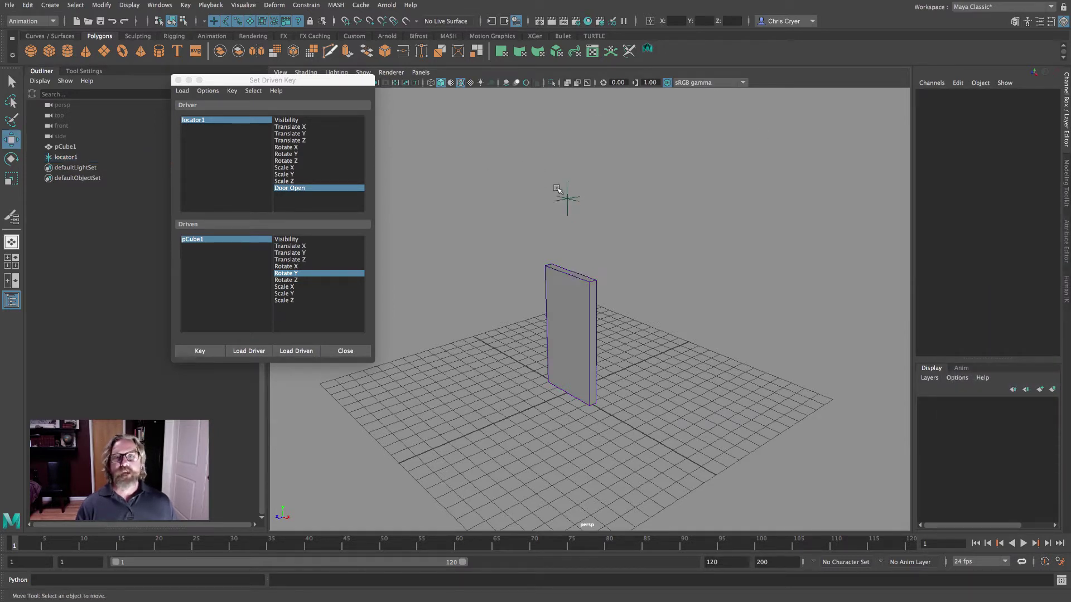
Step: Select the locator and open the Channel Control editor for it
{"action": "left_click", "coordinate": [567, 198]}
{"action": "key", "text": "w"}
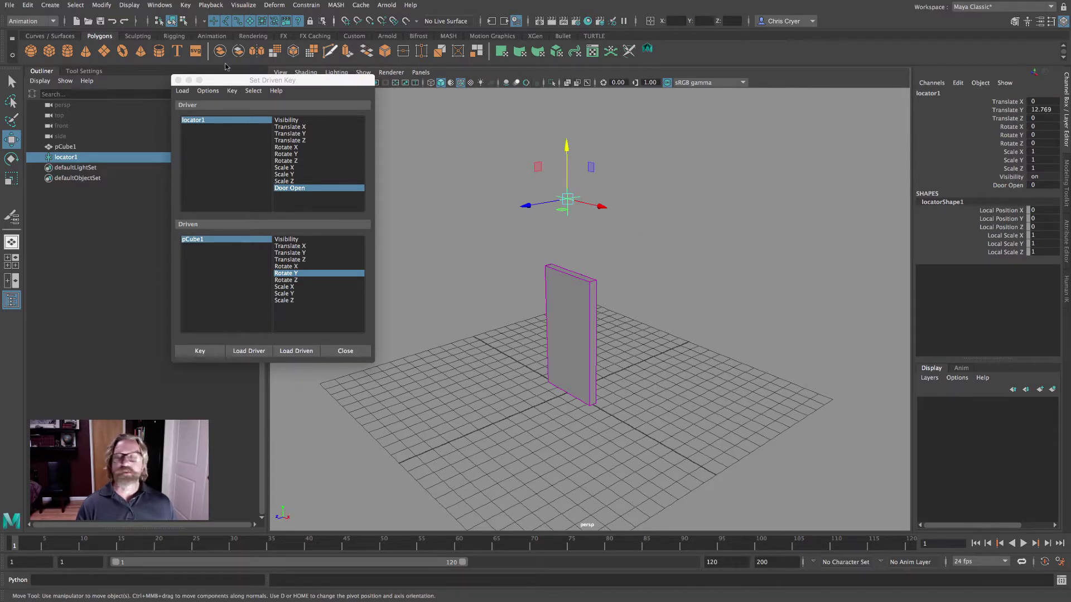
{"action": "left_click", "coordinate": [159, 6]}
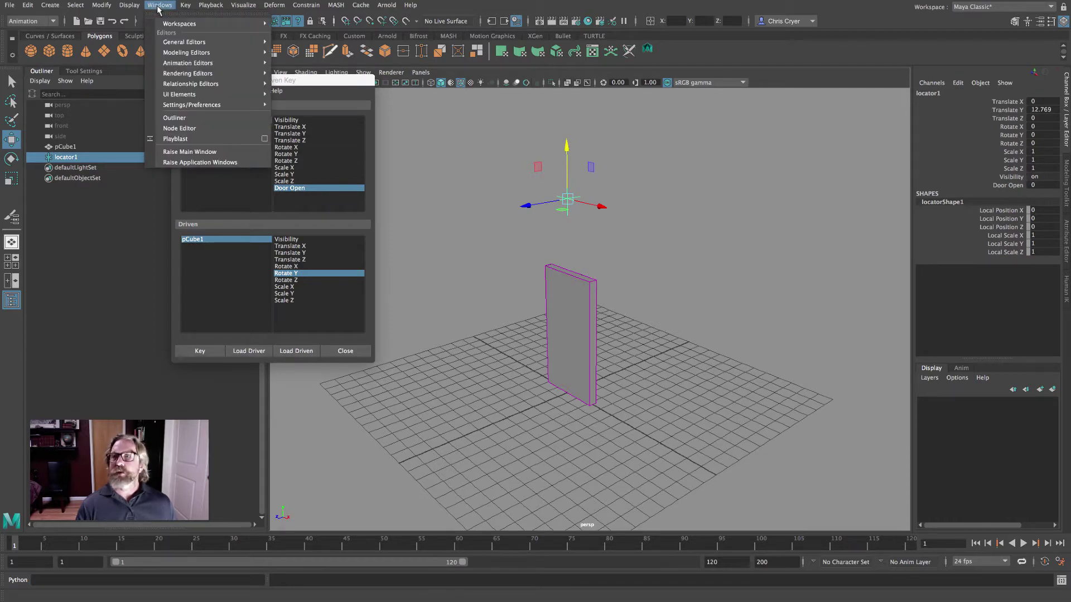
{"action": "mouse_move", "coordinate": [180, 41]}
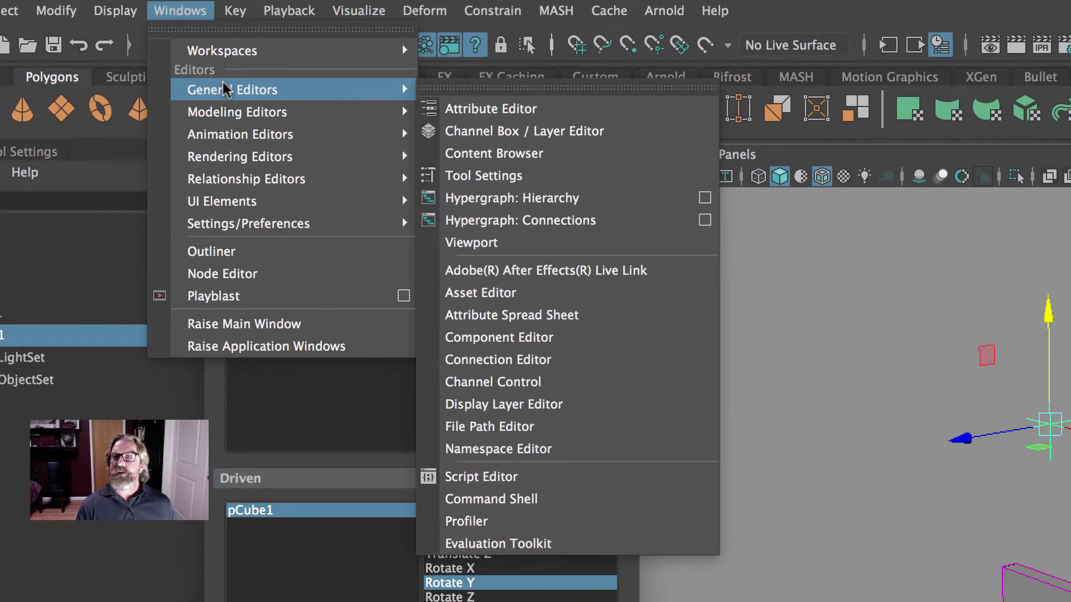
{"action": "left_click", "coordinate": [559, 388]}
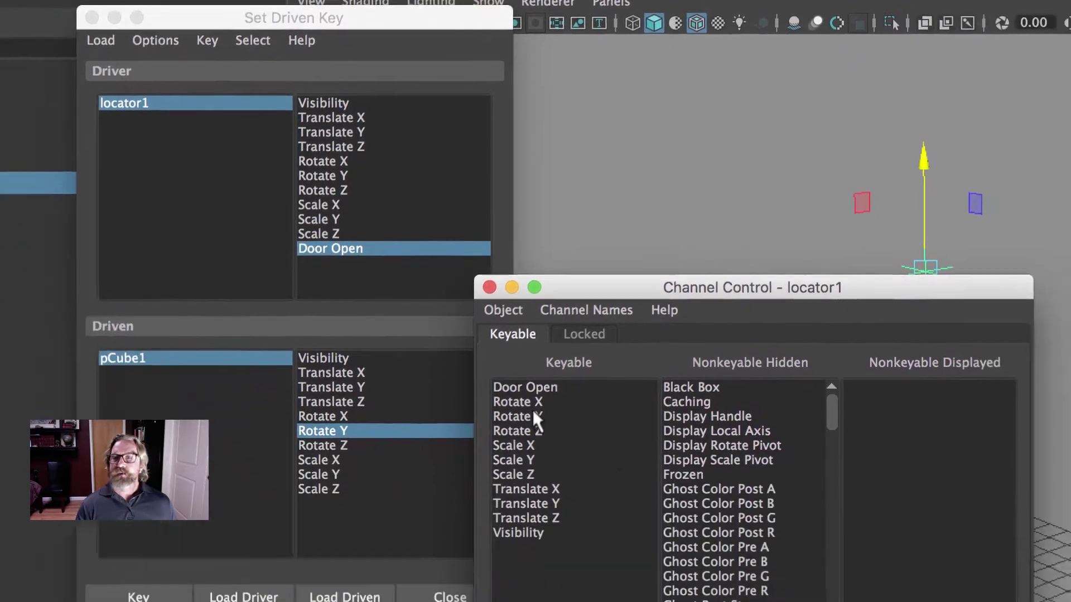
Step: Make all the locator's rotate, scale, translate and visibility channels nonkeyable and hidden, keeping only Door Open keyable, and close the editor
{"action": "left_click_drag", "start_coordinate": [647, 554], "coordinate": [658, 601]}
{"action": "left_click_drag", "start_coordinate": [368, 334], "coordinate": [372, 336]}
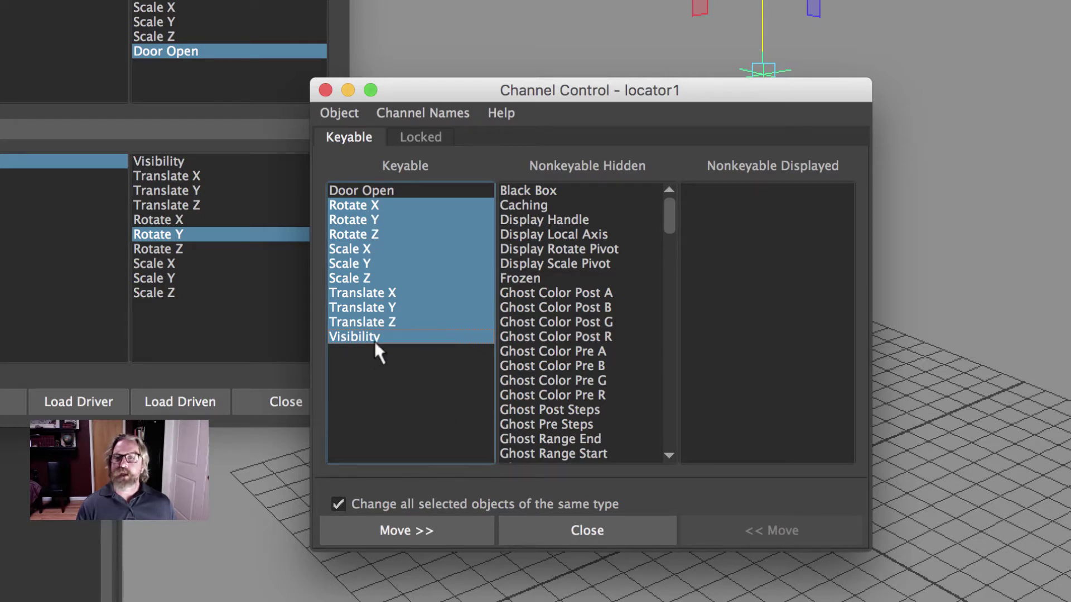
{"action": "left_click", "coordinate": [414, 527]}
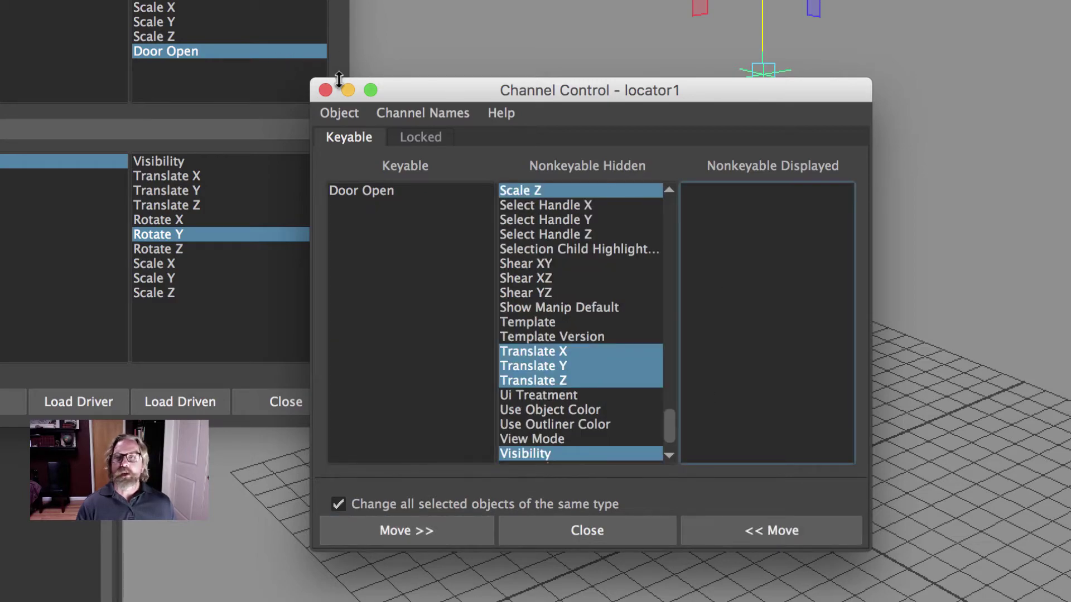
{"action": "left_click", "coordinate": [325, 89]}
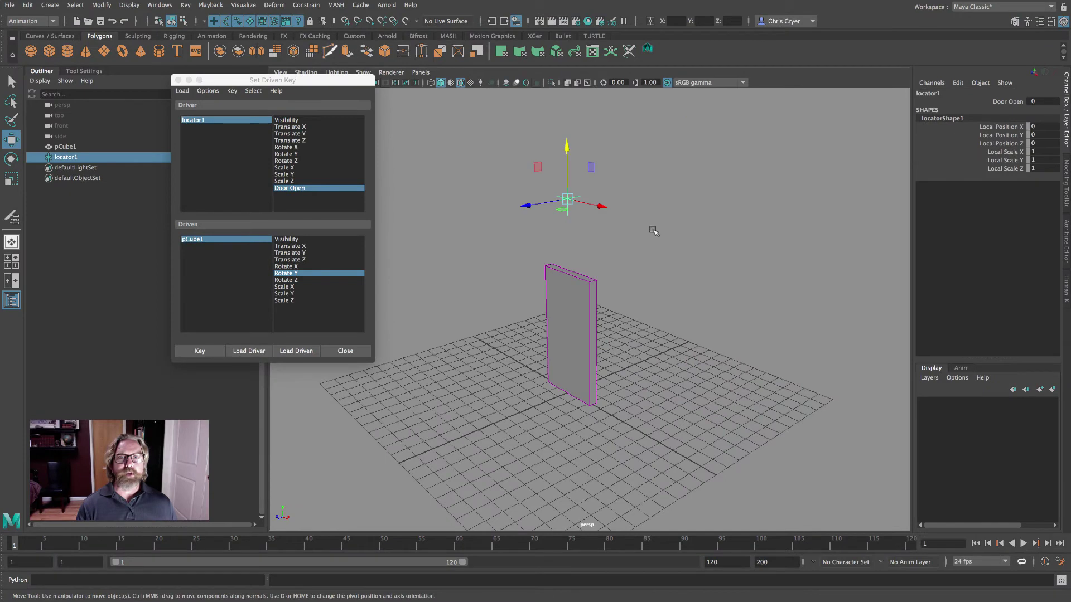
Step: Set the locator's Door Open to 1, and play the timeline, stopping at frame 40
{"action": "left_click", "coordinate": [1043, 101]}
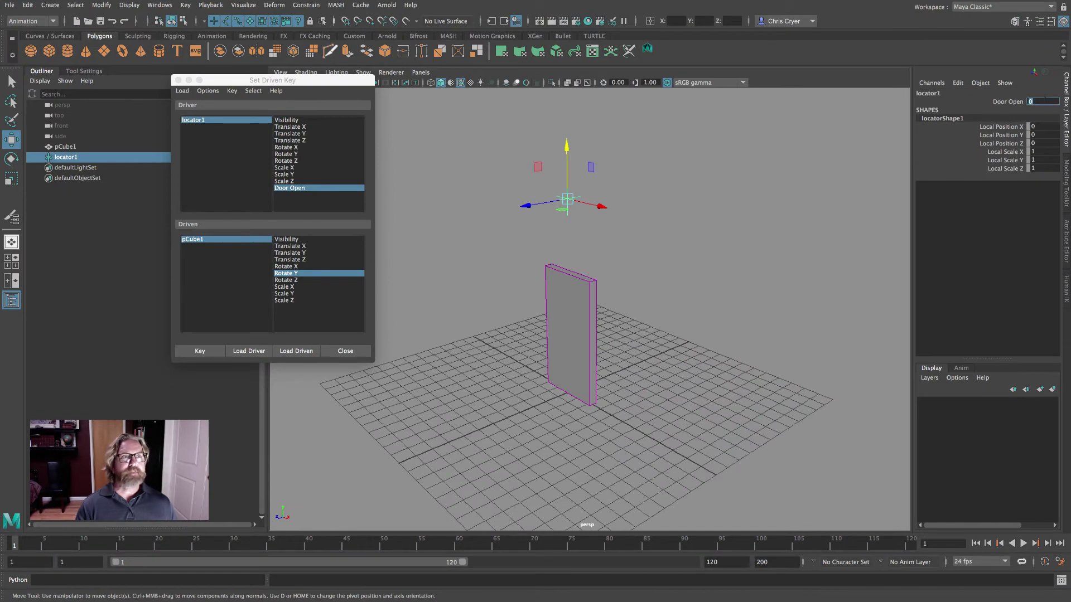
{"action": "type", "text": "1"}
{"action": "key", "text": "Return"}
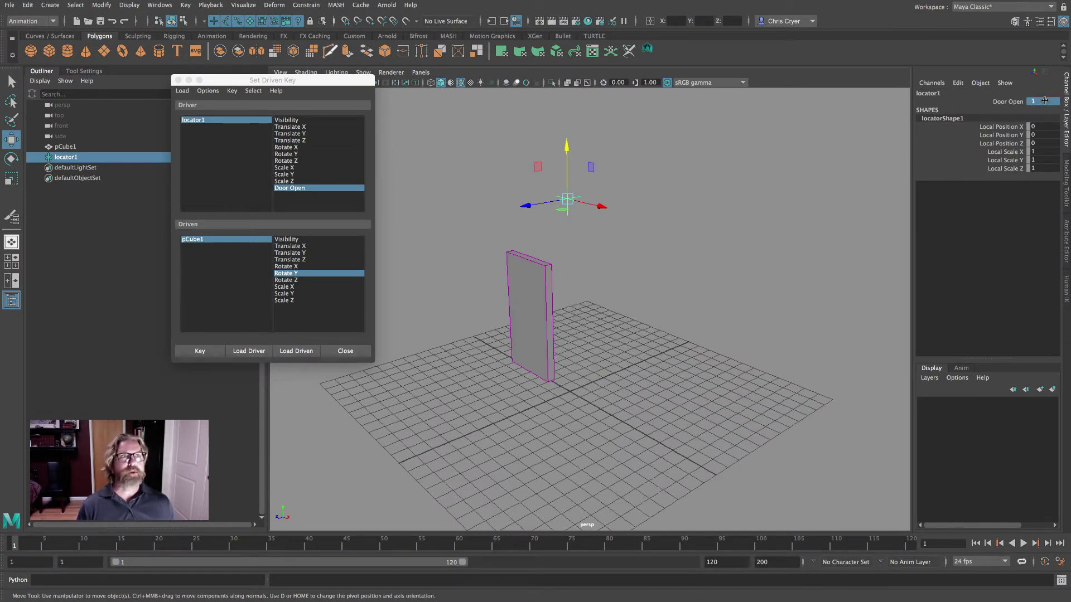
{"action": "key", "text": "alt+v"}
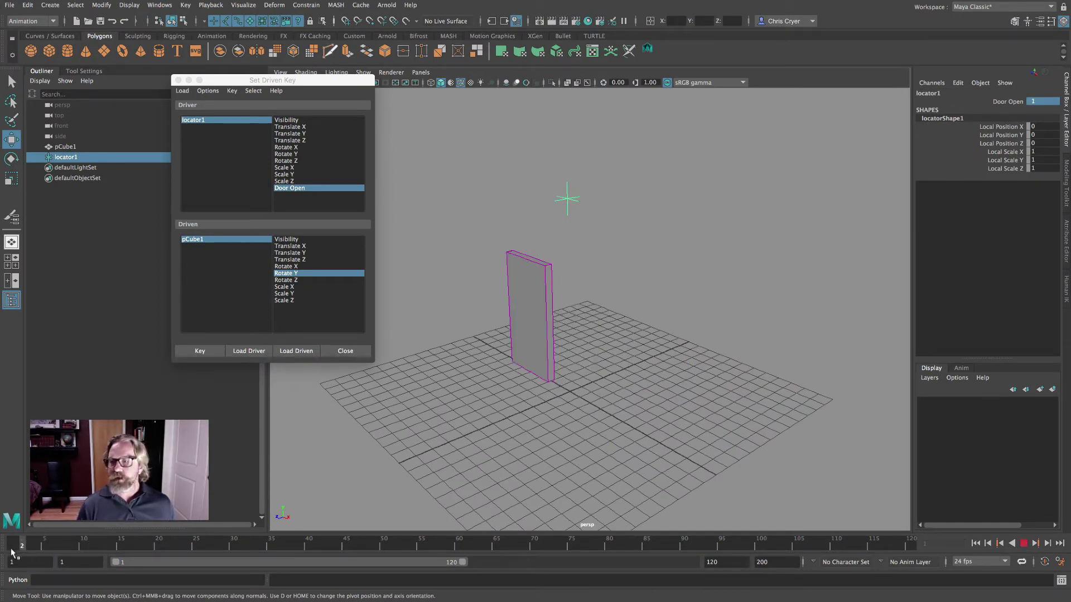
{"action": "key", "text": "alt+v"}
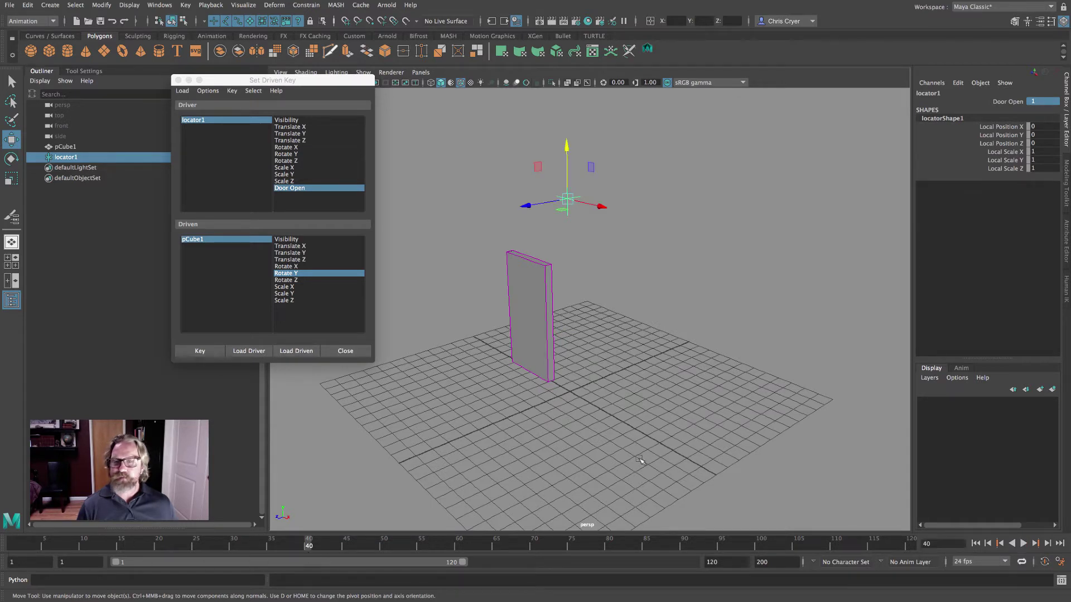
Step: Set the locator's Door Open to 0 and key that channel at frame 40
{"action": "double_click", "coordinate": [1043, 101]}
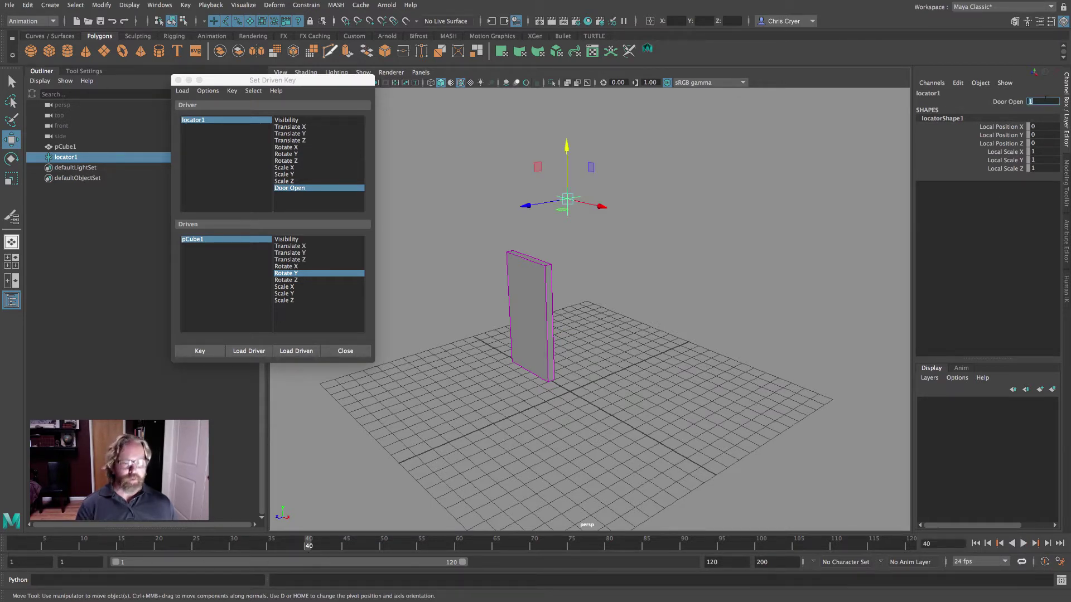
{"action": "key", "text": "Return"}
{"action": "left_click", "coordinate": [1007, 103]}
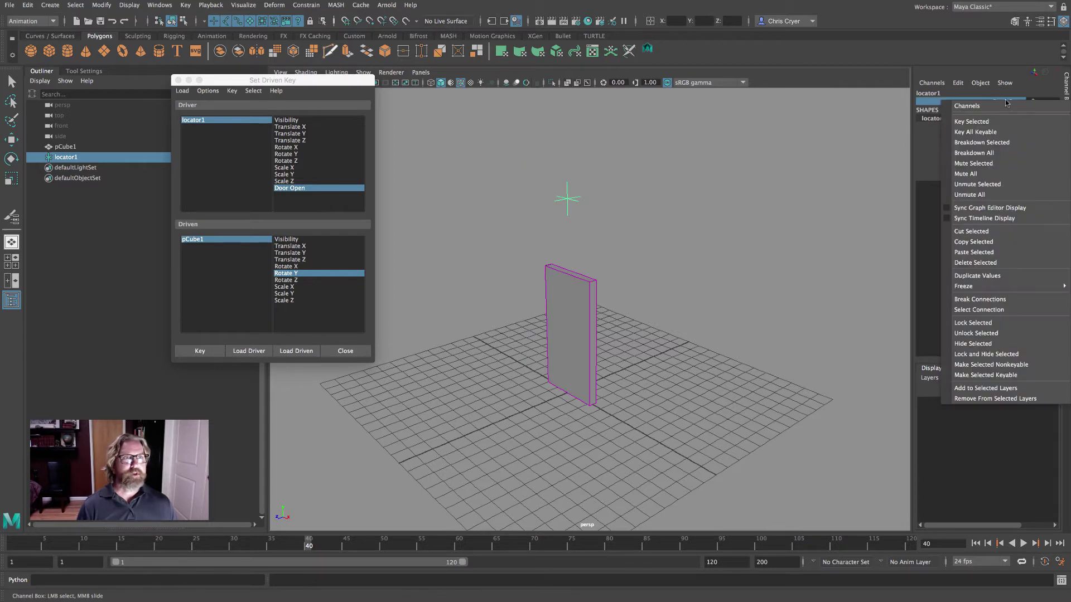
{"action": "right_click", "coordinate": [1007, 102]}
{"action": "left_click", "coordinate": [1005, 121]}
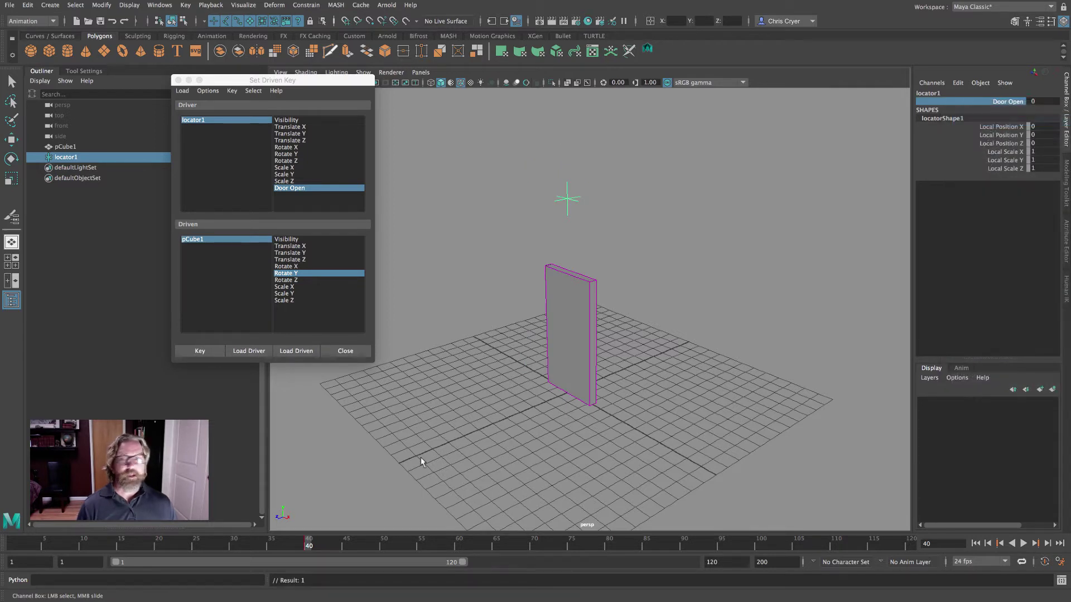
Step: Go to frame 50, set the locator's Door Open to 1 and key that channel
{"action": "left_click", "coordinate": [376, 540]}
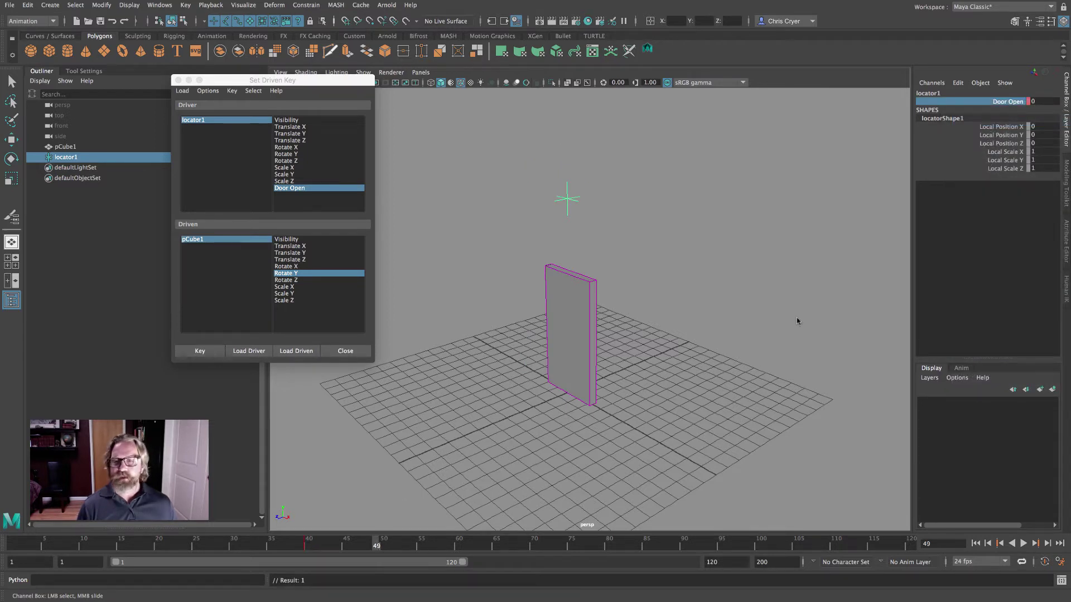
{"action": "left_click", "coordinate": [384, 542]}
{"action": "left_click", "coordinate": [1044, 102]}
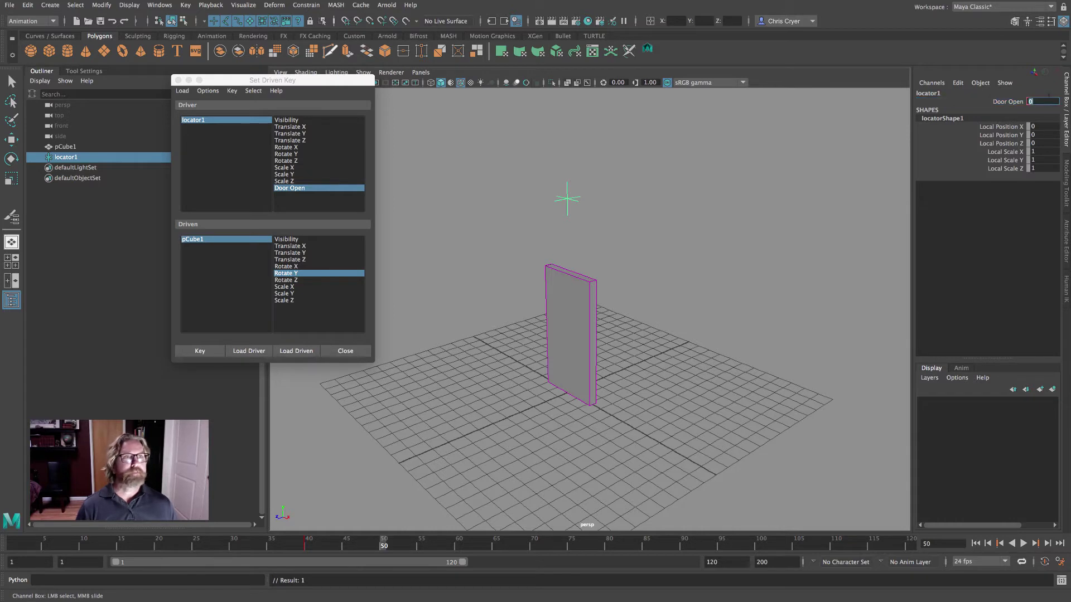
{"action": "type", "text": "1"}
{"action": "key", "text": "Return"}
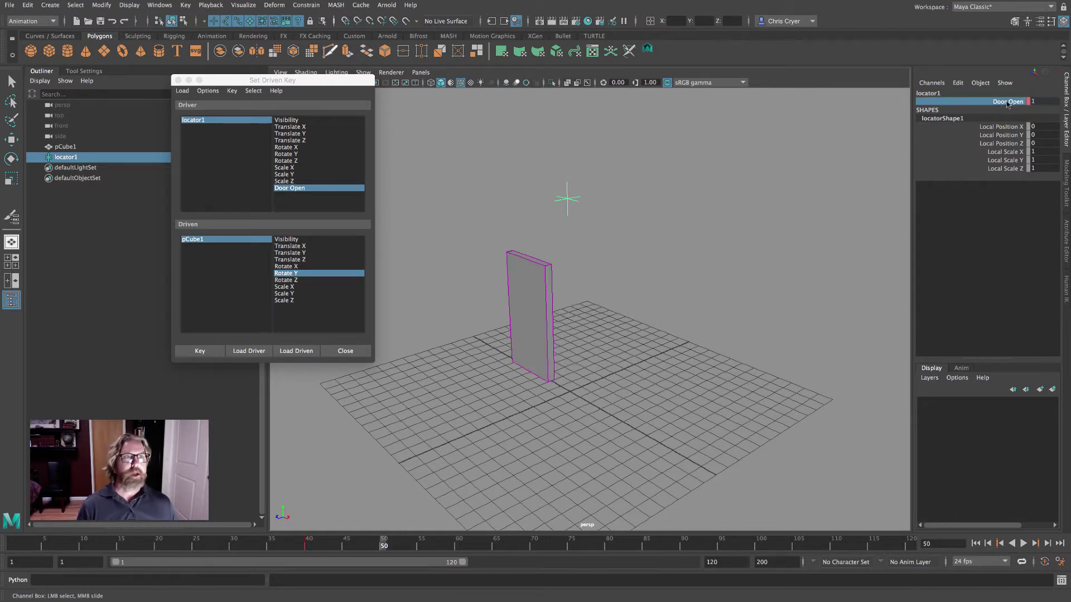
{"action": "right_click", "coordinate": [1032, 103]}
{"action": "left_click", "coordinate": [1004, 123]}
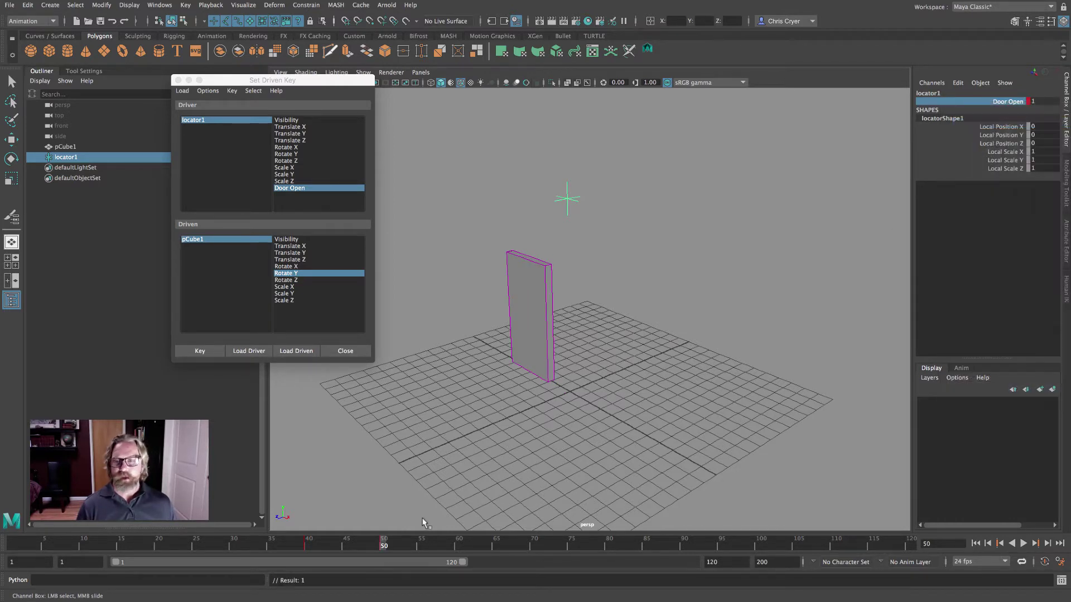
Step: Scrub the timeline back from frame 50 to frame 35 to check the door animation, then reactivate the Move tool on the locator
{"action": "left_click_drag", "start_coordinate": [383, 542], "coordinate": [353, 538]}
{"action": "left_click_drag", "start_coordinate": [284, 519], "coordinate": [271, 524]}
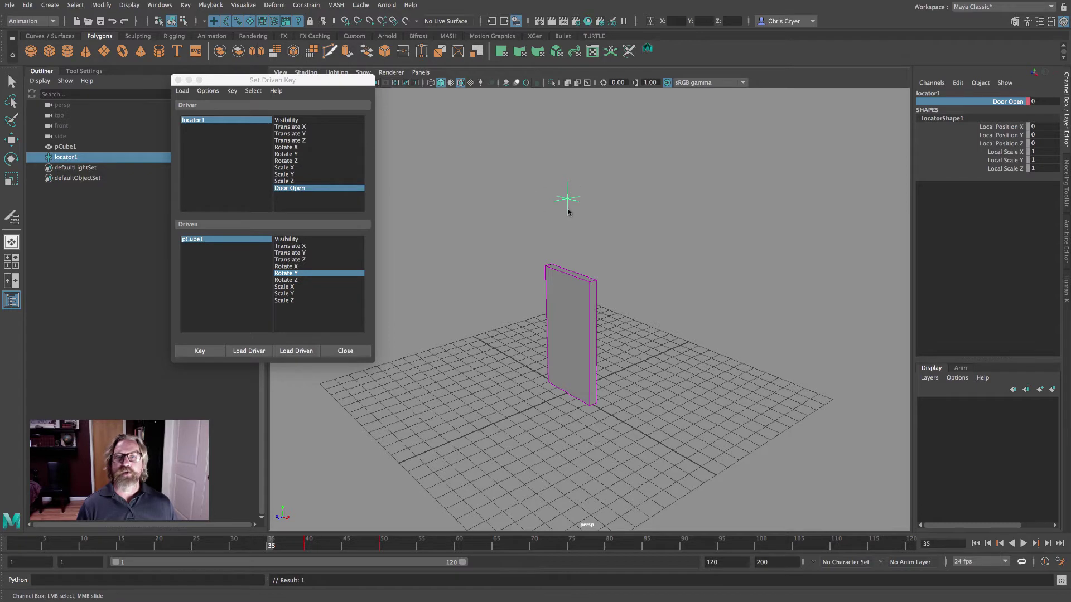
{"action": "left_click", "coordinate": [592, 228]}
{"action": "key", "text": "w"}
{"action": "left_click_drag", "start_coordinate": [555, 178], "coordinate": [583, 210]}
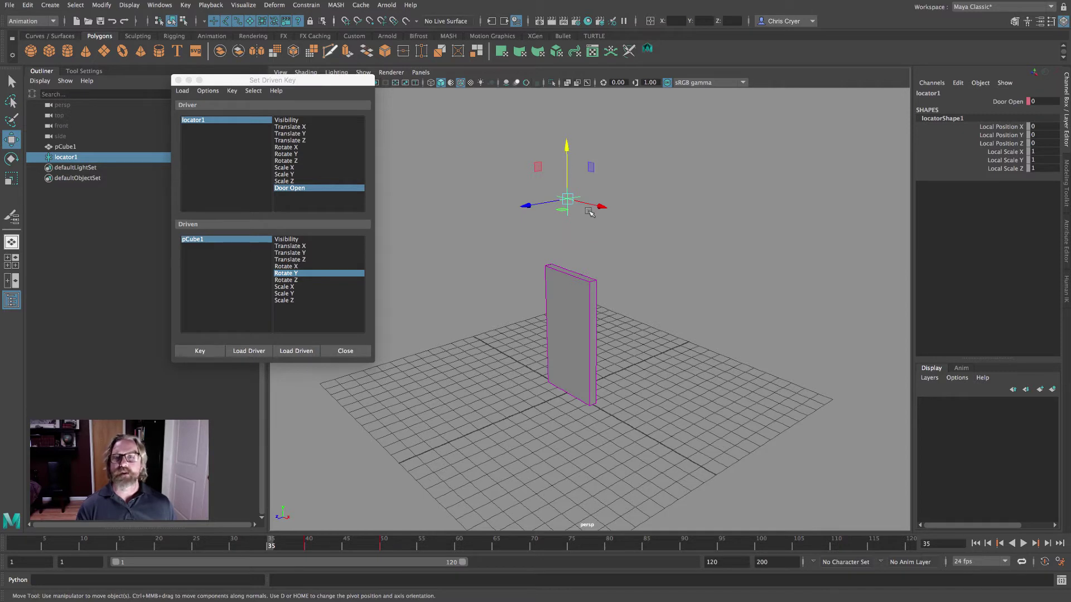
{"action": "left_click", "coordinate": [622, 226]}
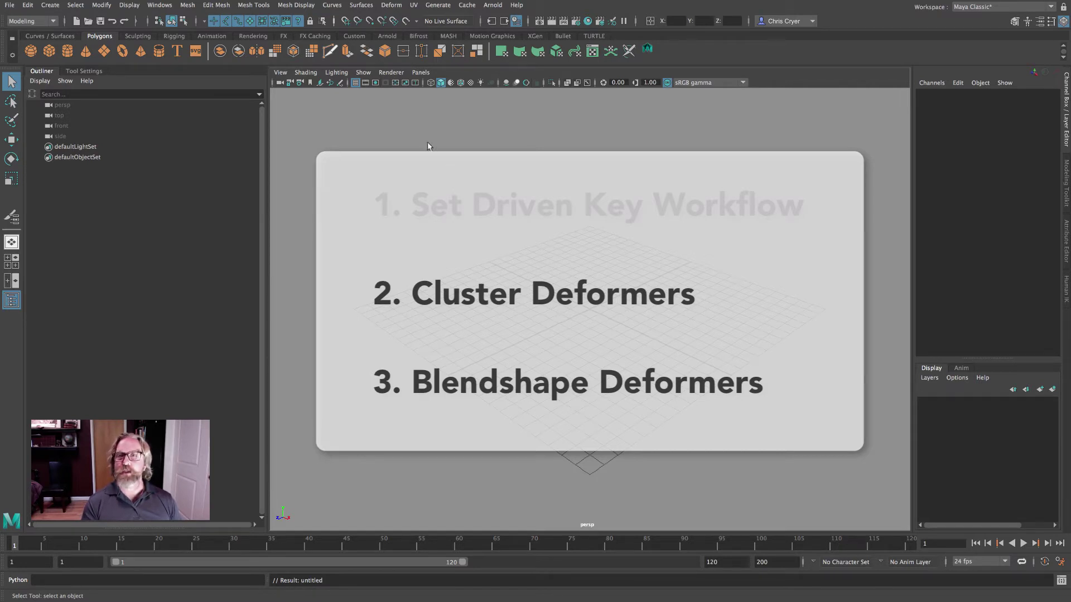
{"action": "left_click", "coordinate": [391, 6]}
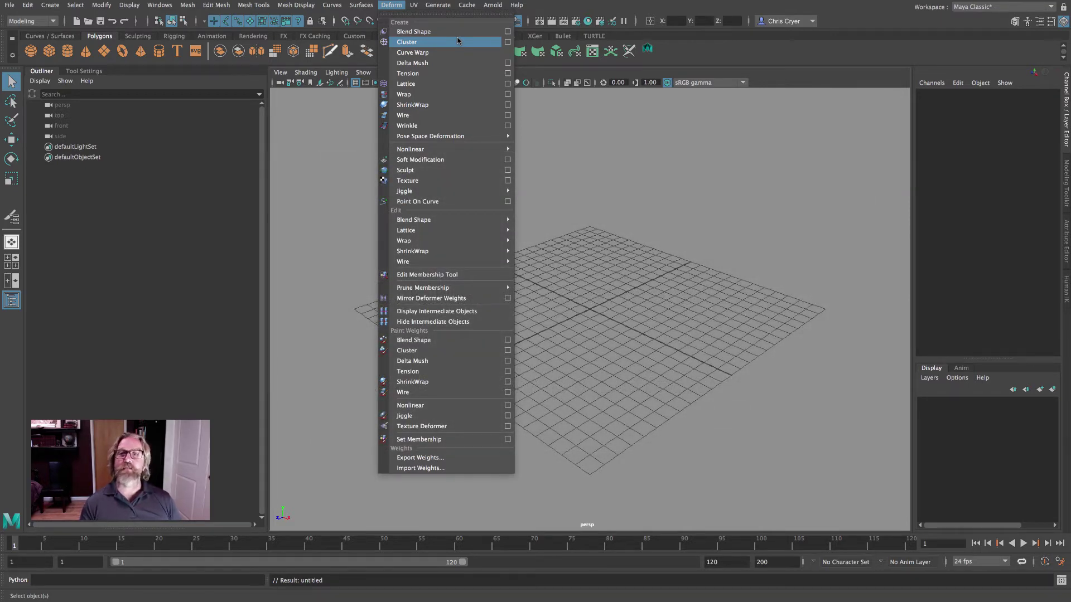
{"action": "left_click", "coordinate": [602, 72]}
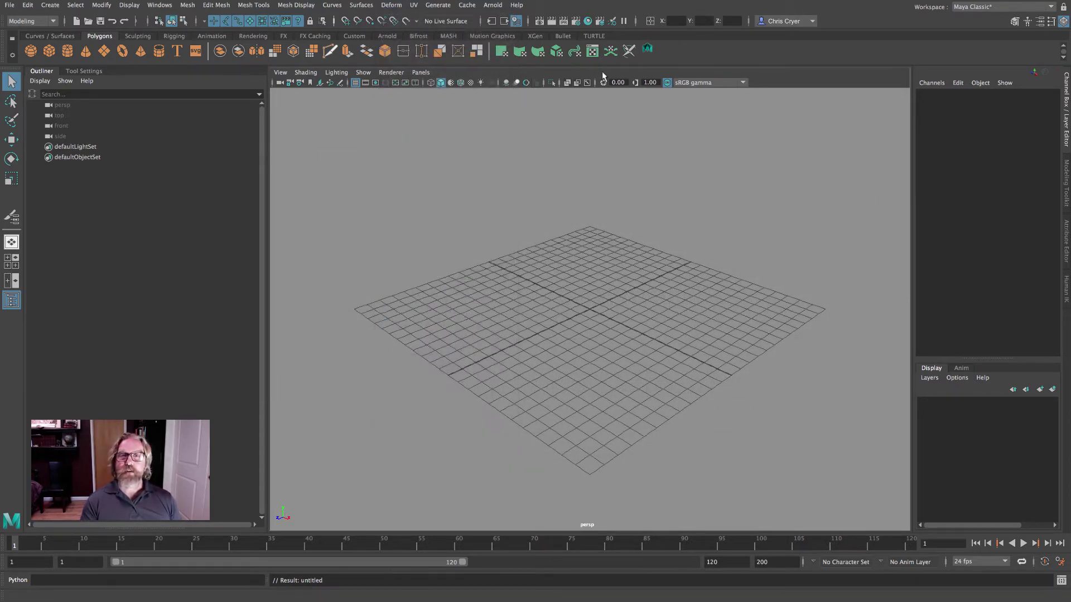
Step: Create a polygon sphere at the origin and scale it uniformly to about 7.3
{"action": "left_click", "coordinate": [31, 48]}
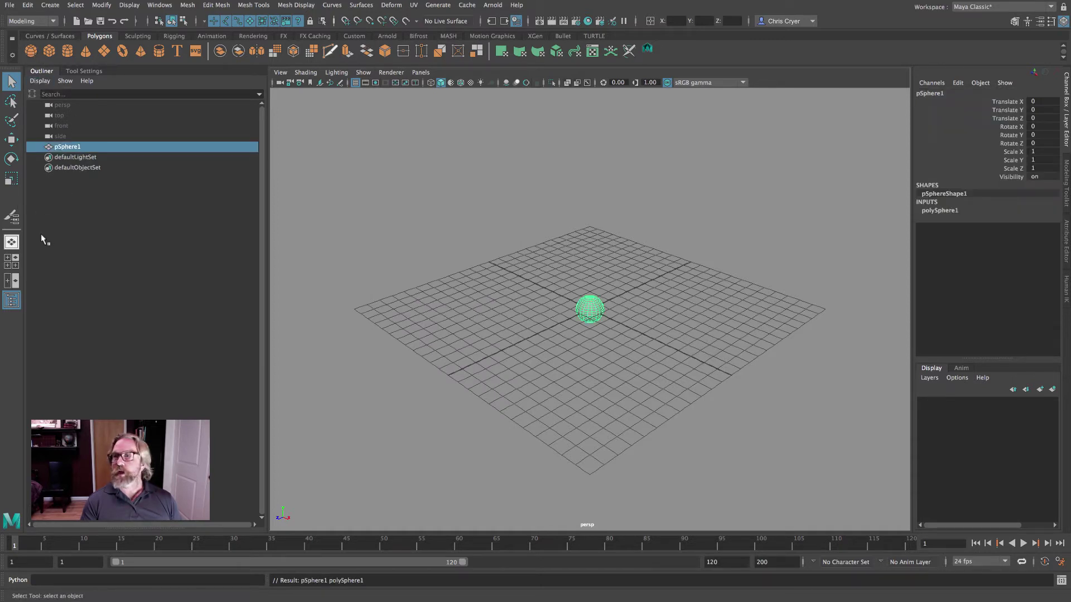
{"action": "left_click", "coordinate": [11, 180]}
{"action": "left_click_drag", "start_coordinate": [589, 310], "coordinate": [694, 343]}
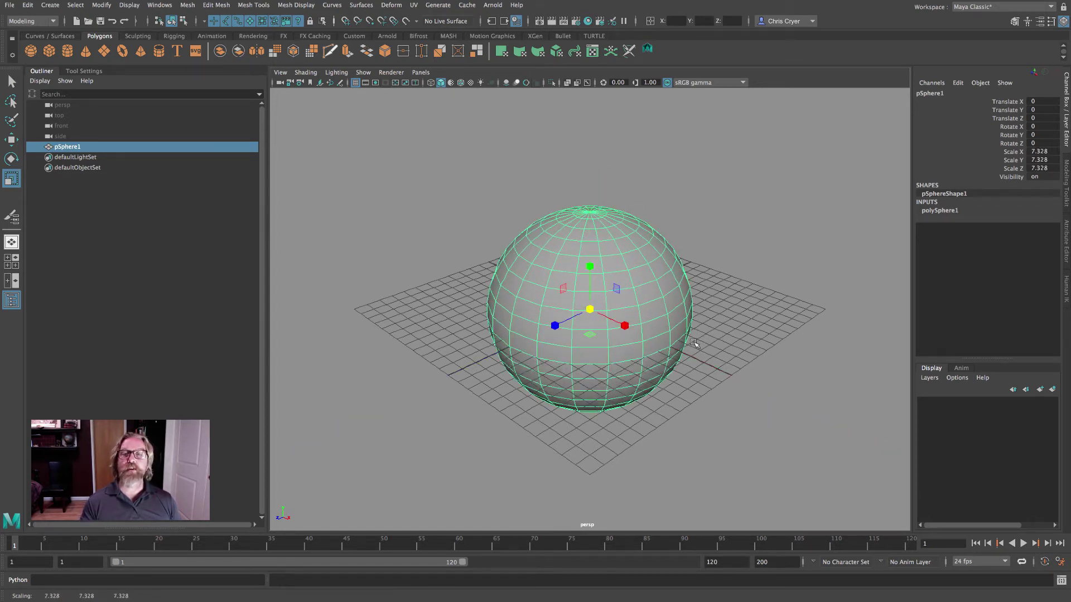
Step: Select the sphere's top pole vertex for moving, enable soft selection and widen the falloff over the upper half
{"action": "right_click_drag", "start_coordinate": [593, 209], "coordinate": [552, 207]}
{"action": "left_click", "coordinate": [592, 210]}
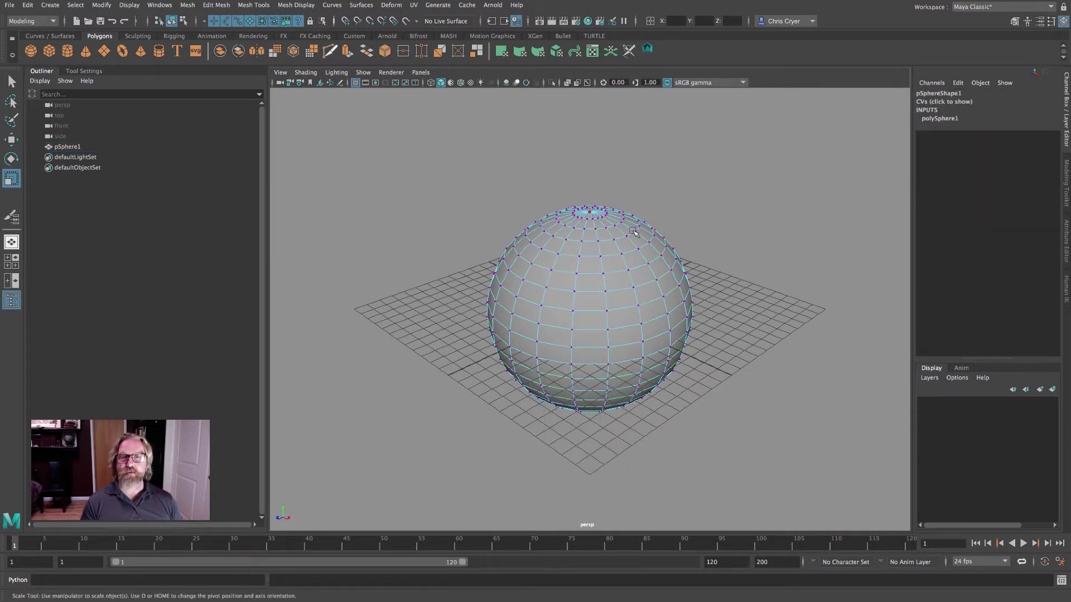
{"action": "left_click", "coordinate": [12, 140]}
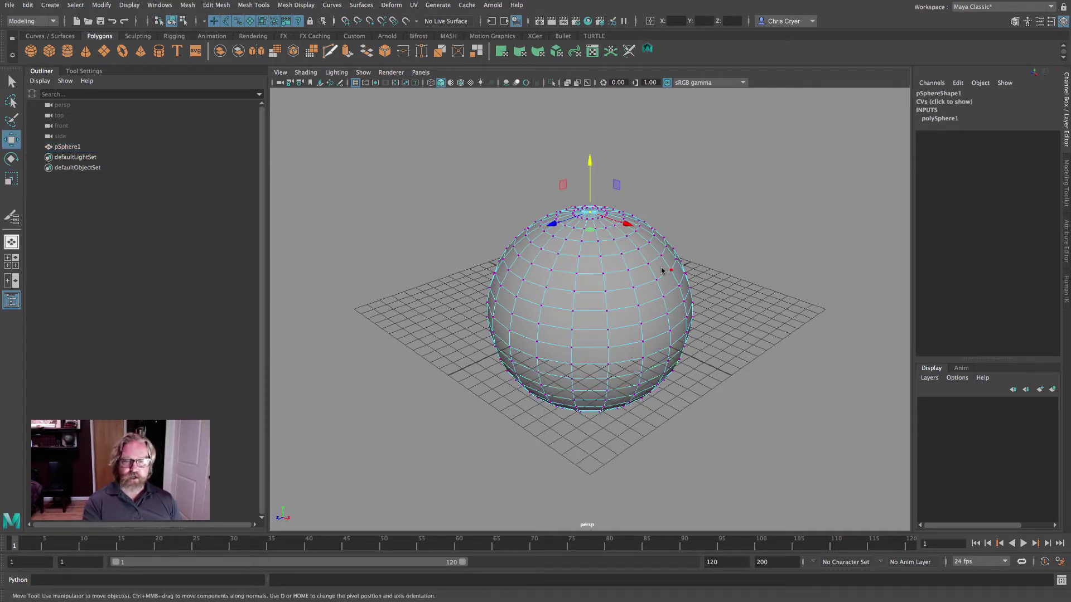
{"action": "key", "text": "b"}
{"action": "left_click_drag", "start_coordinate": [616, 260], "coordinate": [603, 278], "text": "alt"}
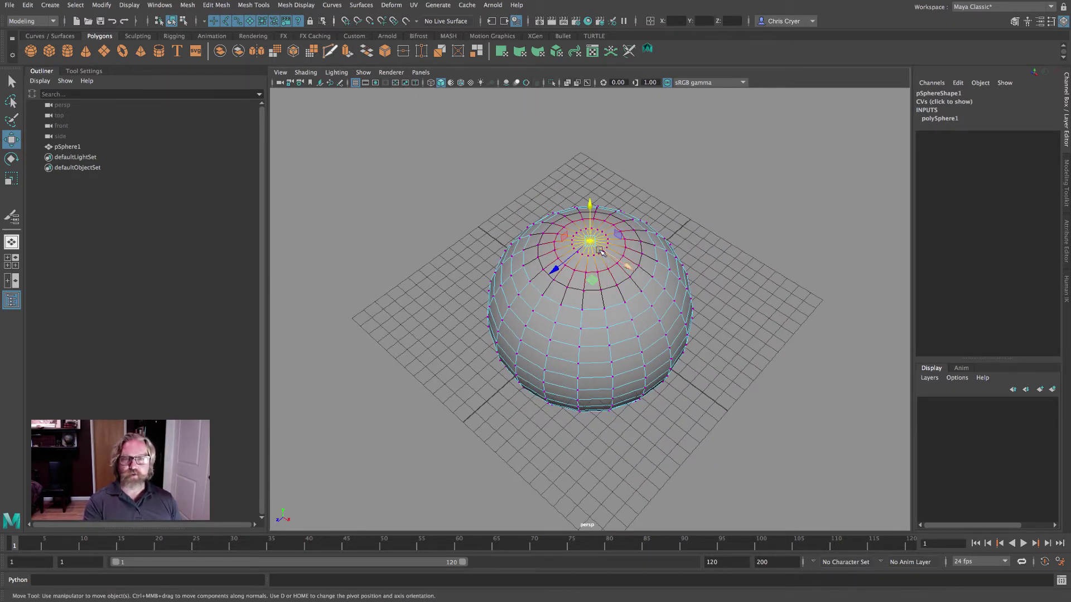
{"action": "middle_click_drag", "start_coordinate": [590, 241], "coordinate": [651, 263]}
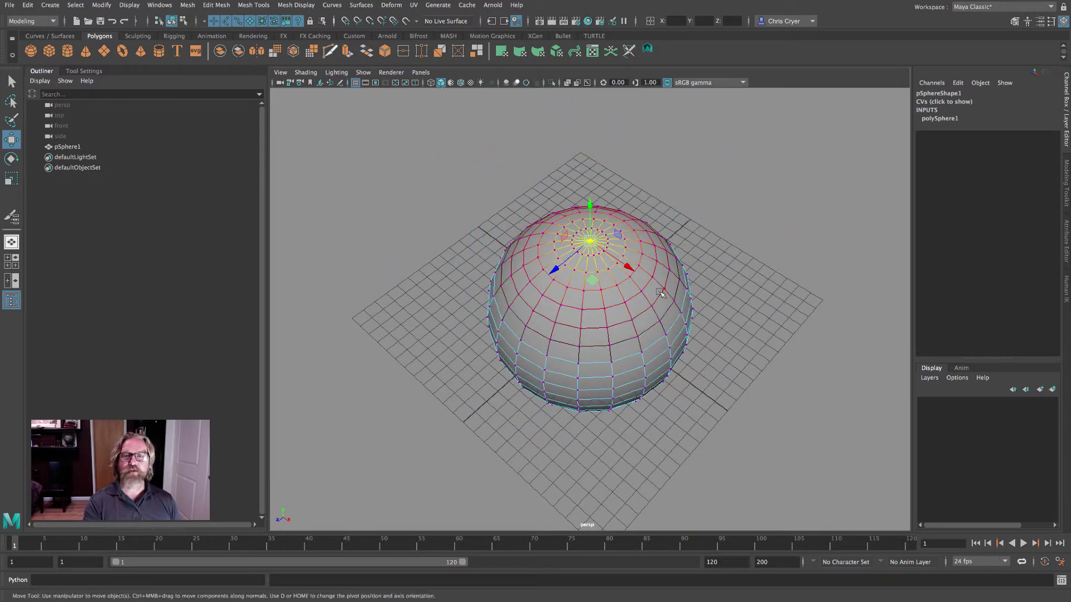
{"action": "left_click_drag", "start_coordinate": [656, 295], "coordinate": [650, 322], "text": "alt"}
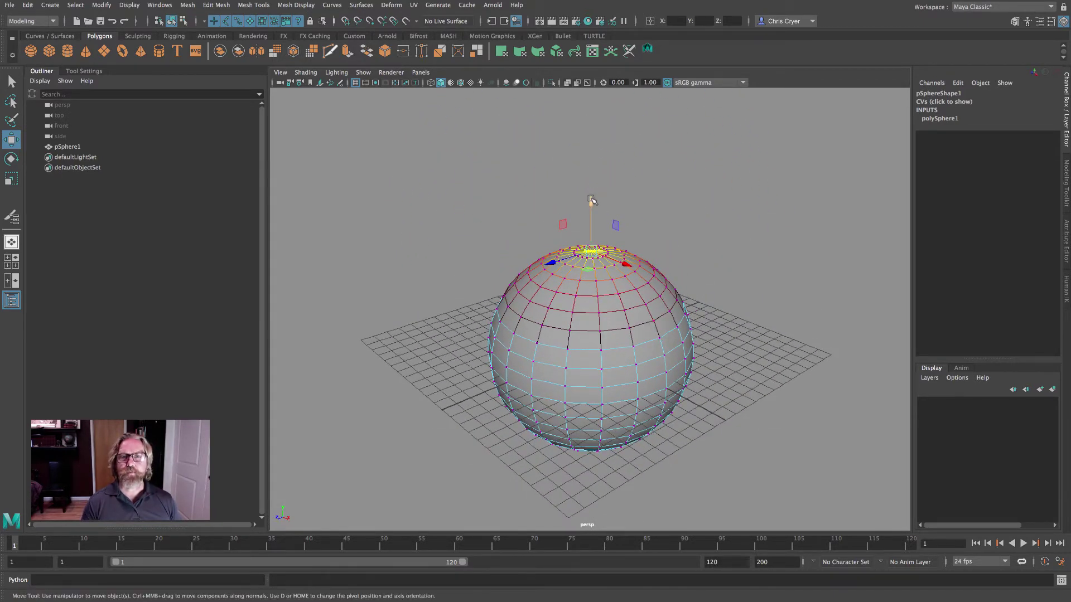
Step: Test moving the soft-selected top of the sphere up and down, undo the moves and return to object mode
{"action": "left_click_drag", "start_coordinate": [593, 203], "coordinate": [597, 134]}
{"action": "key", "text": "ctrl+z"}
{"action": "left_click_drag", "start_coordinate": [608, 230], "coordinate": [636, 235]}
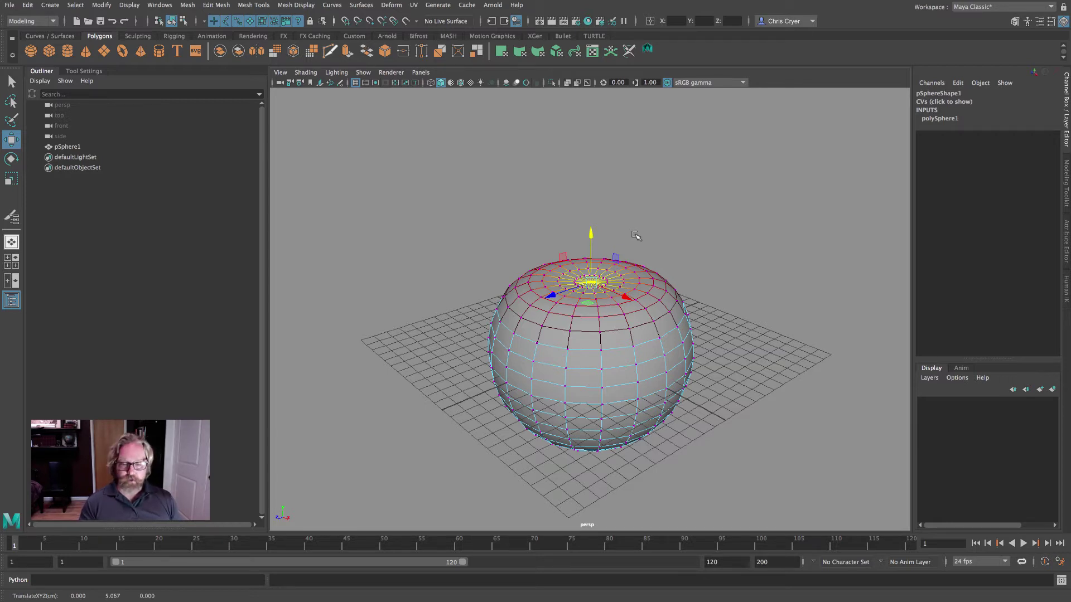
{"action": "key", "text": "F8"}
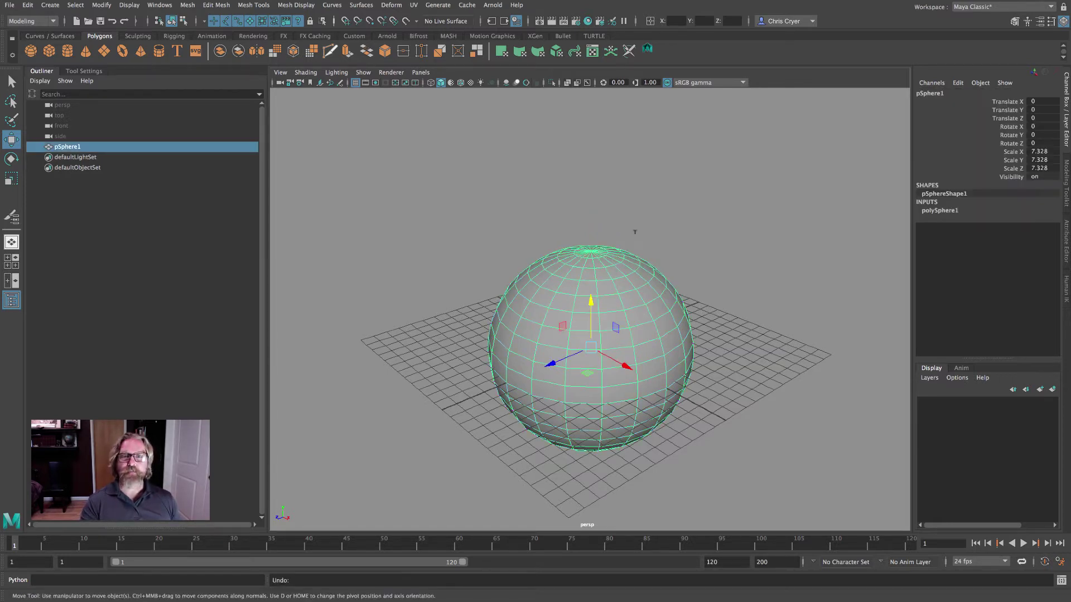
Step: Select all vertices in the sphere's upper half above its equator using the front view, and return to the perspective view
{"action": "left_click_drag", "start_coordinate": [634, 234], "coordinate": [662, 239], "text": "alt"}
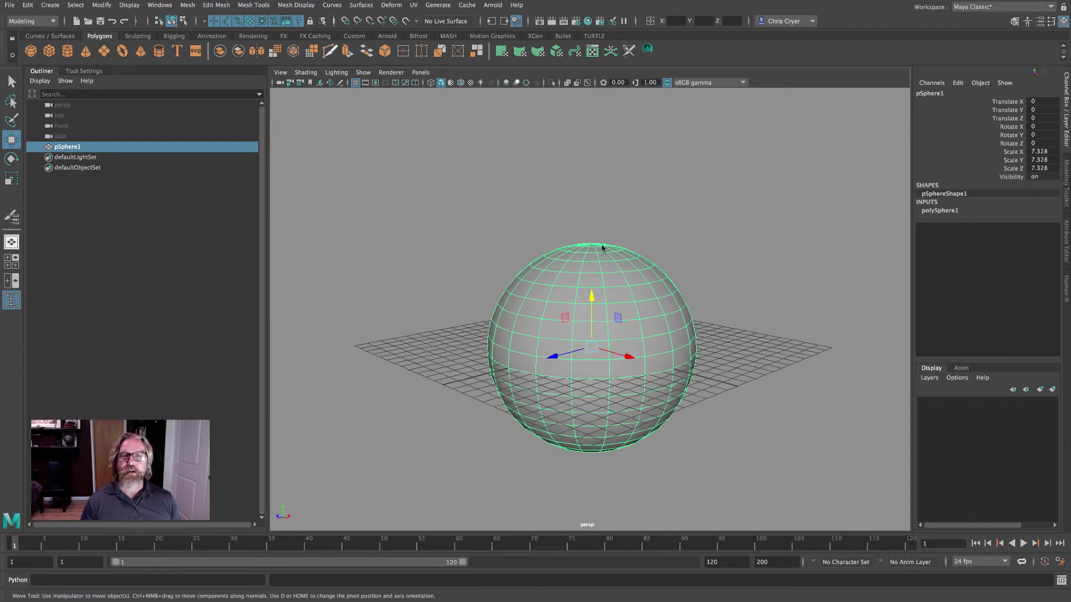
{"action": "right_click_drag", "start_coordinate": [601, 248], "coordinate": [548, 246]}
{"action": "key", "text": "space"}
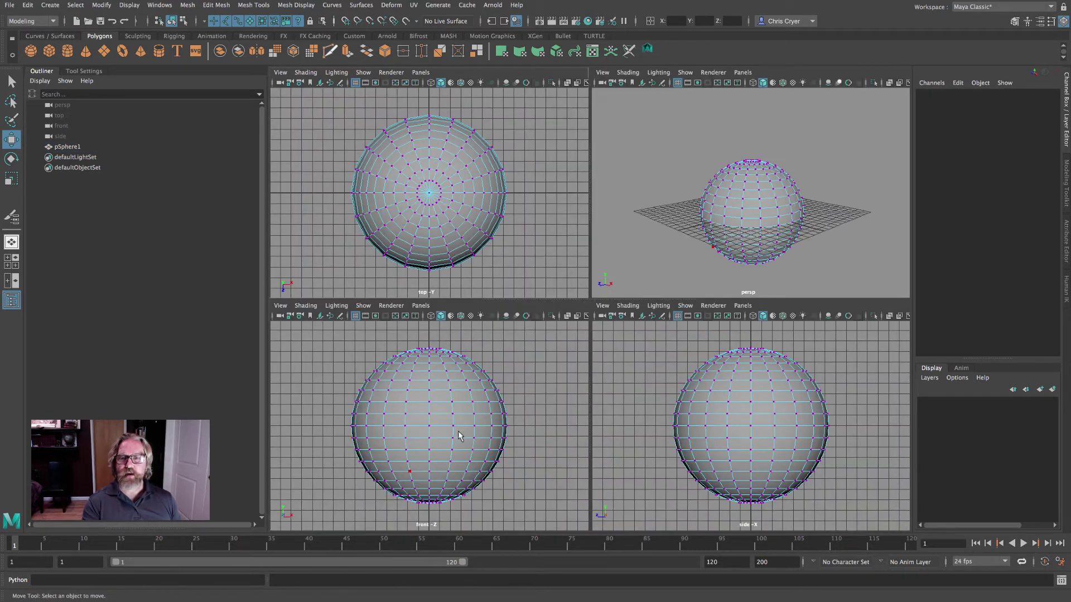
{"action": "key", "text": "space"}
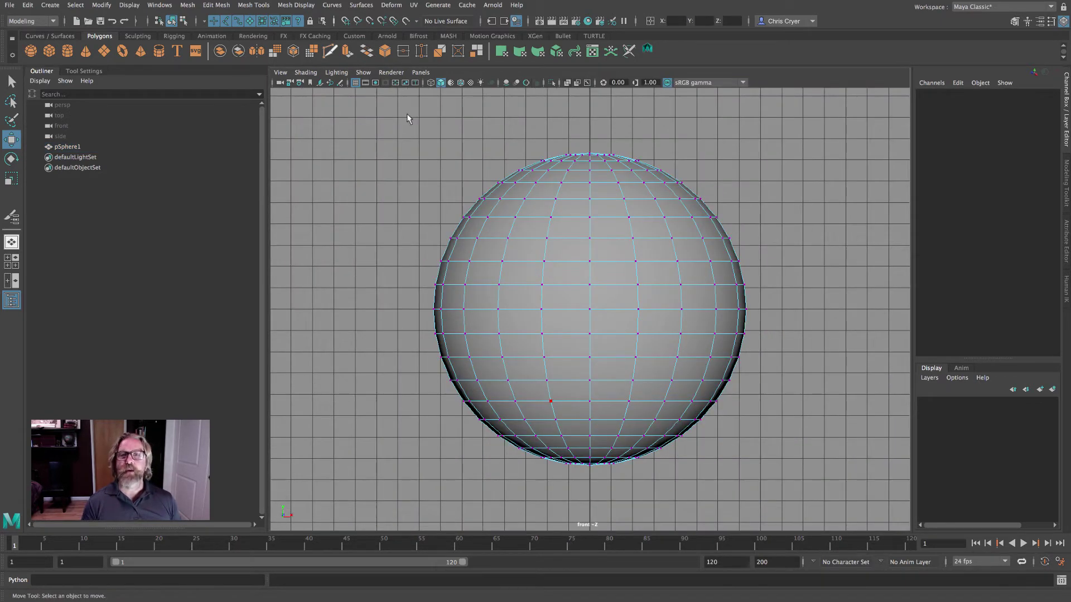
{"action": "left_click_drag", "start_coordinate": [411, 120], "coordinate": [788, 301]}
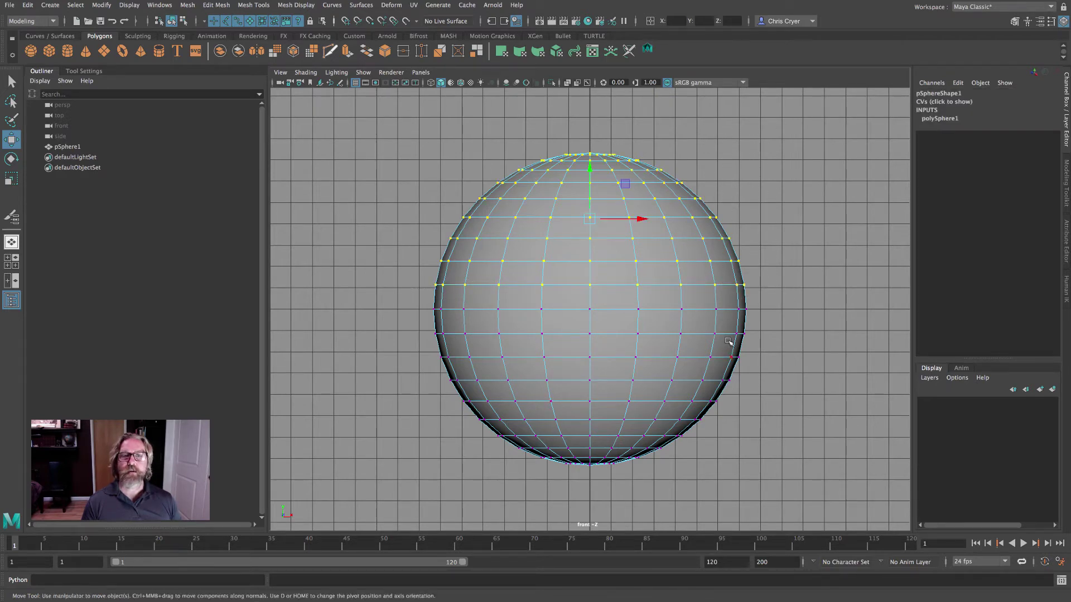
{"action": "key", "text": "space"}
{"action": "key", "text": "space"}
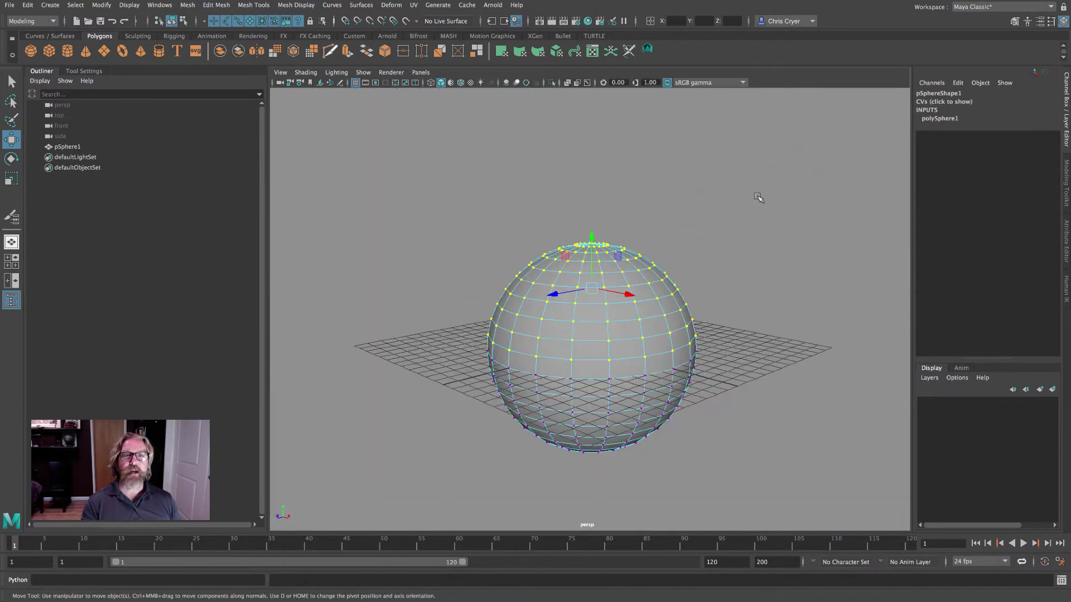
Step: Try raising the sphere's selected upper vertices, undo the move and inspect the selection in wireframe and shaded display
{"action": "left_click_drag", "start_coordinate": [591, 240], "coordinate": [591, 84]}
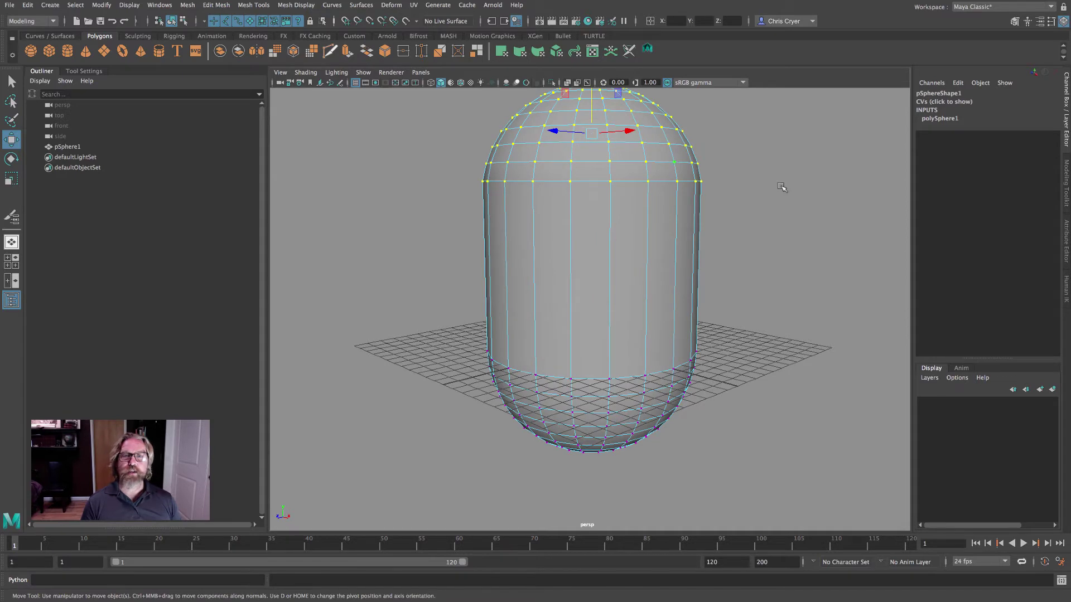
{"action": "key", "text": "ctrl+z"}
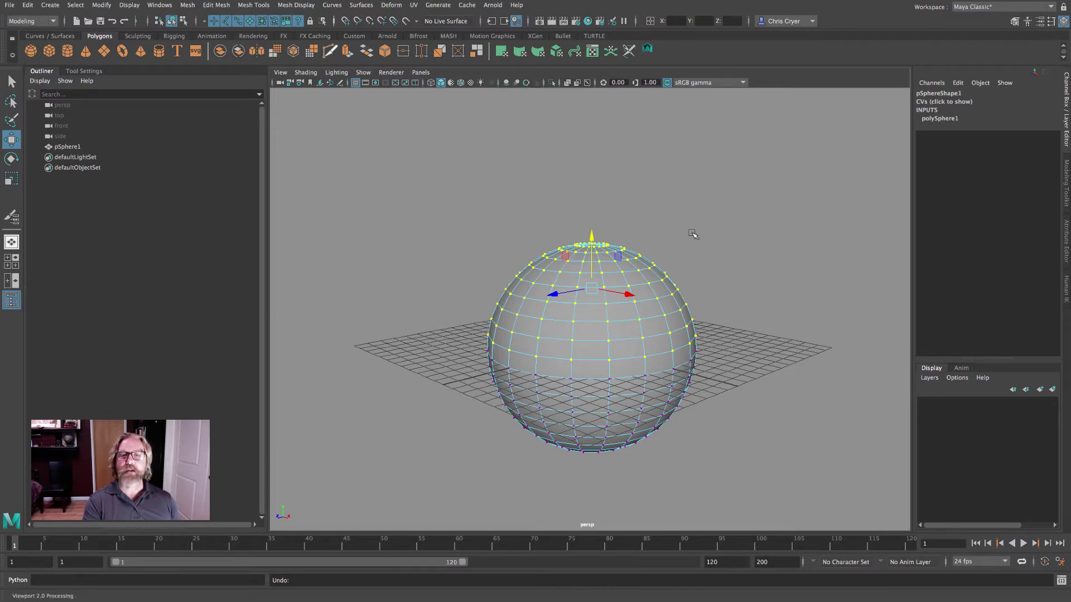
{"action": "key", "text": "4"}
{"action": "mouse_move", "coordinate": [693, 232]}
{"action": "left_mouse_down", "text": "alt"}
{"action": "mouse_move", "coordinate": [718, 242]}
{"action": "mouse_move", "coordinate": [691, 232]}
{"action": "mouse_move", "coordinate": [640, 245]}
{"action": "mouse_move", "coordinate": [504, 236]}
{"action": "mouse_move", "coordinate": [731, 253]}
{"action": "left_mouse_up", "text": "alt"}
{"action": "key", "text": "5"}
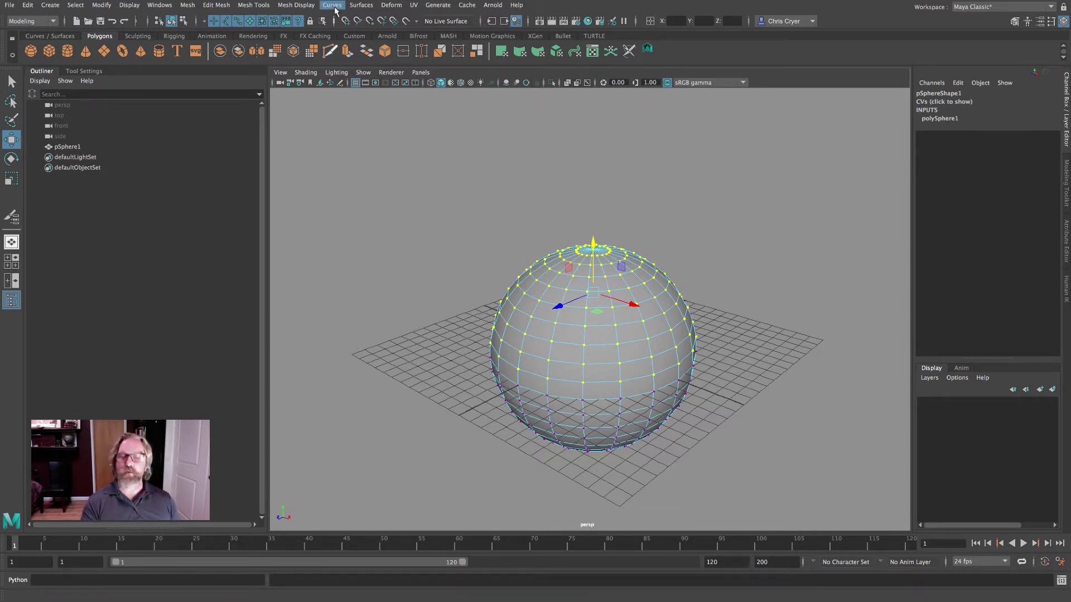
{"action": "key", "text": "4"}
{"action": "mouse_move", "coordinate": [641, 167]}
{"action": "left_mouse_down", "text": "alt"}
{"action": "mouse_move", "coordinate": [583, 152]}
{"action": "mouse_move", "coordinate": [638, 163]}
{"action": "left_mouse_up", "text": "alt"}
{"action": "key", "text": "5"}
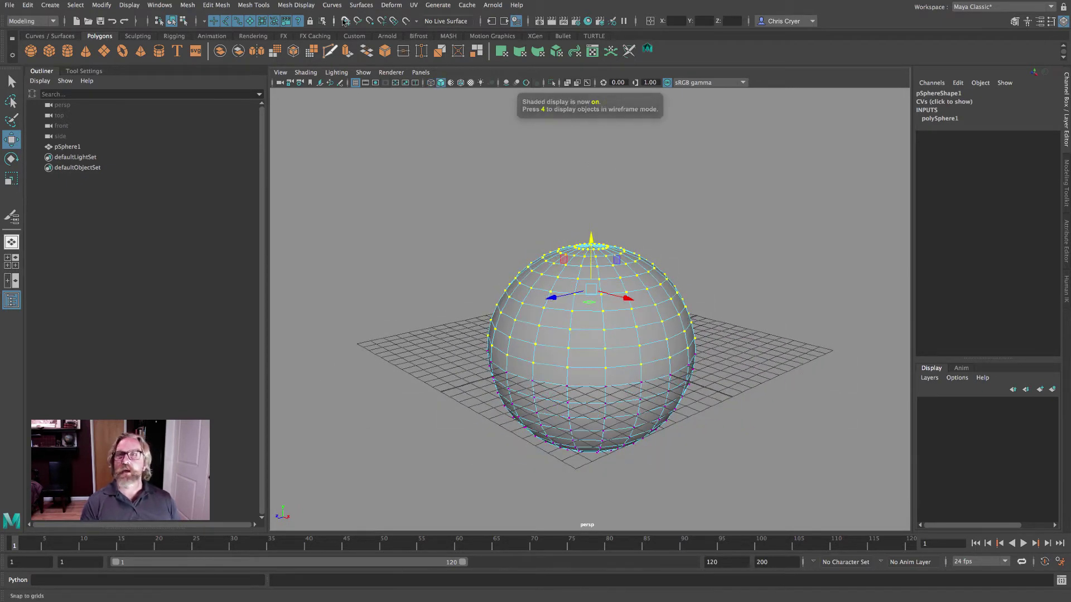
Step: Create a Cluster deformer from the selected upper-half vertices and clear the selection
{"action": "left_click", "coordinate": [391, 5]}
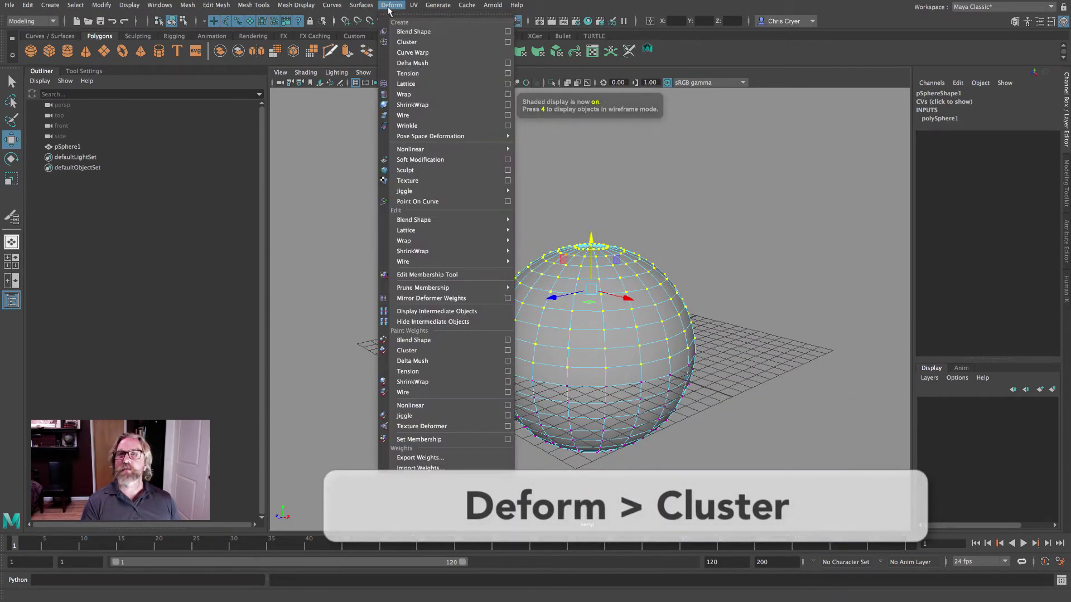
{"action": "left_click", "coordinate": [407, 41]}
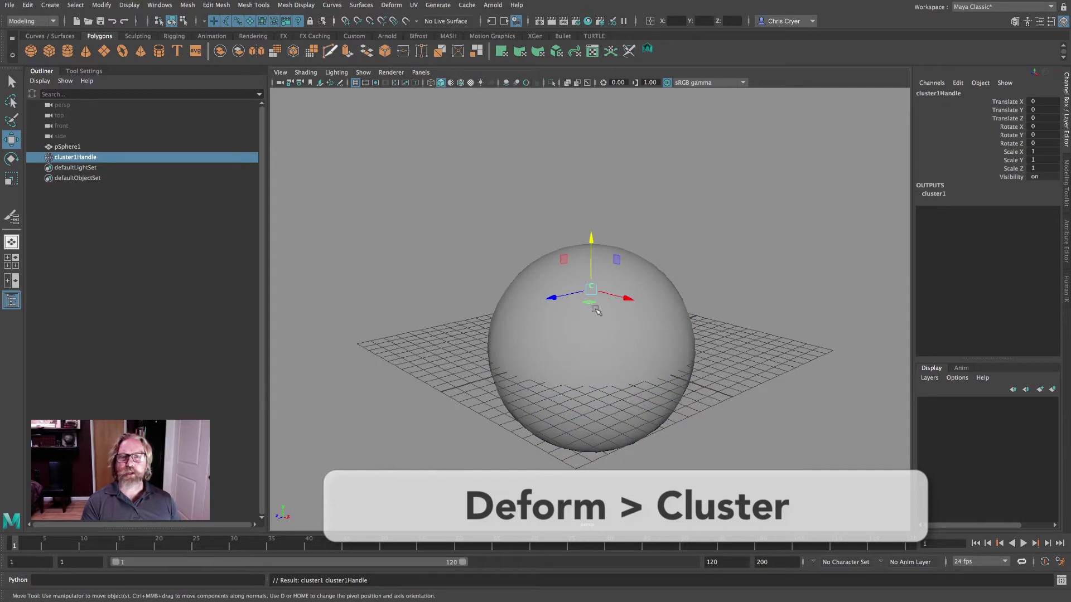
{"action": "left_click", "coordinate": [474, 240]}
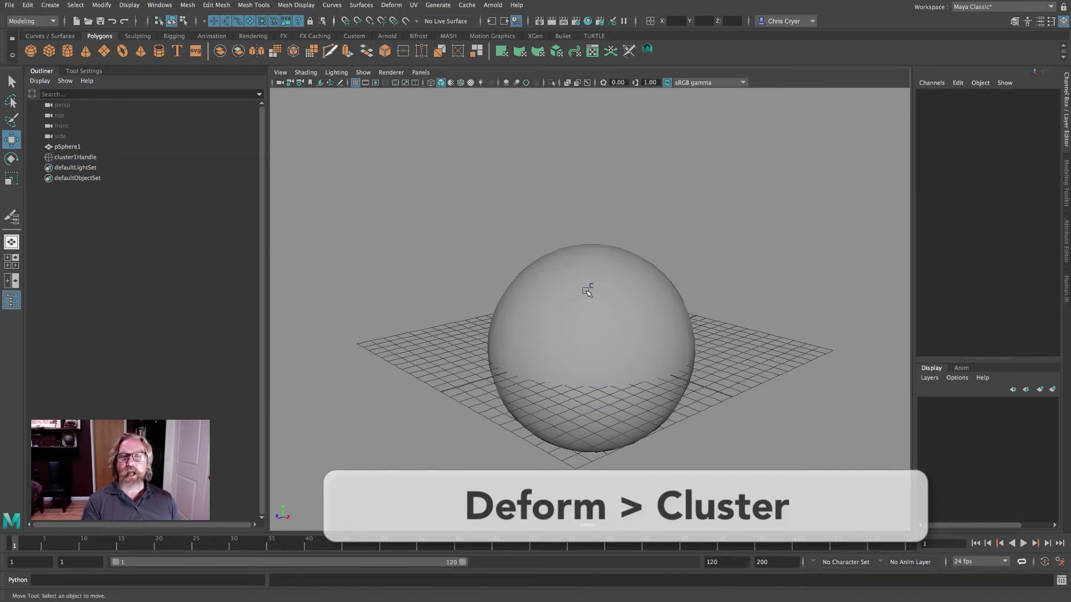
Step: Select the cluster handle, try raising it about 6 units in Y with wireframe on shaded enabled, and undo the test moves
{"action": "left_click", "coordinate": [587, 287]}
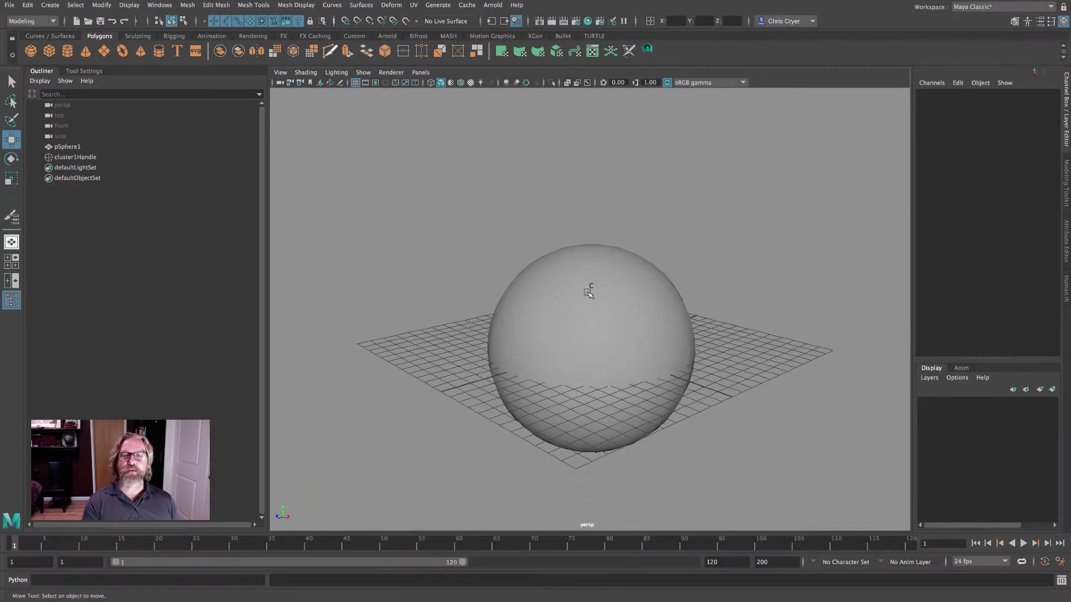
{"action": "left_click", "coordinate": [590, 290]}
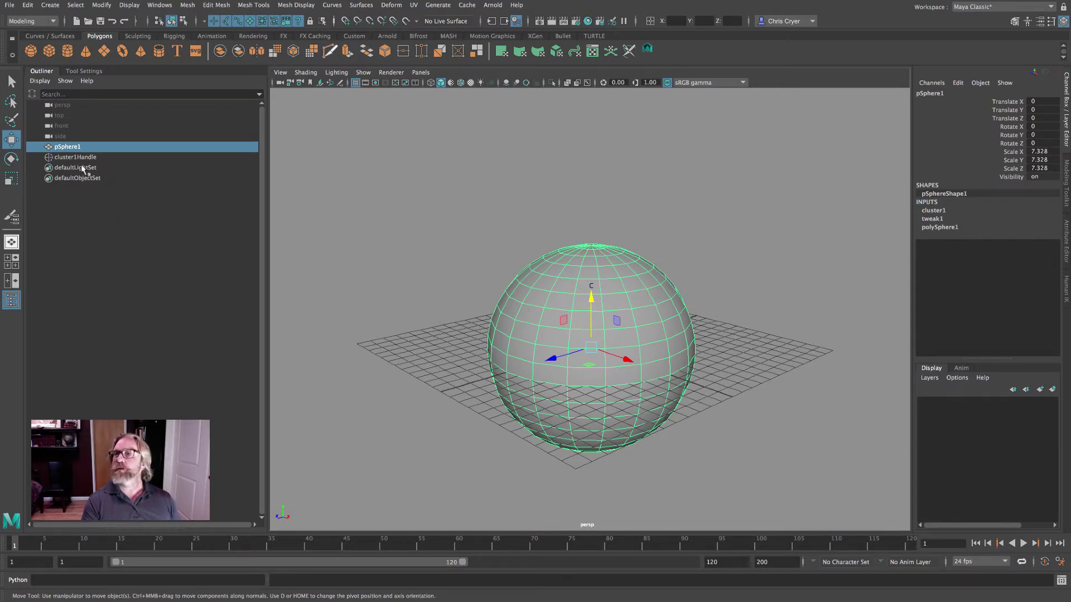
{"action": "left_click", "coordinate": [61, 158]}
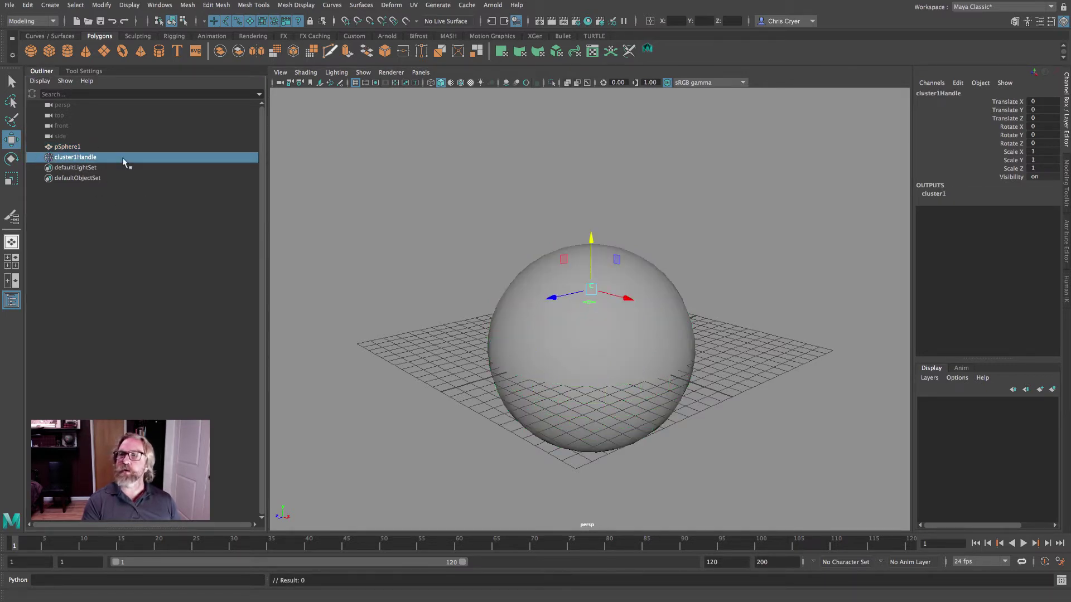
{"action": "left_click_drag", "start_coordinate": [592, 238], "coordinate": [592, 147]}
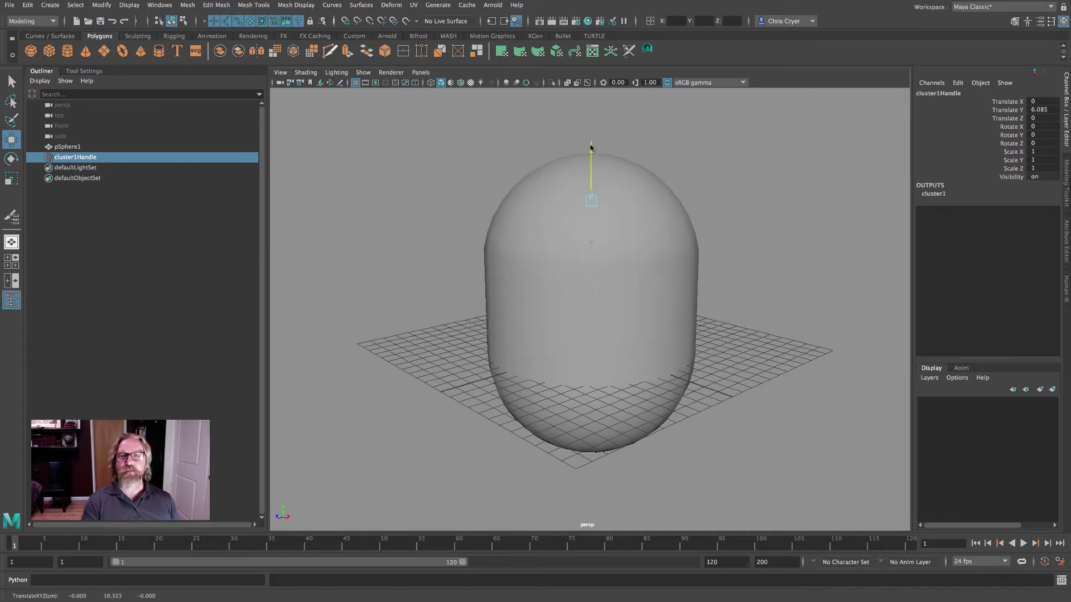
{"action": "left_click", "coordinate": [460, 83]}
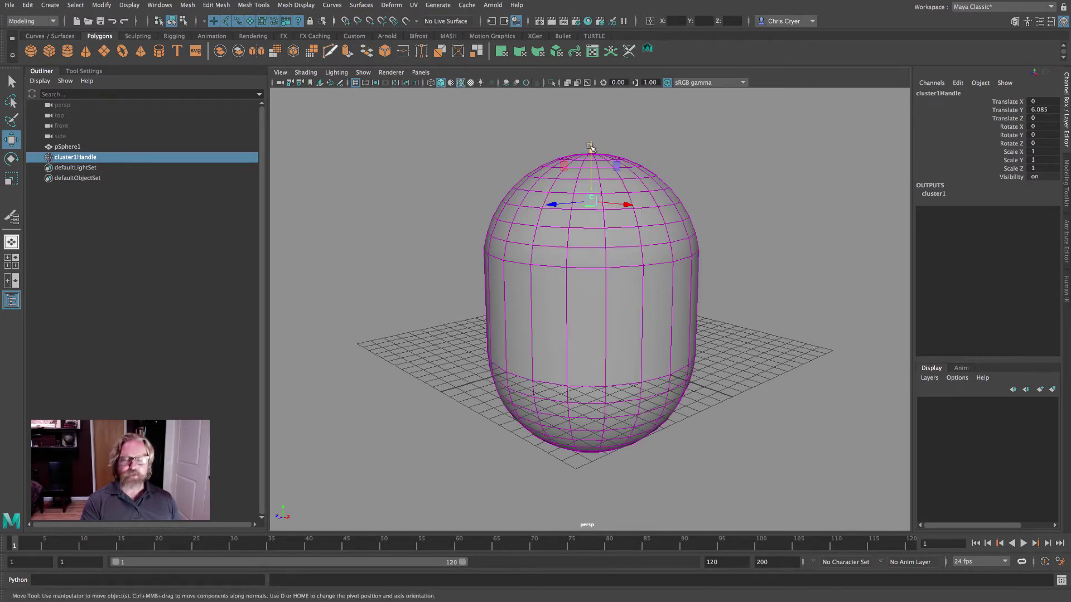
{"action": "key", "text": "ctrl+z"}
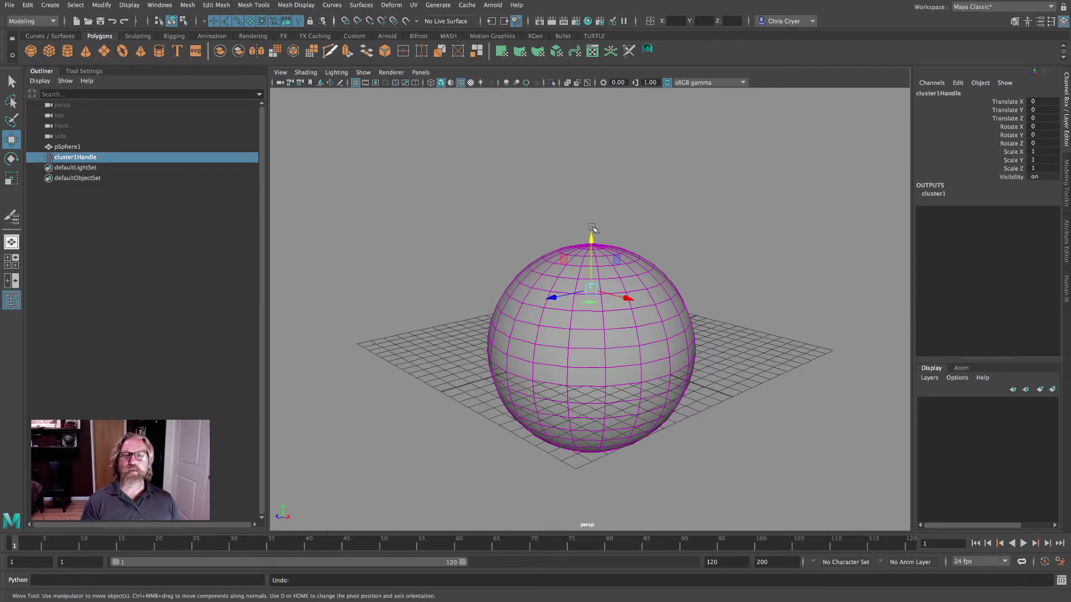
{"action": "left_click_drag", "start_coordinate": [590, 241], "coordinate": [590, 142]}
{"action": "key", "text": "ctrl+z"}
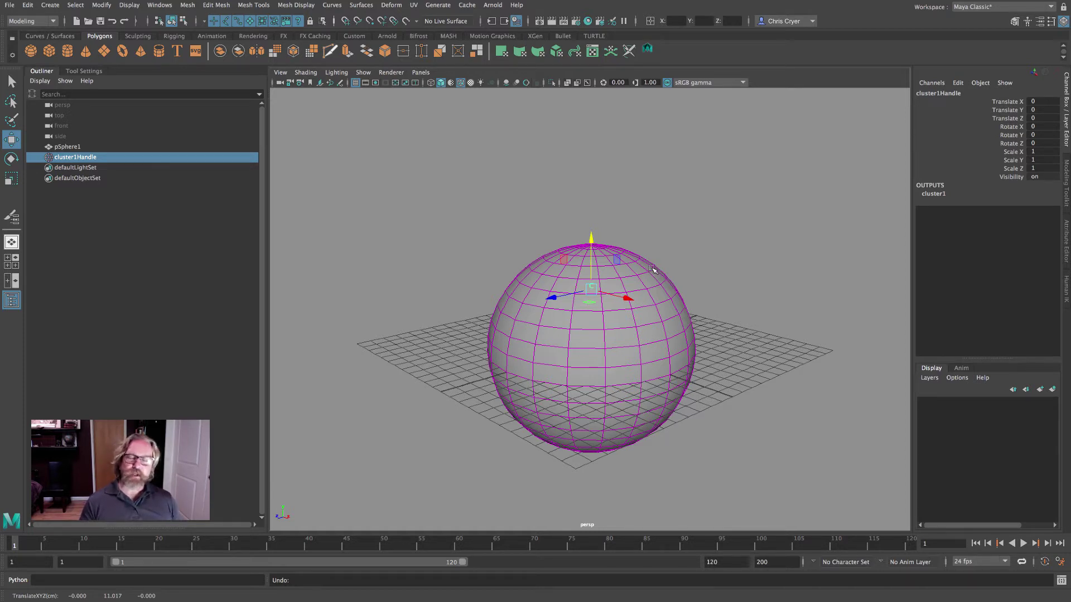
Step: Select the sphere in object mode and start painting Cluster weights with the tool's settings displayed
{"action": "key", "text": "q"}
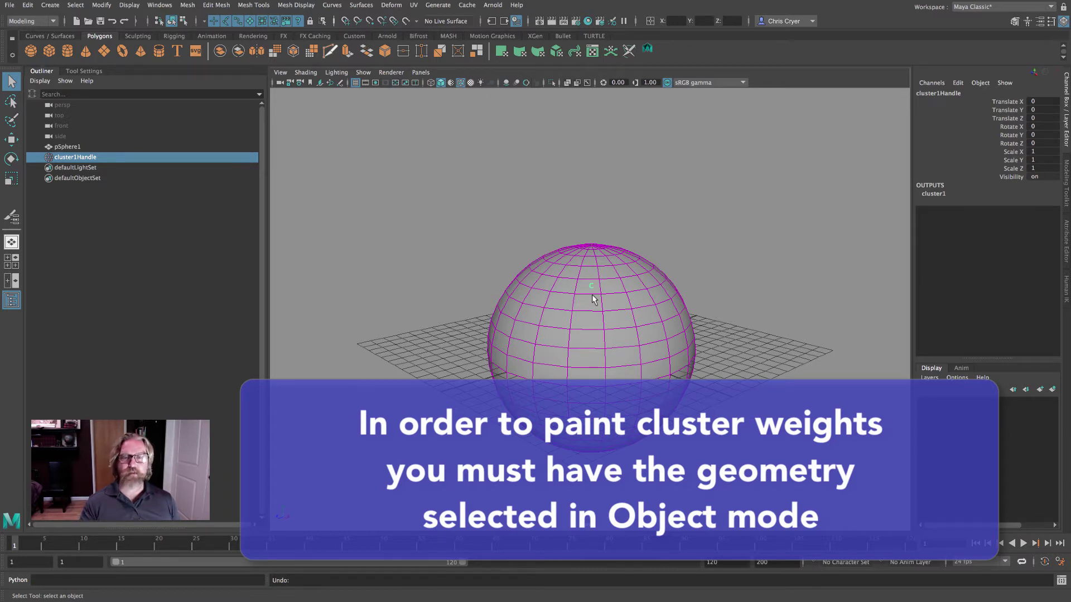
{"action": "left_click", "coordinate": [645, 290]}
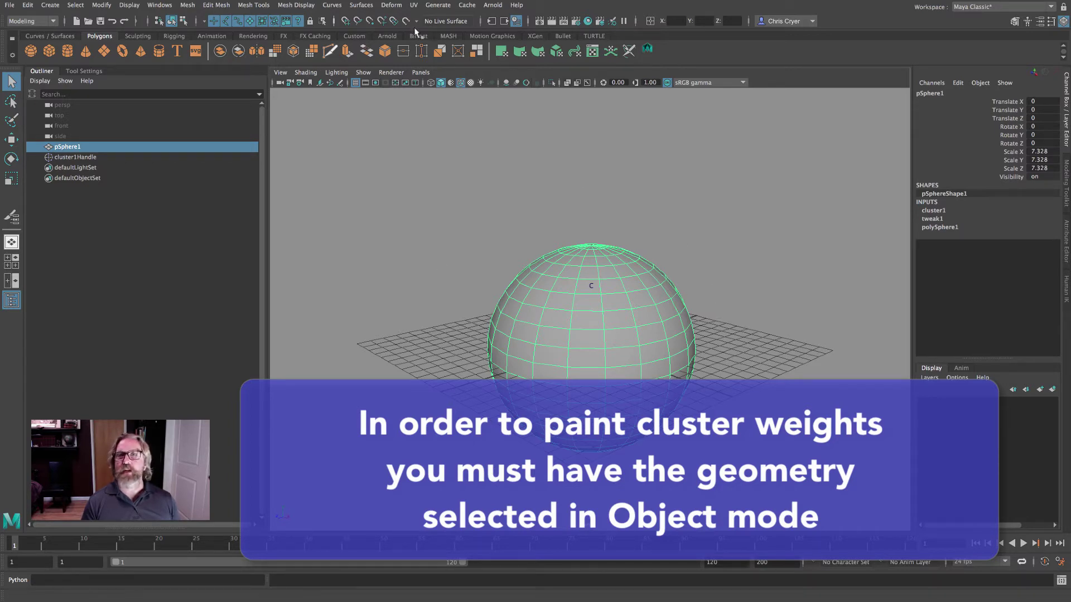
{"action": "left_click", "coordinate": [391, 6]}
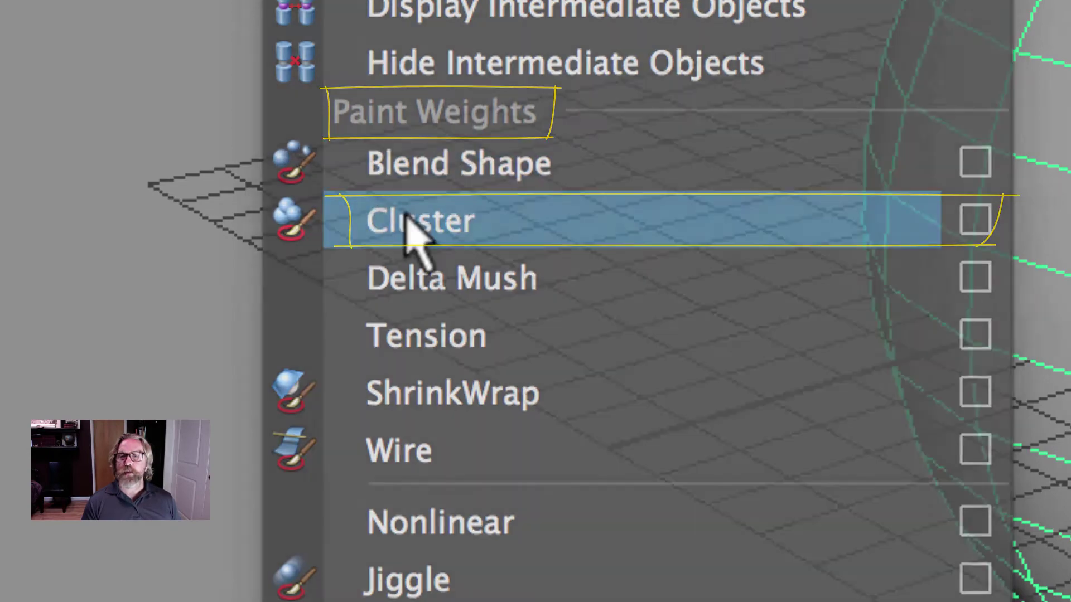
{"action": "left_click", "coordinate": [406, 219]}
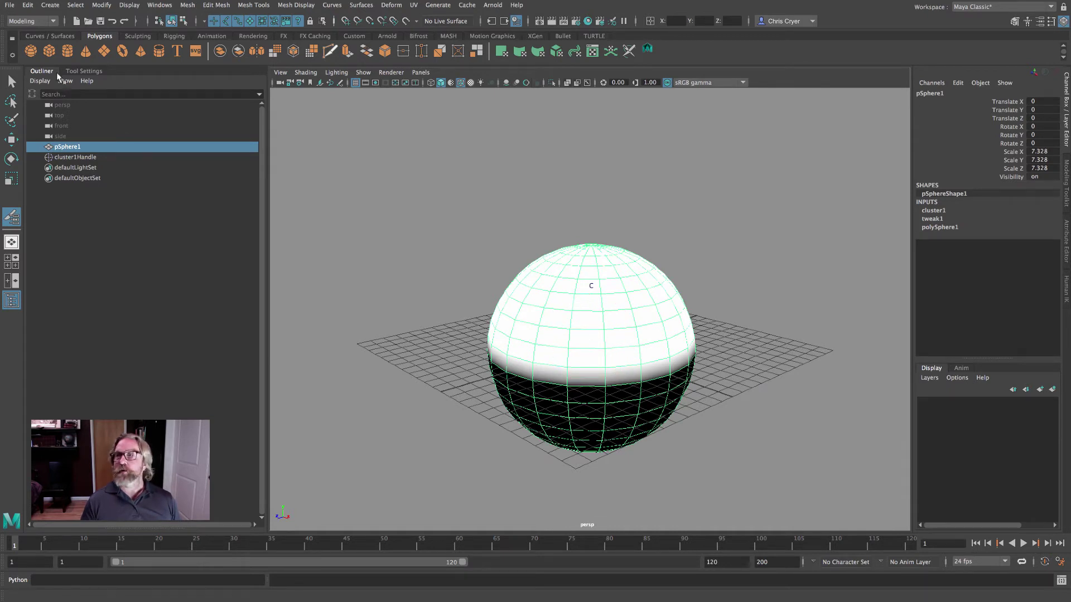
{"action": "left_click", "coordinate": [82, 70]}
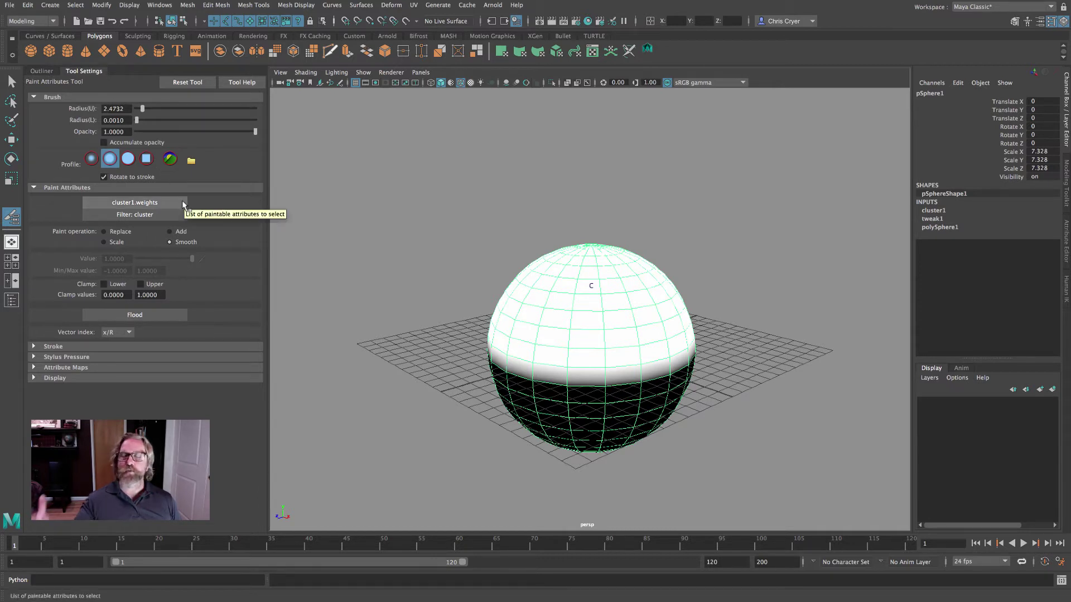
{"action": "left_click", "coordinate": [391, 5]}
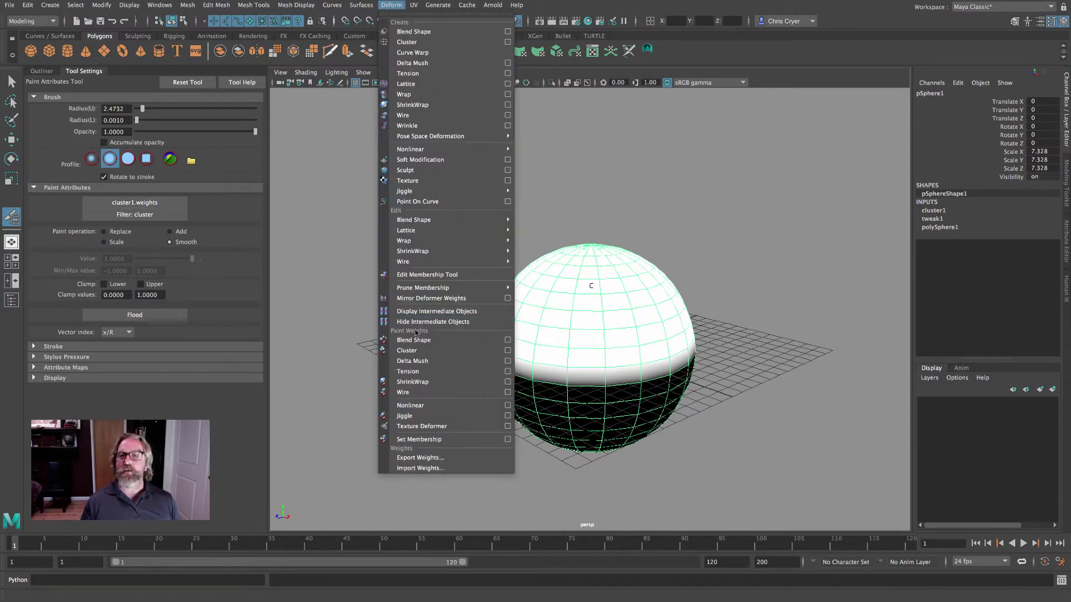
{"action": "left_click", "coordinate": [507, 352]}
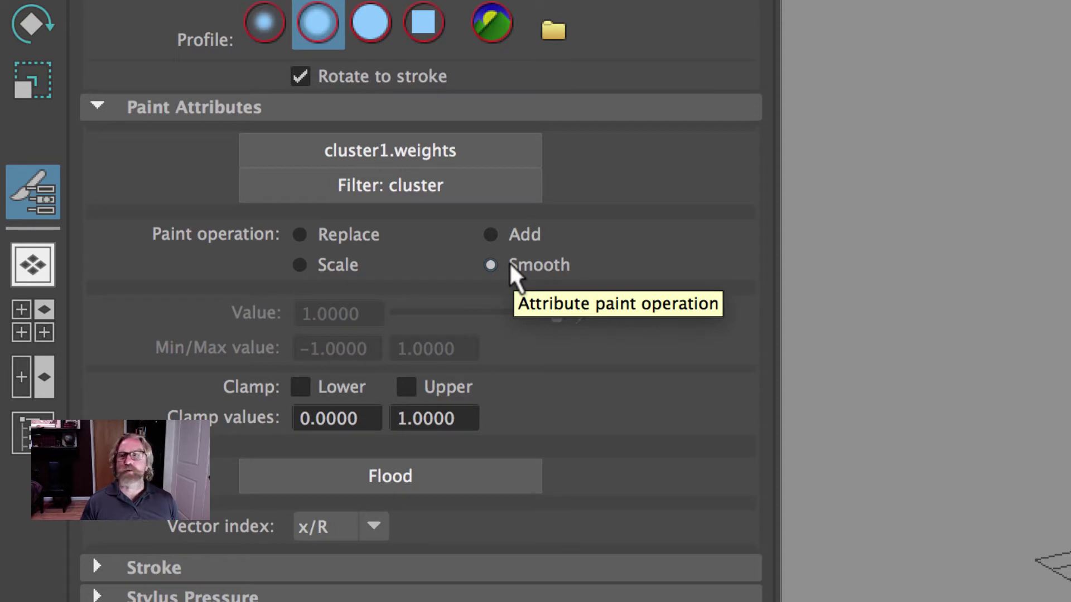
Step: Set the paint operation to Smooth and flood cluster1.weights repeatedly to soften the weight transition around the sphere's equator
{"action": "left_click", "coordinate": [485, 266]}
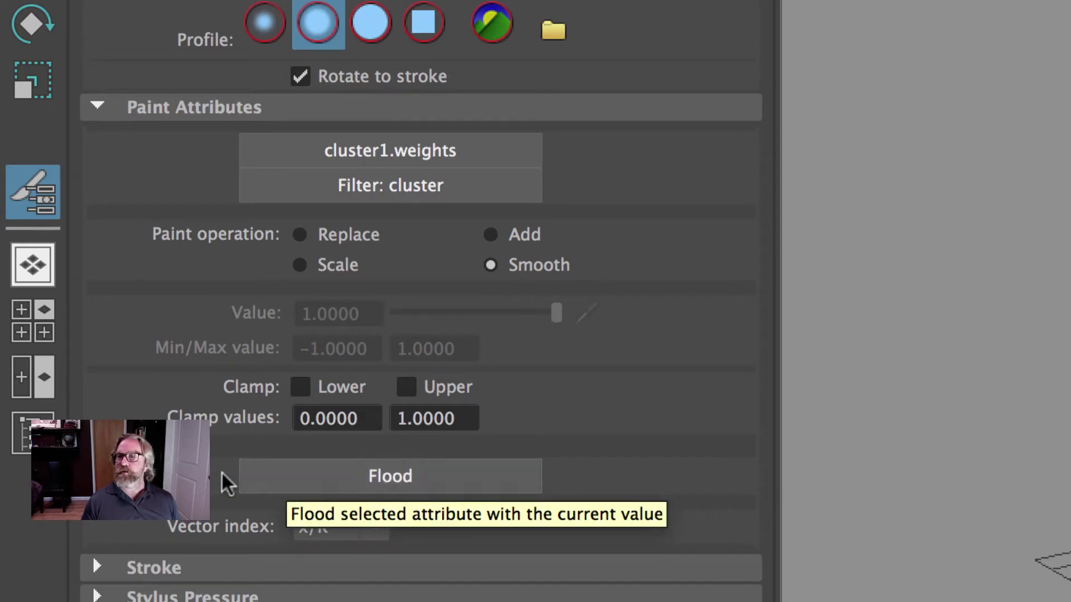
{"action": "left_click", "coordinate": [370, 479]}
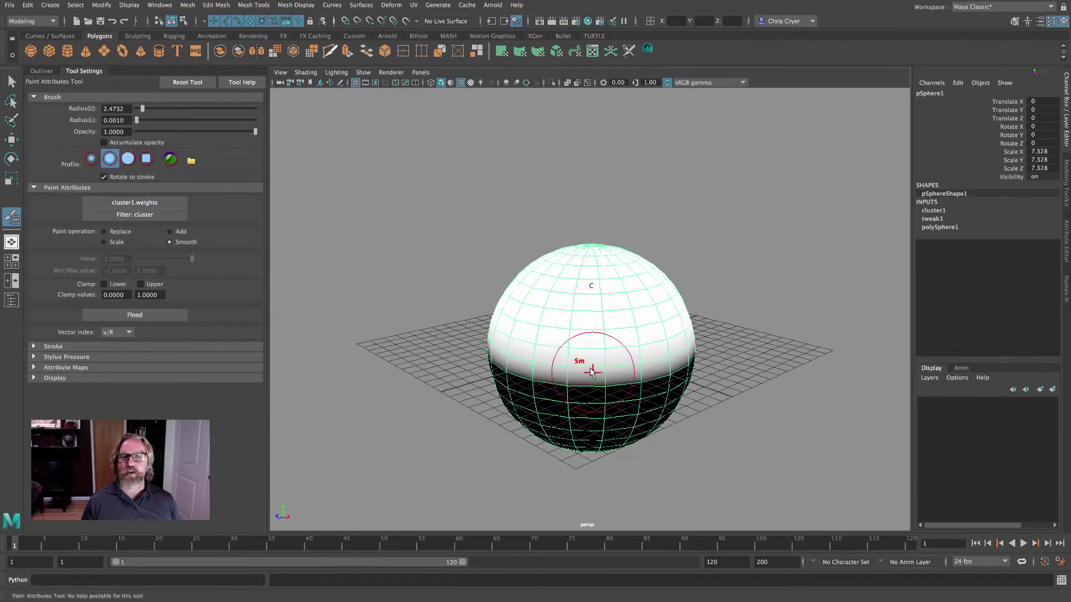
{"action": "left_click", "coordinate": [135, 316]}
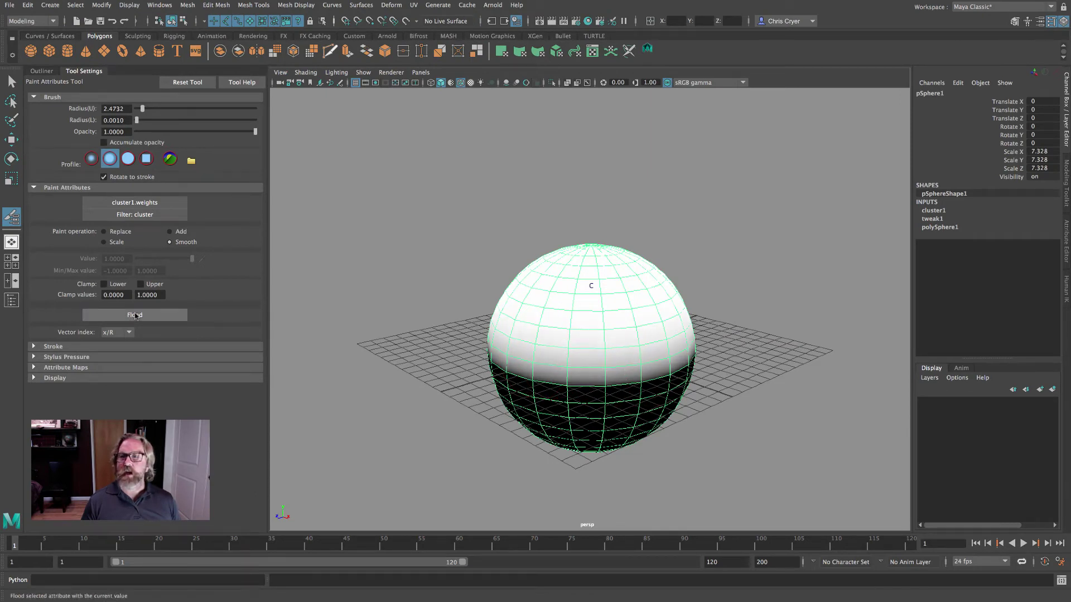
{"action": "left_click", "coordinate": [135, 316]}
{"action": "left_click", "coordinate": [136, 316]}
{"action": "left_click", "coordinate": [136, 315]}
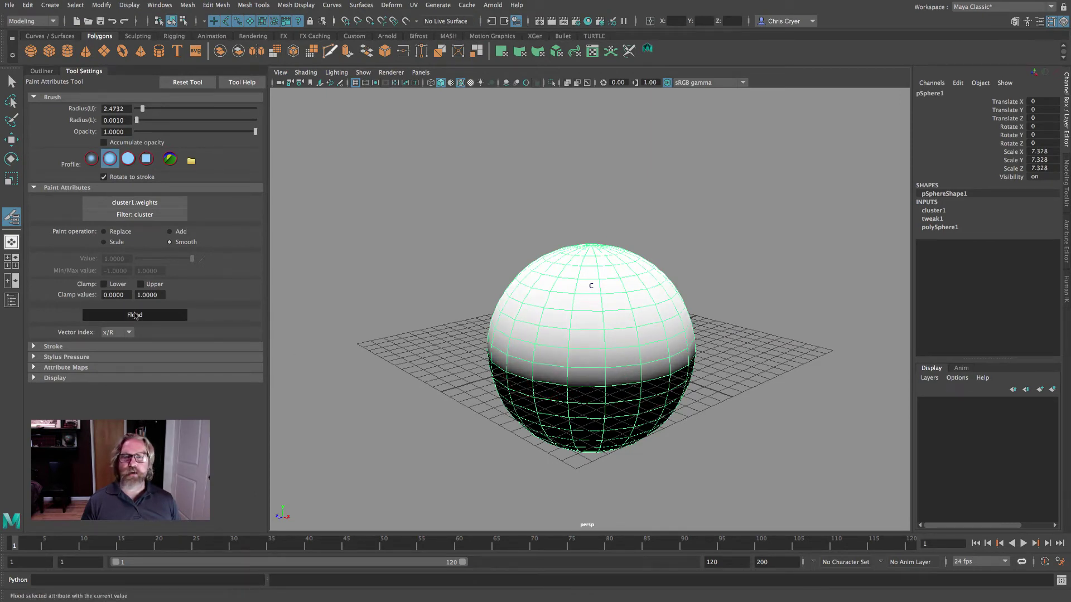
{"action": "left_click", "coordinate": [136, 316]}
{"action": "left_click", "coordinate": [136, 315]}
{"action": "left_click", "coordinate": [135, 316]}
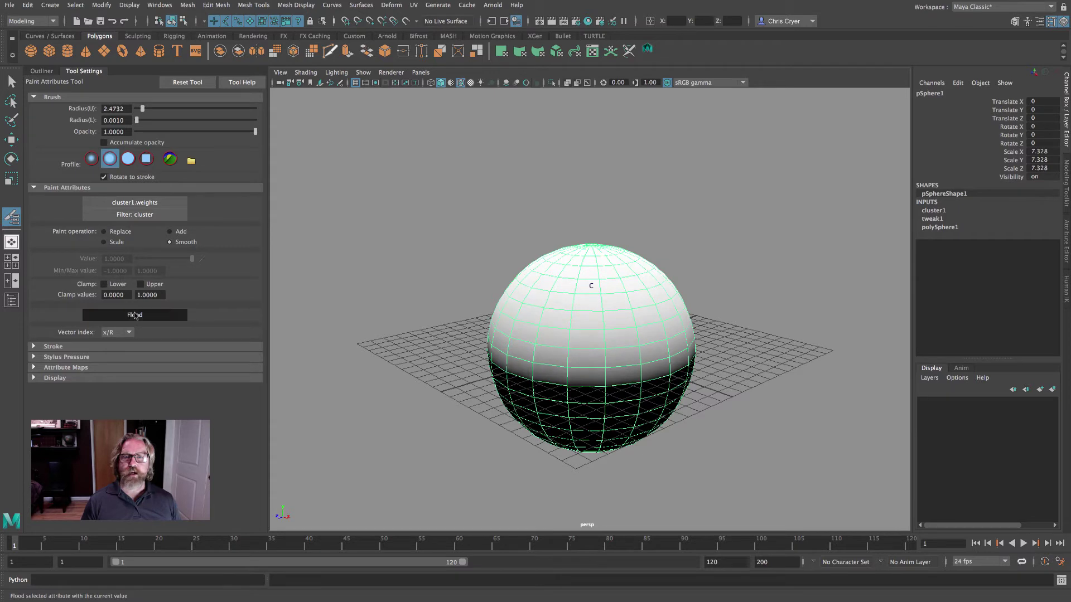
{"action": "left_click", "coordinate": [136, 316]}
{"action": "left_click", "coordinate": [135, 316]}
{"action": "left_click", "coordinate": [135, 316]}
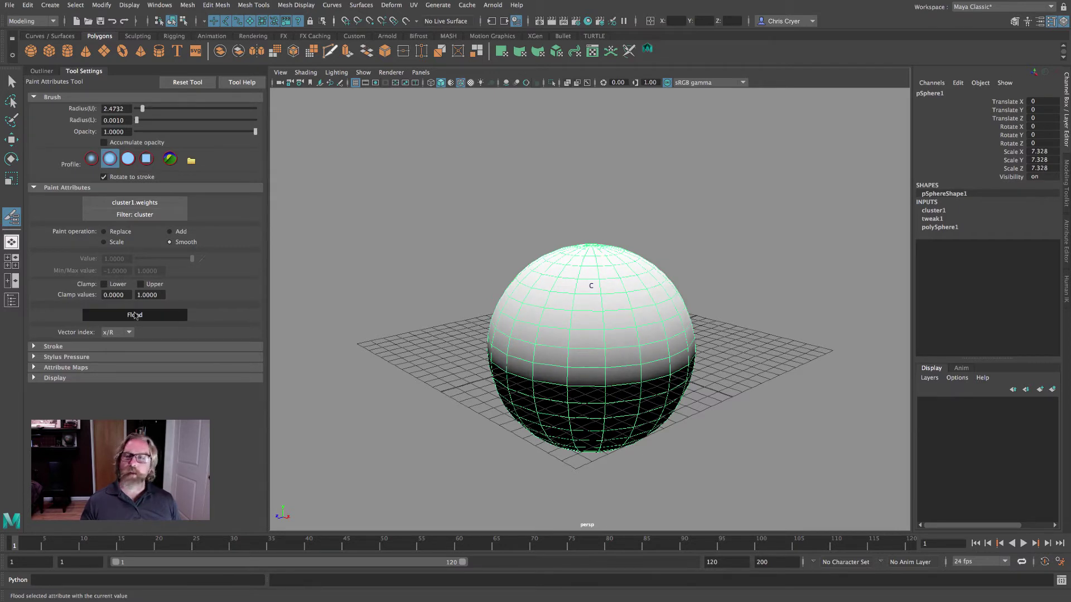
{"action": "left_click", "coordinate": [134, 315]}
{"action": "left_click", "coordinate": [134, 316]}
{"action": "left_click", "coordinate": [135, 316]}
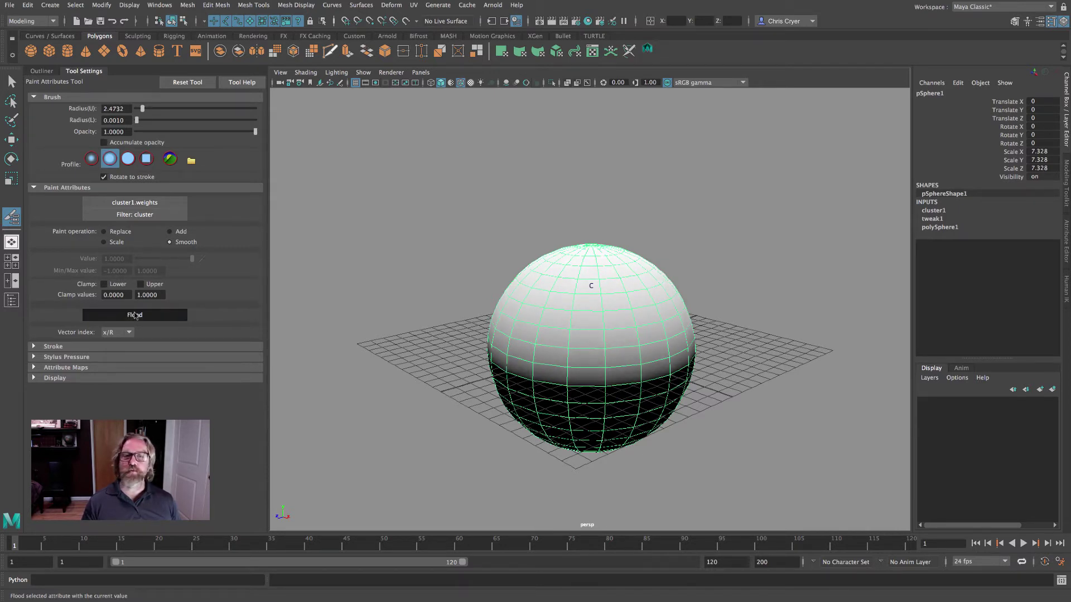
{"action": "left_click", "coordinate": [134, 316]}
{"action": "left_click", "coordinate": [134, 316]}
Step: Select the cluster handle, try raising it several times in Y by up to about 5.7 units, and undo each move
{"action": "left_click", "coordinate": [49, 73]}
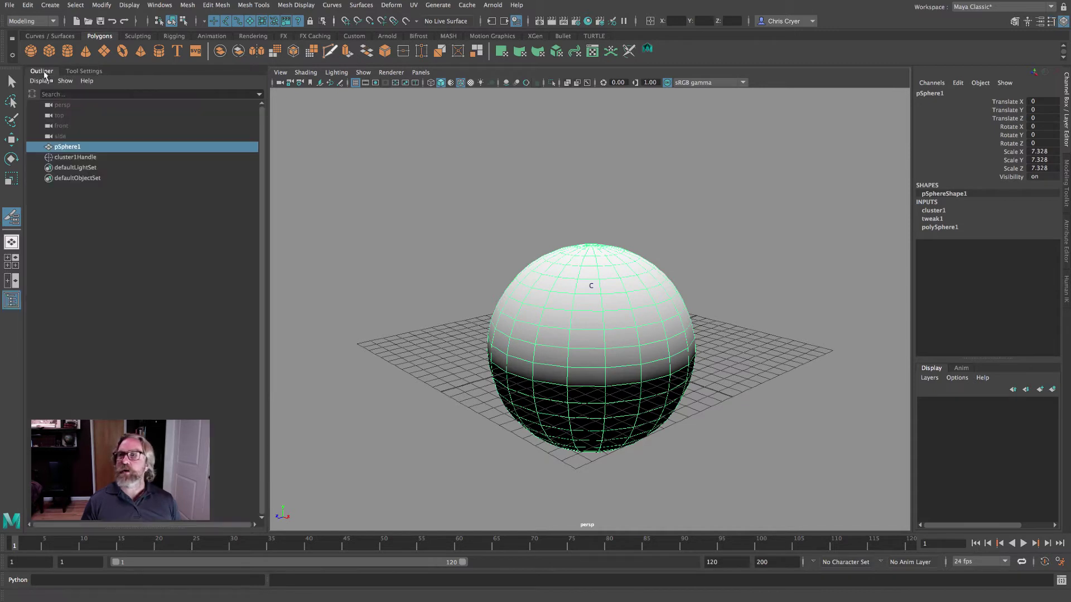
{"action": "left_click", "coordinate": [85, 158]}
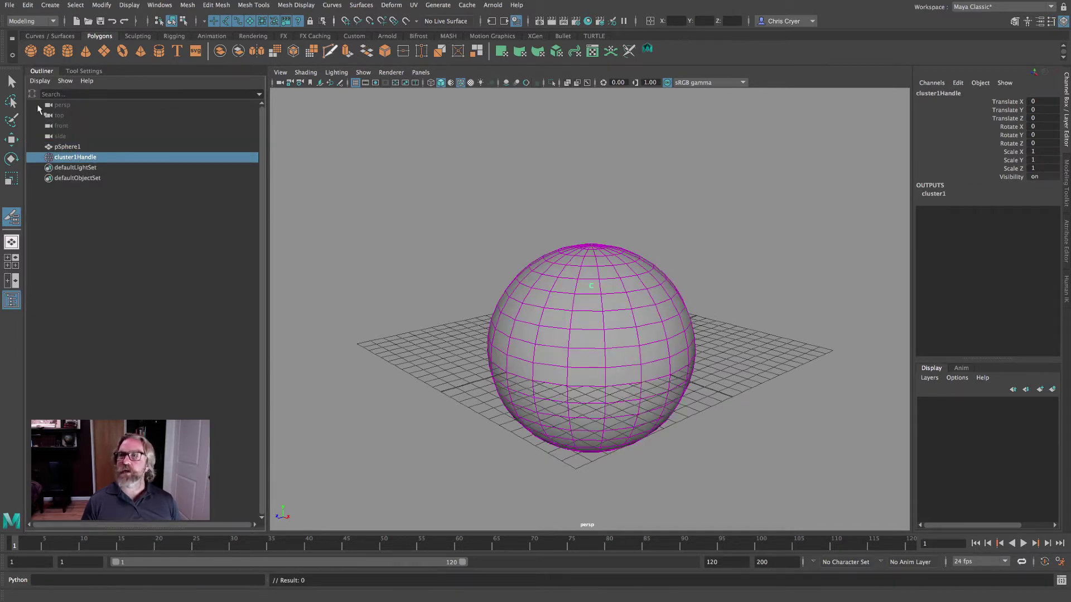
{"action": "left_click", "coordinate": [11, 139]}
{"action": "left_click_drag", "start_coordinate": [591, 233], "coordinate": [592, 166]}
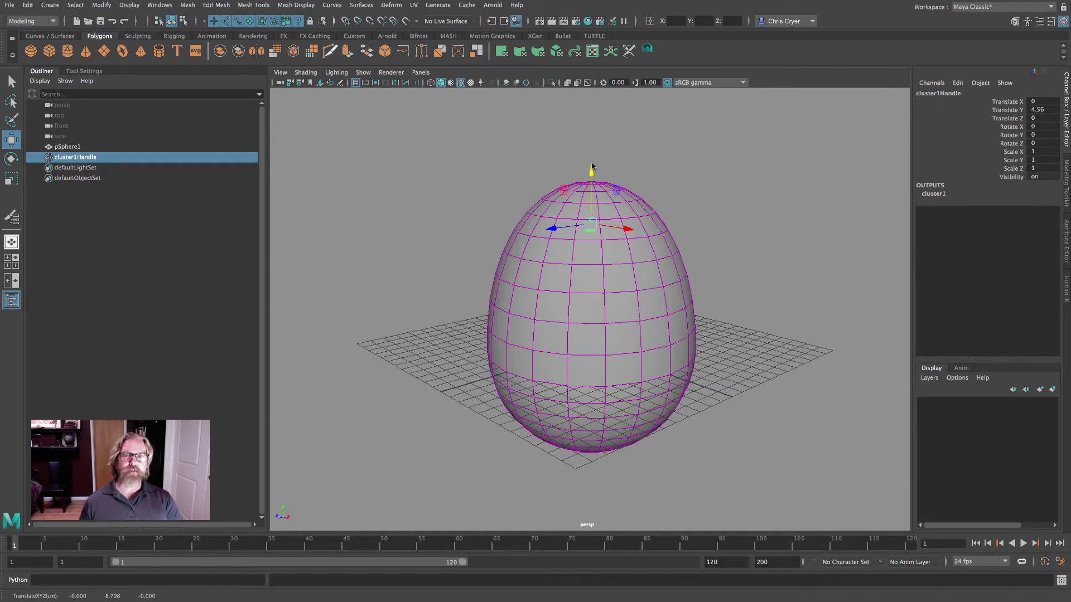
{"action": "key", "text": "ctrl+z"}
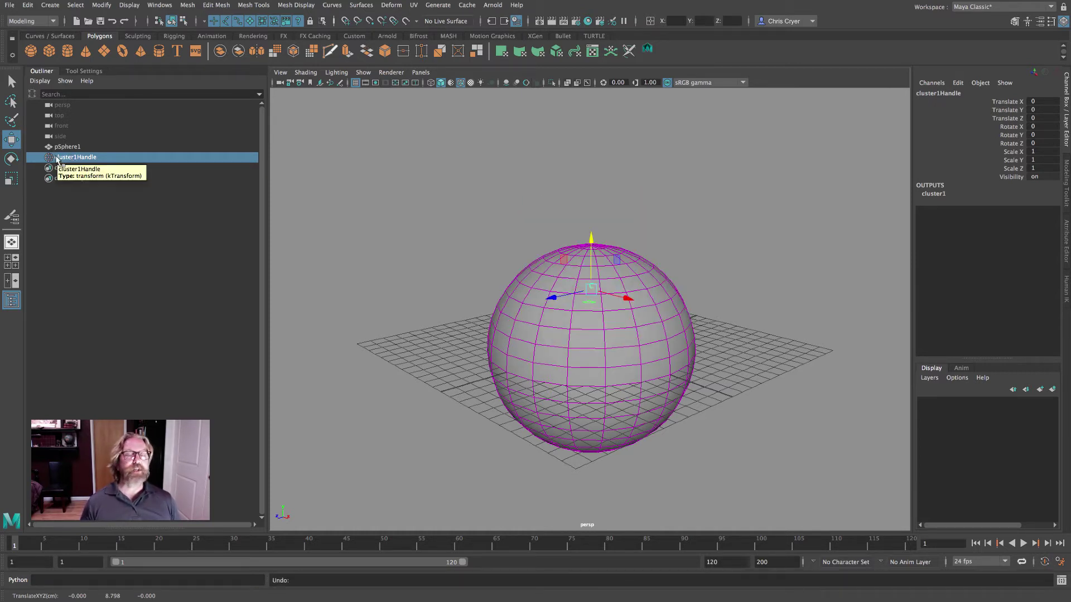
{"action": "left_click_drag", "start_coordinate": [591, 240], "coordinate": [621, 178]}
{"action": "key", "text": "ctrl+z"}
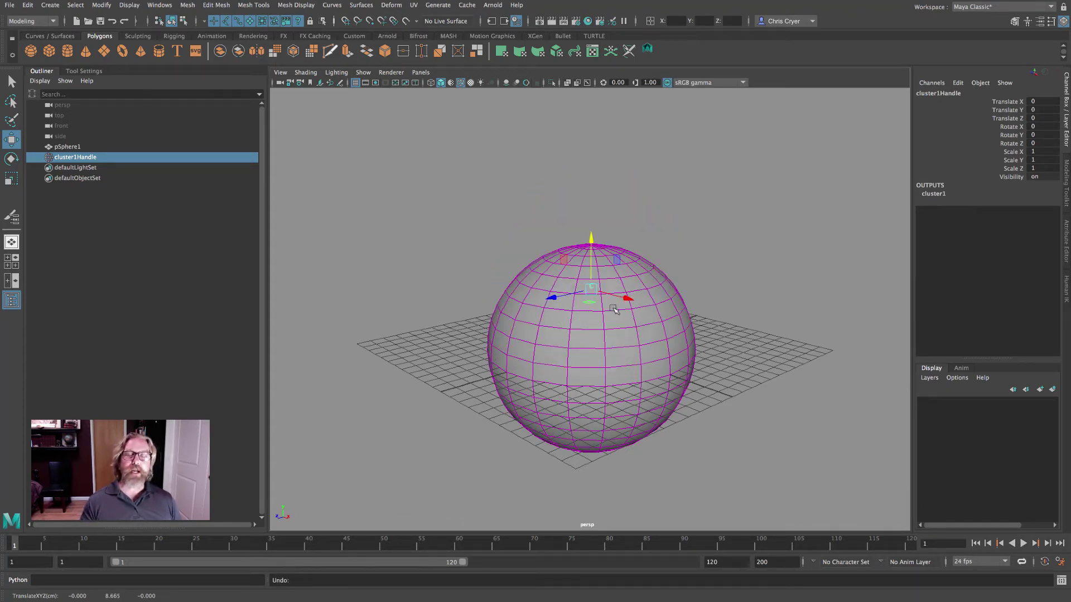
{"action": "left_click_drag", "start_coordinate": [673, 273], "coordinate": [587, 159], "text": "alt"}
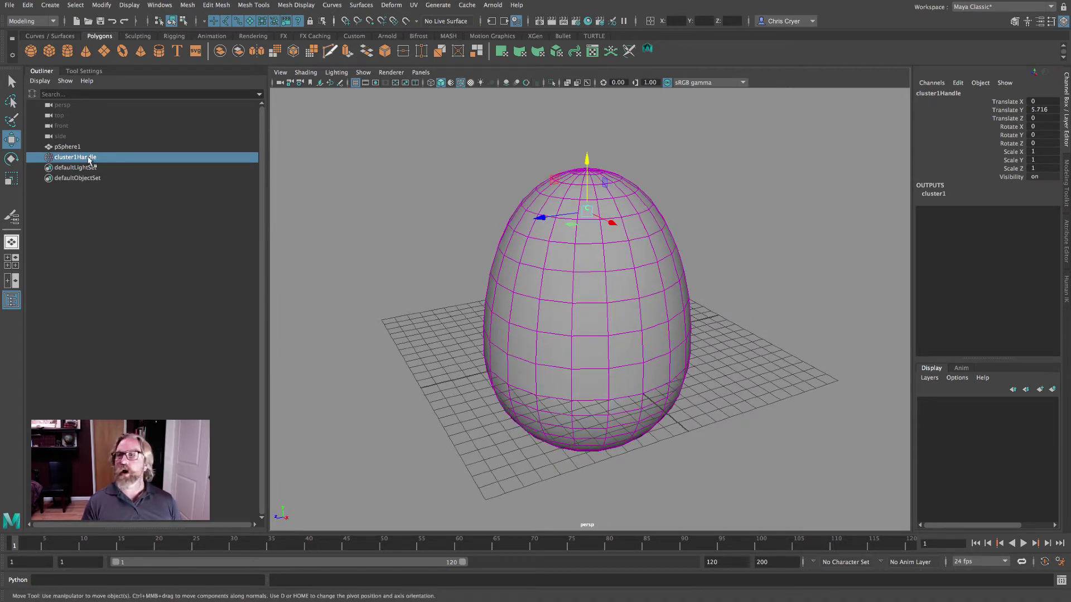
{"action": "key", "text": "ctrl+z"}
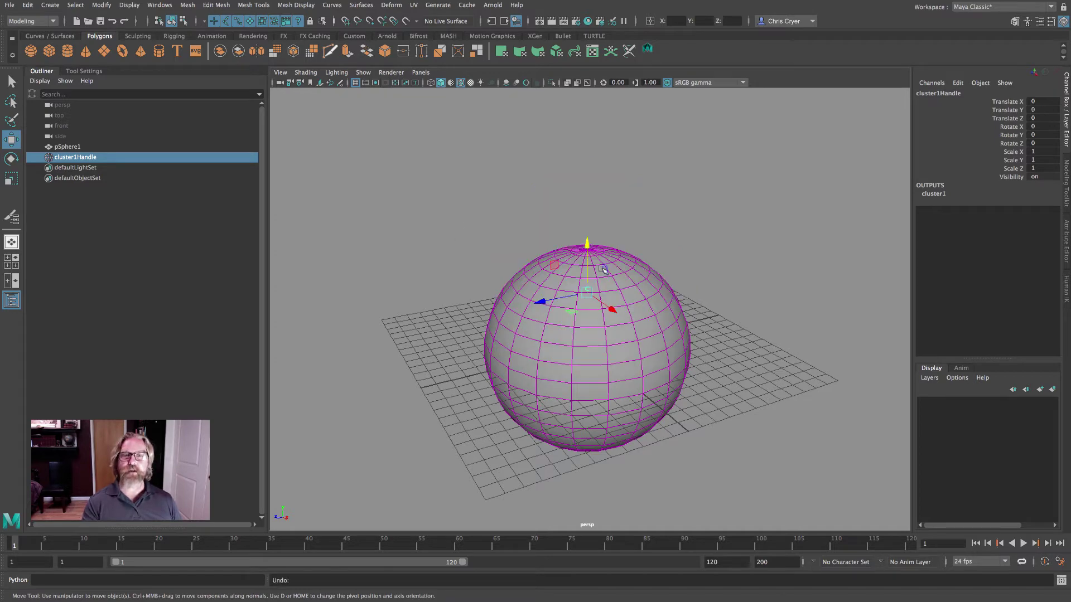
{"action": "left_click_drag", "start_coordinate": [602, 270], "coordinate": [634, 266], "text": "alt"}
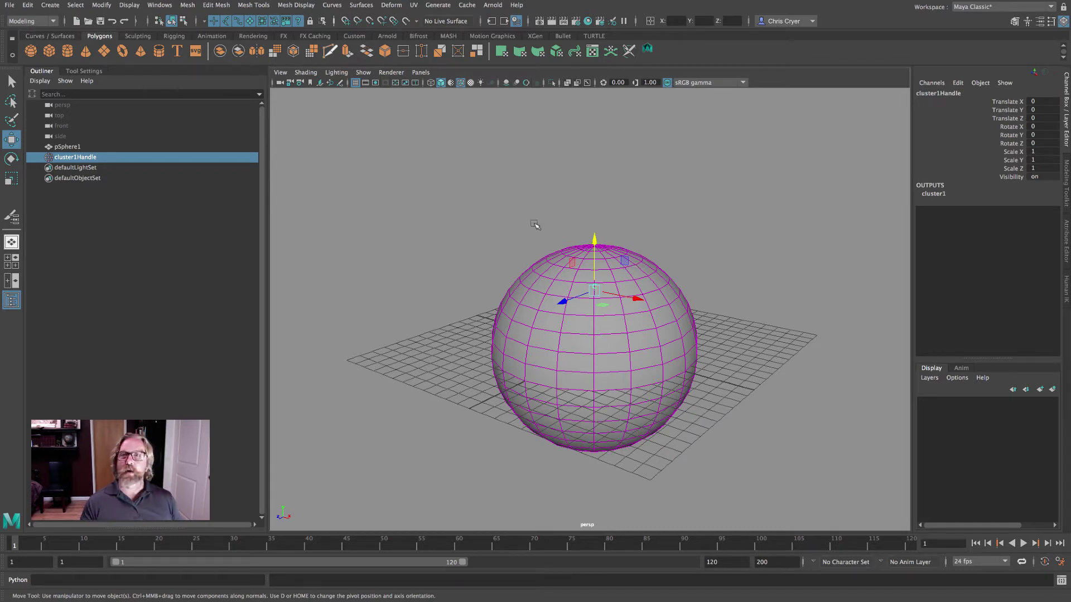
Step: Reselect the sphere in object mode and open the Paint Weights options for Cluster
{"action": "left_click", "coordinate": [391, 5]}
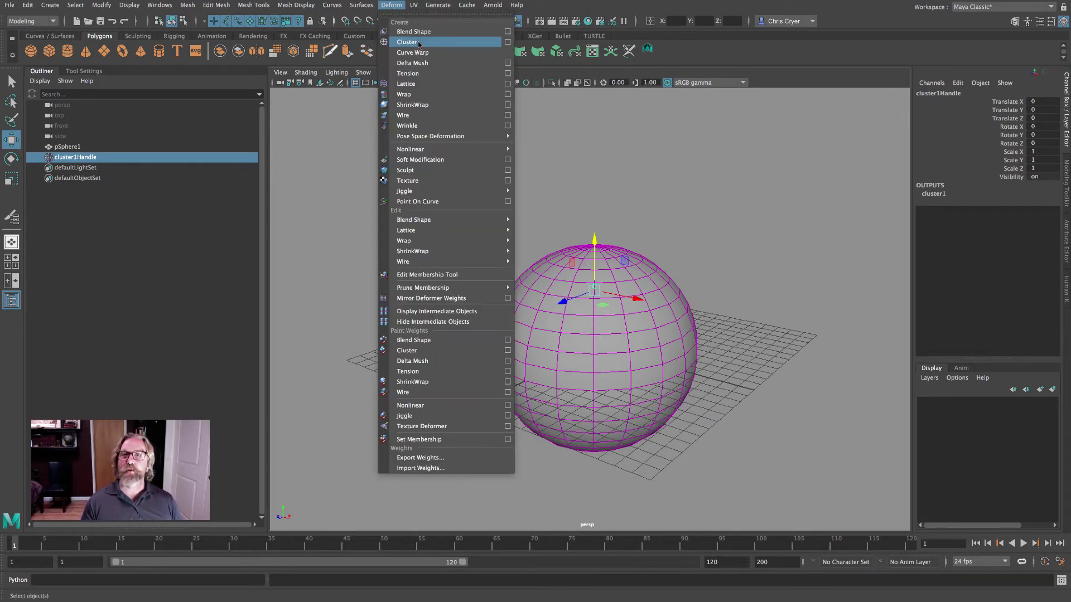
{"action": "left_click", "coordinate": [644, 262]}
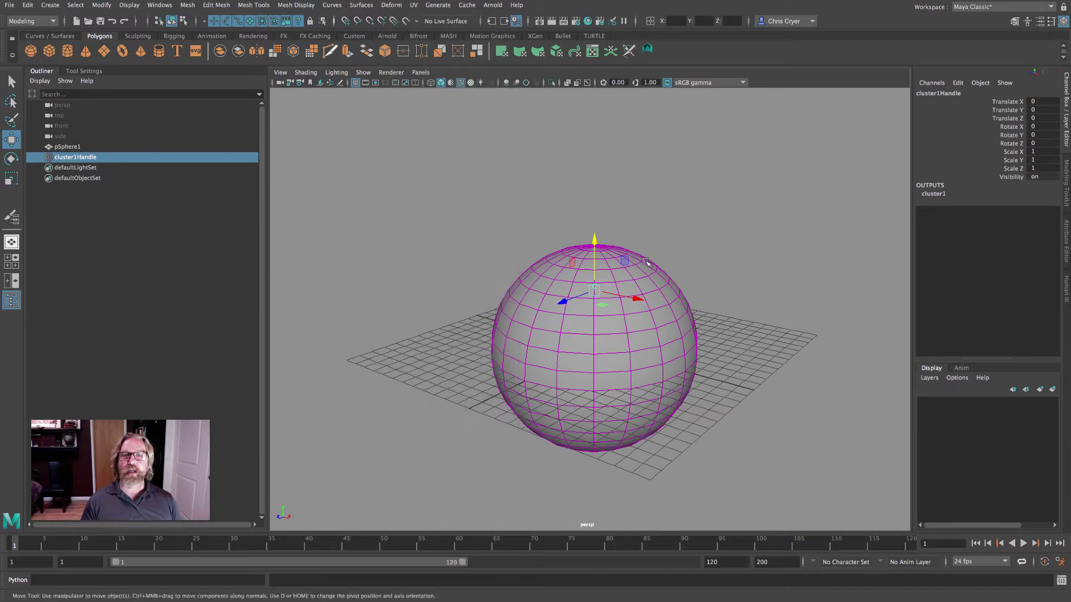
{"action": "left_click", "coordinate": [658, 282]}
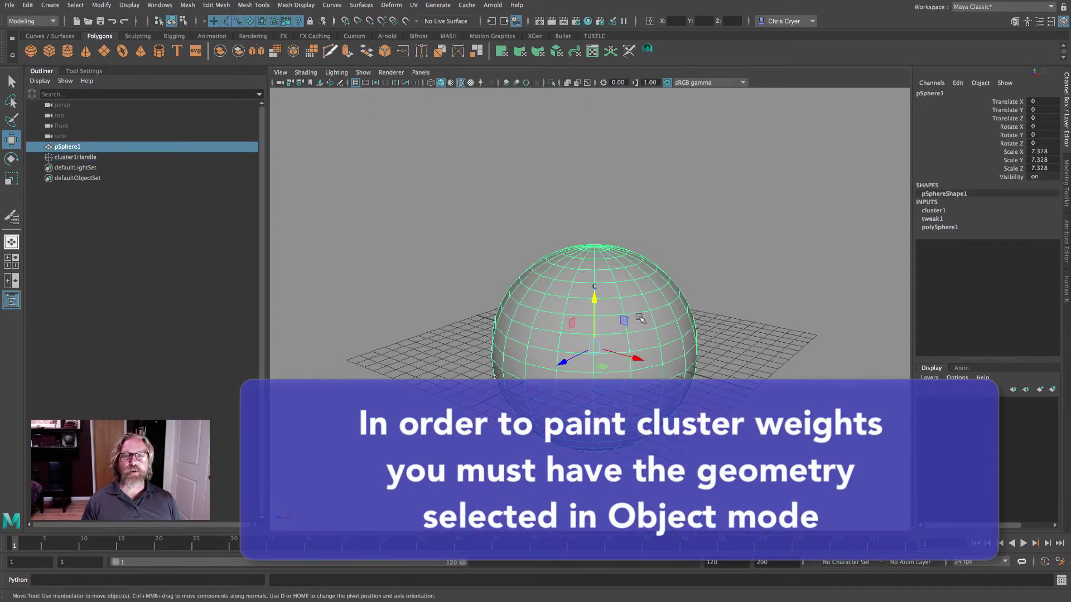
{"action": "left_click_drag", "start_coordinate": [604, 358], "coordinate": [600, 283], "text": "alt"}
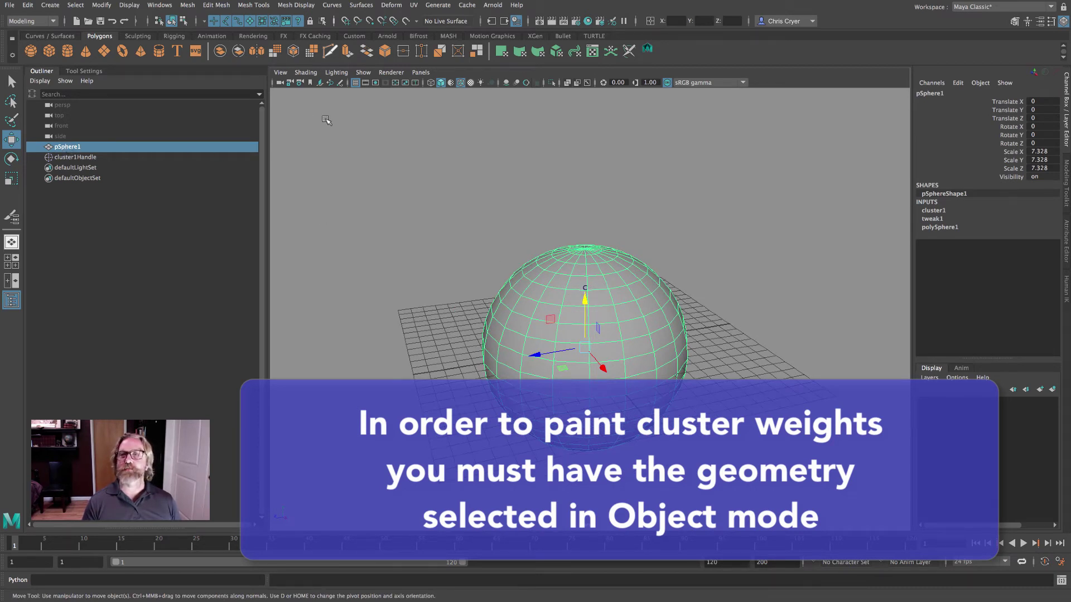
{"action": "left_click", "coordinate": [391, 5]}
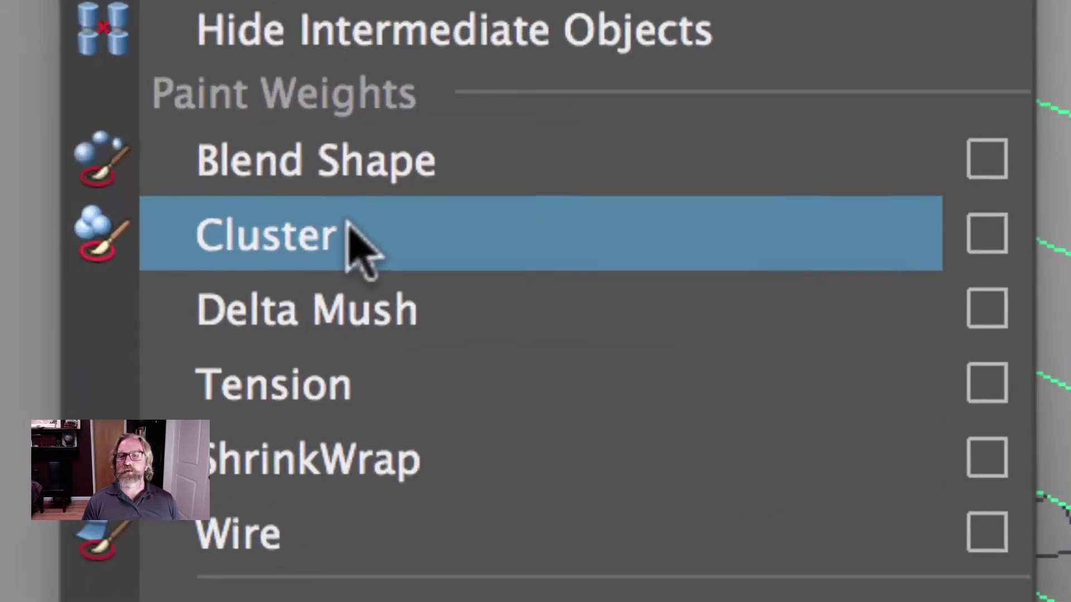
{"action": "left_click", "coordinate": [999, 241]}
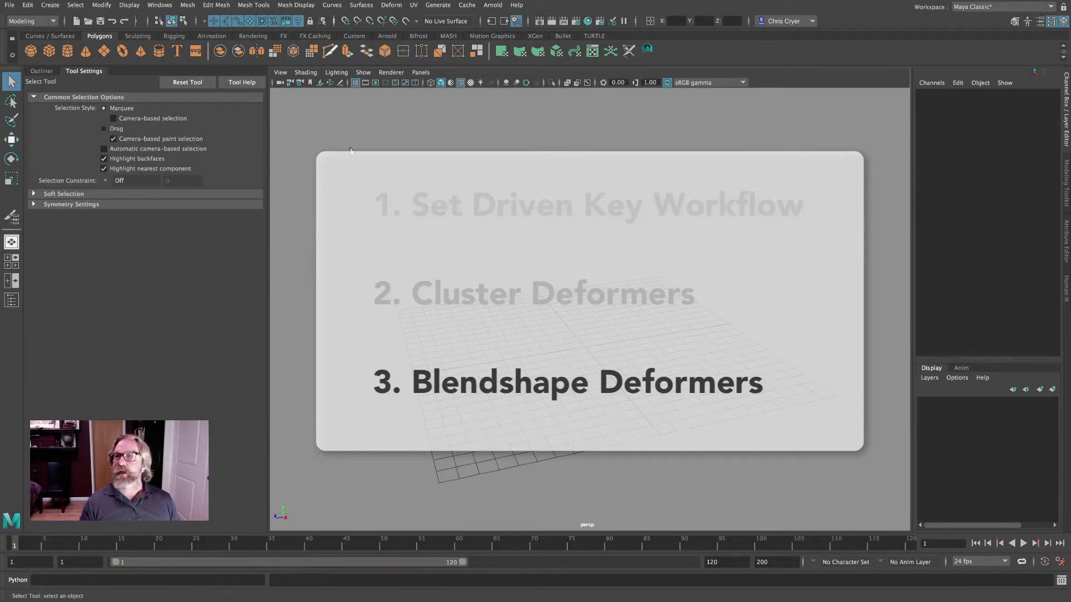
Step: Create a polygon sphere at the origin and scale it uniformly to about 4.99
{"action": "left_click", "coordinate": [31, 51]}
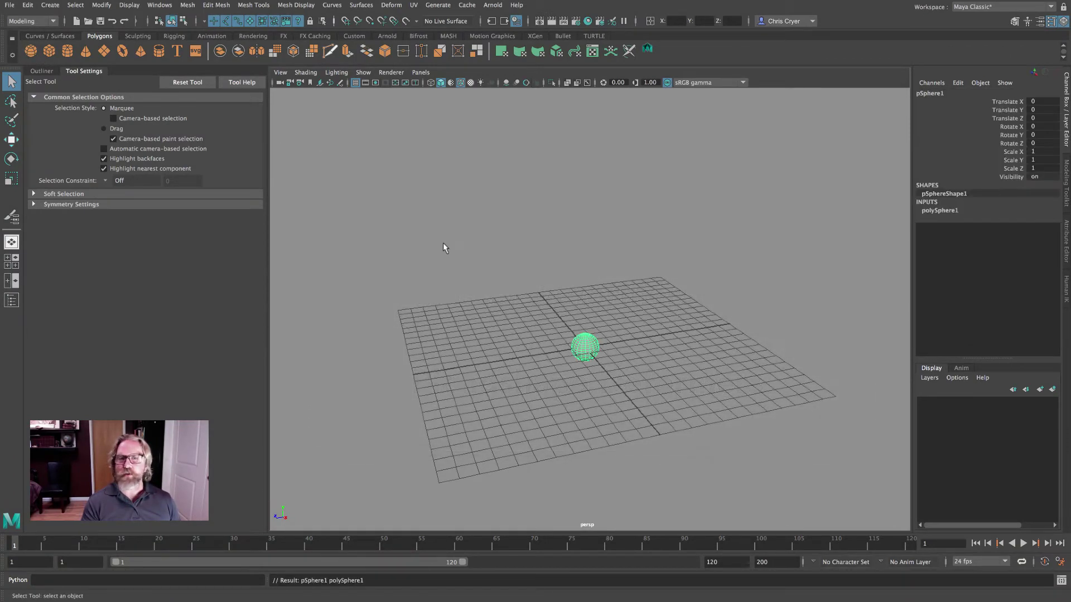
{"action": "key", "text": "r"}
{"action": "left_click_drag", "start_coordinate": [585, 347], "coordinate": [692, 367]}
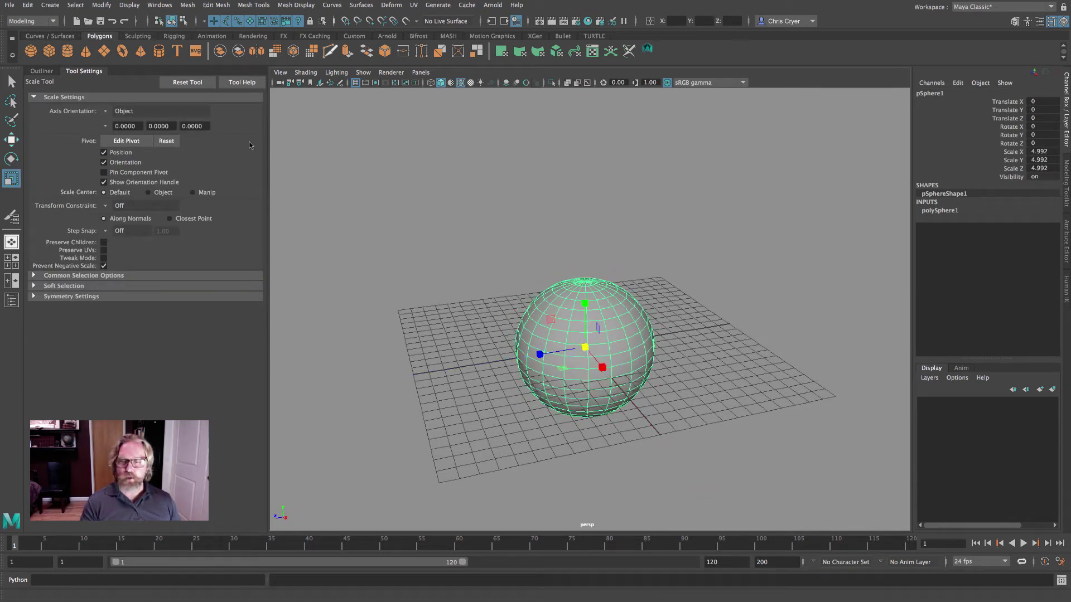
Step: Duplicate the sphere and move the copy beside the original, to about -16.59 in Translate Z
{"action": "left_click", "coordinate": [26, 7]}
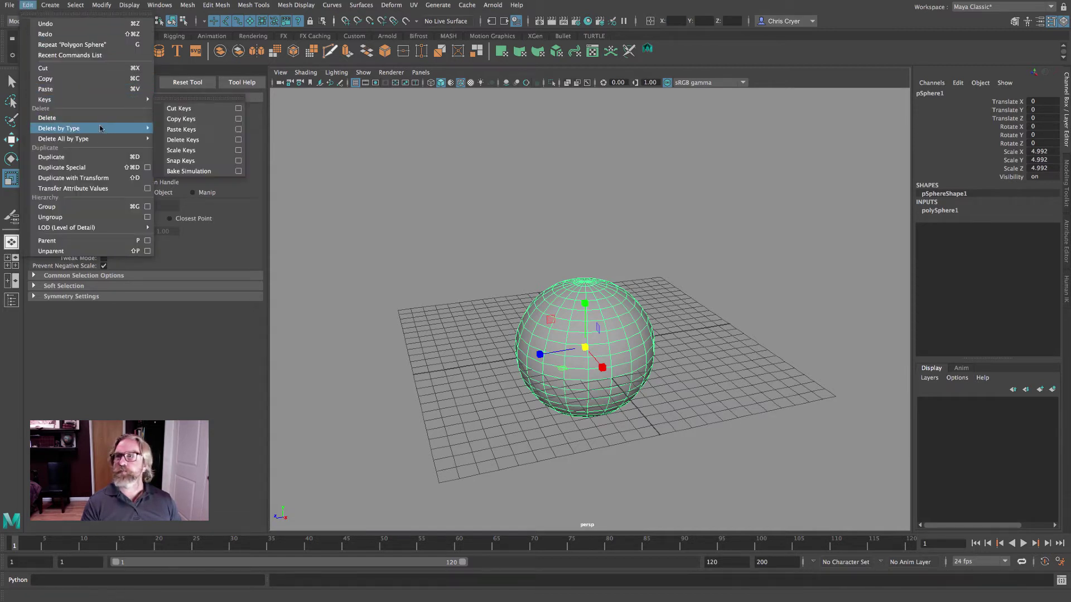
{"action": "left_click", "coordinate": [53, 157]}
{"action": "left_click", "coordinate": [11, 141]}
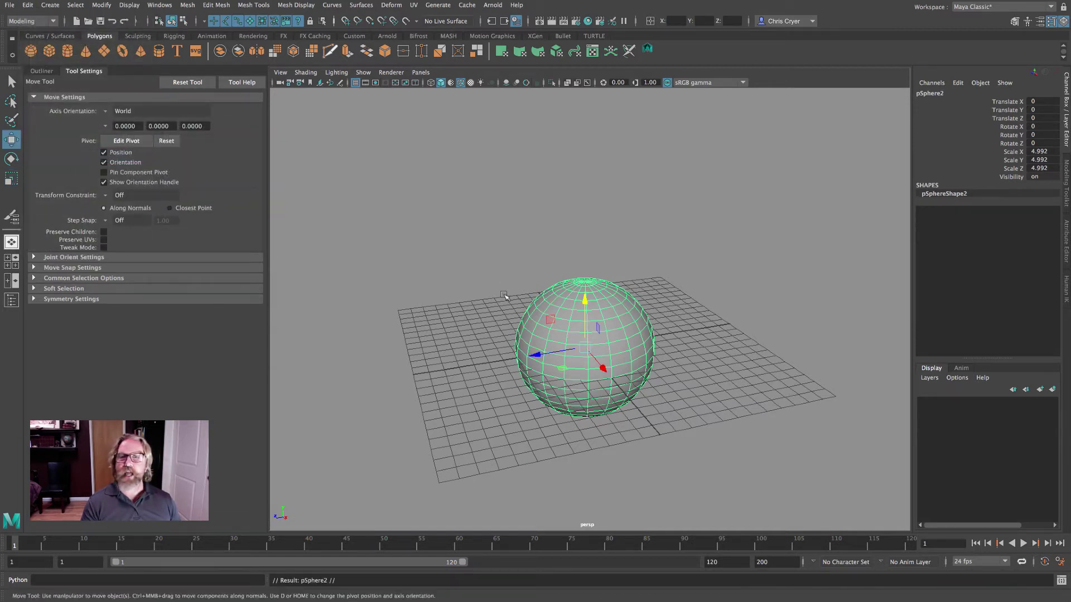
{"action": "left_click_drag", "start_coordinate": [538, 354], "coordinate": [744, 322]}
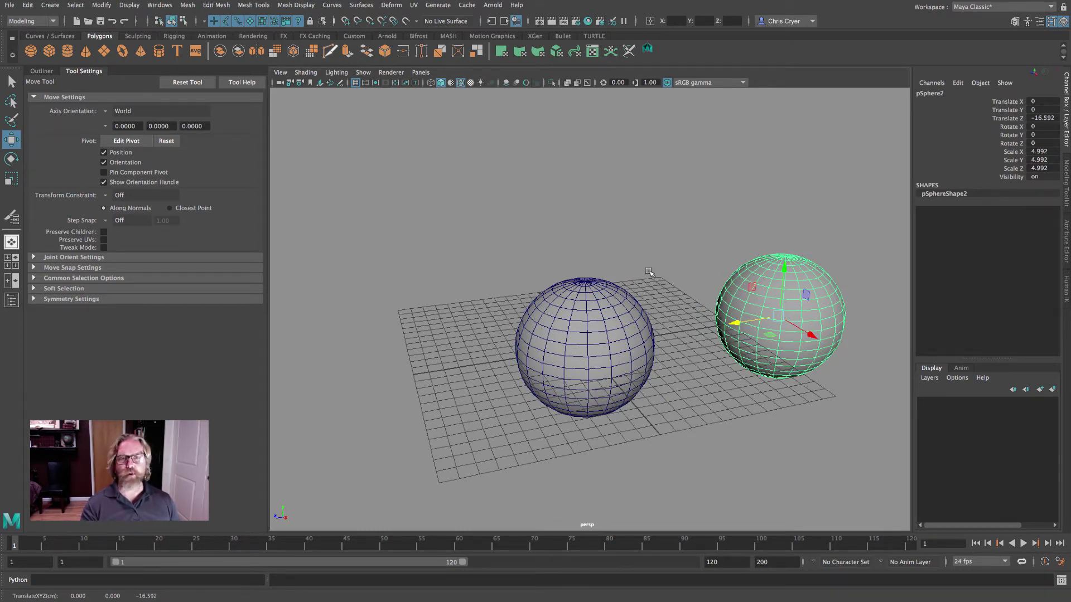
{"action": "left_click_drag", "start_coordinate": [649, 271], "coordinate": [593, 263], "text": "alt"}
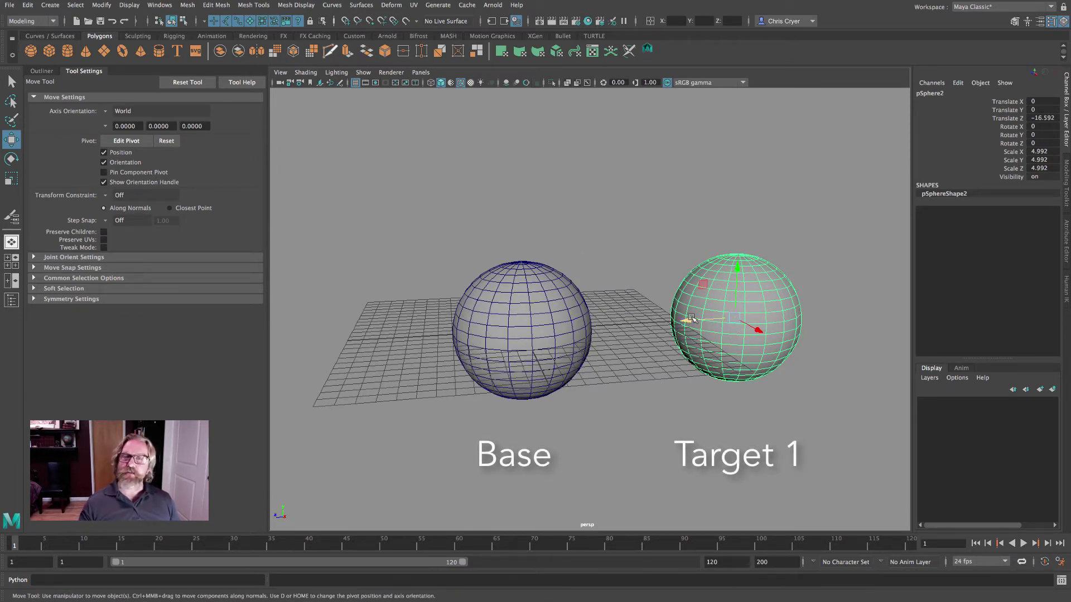
Step: Turn on Soft Select in vertex mode, adjust its falloff, and pull the duplicate sphere's top vertices up into a tall peak
{"action": "right_click", "coordinate": [755, 262]}
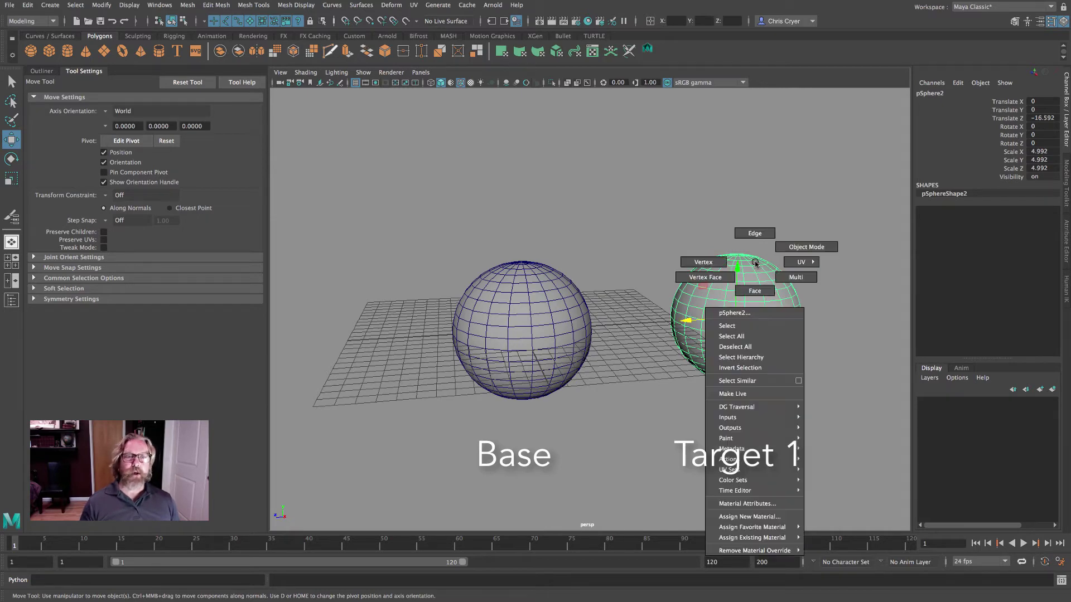
{"action": "left_click", "coordinate": [721, 259]}
{"action": "left_click_drag", "start_coordinate": [745, 256], "coordinate": [767, 261], "text": "alt"}
{"action": "key", "text": "b"}
{"action": "middle_click_drag", "start_coordinate": [767, 261], "coordinate": [769, 264]}
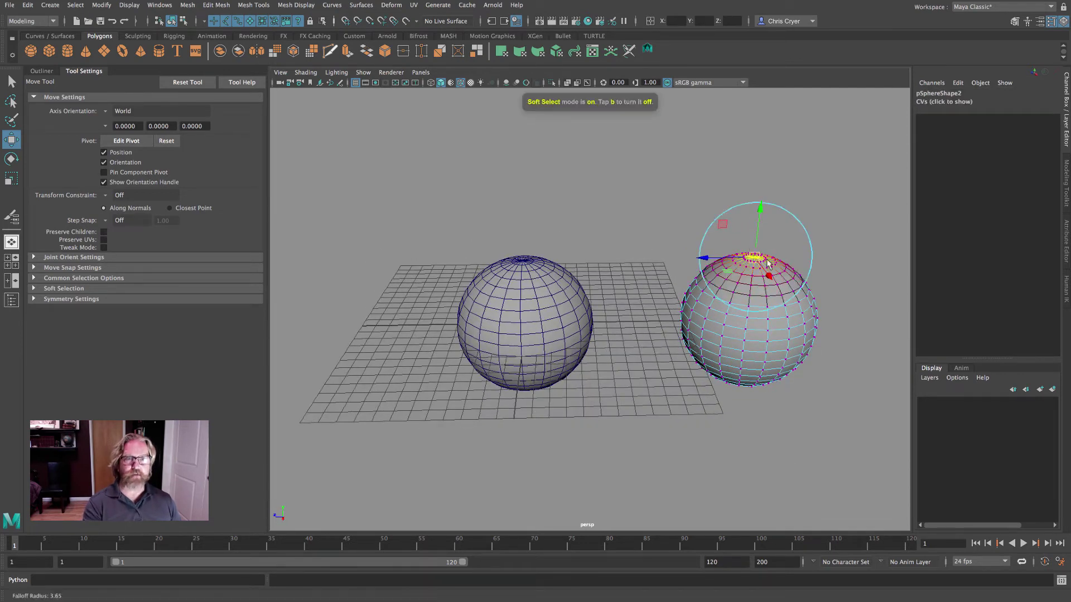
{"action": "left_click_drag", "start_coordinate": [759, 229], "coordinate": [759, 162]}
{"action": "left_click_drag", "start_coordinate": [780, 290], "coordinate": [789, 262], "text": "alt"}
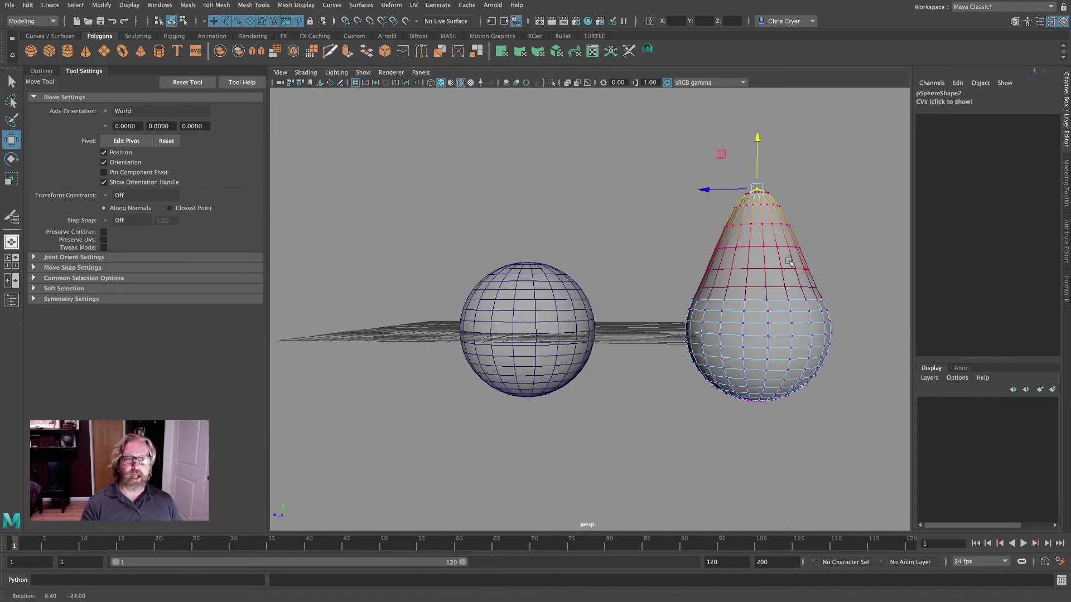
Step: Pull vertices around the duplicate's sides and underside outward with soft selection to form an irregular, star-like target shape
{"action": "left_click", "coordinate": [768, 344]}
{"action": "left_click_drag", "start_coordinate": [768, 346], "coordinate": [807, 410], "text": "alt"}
{"action": "left_click_drag", "start_coordinate": [780, 307], "coordinate": [829, 333]}
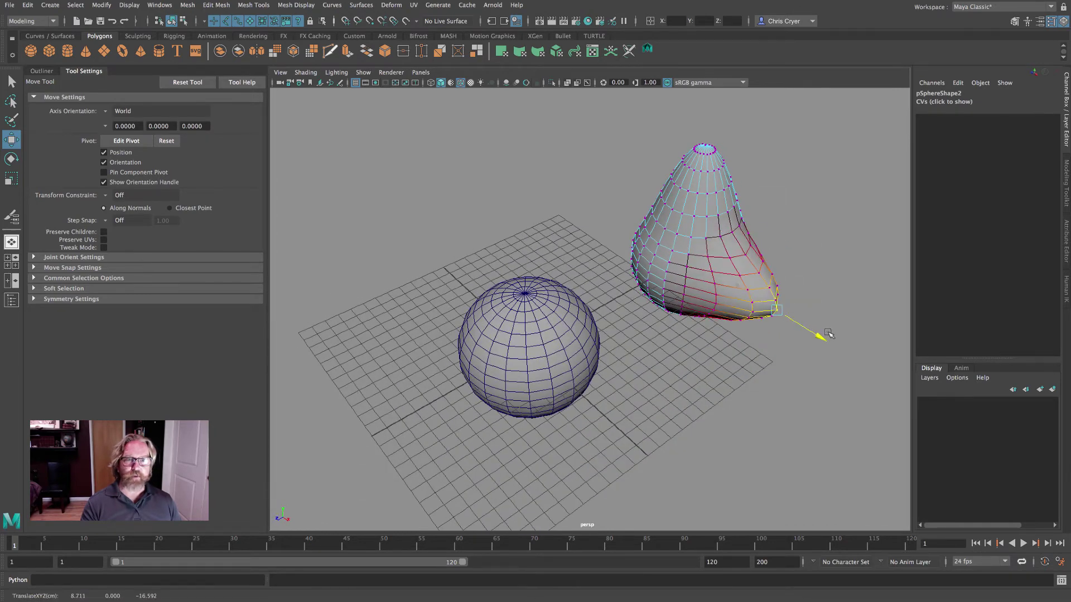
{"action": "left_click", "coordinate": [630, 304]}
{"action": "left_click_drag", "start_coordinate": [641, 309], "coordinate": [678, 272]}
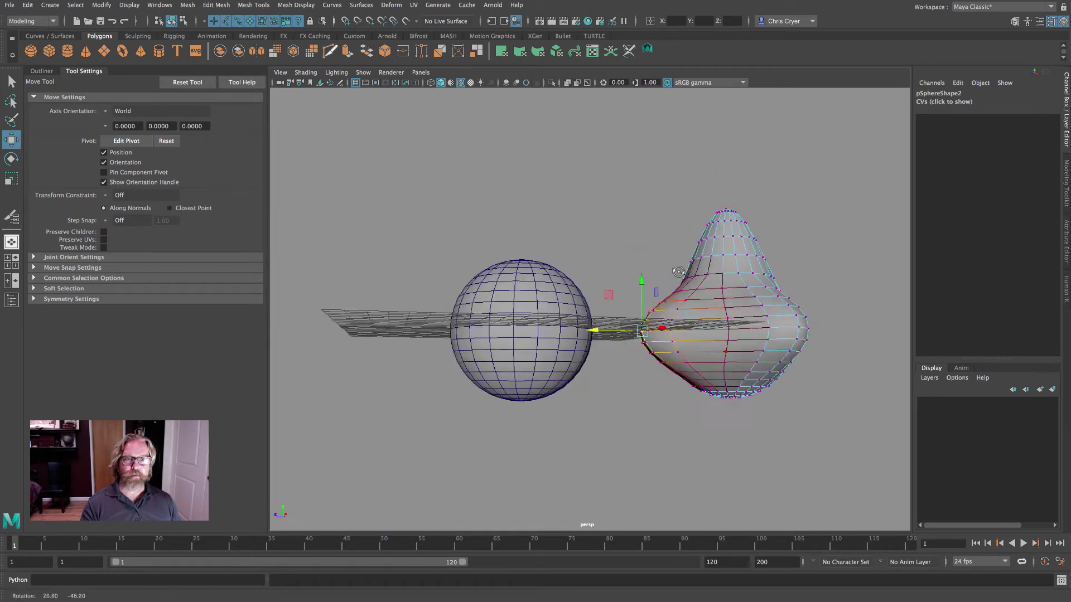
{"action": "left_click", "coordinate": [731, 385]}
{"action": "left_click_drag", "start_coordinate": [728, 386], "coordinate": [673, 439], "text": "alt"}
{"action": "left_click", "coordinate": [808, 381]}
{"action": "left_click_drag", "start_coordinate": [808, 381], "coordinate": [831, 276]}
{"action": "left_click", "coordinate": [696, 430]}
{"action": "left_click_drag", "start_coordinate": [831, 276], "coordinate": [571, 360], "text": "alt"}
{"action": "left_click_drag", "start_coordinate": [409, 347], "coordinate": [691, 392]}
{"action": "left_click", "coordinate": [438, 321]}
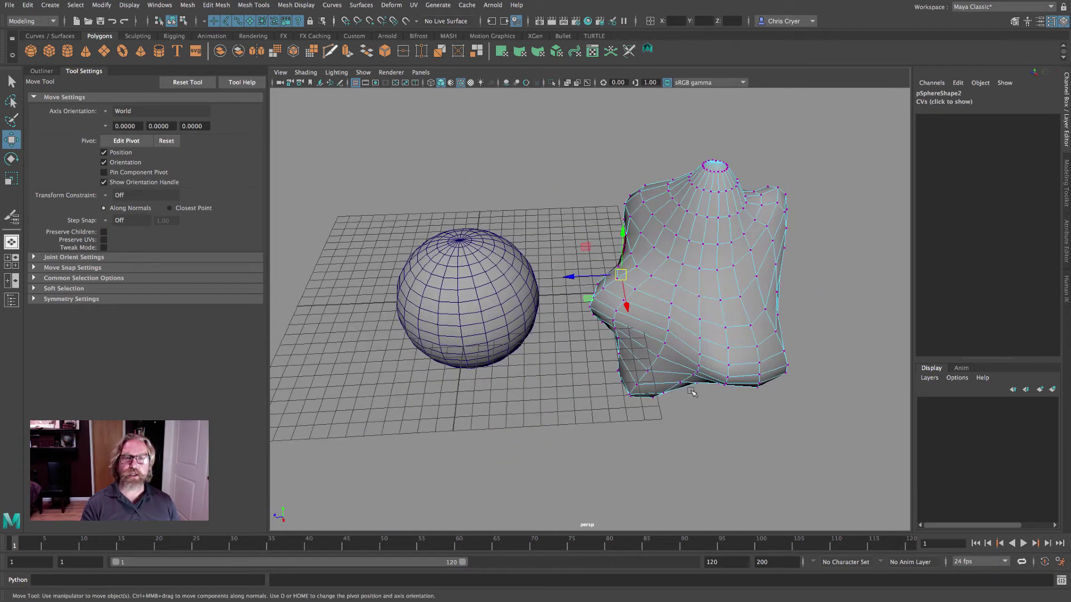
Step: Select the vertices at the target's peak, leave their shape as is, and return the mesh to object mode
{"action": "left_click", "coordinate": [717, 163]}
{"action": "mouse_move", "coordinate": [716, 164]}
{"action": "left_mouse_down", "text": "alt"}
{"action": "mouse_move", "coordinate": [725, 156]}
{"action": "mouse_move", "coordinate": [713, 189]}
{"action": "mouse_move", "coordinate": [717, 158]}
{"action": "left_mouse_up", "text": "alt"}
{"action": "left_click", "coordinate": [11, 159]}
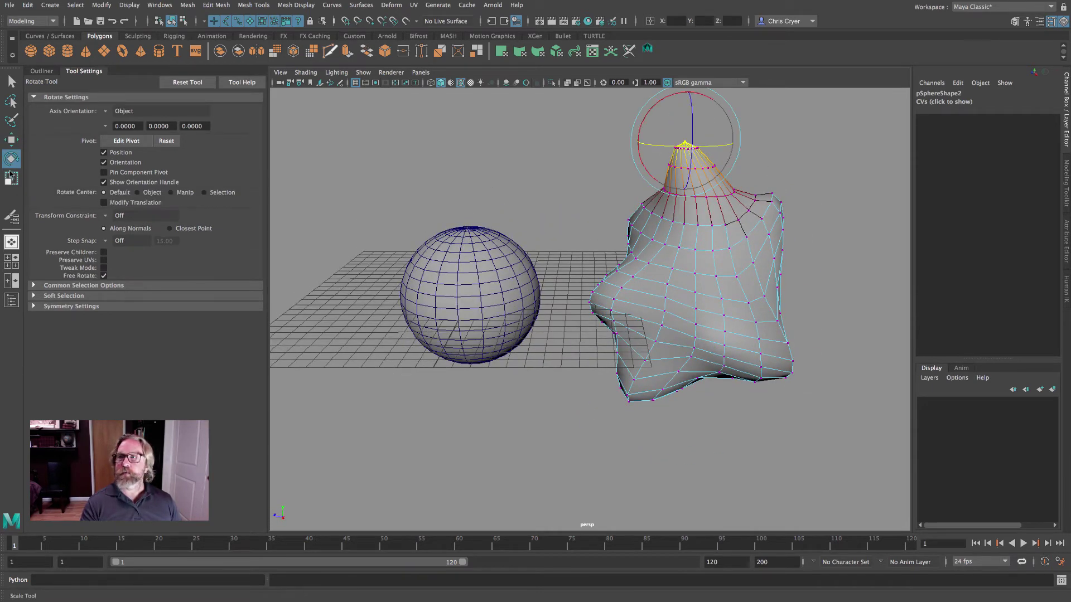
{"action": "left_click", "coordinate": [11, 82]}
{"action": "left_click", "coordinate": [586, 184]}
{"action": "right_click_drag", "start_coordinate": [683, 211], "coordinate": [777, 174]}
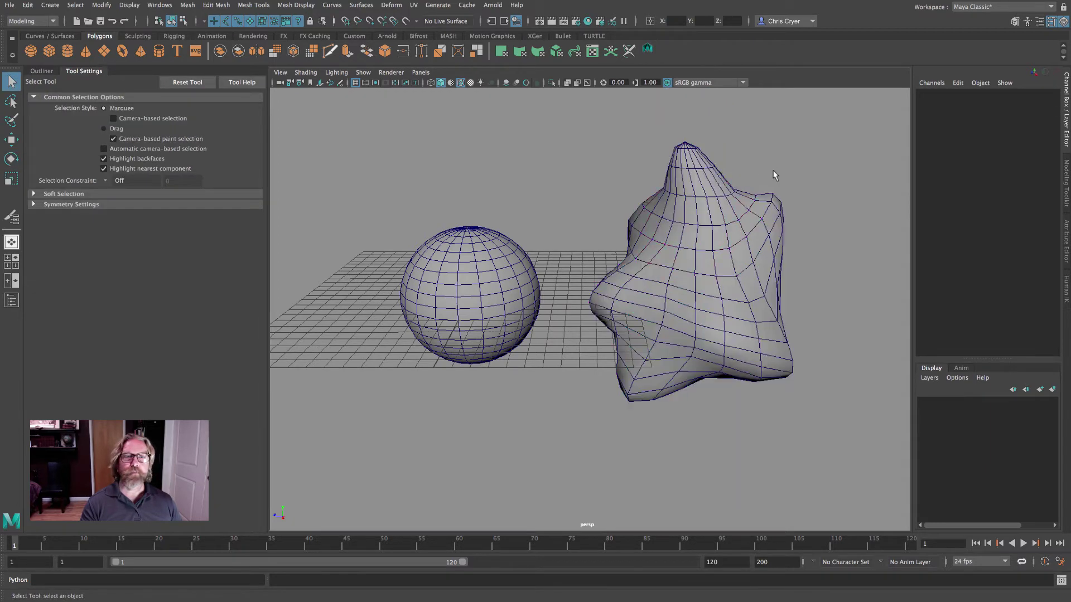
{"action": "left_click_drag", "start_coordinate": [777, 175], "coordinate": [768, 274], "text": "alt"}
{"action": "left_click", "coordinate": [698, 263]}
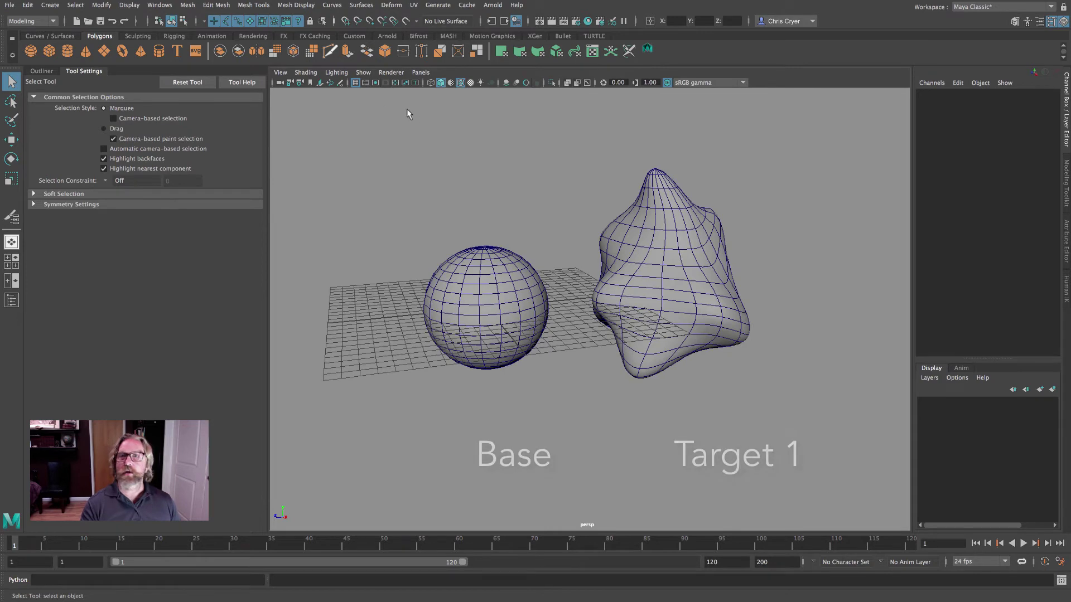
Step: Hide the grid and move the target shape farther from the base sphere, to about -19.46 in Translate Z
{"action": "left_click", "coordinate": [355, 83]}
{"action": "left_click_drag", "start_coordinate": [692, 239], "coordinate": [650, 242], "text": "alt"}
{"action": "left_click", "coordinate": [649, 245]}
{"action": "left_click", "coordinate": [11, 140]}
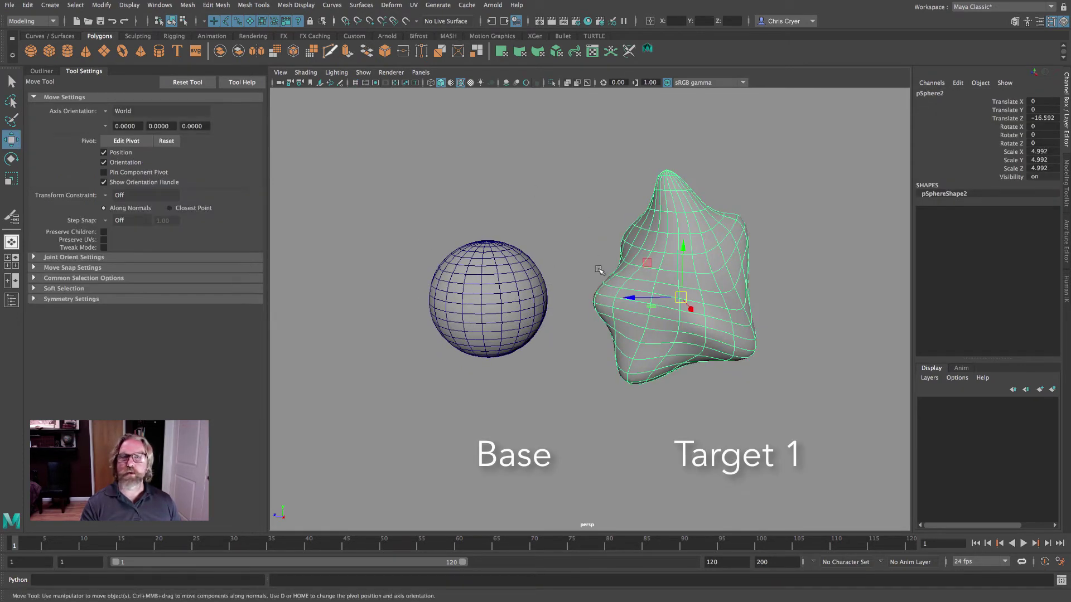
{"action": "left_click_drag", "start_coordinate": [639, 298], "coordinate": [669, 297]}
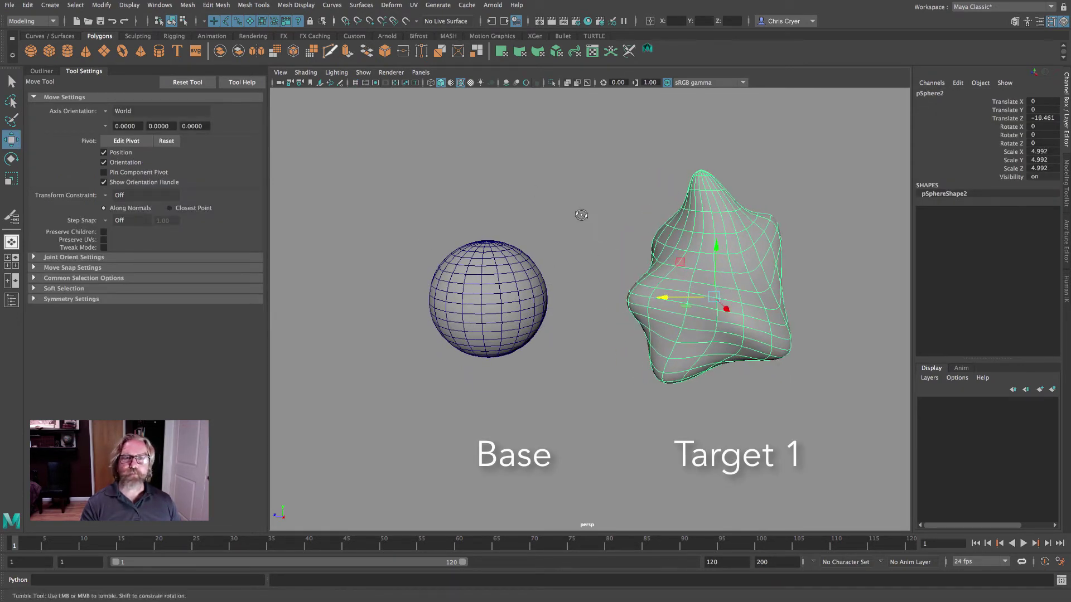
{"action": "left_click_drag", "start_coordinate": [578, 210], "coordinate": [598, 241], "text": "alt"}
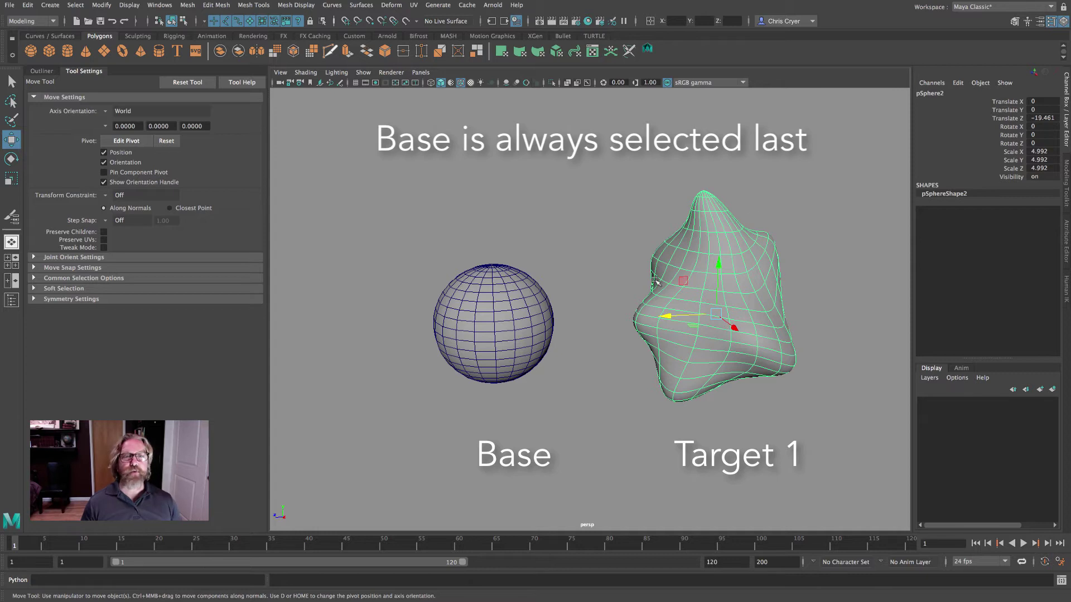
{"action": "left_click", "coordinate": [784, 186]}
{"action": "left_click", "coordinate": [697, 199]}
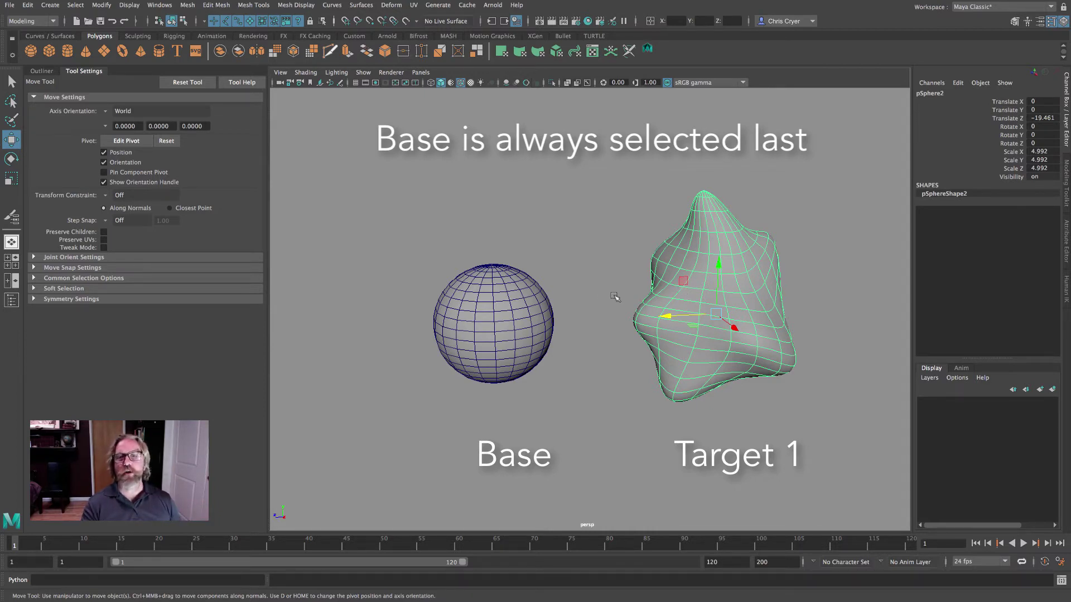
{"action": "left_click", "coordinate": [504, 294], "text": "shift"}
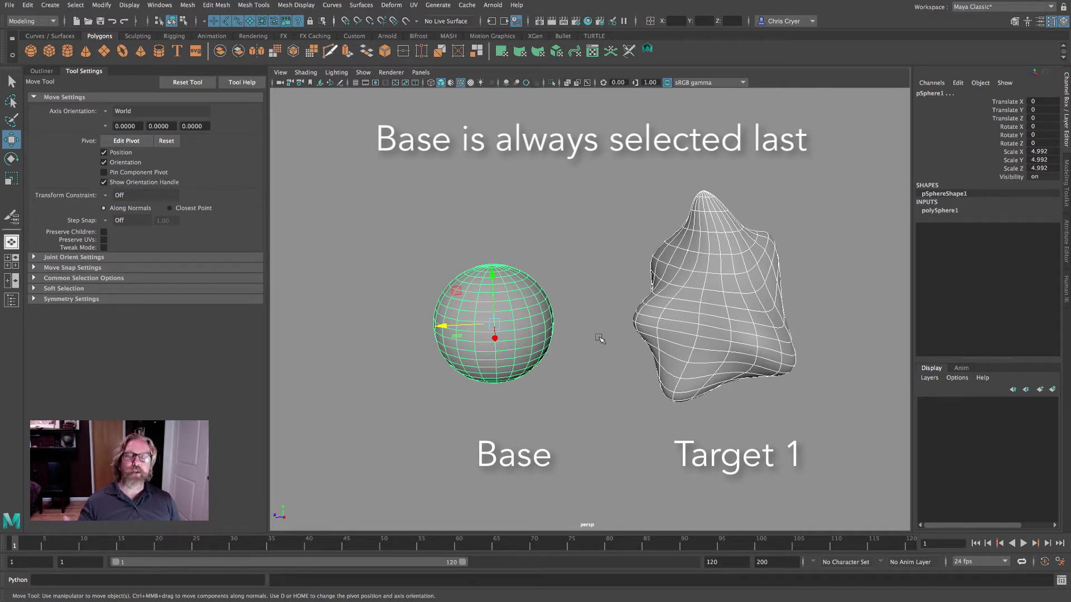
{"action": "left_click", "coordinate": [606, 297]}
Step: Select the deformed target first and the base sphere last, and create a Blend Shape deformer
{"action": "left_click", "coordinate": [697, 351]}
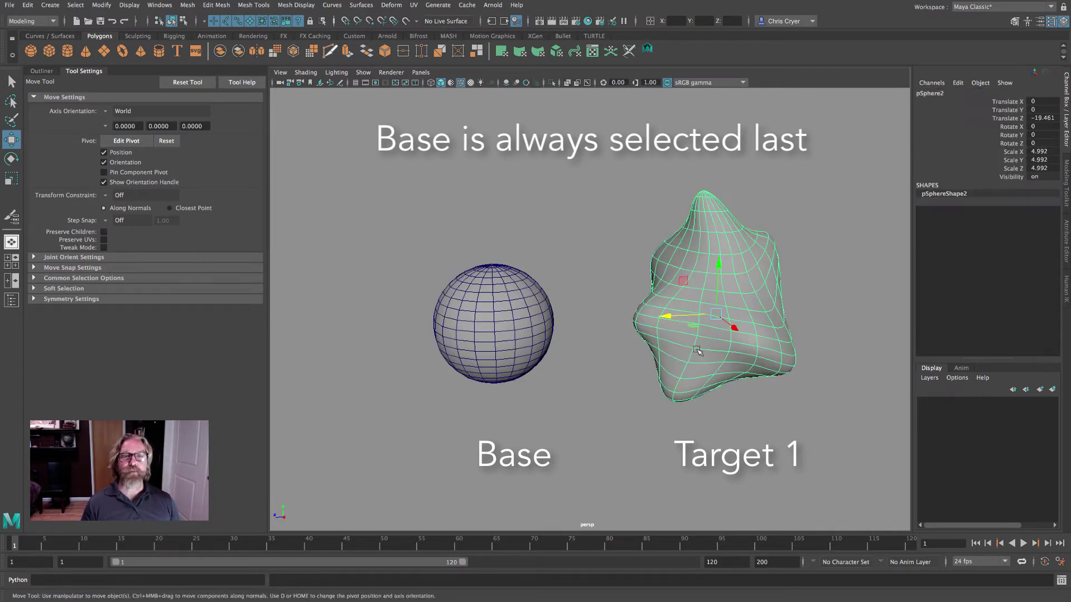
{"action": "left_click", "coordinate": [11, 82]}
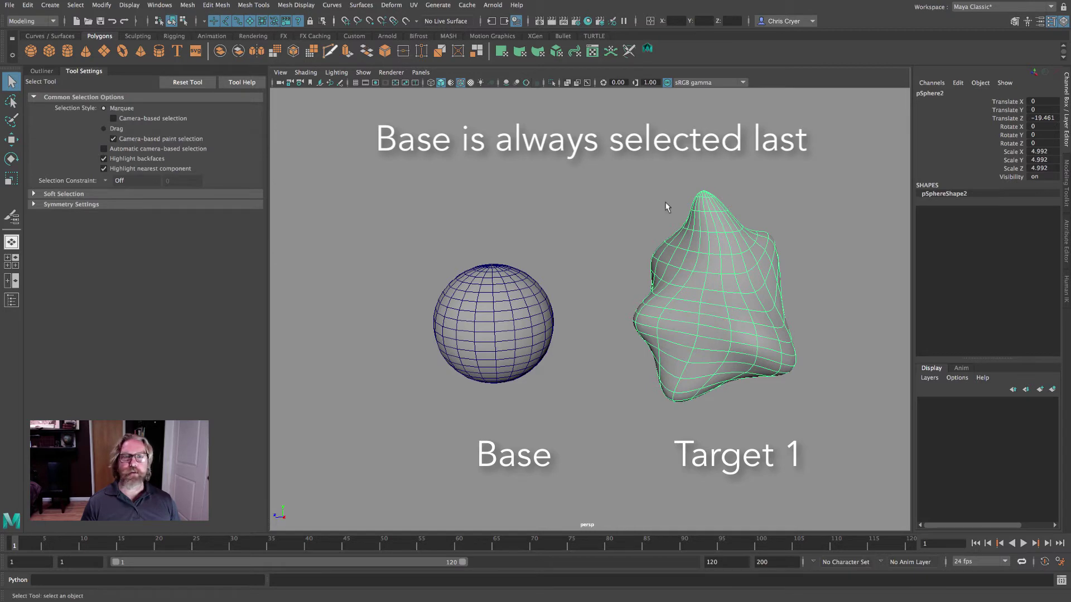
{"action": "left_click", "coordinate": [498, 305], "text": "shift"}
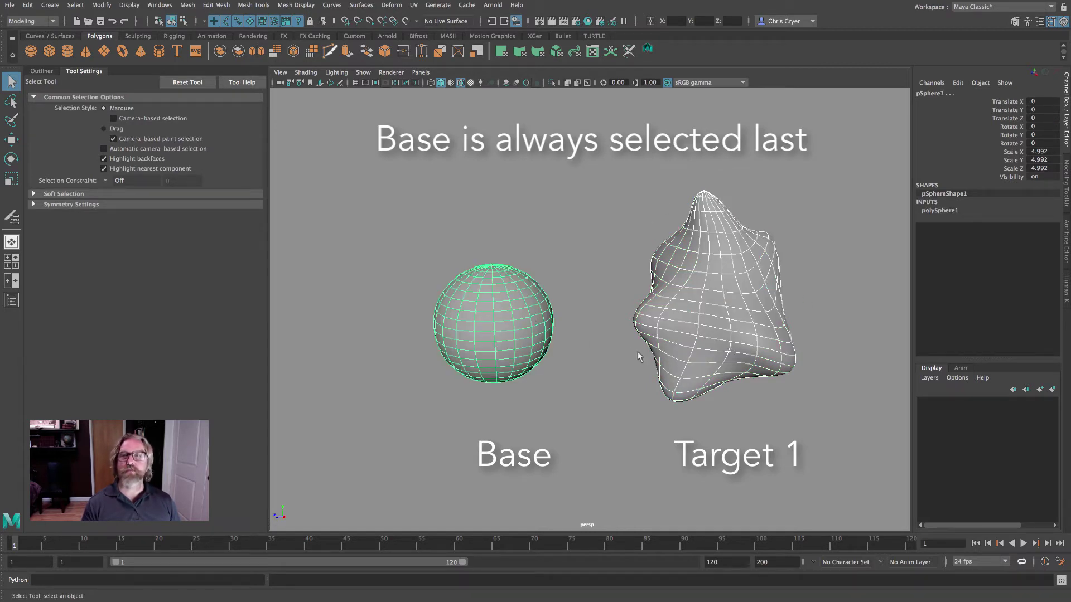
{"action": "left_click", "coordinate": [391, 5]}
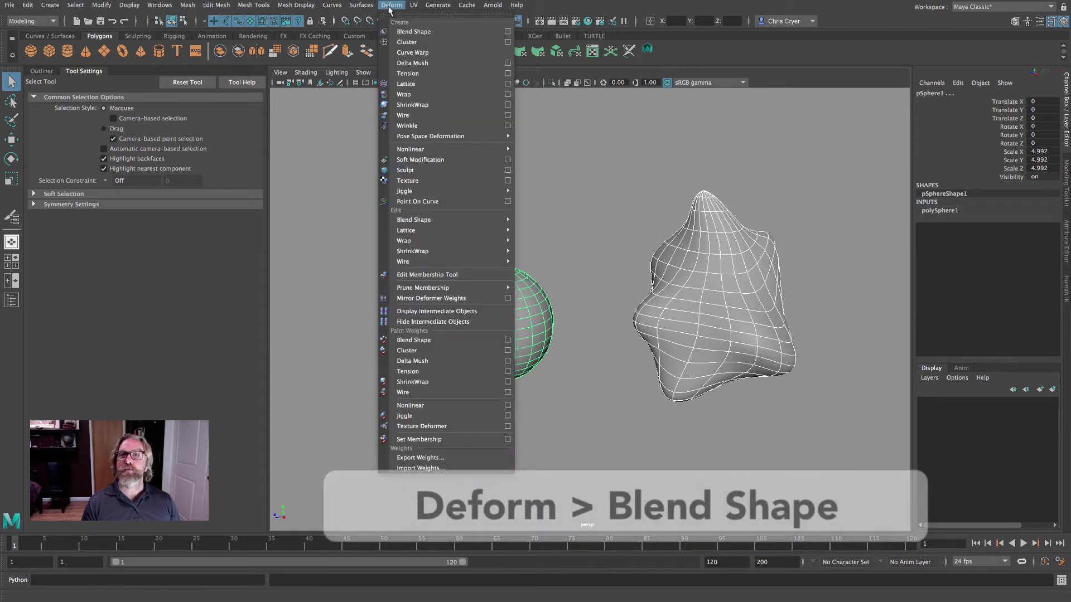
{"action": "left_click", "coordinate": [406, 31]}
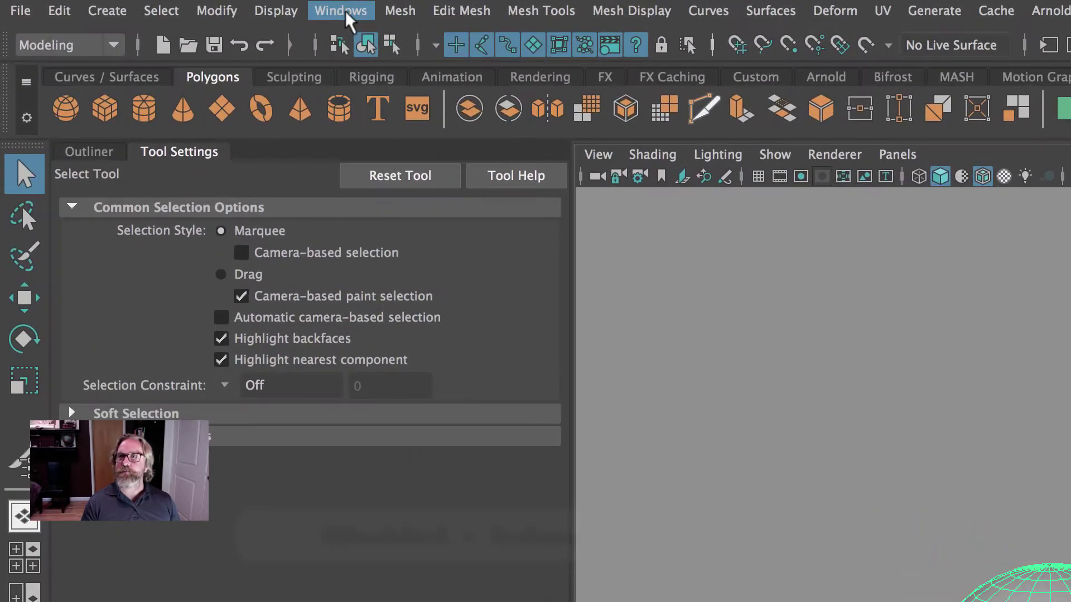
Step: Open the Shape Editor for the new blend shape
{"action": "left_click", "coordinate": [349, 17]}
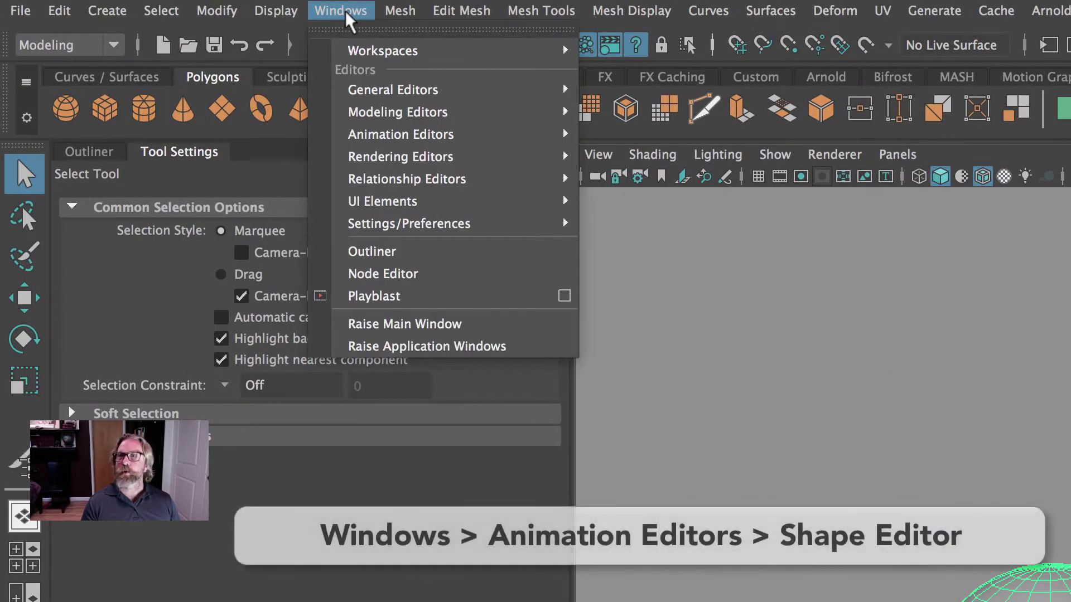
{"action": "mouse_move", "coordinate": [429, 131]}
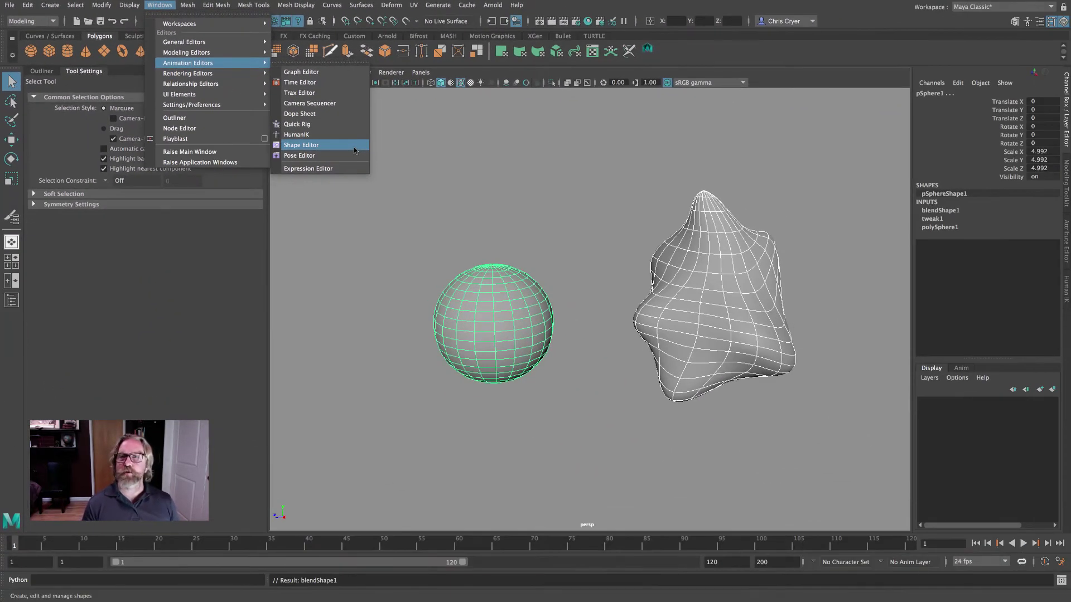
{"action": "left_click", "coordinate": [308, 146]}
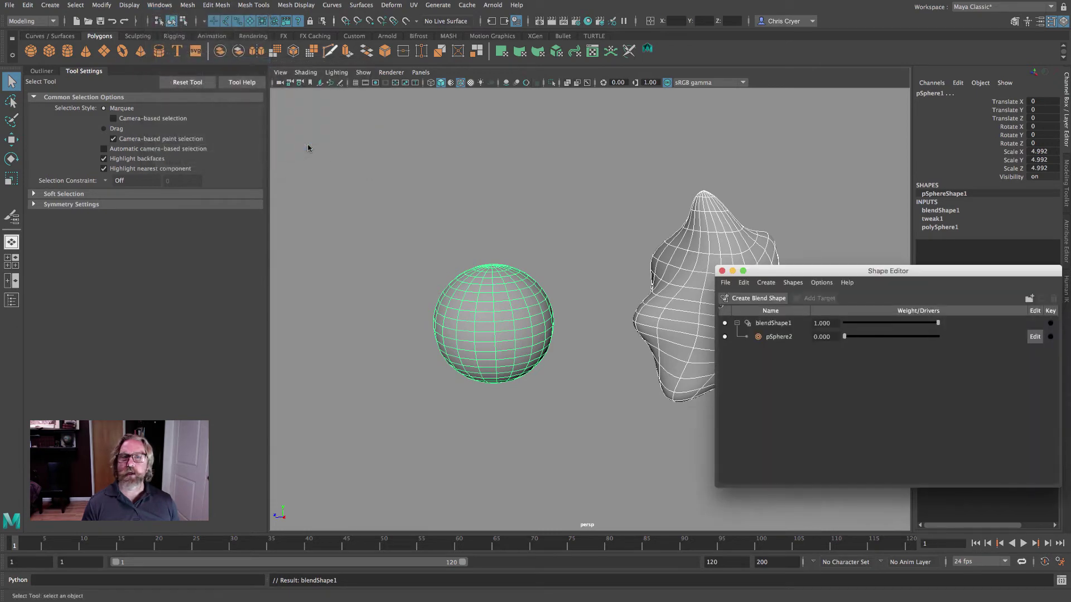
Step: Move the Shape Editor clear of the two meshes and raise the pSphere2 target weight to 1.000
{"action": "left_click_drag", "start_coordinate": [803, 271], "coordinate": [767, 92]}
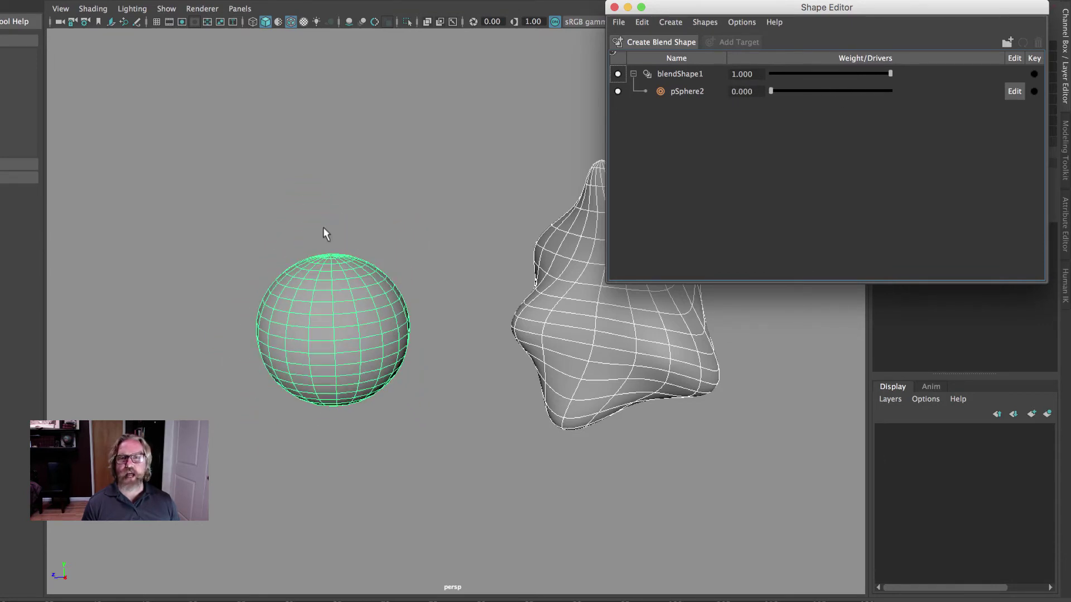
{"action": "left_click_drag", "start_coordinate": [713, 7], "coordinate": [855, 0]}
{"action": "left_click_drag", "start_coordinate": [913, 77], "coordinate": [1060, 82]}
Step: Switch the target mesh to vertex mode and ready the Move tool on the soft-selected vertices at its peak
{"action": "right_click_drag", "start_coordinate": [597, 168], "coordinate": [552, 168]}
{"action": "key", "text": "e"}
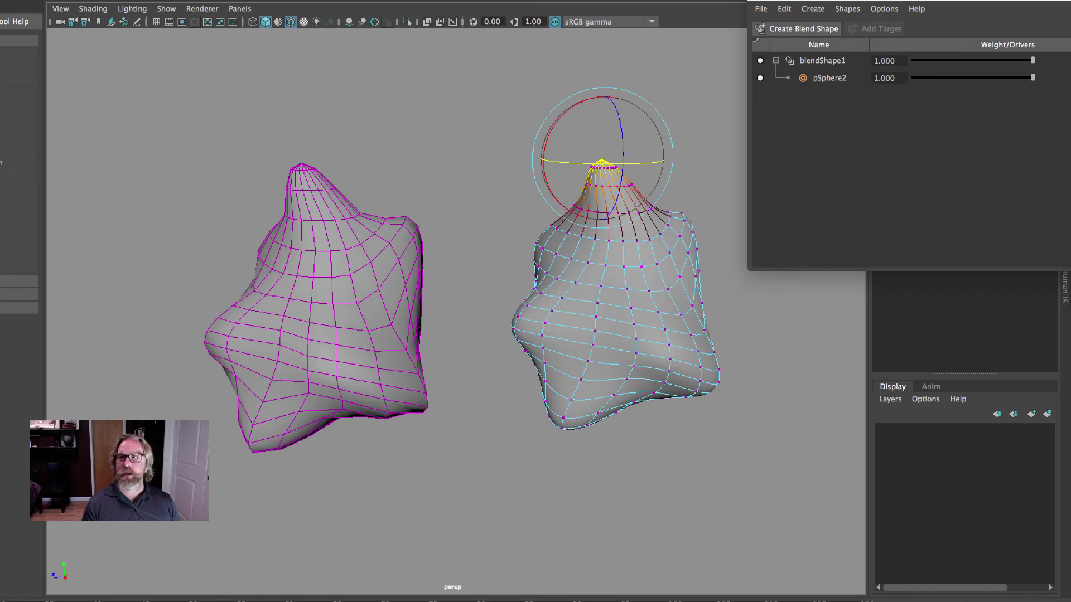
{"action": "key", "text": "w"}
{"action": "left_click_drag", "start_coordinate": [539, 165], "coordinate": [520, 144]}
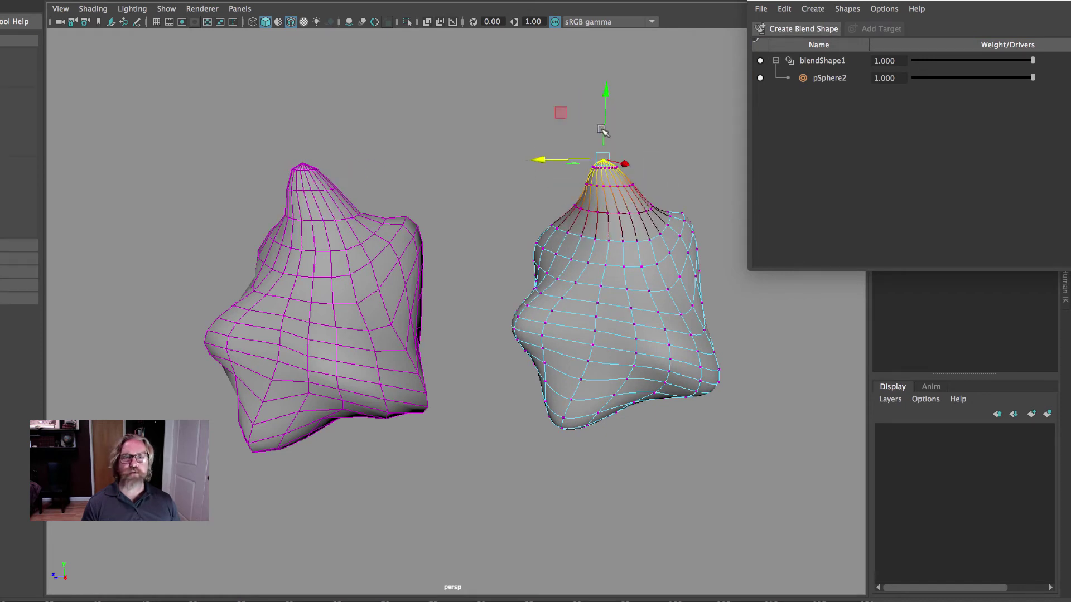
Step: Reshape the sculpted target mesh by lowering its top tip and pulling the upper side vertices sideways with soft selection
{"action": "left_click_drag", "start_coordinate": [603, 118], "coordinate": [604, 131]}
{"action": "left_click", "coordinate": [656, 266]}
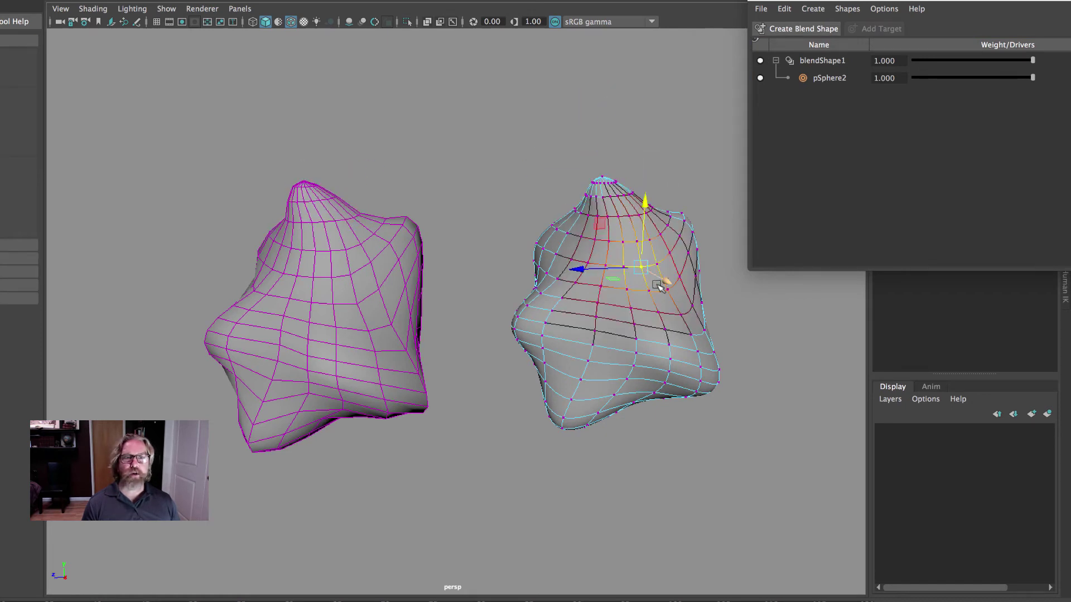
{"action": "left_click_drag", "start_coordinate": [656, 266], "coordinate": [677, 275]}
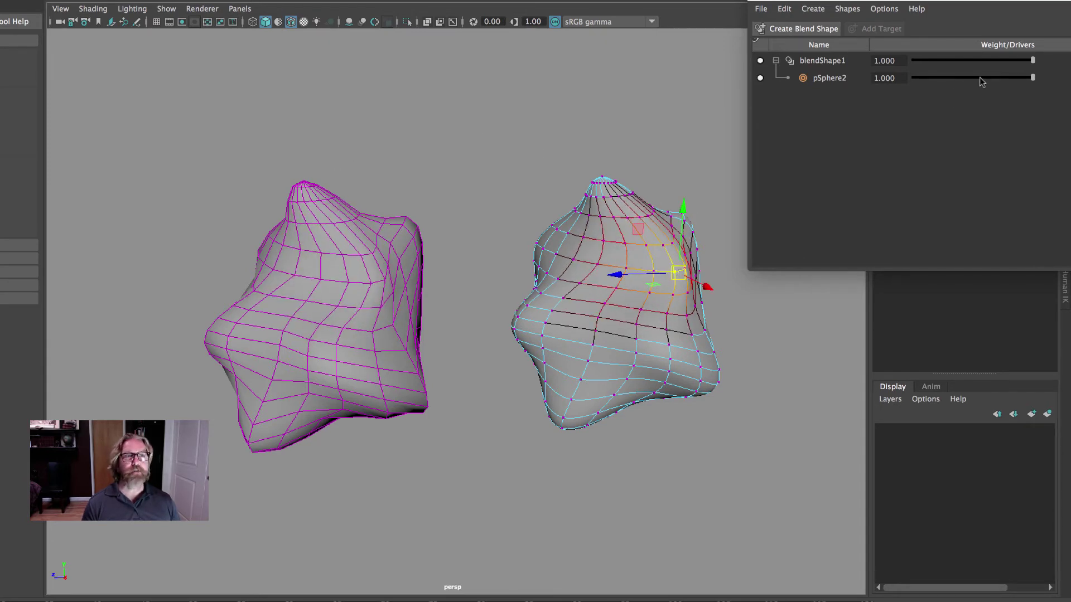
Step: Set the pSphere2 target weight to 0 and delete the sculpted target mesh in object mode
{"action": "left_click_drag", "start_coordinate": [980, 79], "coordinate": [849, 77]}
{"action": "left_click_drag", "start_coordinate": [932, 79], "coordinate": [883, 73]}
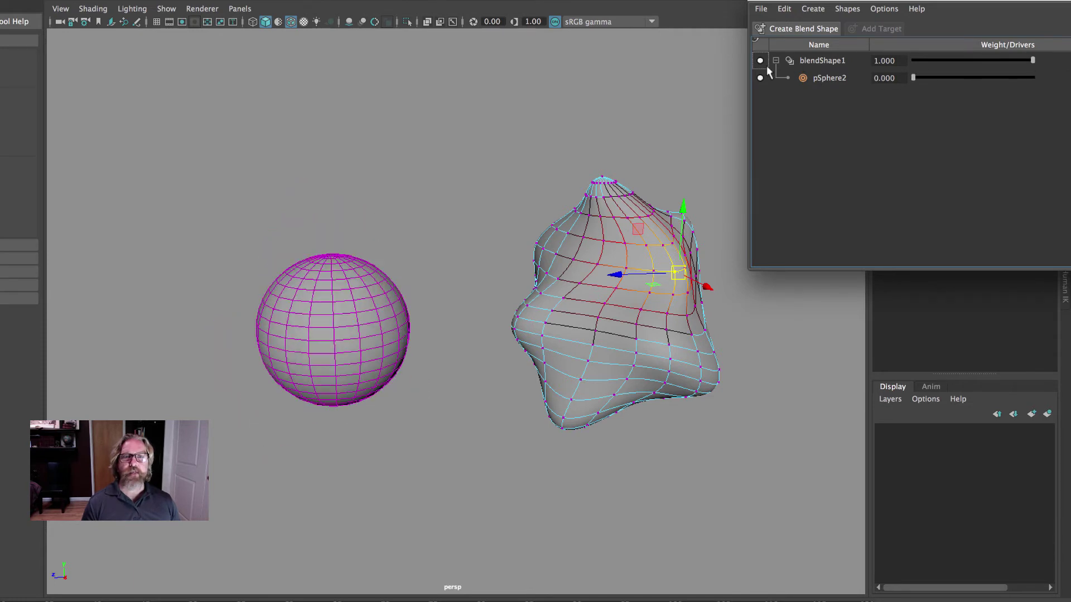
{"action": "right_click", "coordinate": [615, 227]}
{"action": "right_click_drag", "start_coordinate": [616, 227], "coordinate": [665, 155]}
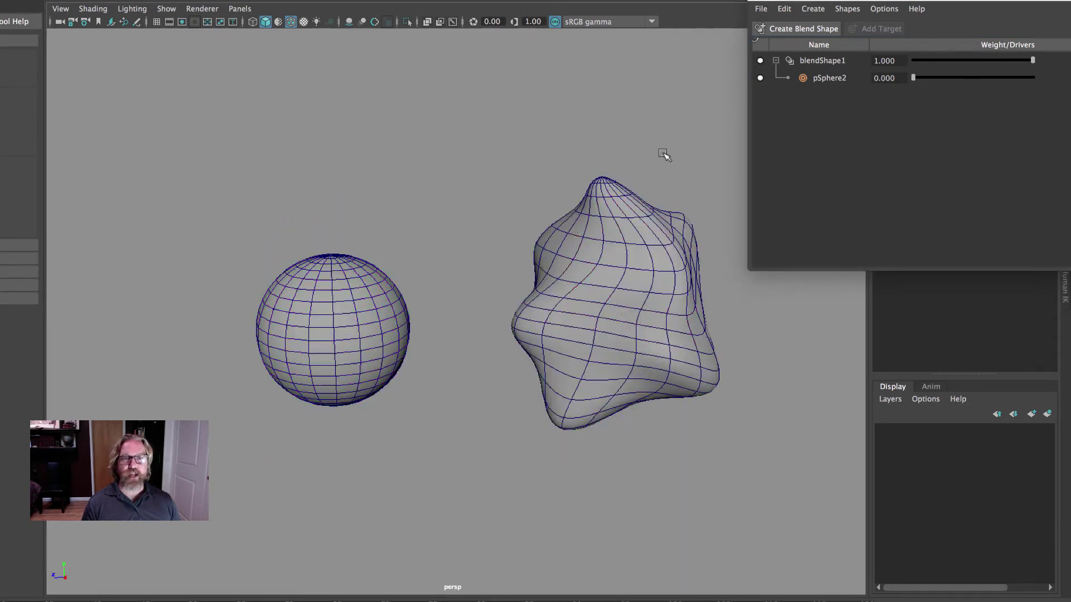
{"action": "left_click", "coordinate": [704, 335]}
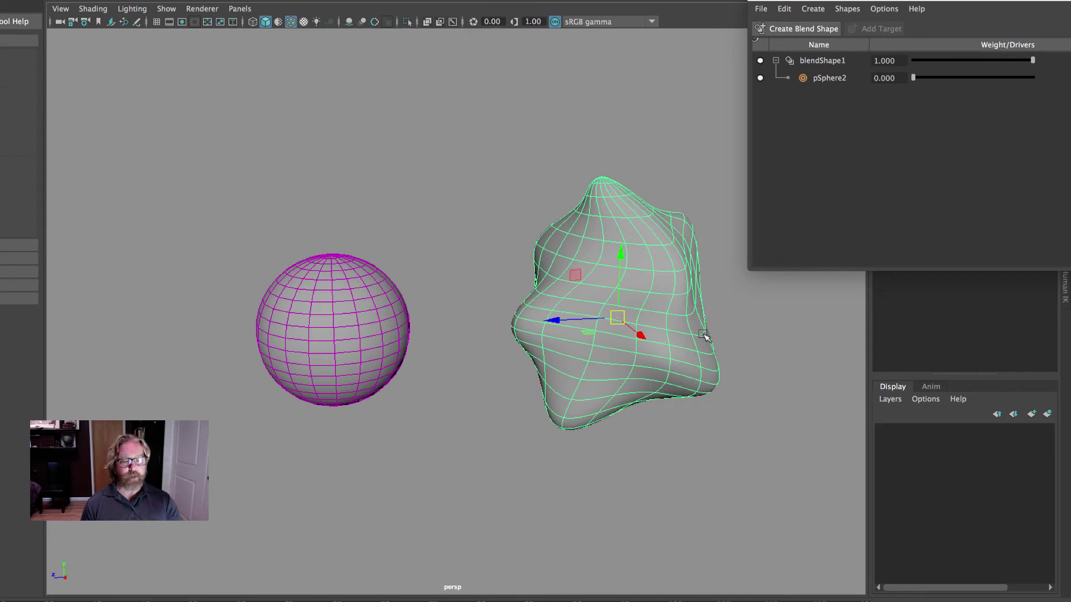
{"action": "key", "text": "Delete"}
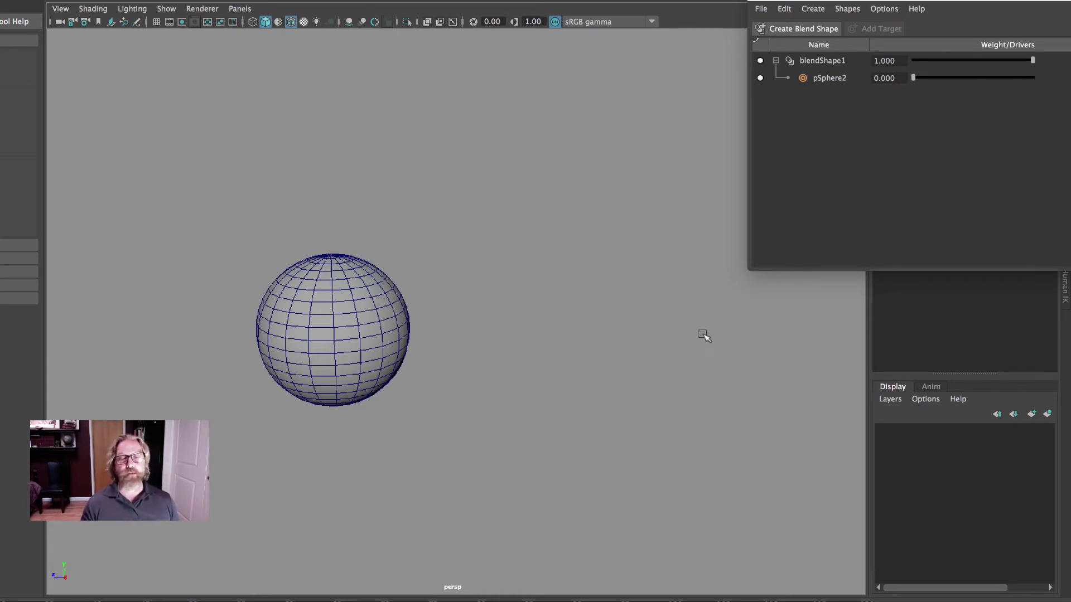
Step: Test the pSphere2 blend target by raising its weight to 1 and returning it to 0
{"action": "left_click_drag", "start_coordinate": [914, 77], "coordinate": [1070, 78]}
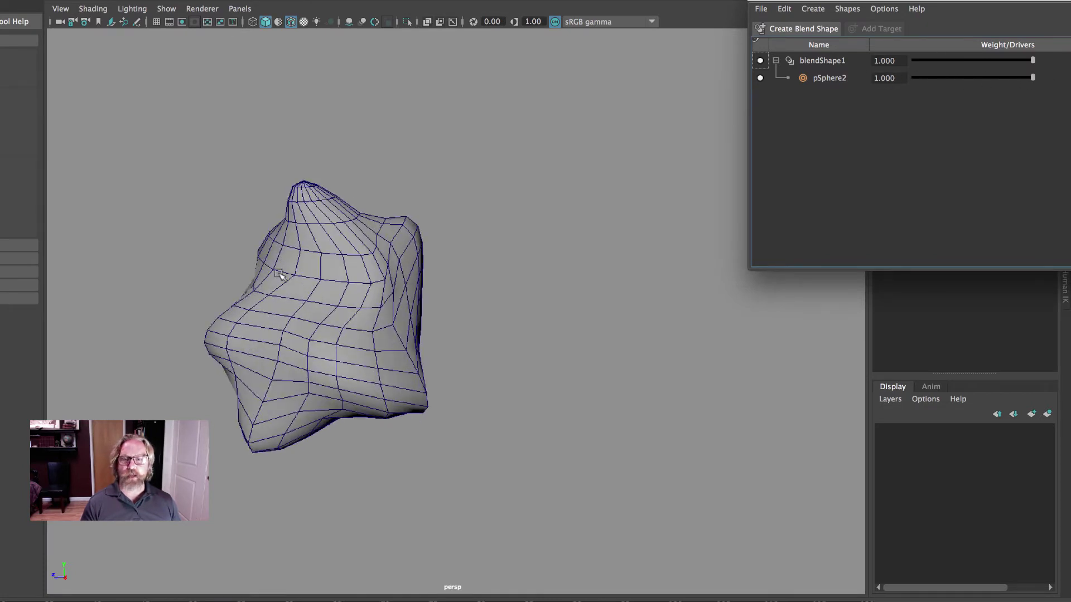
{"action": "left_click", "coordinate": [371, 268]}
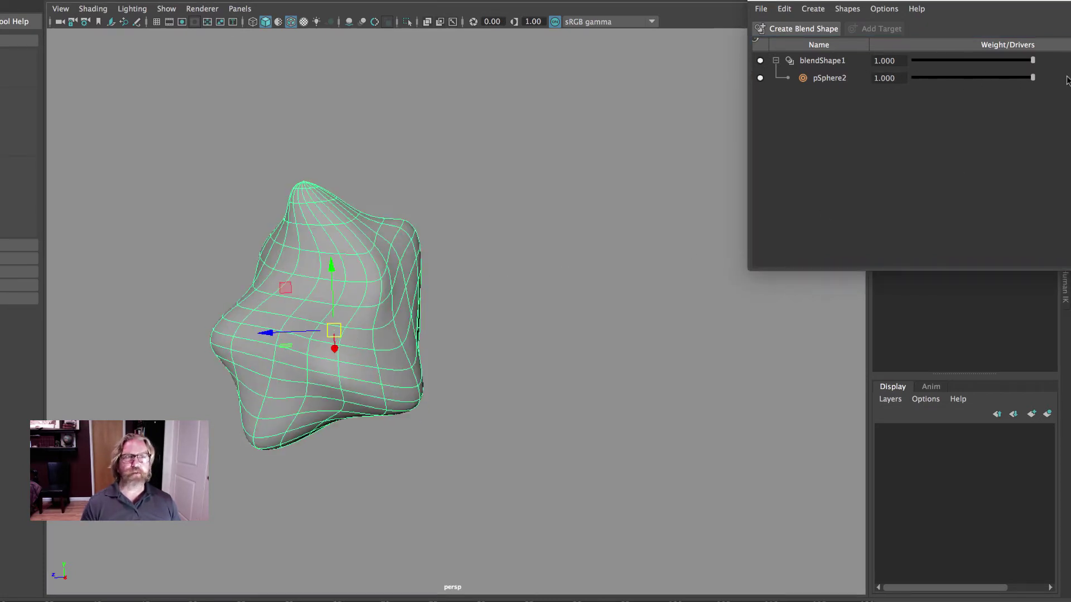
{"action": "left_click", "coordinate": [604, 172]}
{"action": "left_click_drag", "start_coordinate": [1029, 78], "coordinate": [885, 76]}
{"action": "left_click_drag", "start_coordinate": [884, 1], "coordinate": [629, 24]}
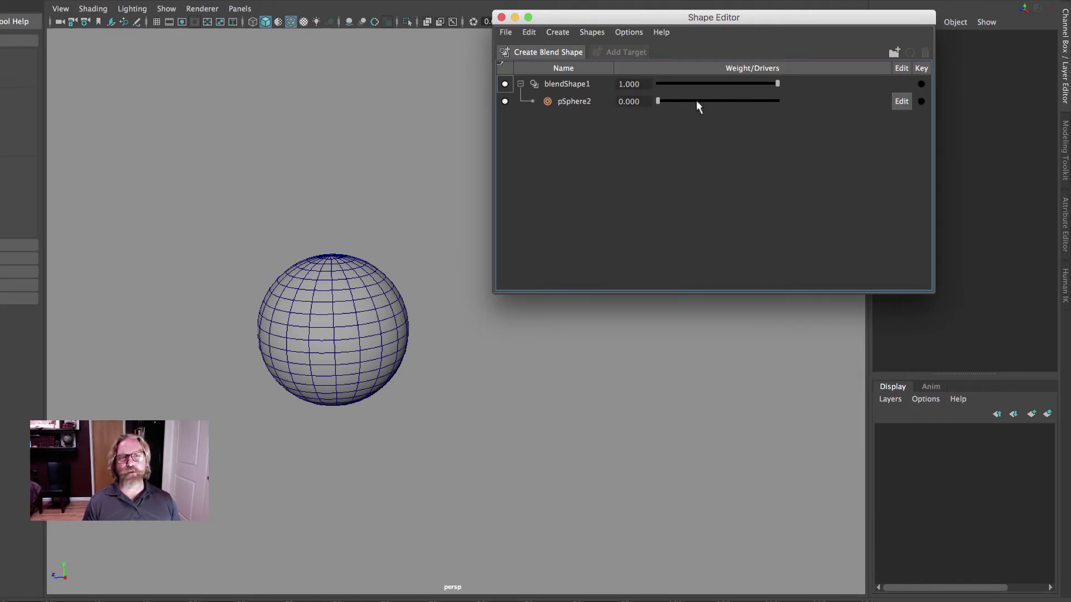
{"action": "right_click", "coordinate": [570, 102]}
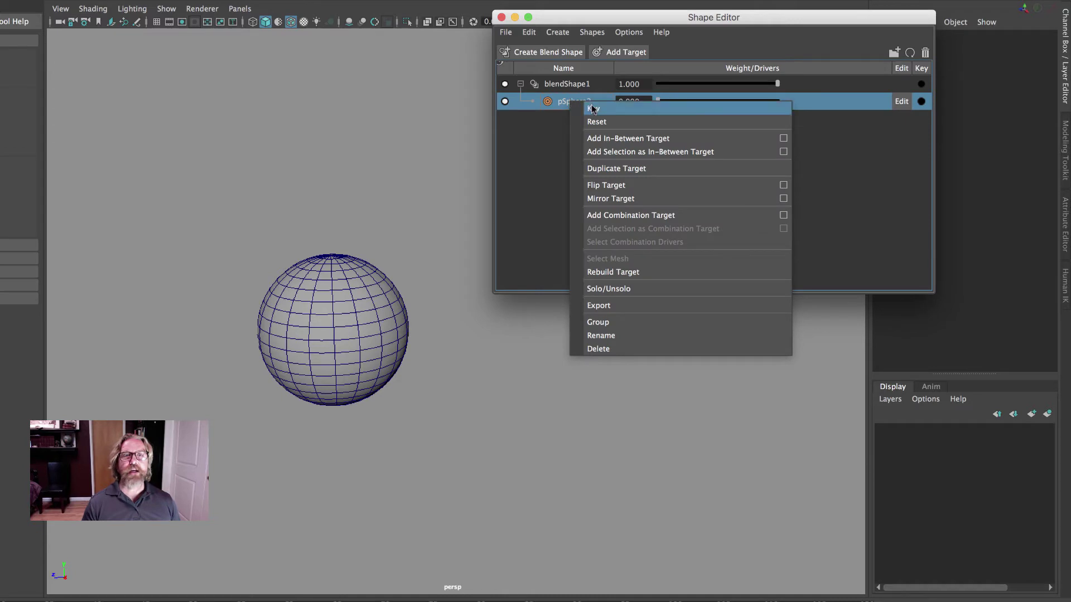
{"action": "left_click", "coordinate": [553, 132]}
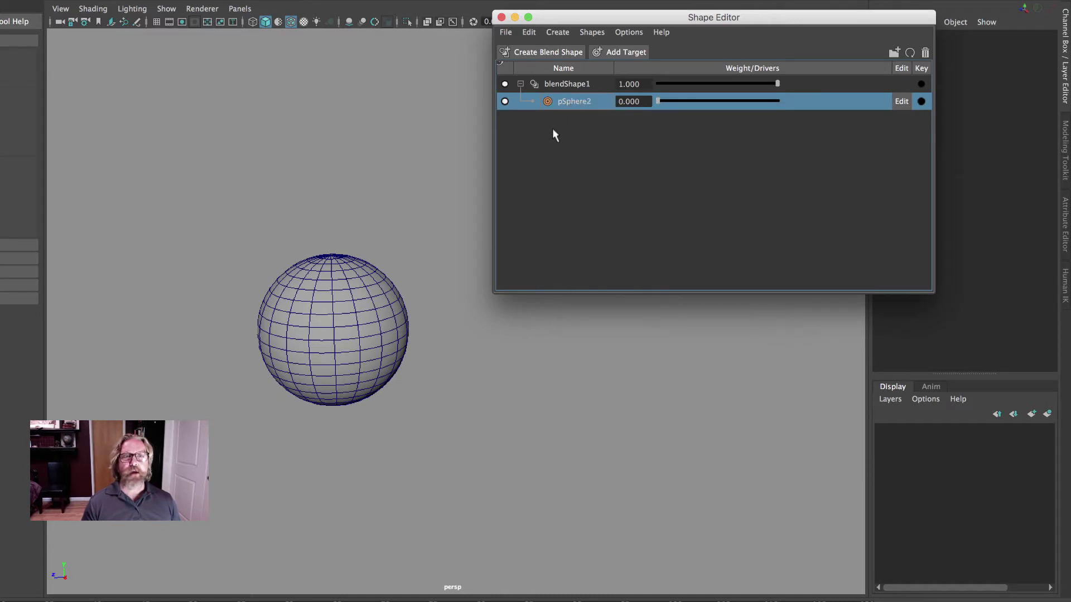
{"action": "left_click", "coordinate": [591, 147]}
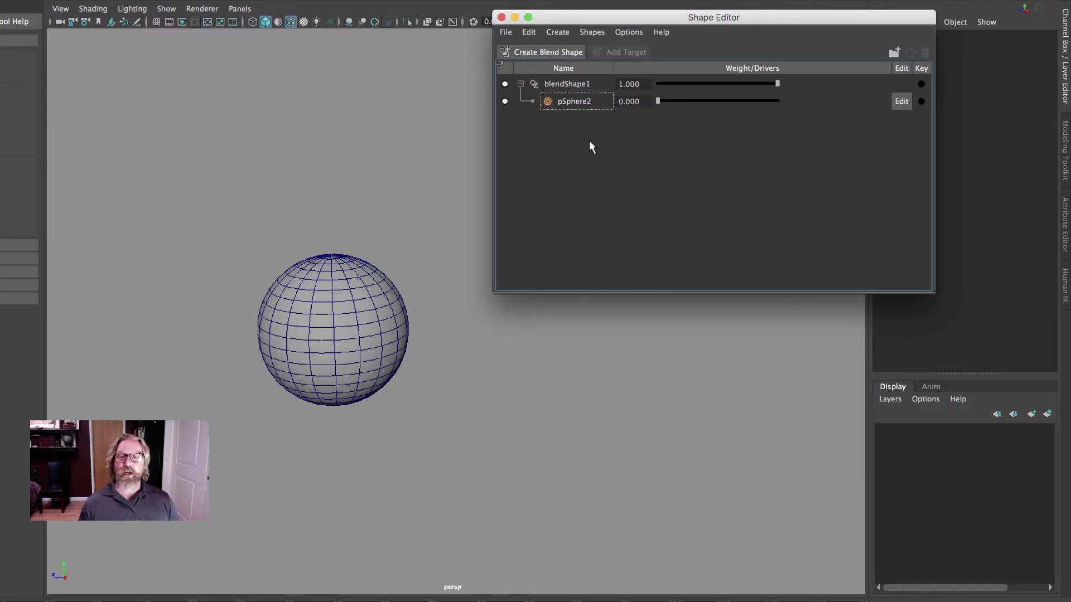
{"action": "left_click_drag", "start_coordinate": [595, 21], "coordinate": [685, 24]}
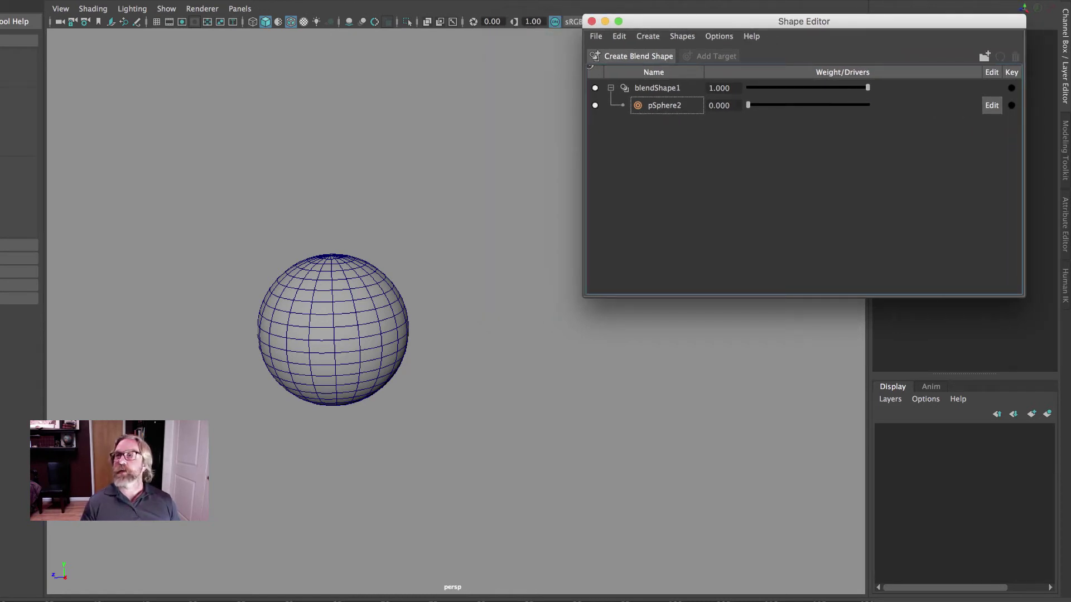
Step: Create a locator and move it straight up above the sphere to a Translate Y of about 12.14
{"action": "left_click", "coordinate": [50, 5]}
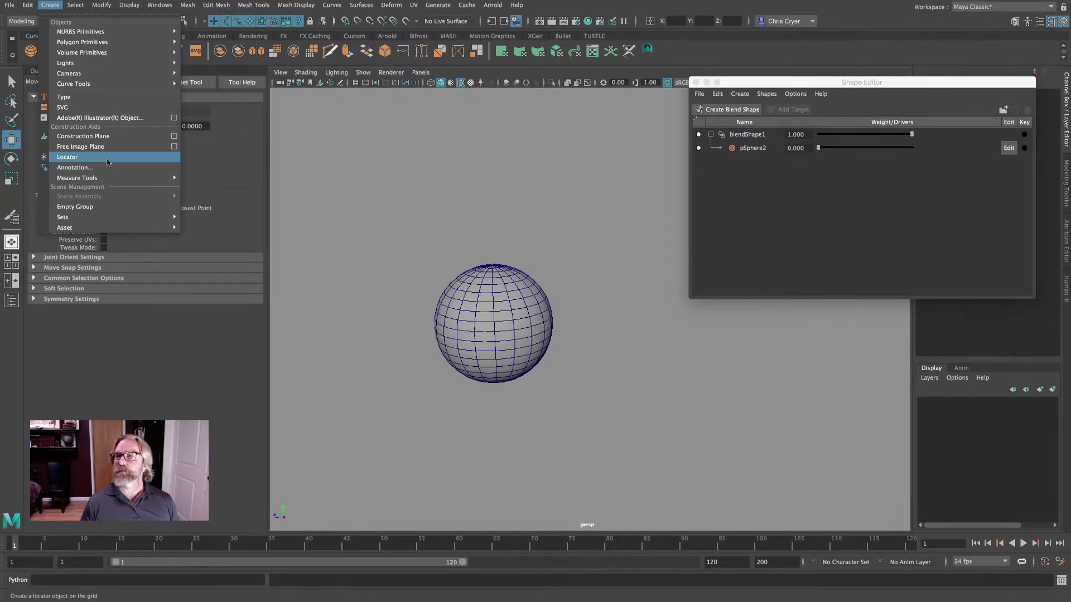
{"action": "left_click", "coordinate": [108, 162]}
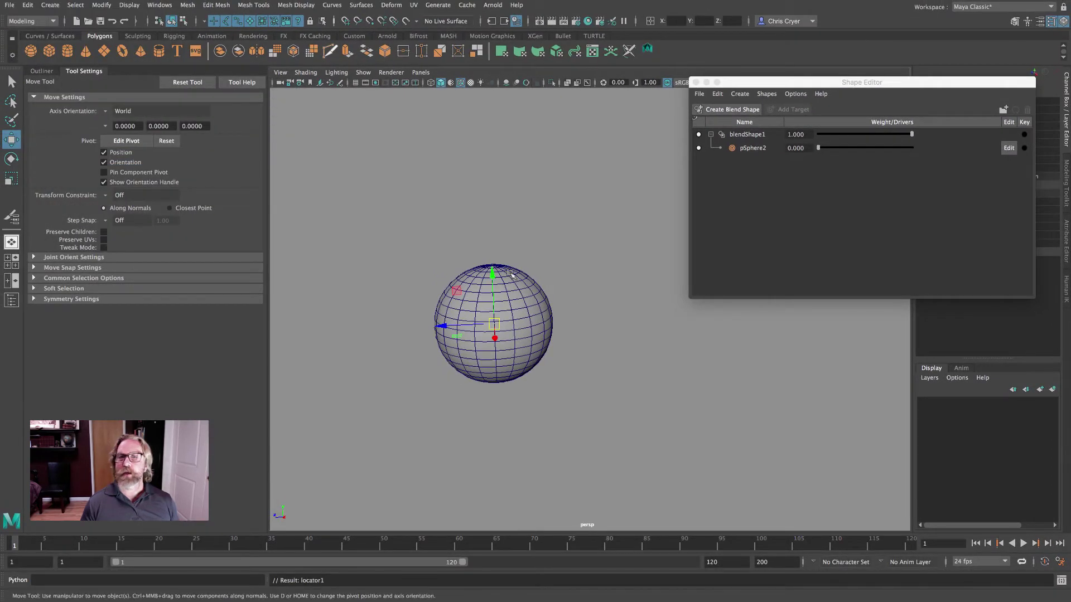
{"action": "left_click_drag", "start_coordinate": [496, 273], "coordinate": [501, 119]}
{"action": "left_click_drag", "start_coordinate": [892, 82], "coordinate": [814, 253]}
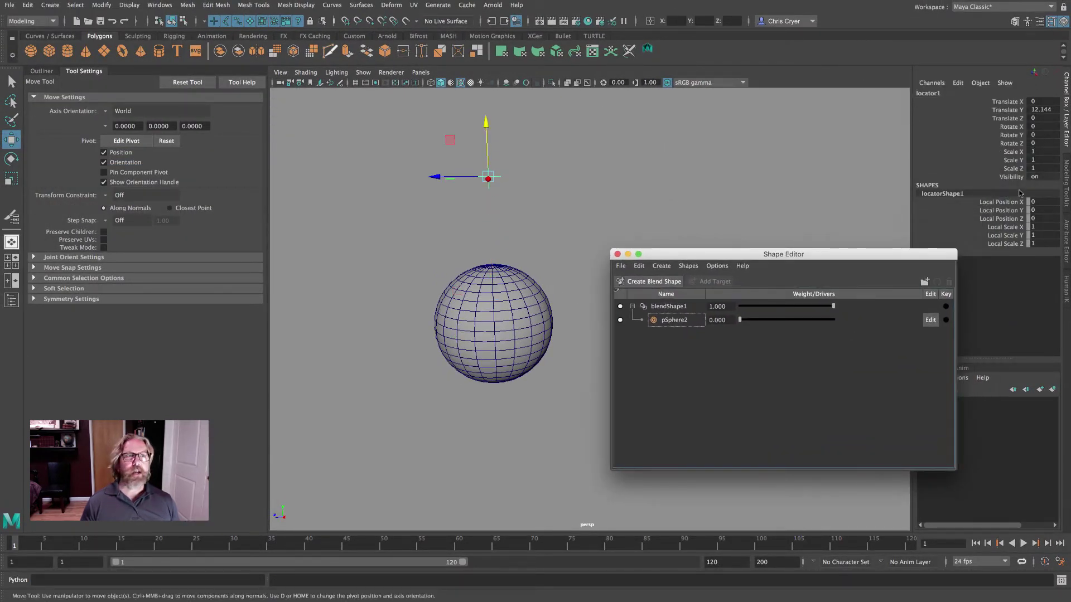
Step: Use Channel Control to make all the locator's translate, rotate, scale and visibility channels nonkeyable and hidden
{"action": "left_click", "coordinate": [164, 6]}
{"action": "mouse_move", "coordinate": [172, 43]}
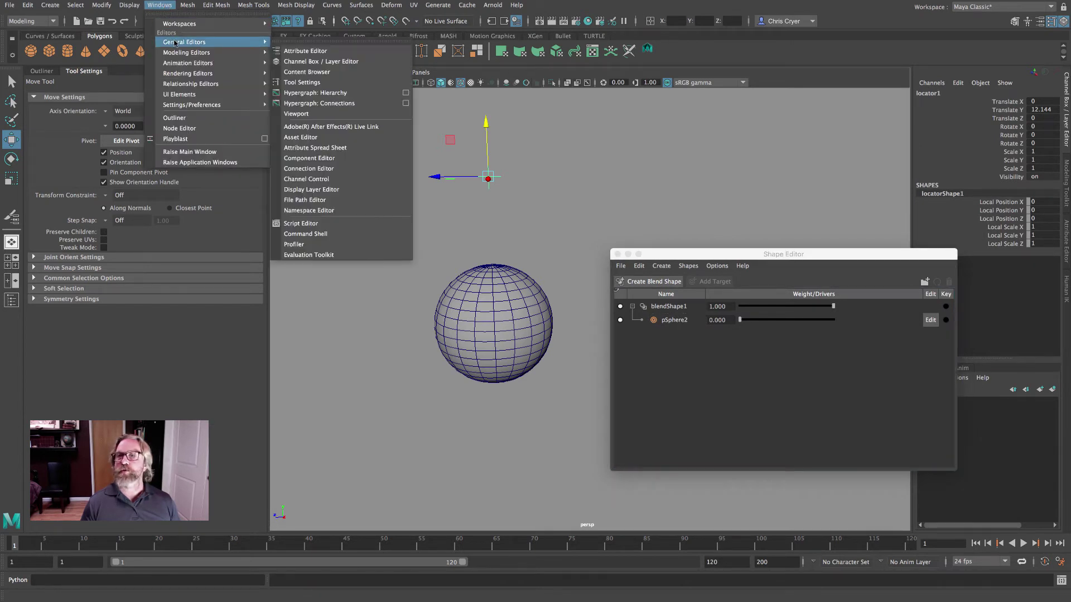
{"action": "left_click", "coordinate": [306, 179]}
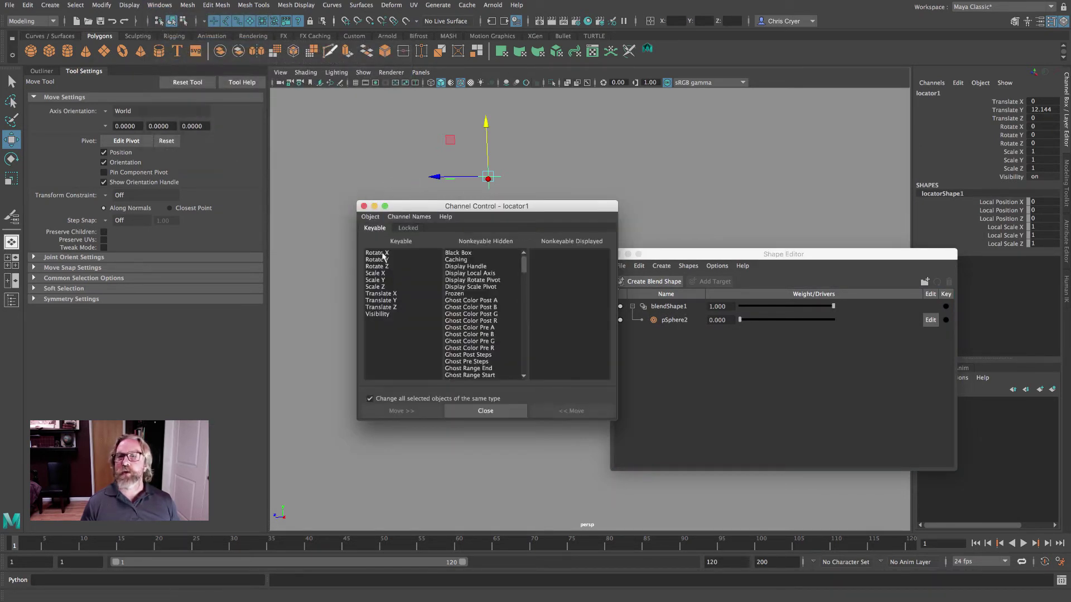
{"action": "left_click_drag", "start_coordinate": [384, 256], "coordinate": [383, 347]}
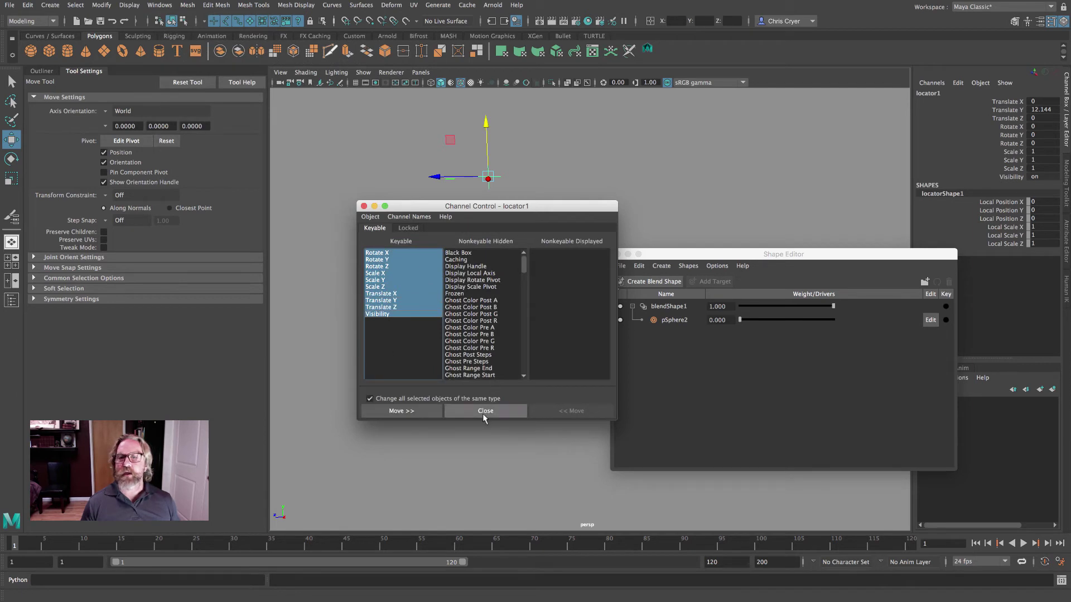
{"action": "left_click", "coordinate": [410, 412]}
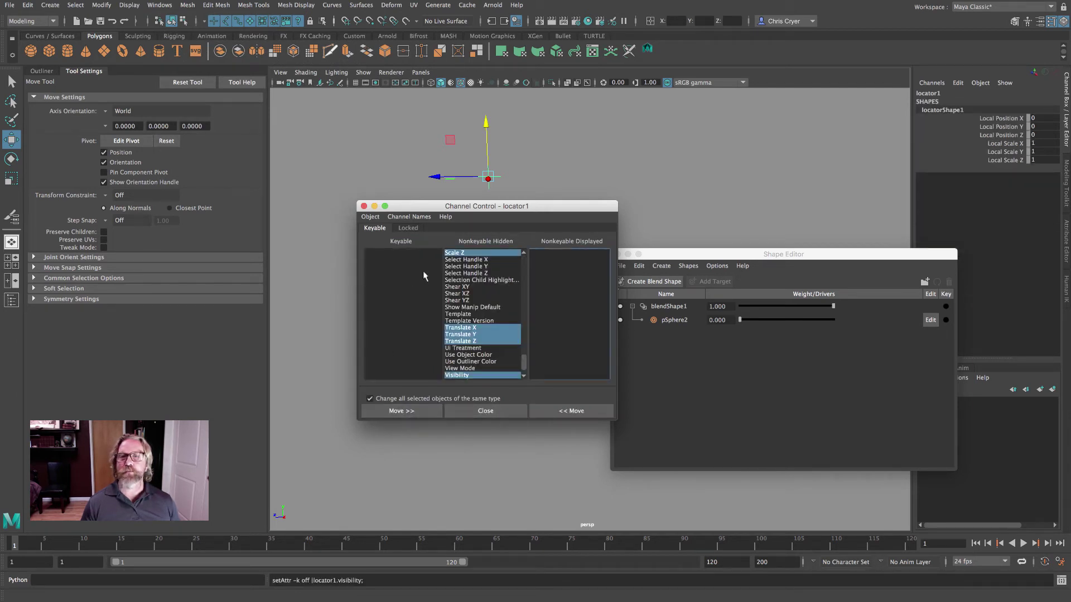
{"action": "left_click", "coordinate": [364, 206]}
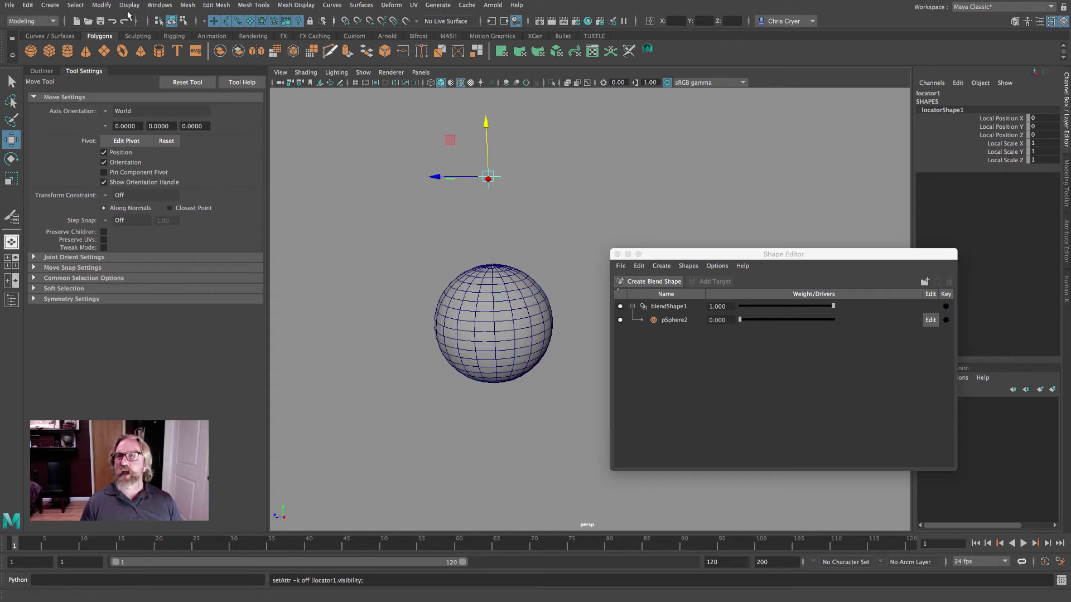
Step: Add a keyable float attribute named Blob to the locator, with minimum 0, maximum 1 and default 0
{"action": "left_click", "coordinate": [102, 6]}
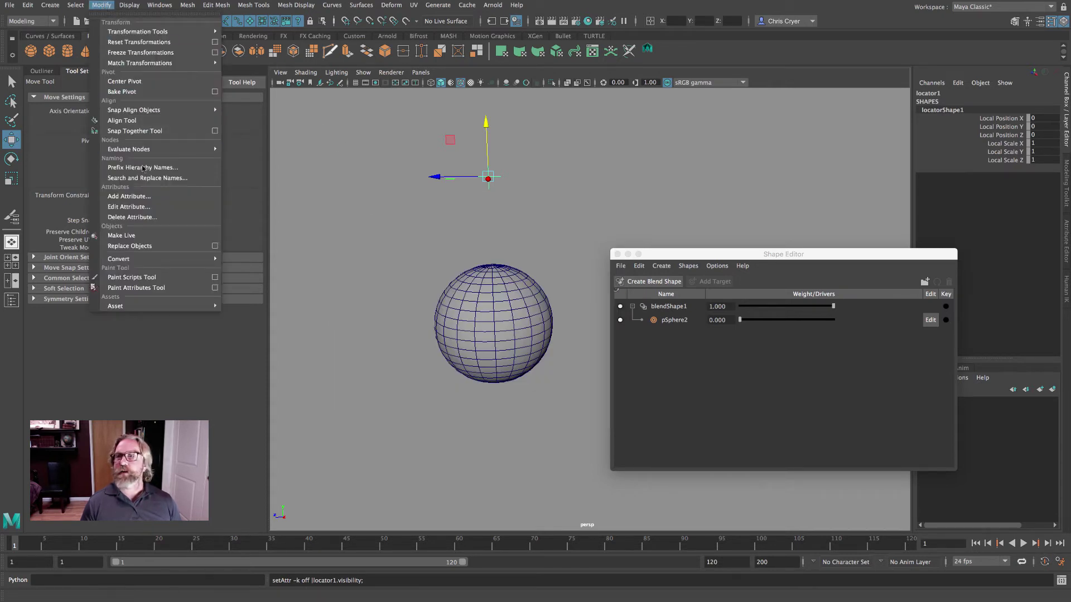
{"action": "left_click", "coordinate": [152, 196]}
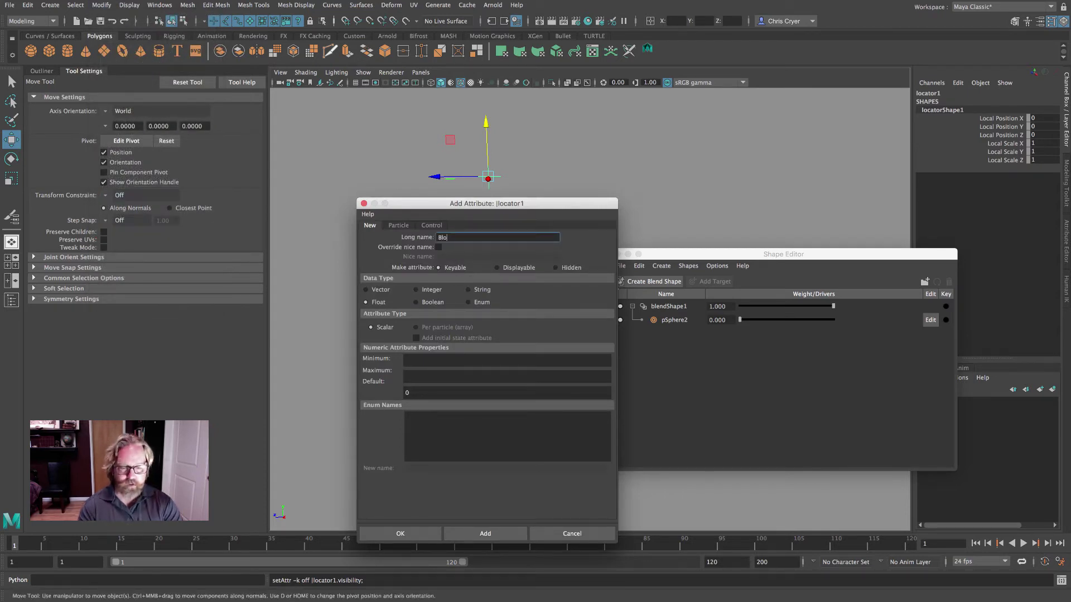
{"action": "key", "text": "Tab"}
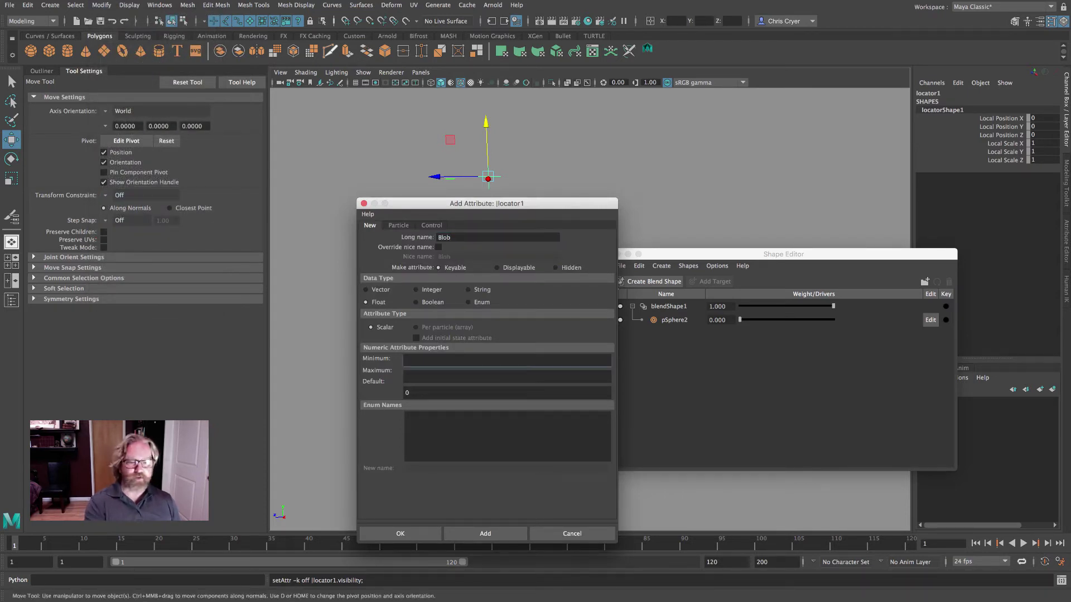
{"action": "key", "text": "Tab"}
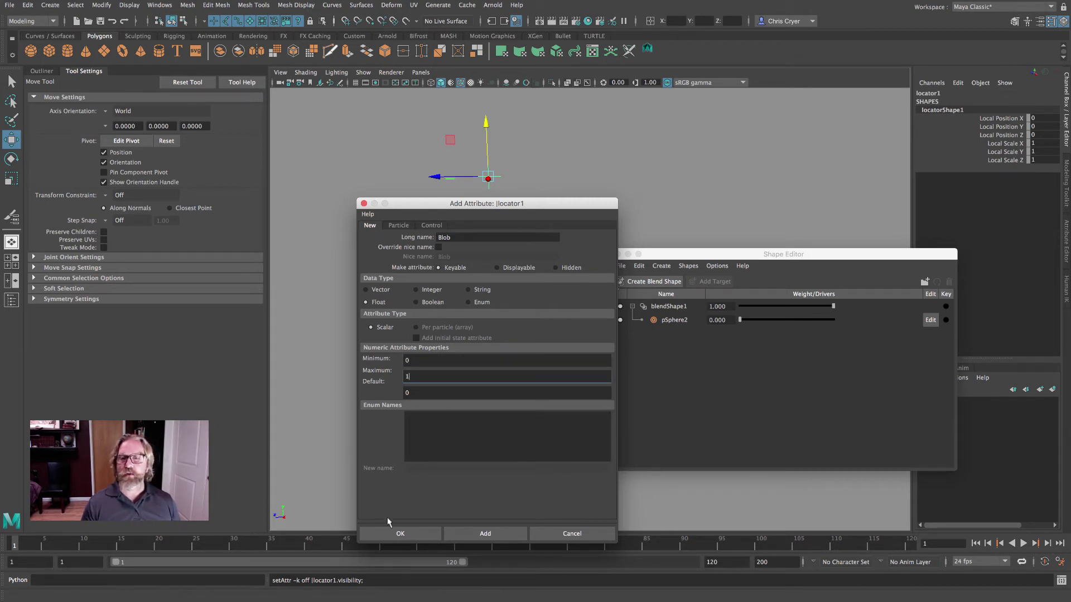
{"action": "left_click", "coordinate": [400, 533]}
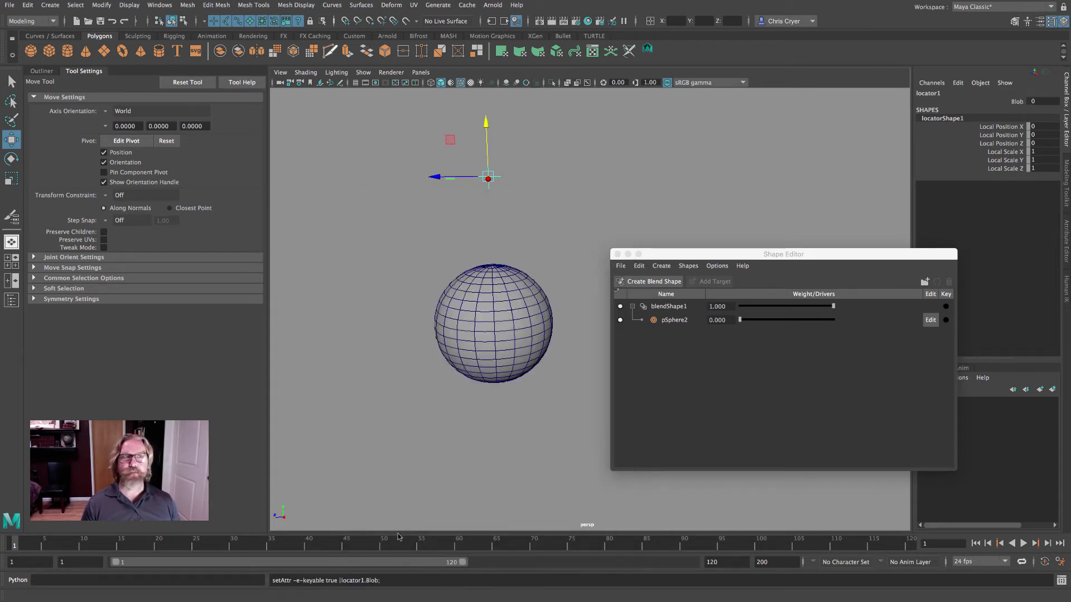
Step: Test the locator's Blob attribute by setting it to 1 and back to 0
{"action": "left_click", "coordinate": [1043, 102]}
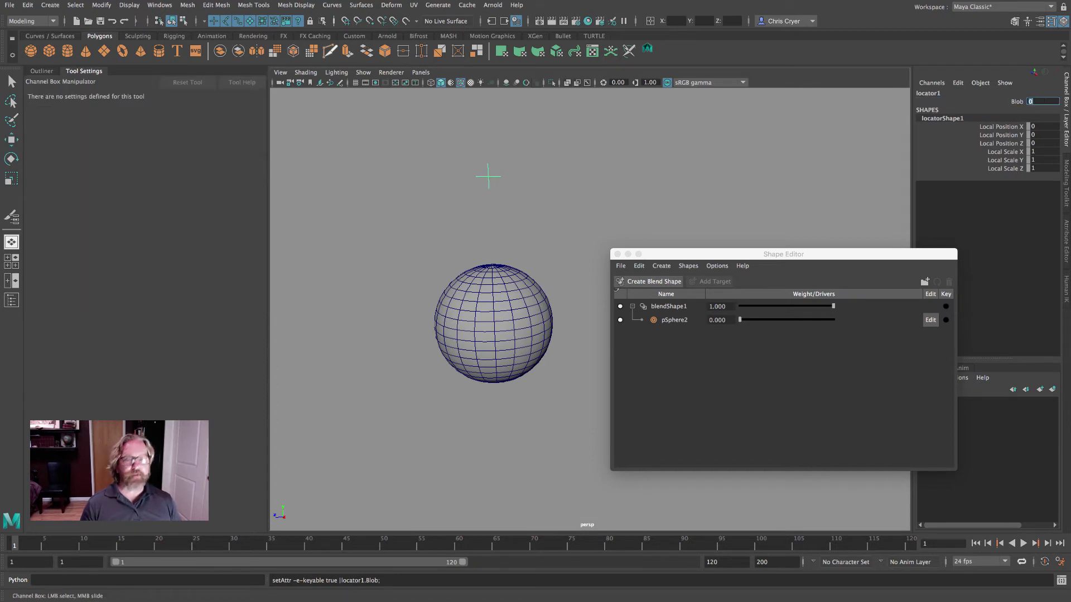
{"action": "type", "text": "1"}
{"action": "key", "text": "Return"}
{"action": "left_click", "coordinate": [1044, 101]}
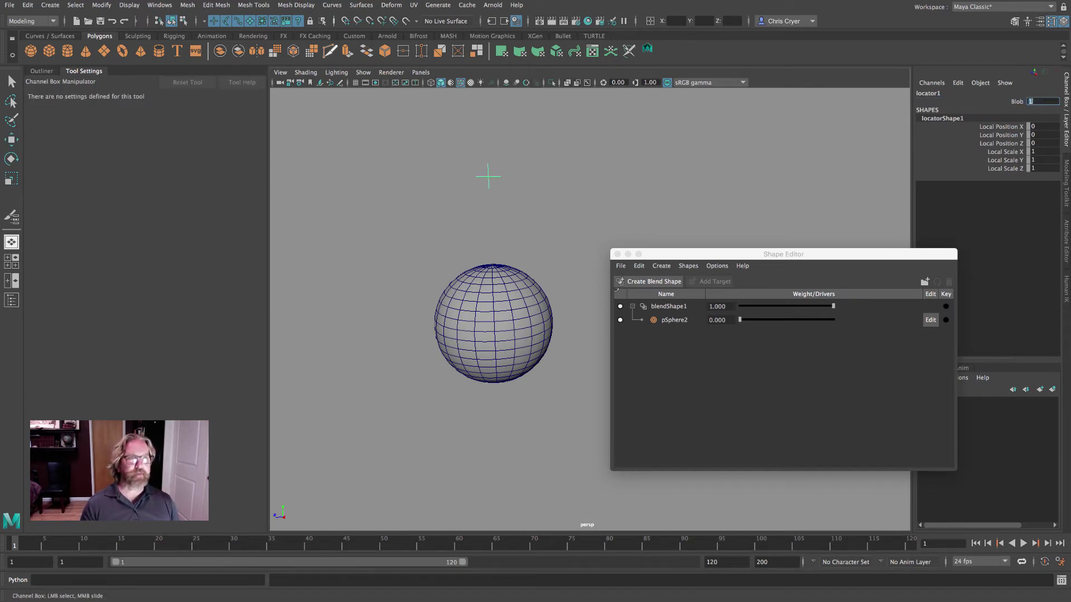
{"action": "type", "text": "0"}
{"action": "key", "text": "Return"}
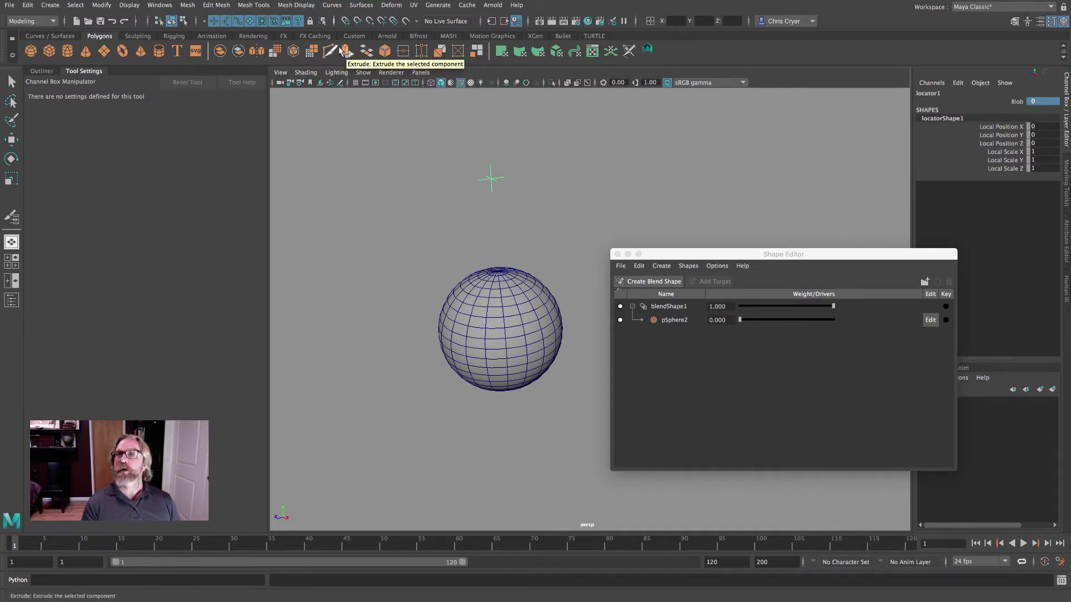
Step: Open Set Driven Key from the Animation menu set and load locator1 as the driver with its Blob attribute selected
{"action": "left_click", "coordinate": [31, 21]}
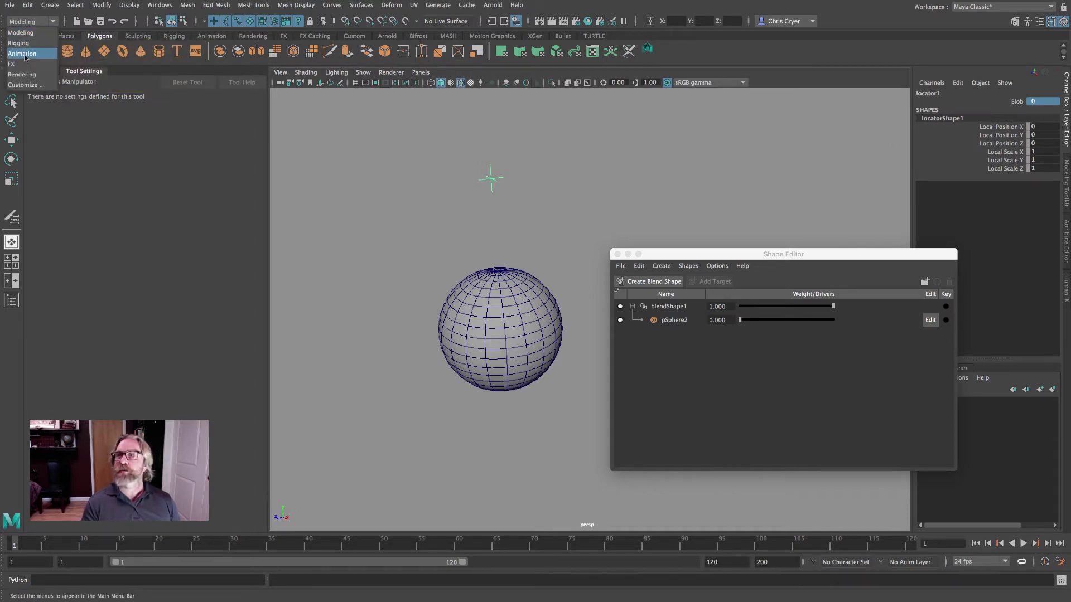
{"action": "left_click", "coordinate": [24, 55]}
{"action": "left_click", "coordinate": [185, 6]}
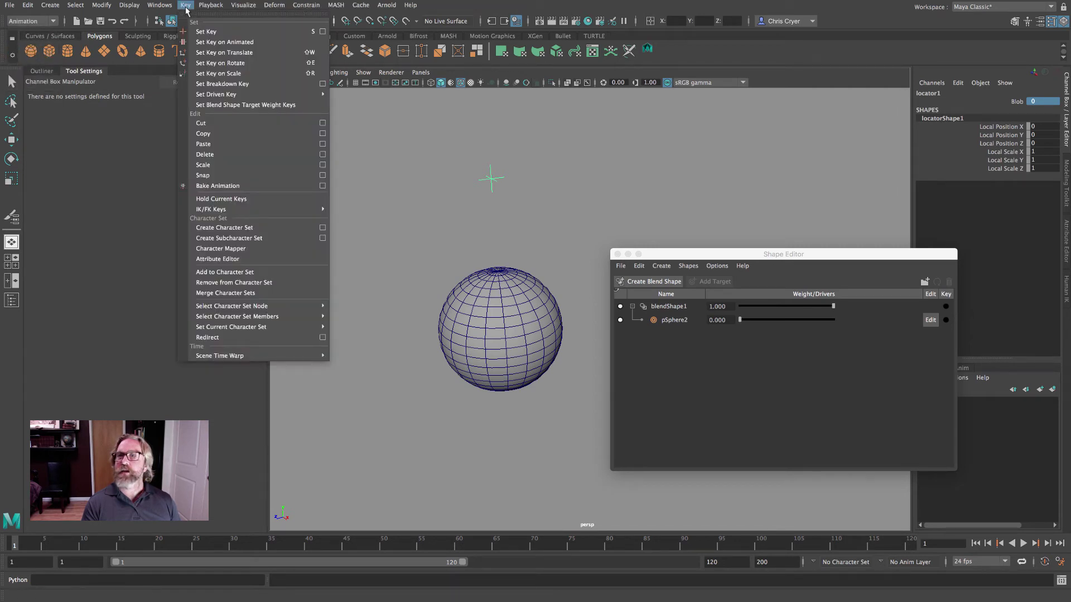
{"action": "mouse_move", "coordinate": [232, 96]}
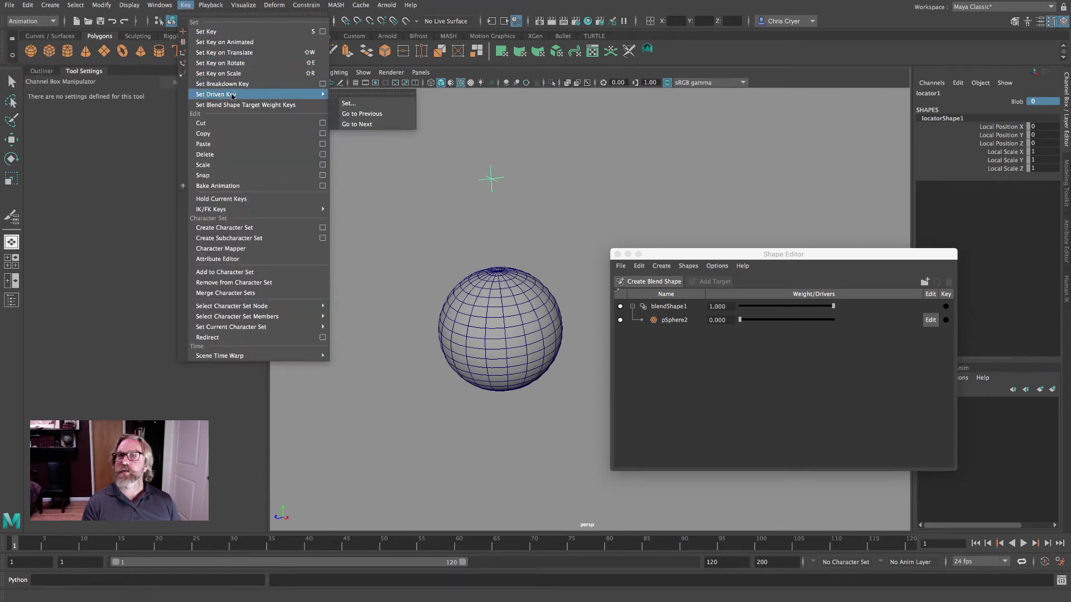
{"action": "left_click", "coordinate": [378, 102]}
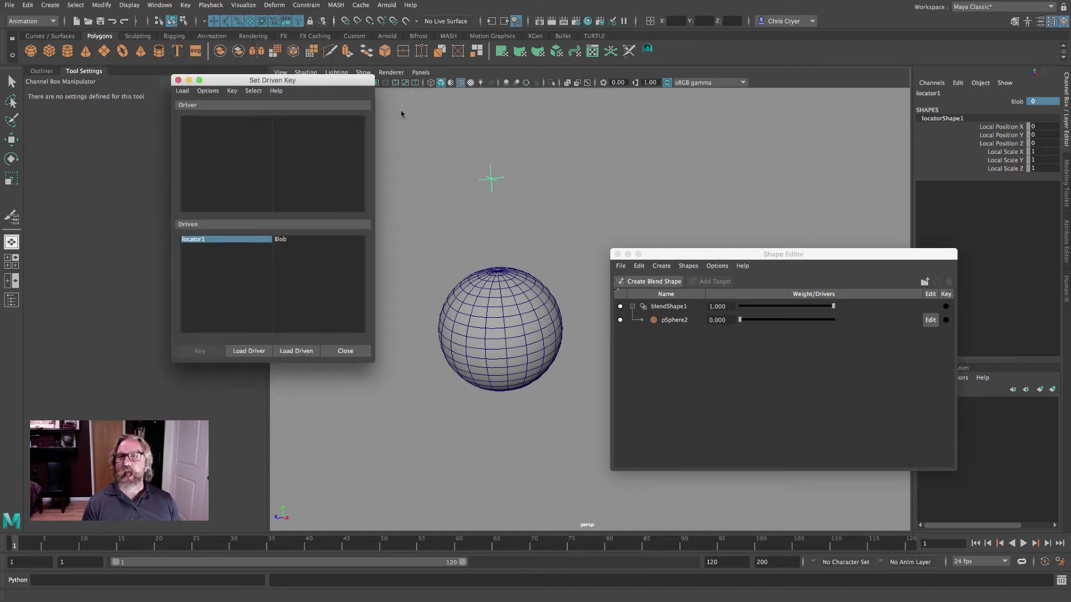
{"action": "left_click", "coordinate": [248, 351]}
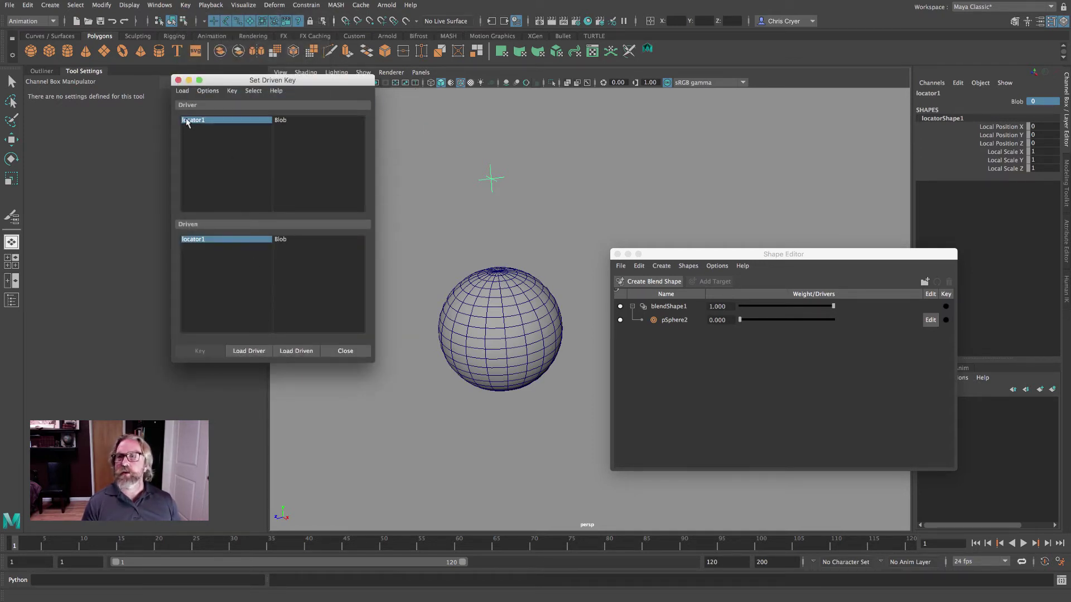
{"action": "left_click", "coordinate": [284, 121]}
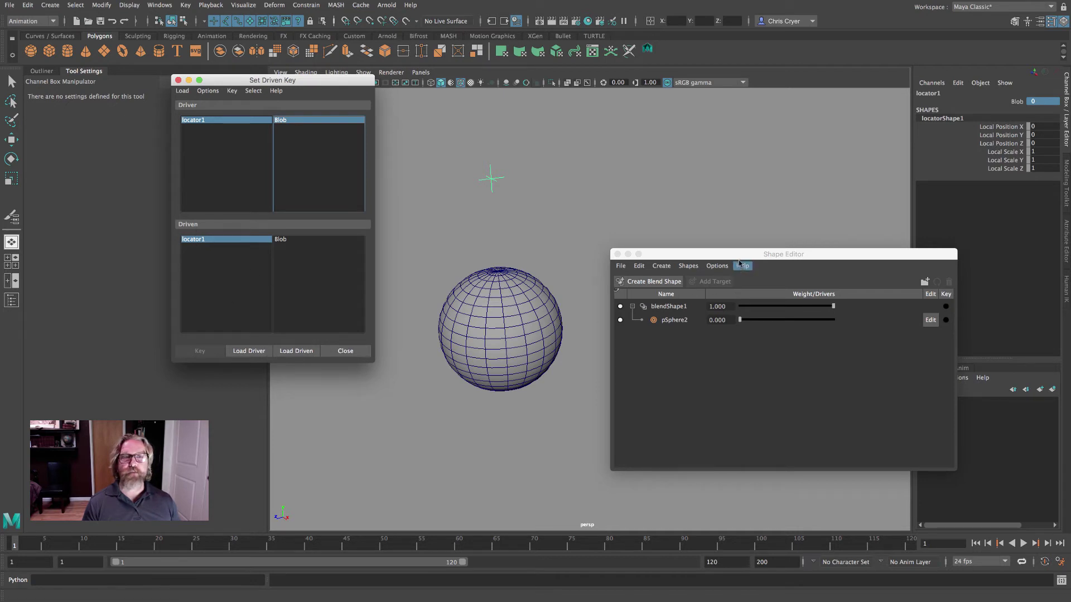
Step: Select the blendShape1 node from the Shape Editor and load it as the driven object in Set Driven Key
{"action": "left_click_drag", "start_coordinate": [736, 254], "coordinate": [660, 202]}
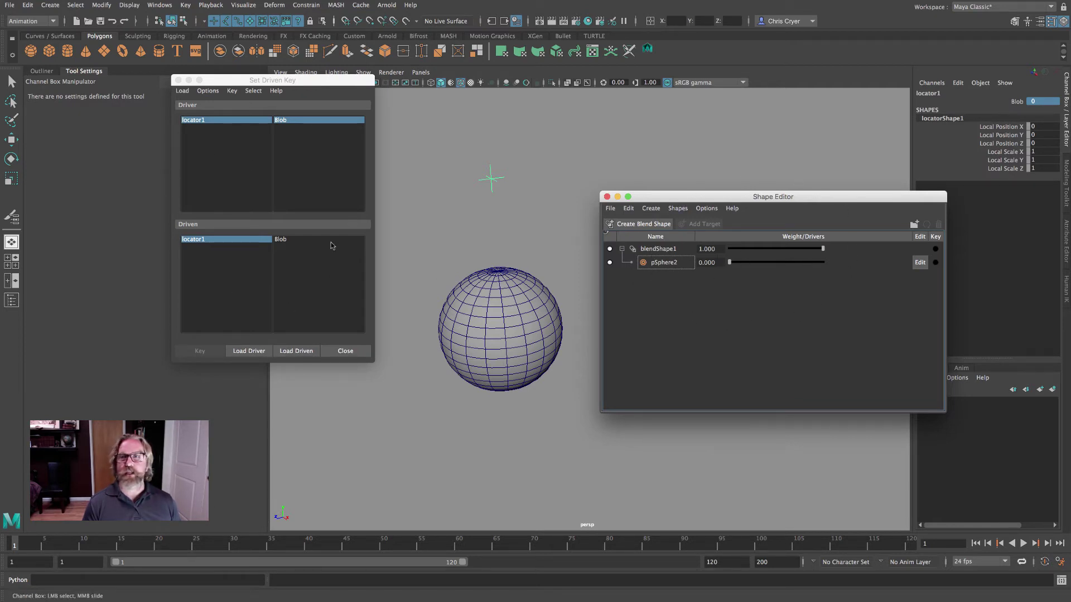
{"action": "right_click", "coordinate": [657, 252]}
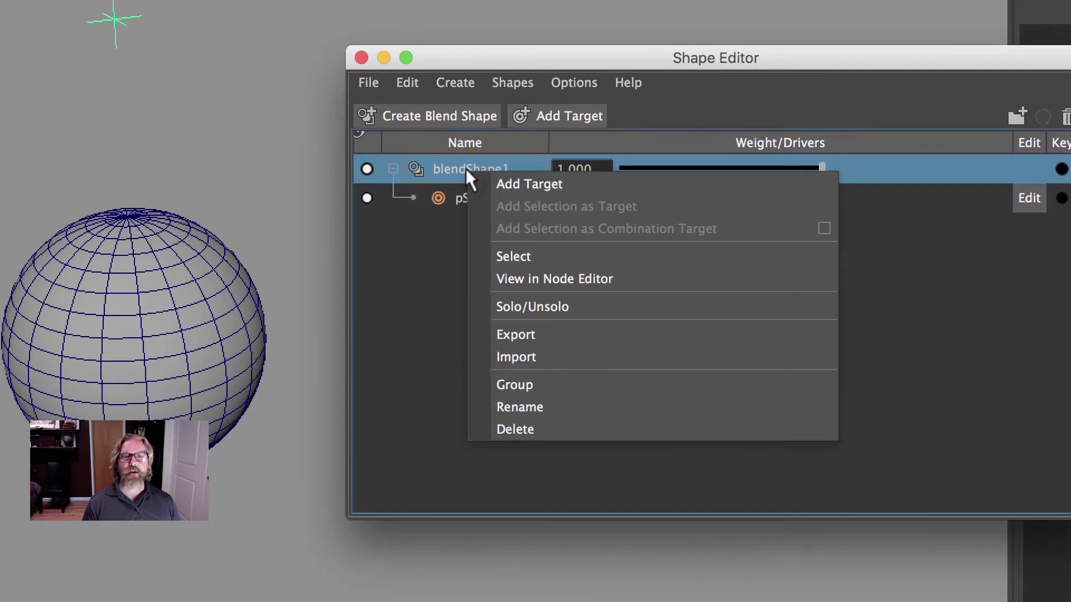
{"action": "left_click", "coordinate": [518, 255]}
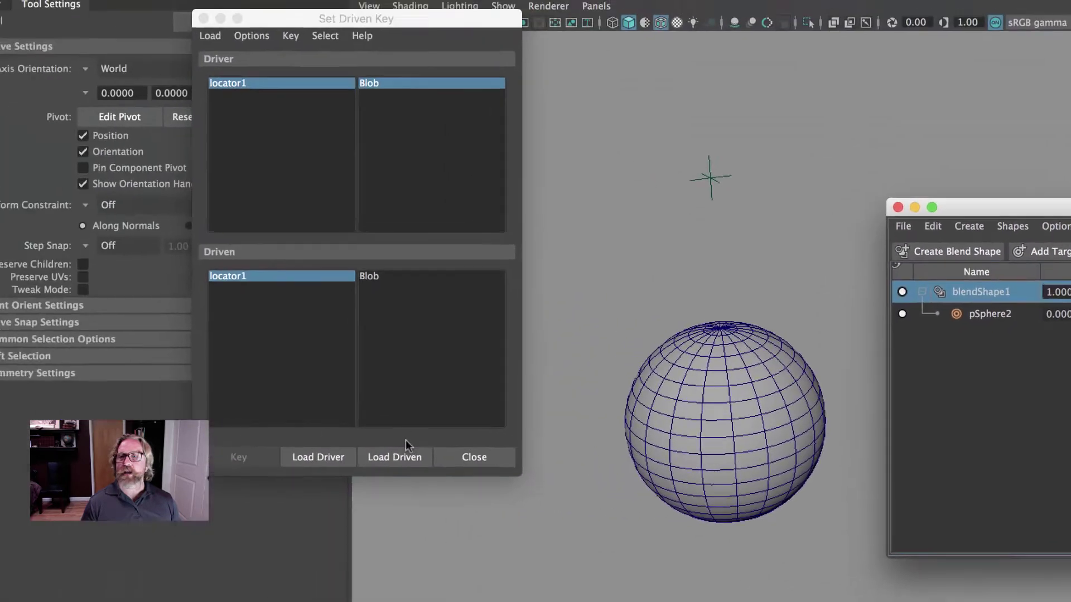
{"action": "left_click", "coordinate": [395, 456]}
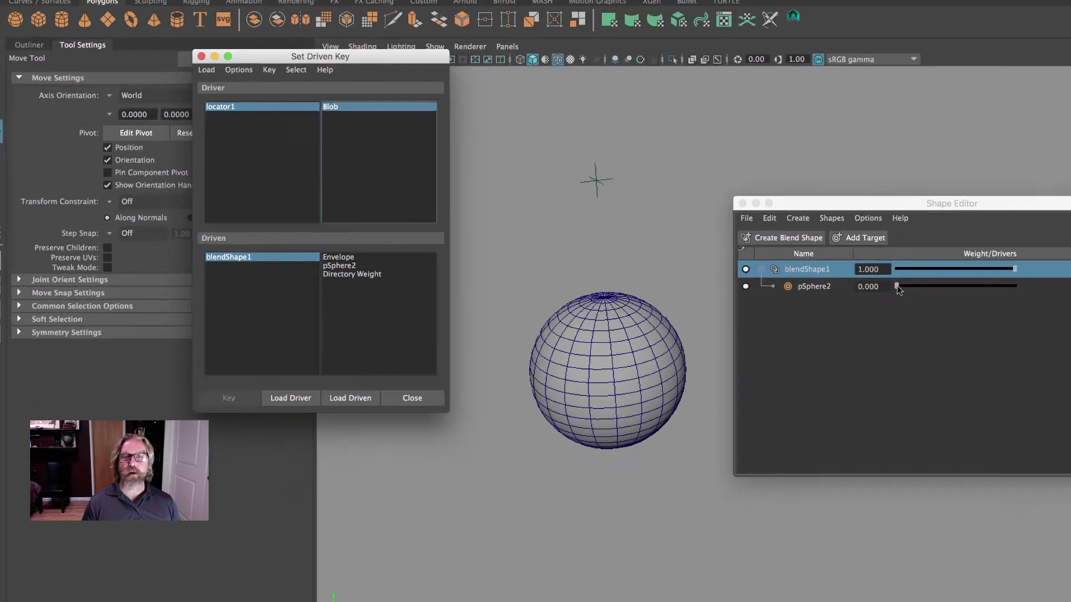
Step: Test the pSphere2 blend shape weight at 1, return it to 0, and choose pSphere2 as the driven attribute
{"action": "left_click_drag", "start_coordinate": [1070, 318], "coordinate": [1070, 328]}
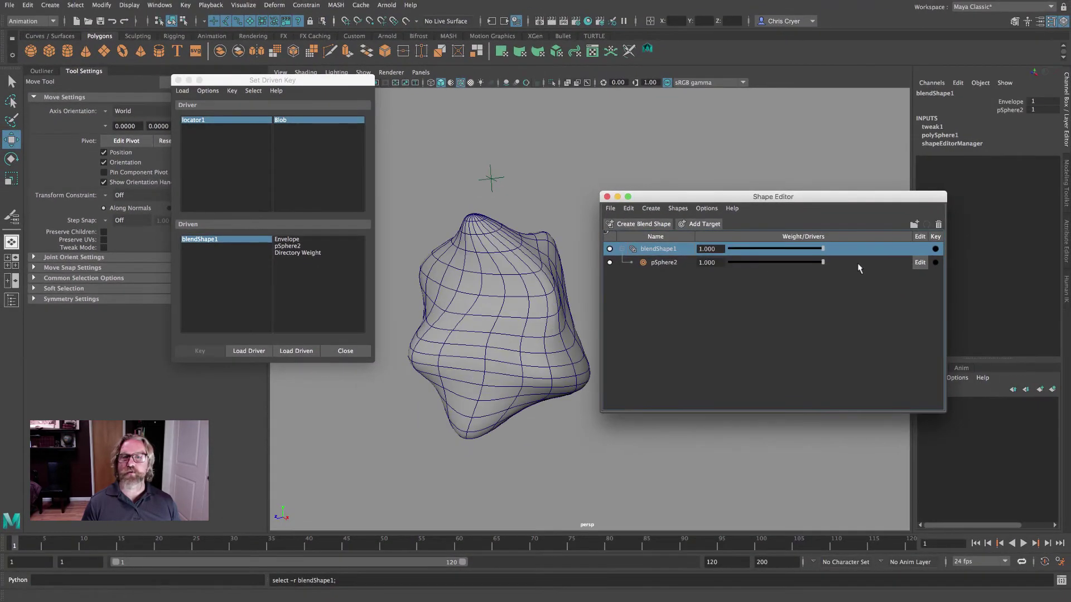
{"action": "left_click_drag", "start_coordinate": [859, 269], "coordinate": [620, 263]}
{"action": "left_click", "coordinate": [288, 246]}
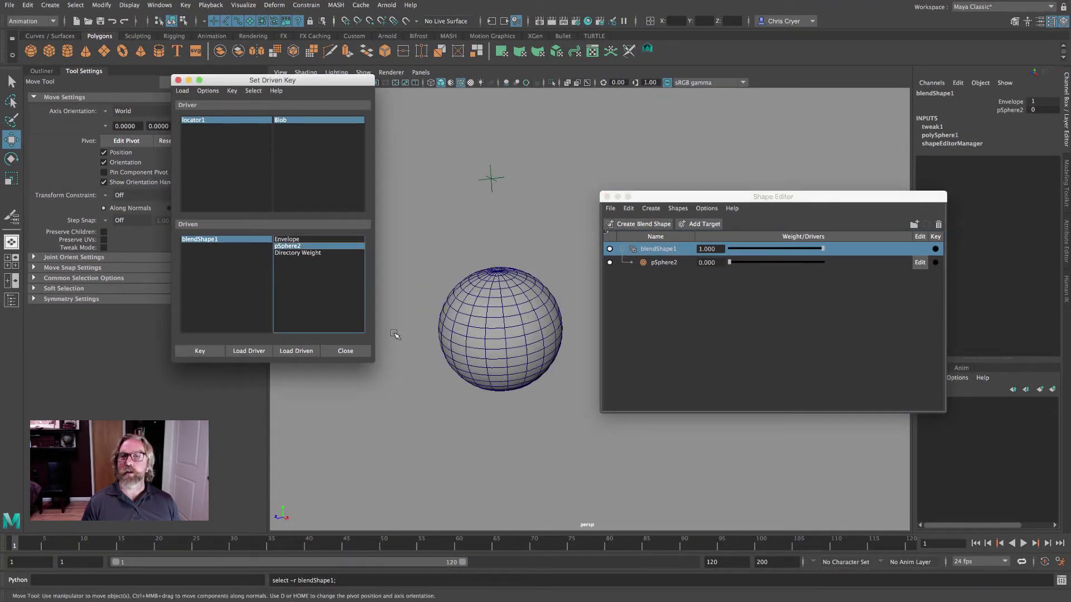
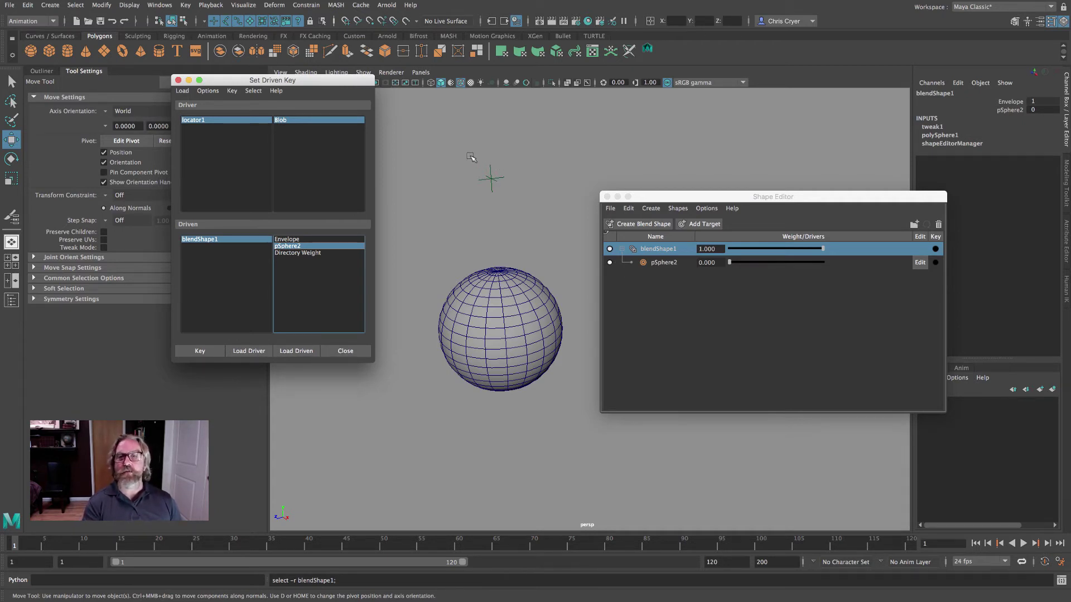
Step: Key the driven relationship between locator1's Blob at 0 and blendShape1's pSphere2 weight at 0
{"action": "left_click", "coordinate": [194, 121]}
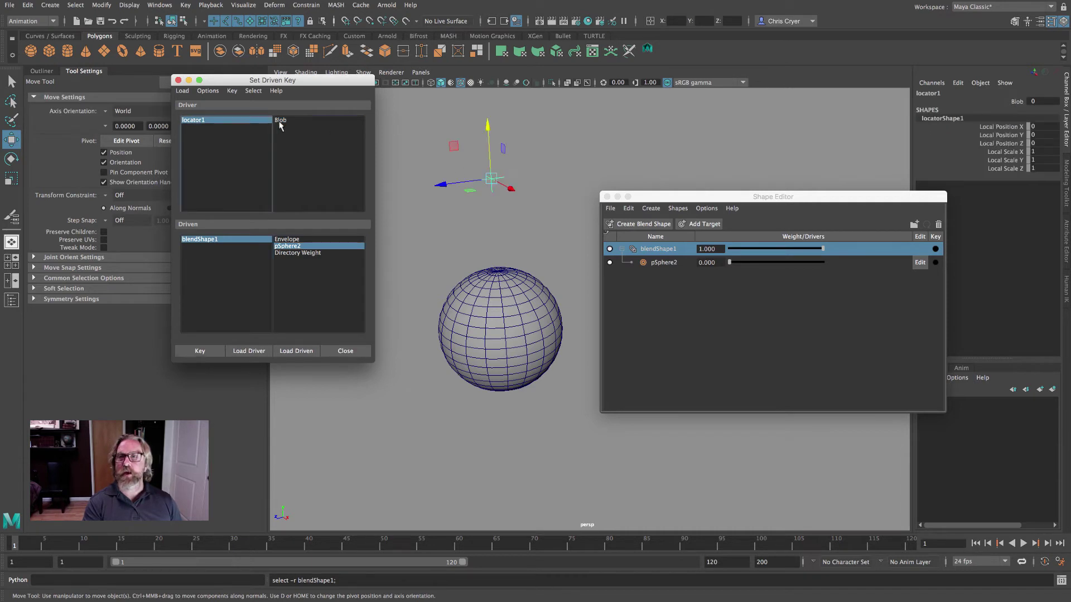
{"action": "left_click", "coordinate": [281, 120]}
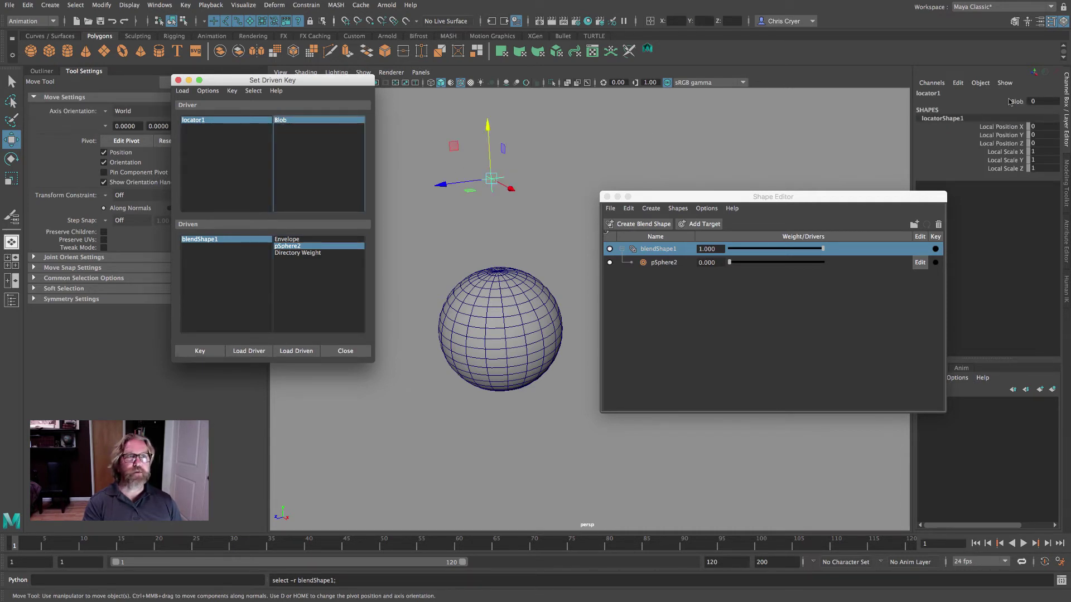
{"action": "left_click", "coordinate": [193, 239]}
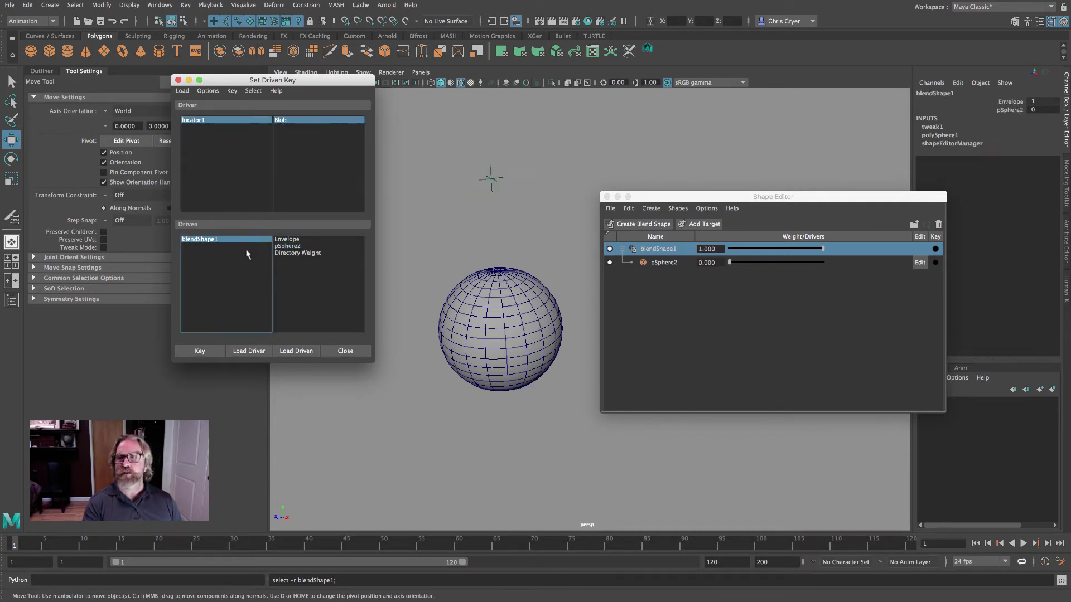
{"action": "left_click", "coordinate": [285, 247]}
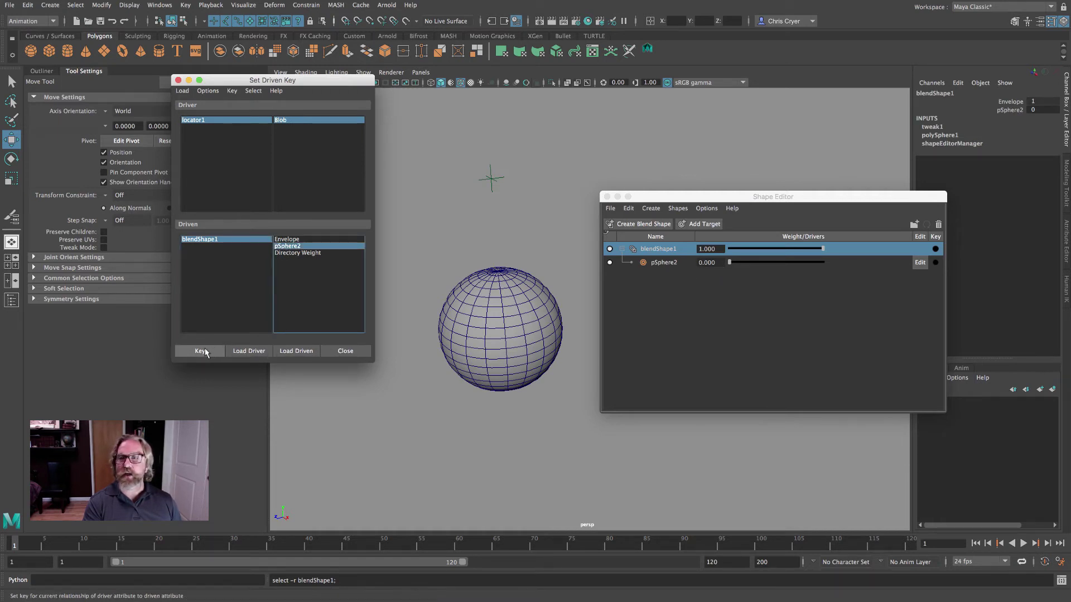
{"action": "left_click", "coordinate": [204, 351]}
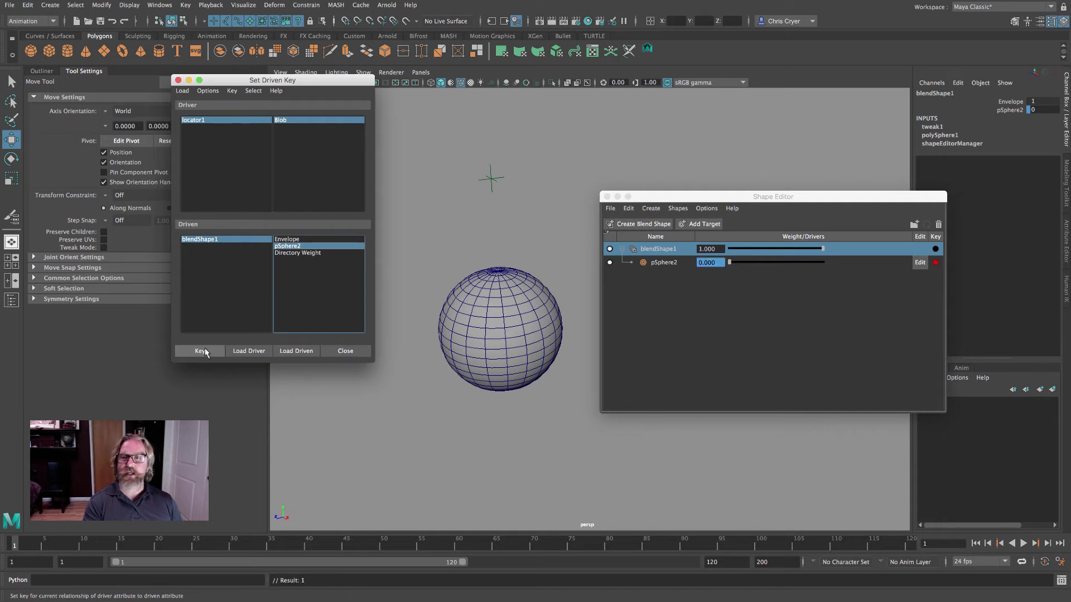
Step: Set Blob and the pSphere2 weight to 1, key their driven relationship, and close Set Driven Key and the Shape Editor
{"action": "left_click", "coordinate": [192, 120]}
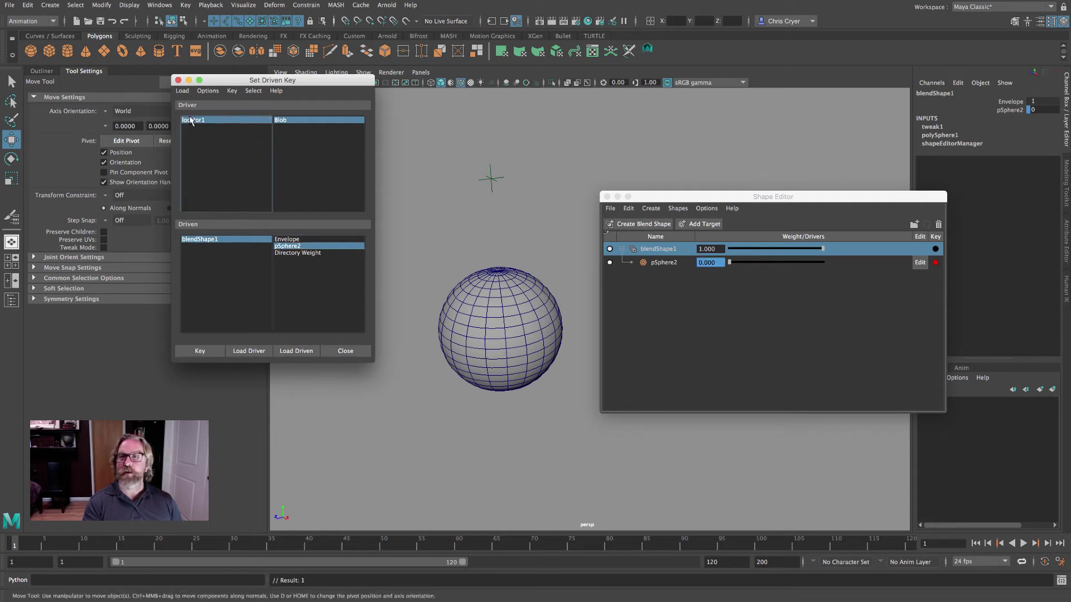
{"action": "left_click", "coordinate": [1041, 101]}
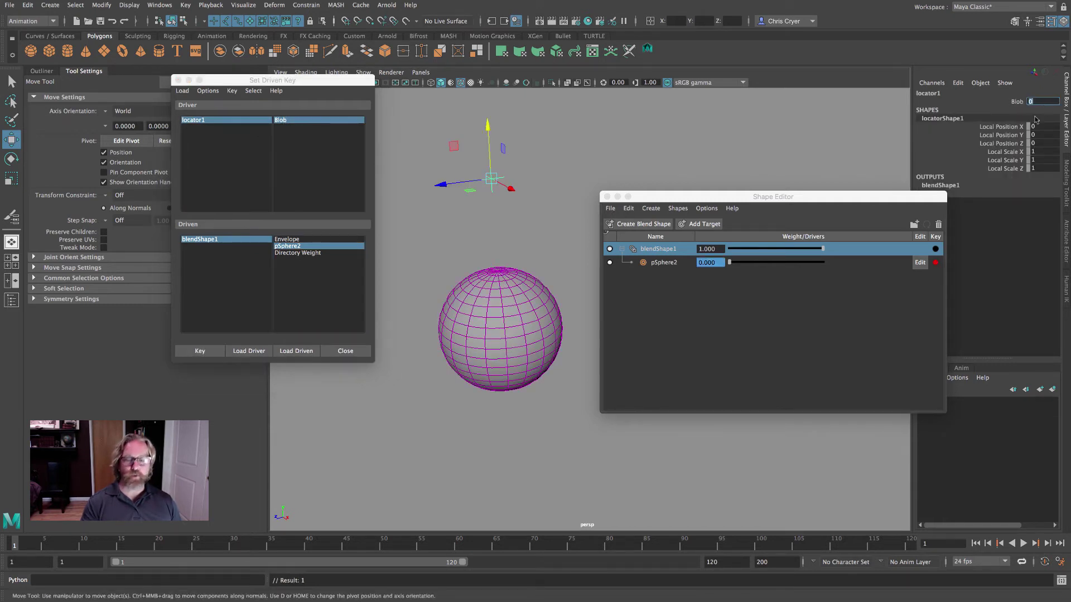
{"action": "type", "text": "1"}
{"action": "key", "text": "Return"}
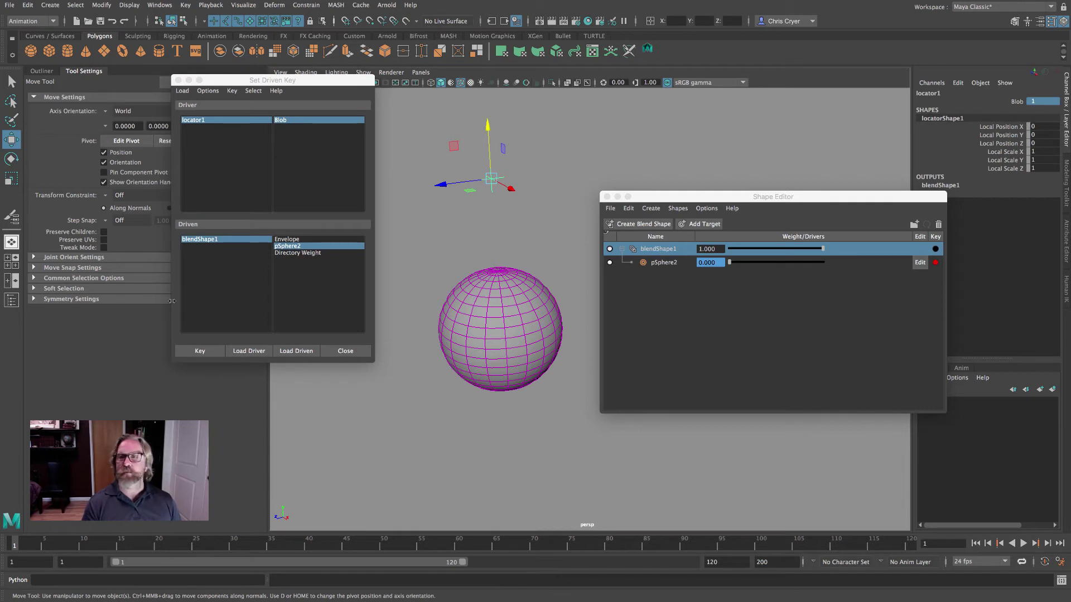
{"action": "left_click", "coordinate": [195, 240]}
{"action": "left_click", "coordinate": [296, 246]}
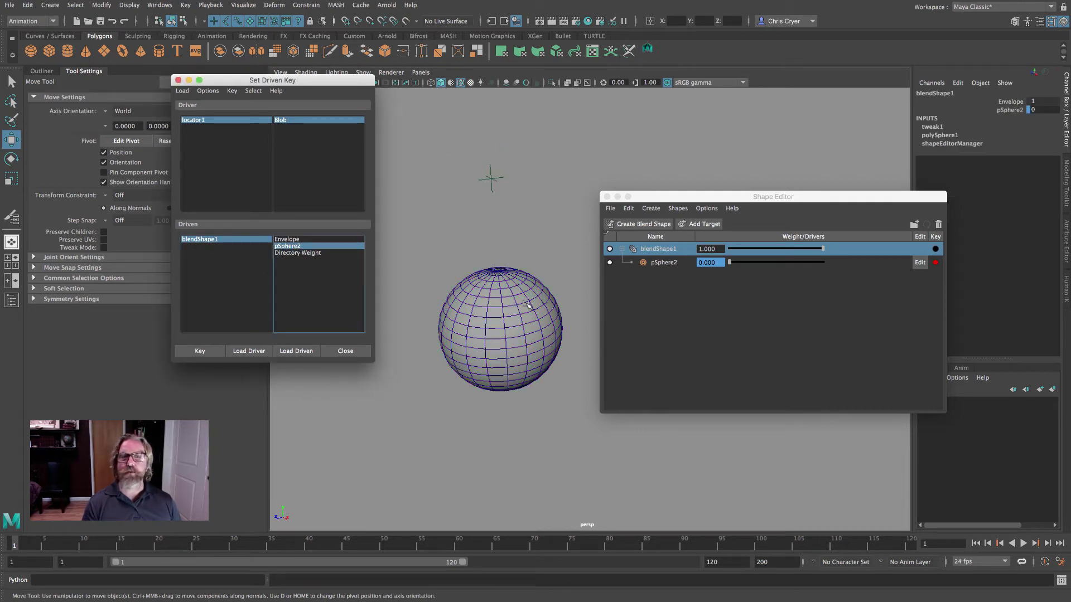
{"action": "left_click_drag", "start_coordinate": [729, 262], "coordinate": [824, 262]}
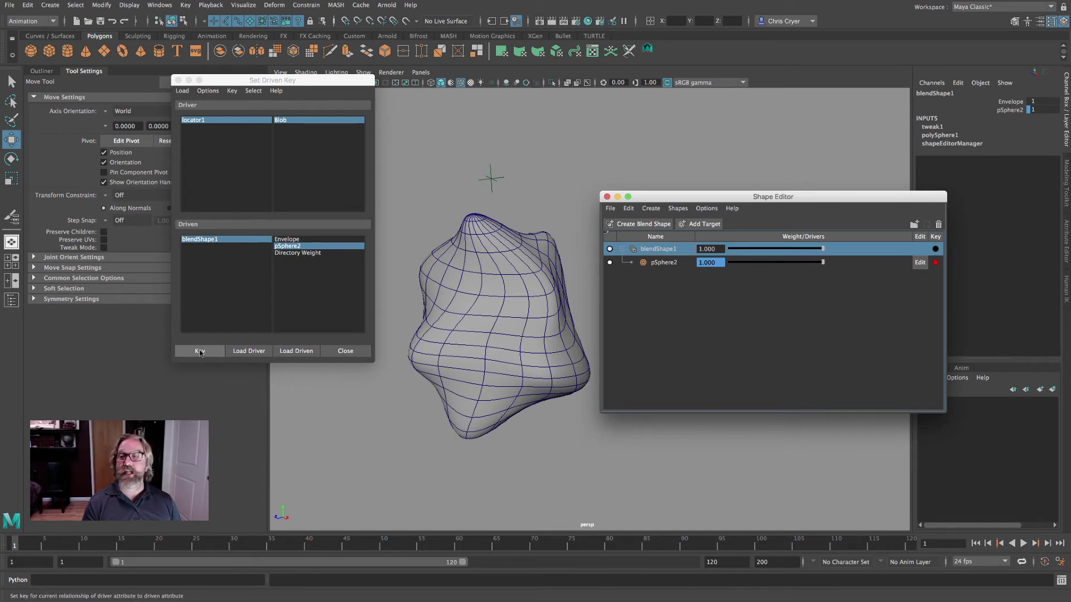
{"action": "left_click", "coordinate": [201, 352]}
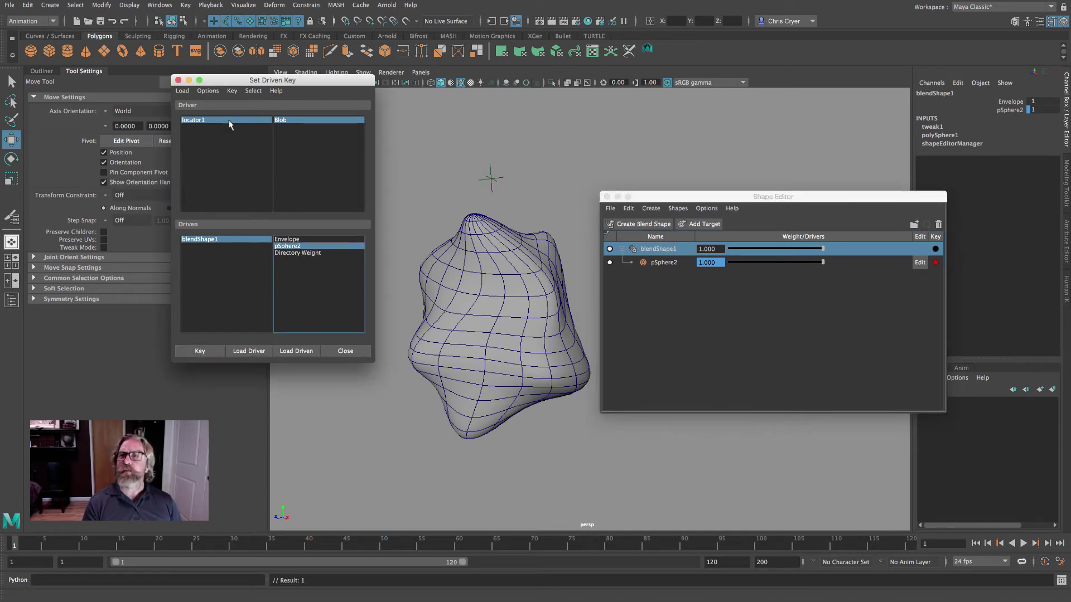
{"action": "left_click", "coordinate": [179, 80]}
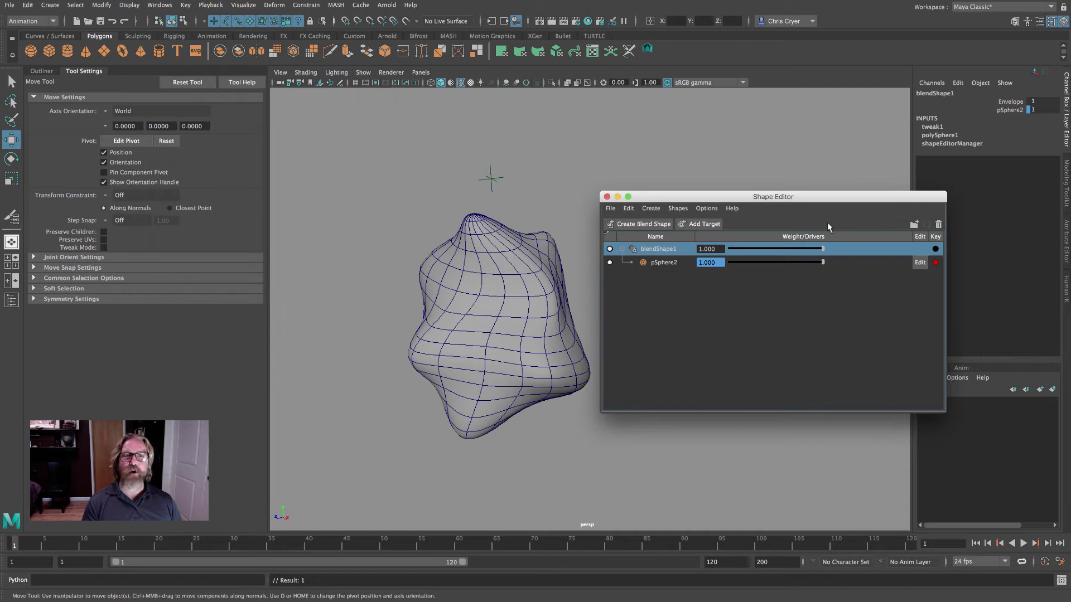
{"action": "left_click", "coordinate": [606, 197]}
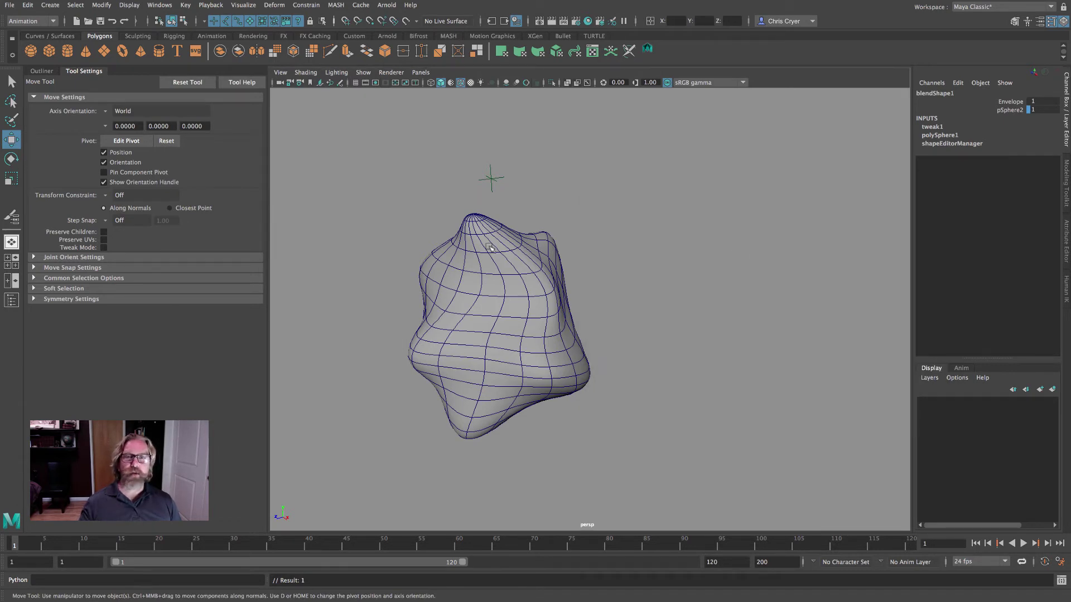
Step: Select the locator, set its Blob attribute to 0, and scrub the value to test the driven blend shape
{"action": "left_click", "coordinate": [490, 177]}
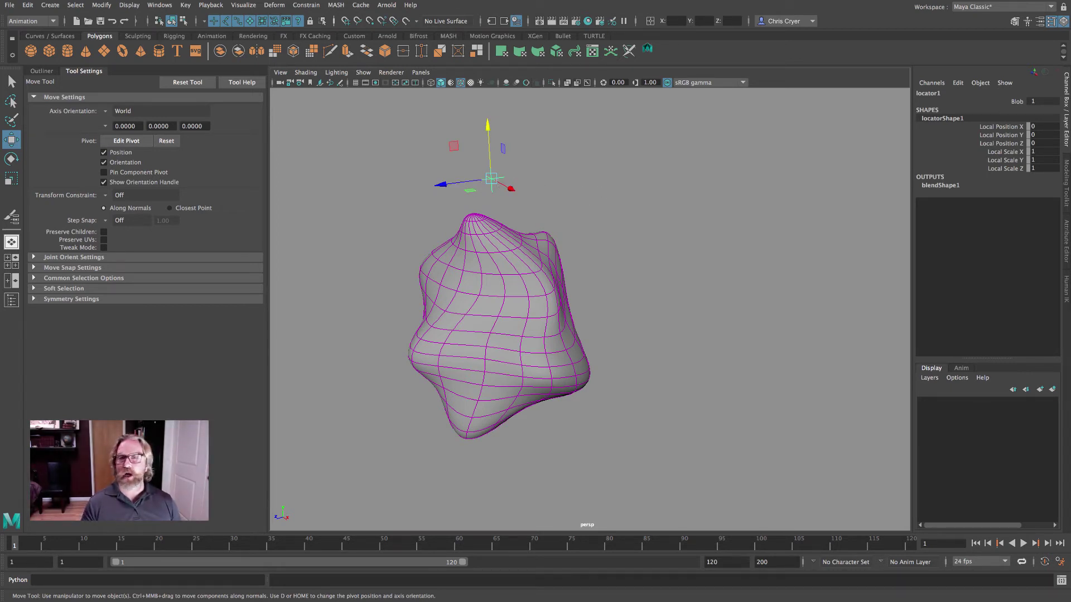
{"action": "double_click", "coordinate": [1041, 102]}
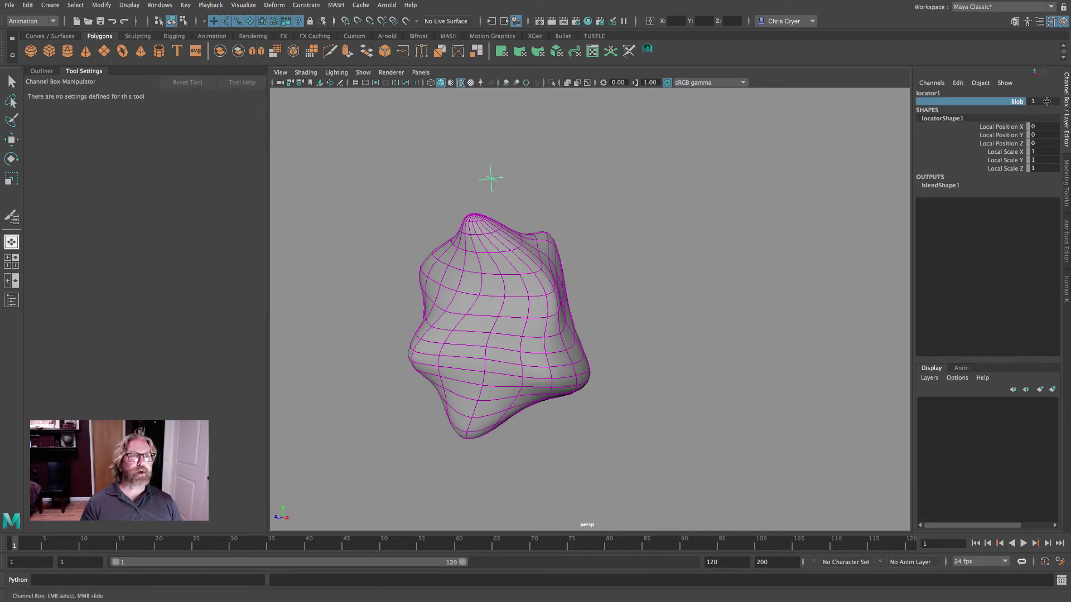
{"action": "type", "text": "0"}
{"action": "key", "text": "Return"}
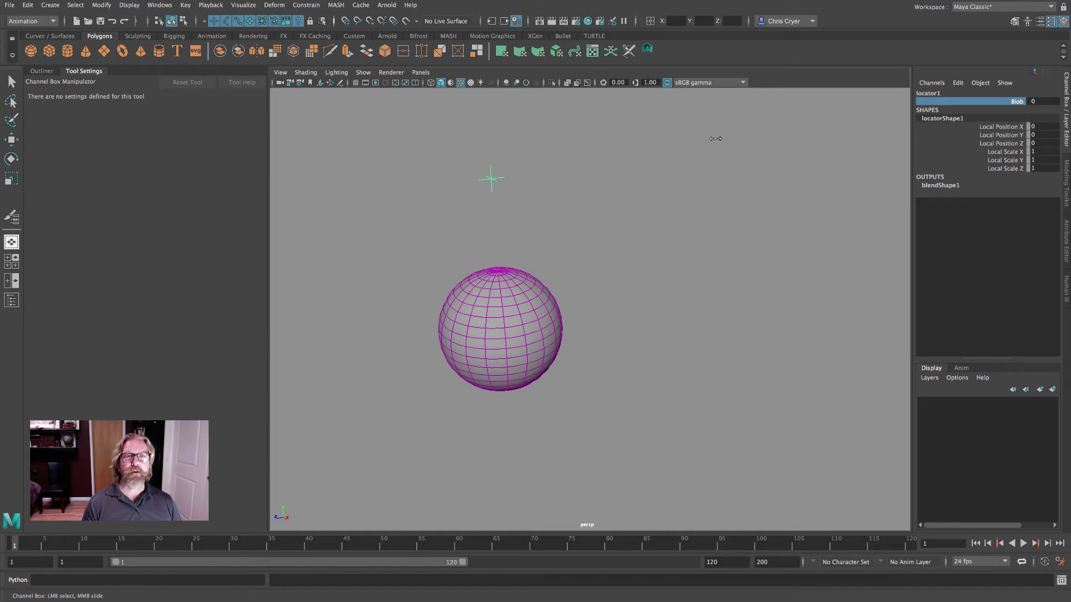
{"action": "middle_click_drag", "start_coordinate": [725, 140], "coordinate": [694, 145]}
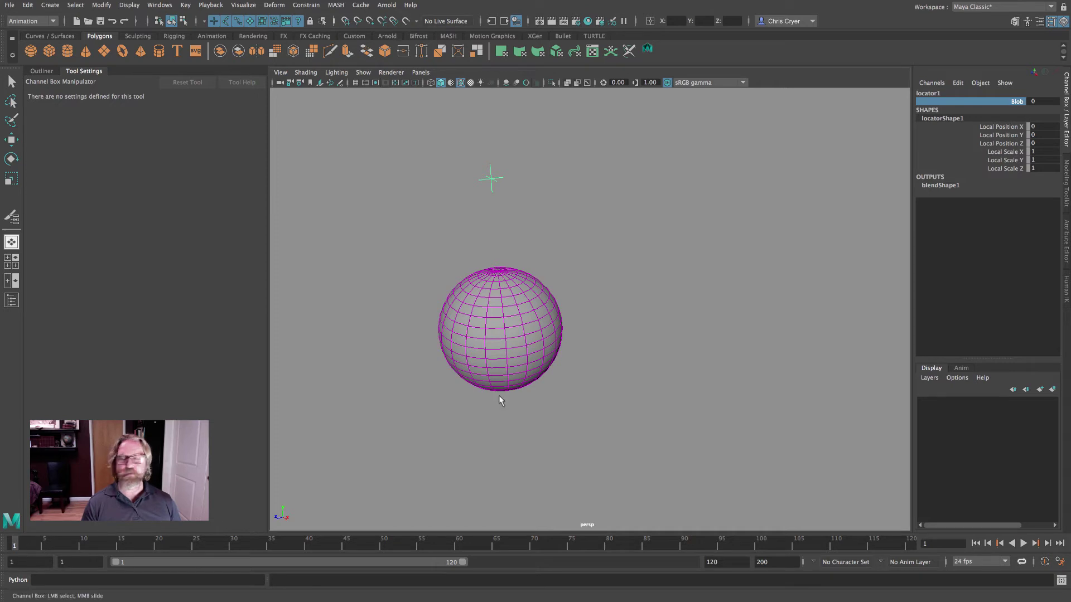
Step: Keyframe the locator's Blob attribute at 0 on frame 1 and at 1 on frame 30
{"action": "right_click", "coordinate": [1004, 99]}
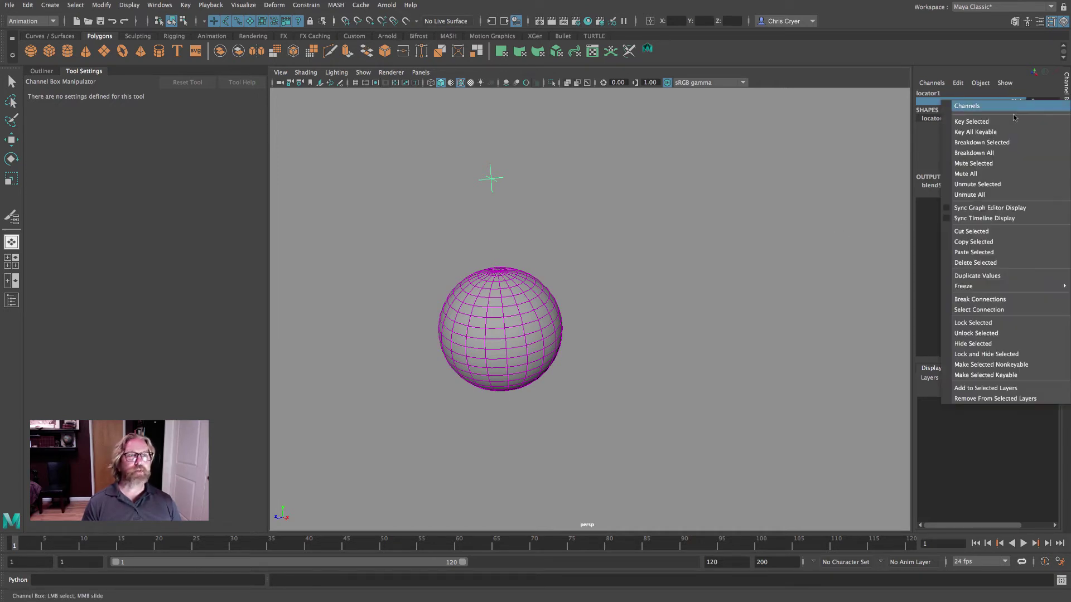
{"action": "left_click", "coordinate": [1004, 106]}
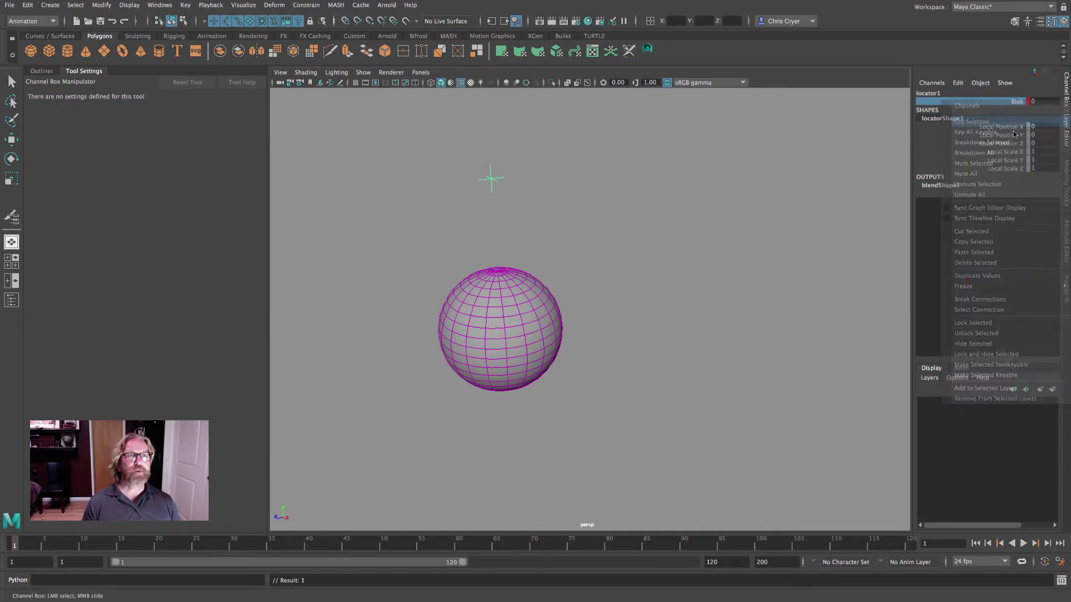
{"action": "left_click", "coordinate": [234, 546]}
{"action": "double_click", "coordinate": [1043, 102]}
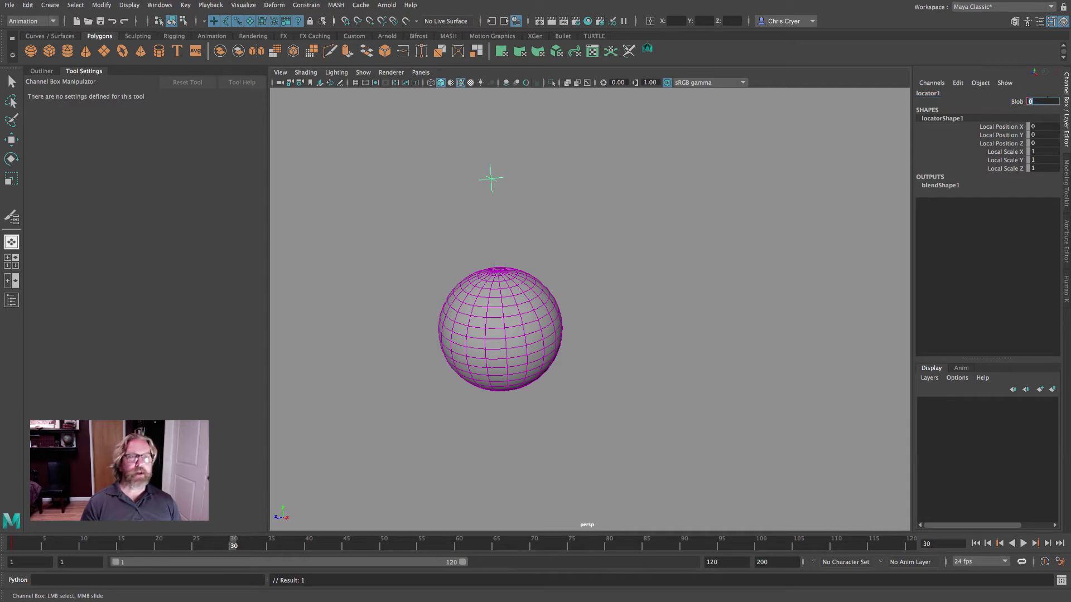
{"action": "key", "text": "Return"}
{"action": "right_click", "coordinate": [1025, 102]}
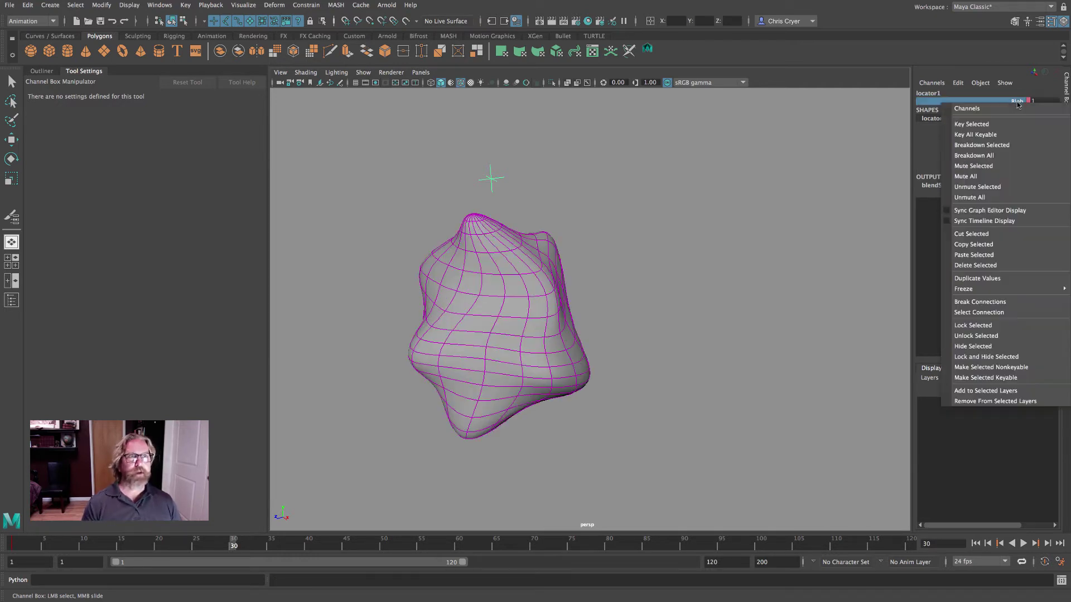
{"action": "left_click", "coordinate": [1026, 123]}
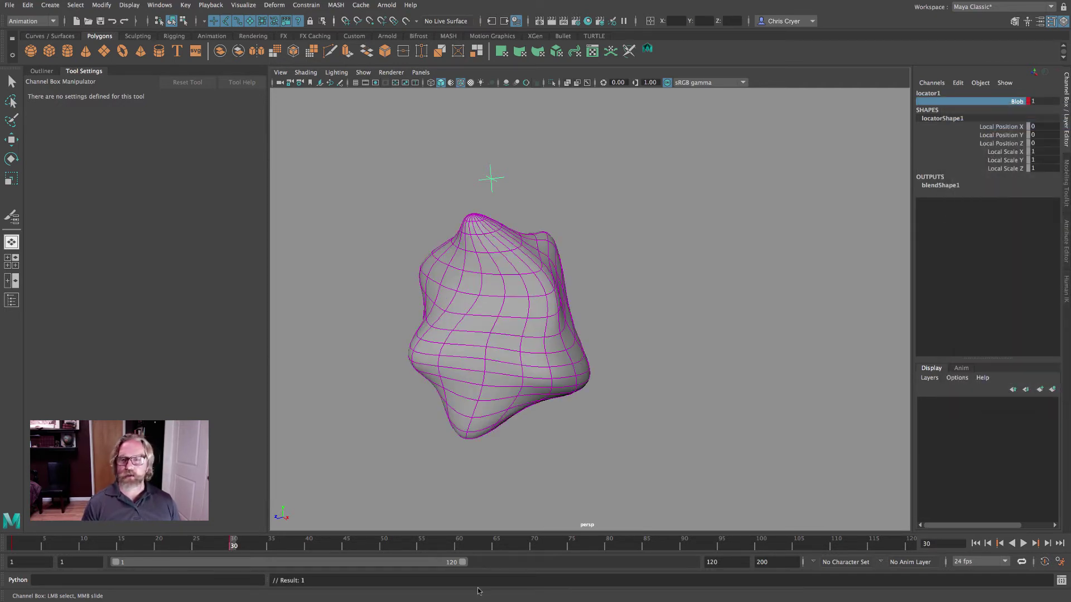
Step: Keyframe the locator's Blob attribute at 0 on frame 60
{"action": "left_click", "coordinate": [459, 546]}
{"action": "double_click", "coordinate": [1043, 102]}
{"action": "type", "text": "0"}
{"action": "key", "text": "Return"}
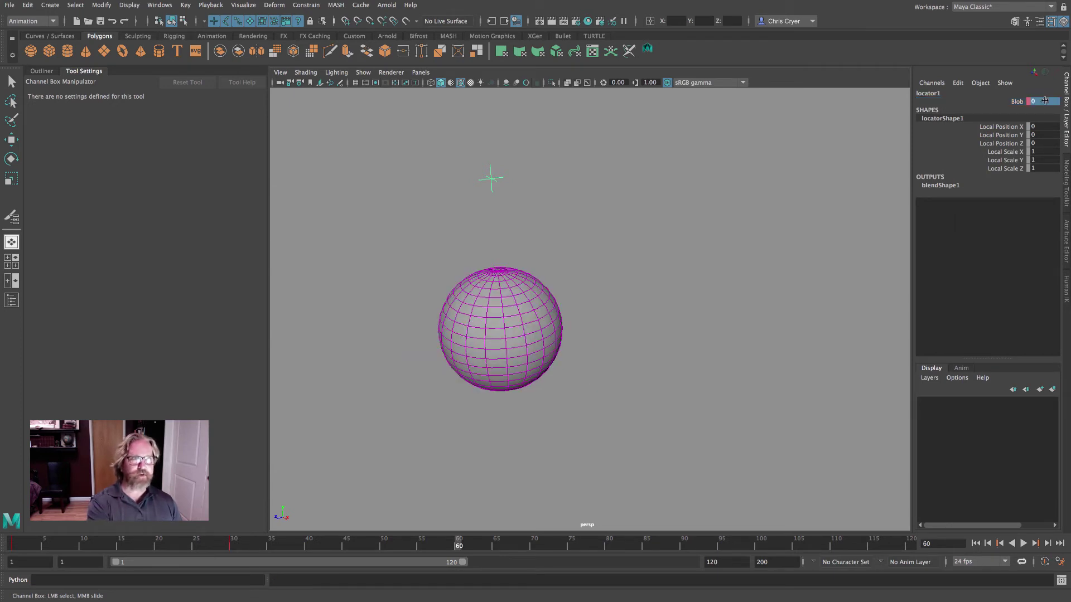
{"action": "left_click", "coordinate": [1014, 102]}
{"action": "right_click", "coordinate": [1014, 101]}
{"action": "left_click", "coordinate": [1027, 124]}
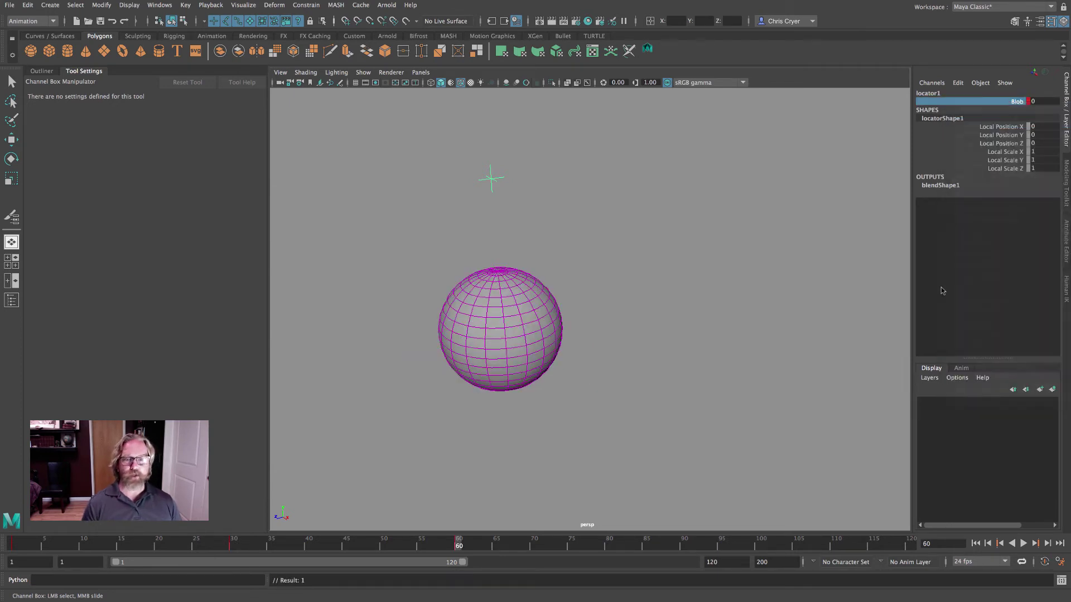
Step: Set the playback range's end to frame 60, then play the blob animation and stop it
{"action": "double_click", "coordinate": [716, 562]}
{"action": "type", "text": "60"}
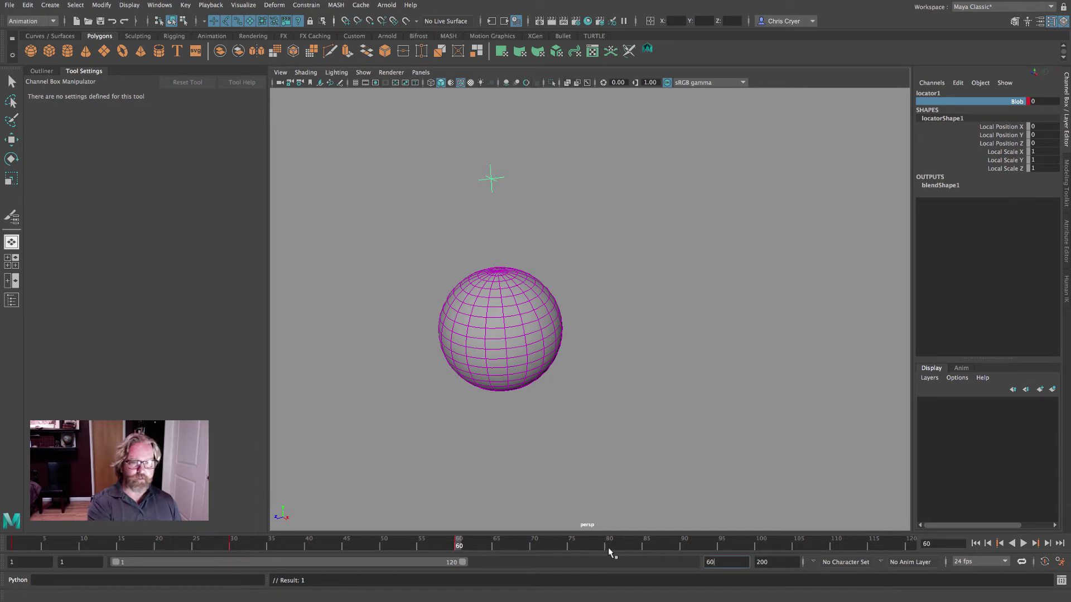
{"action": "key", "text": "Return"}
{"action": "left_click", "coordinate": [1023, 544]}
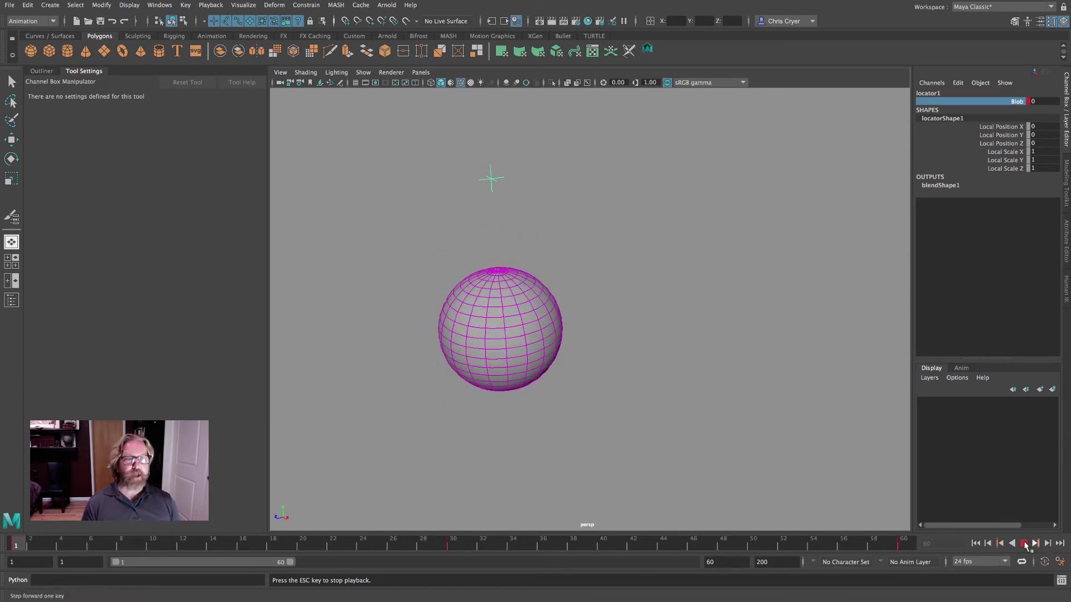
{"action": "left_click", "coordinate": [1024, 544]}
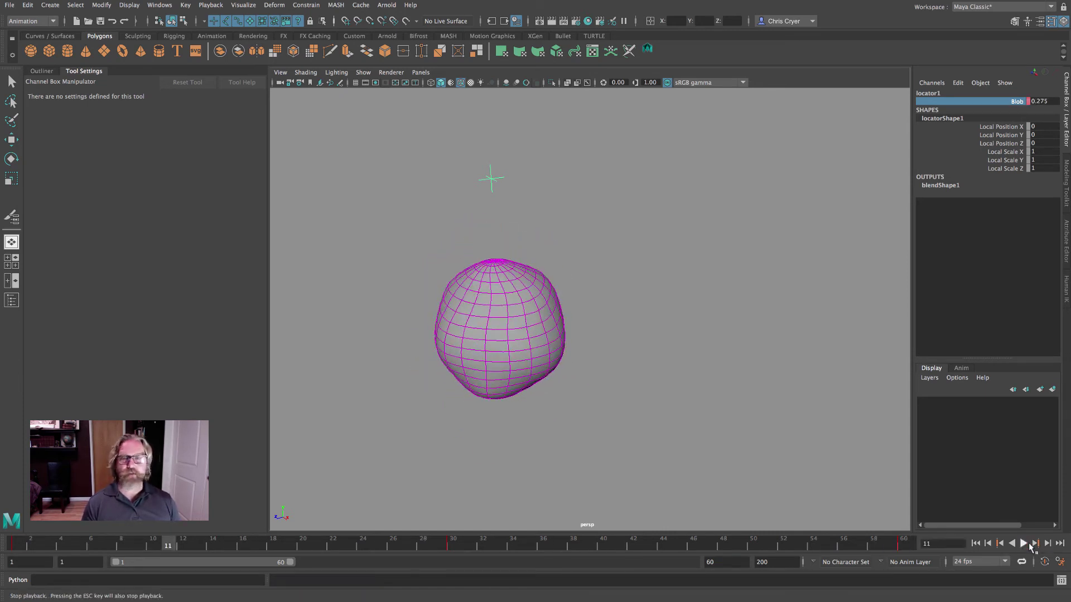
{"action": "left_click", "coordinate": [274, 5]}
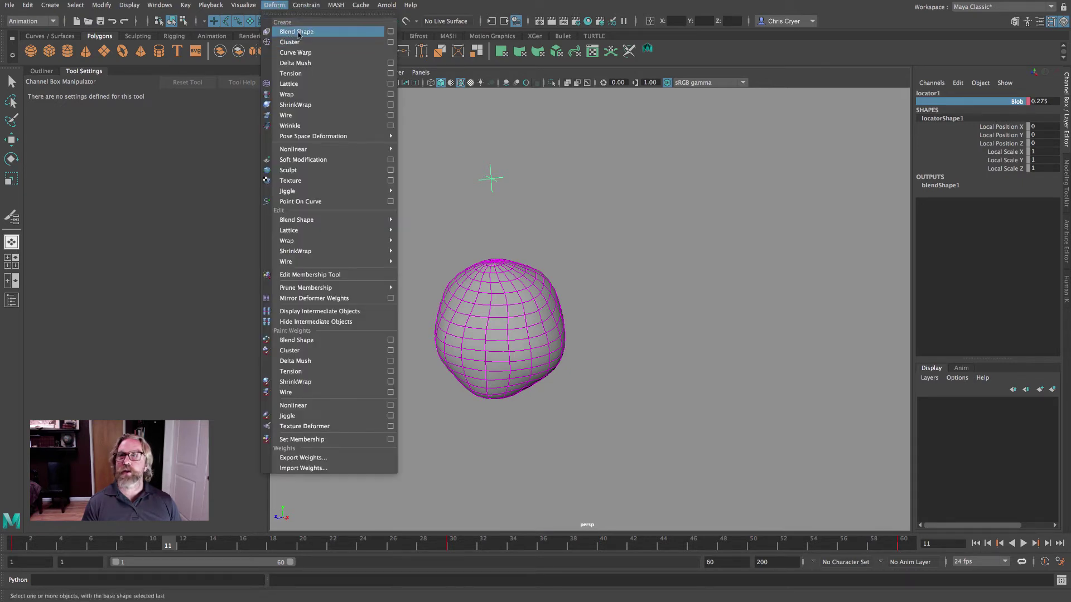
Step: Open the Shape Editor to inspect the pSphere2 target's weight under blendShape1, and reselect the locator in the viewport
{"action": "left_click", "coordinate": [274, 5]}
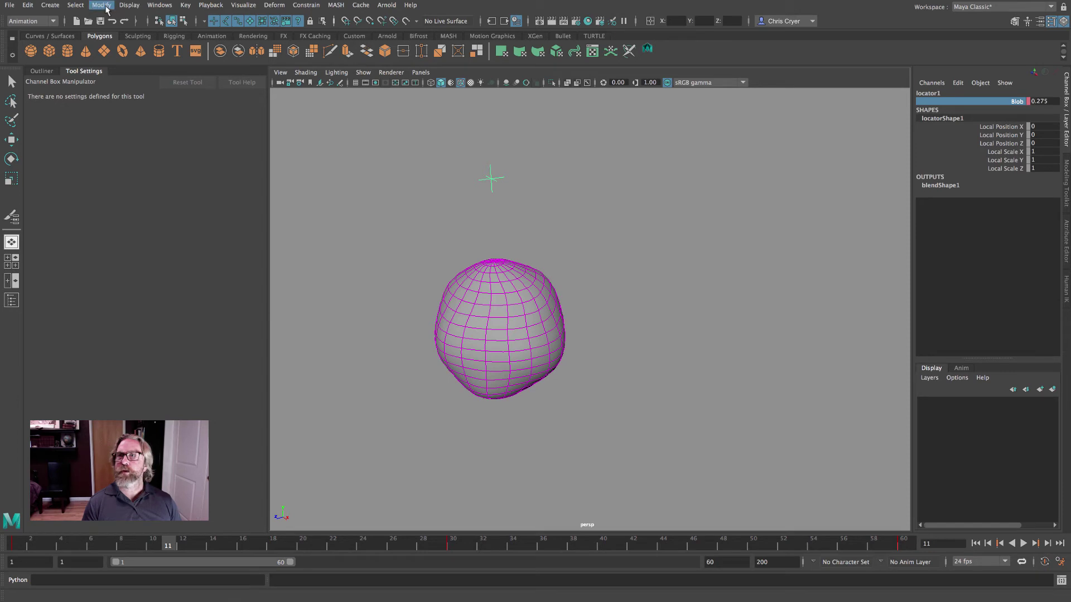
{"action": "left_click", "coordinate": [160, 5]}
{"action": "mouse_move", "coordinate": [209, 65]}
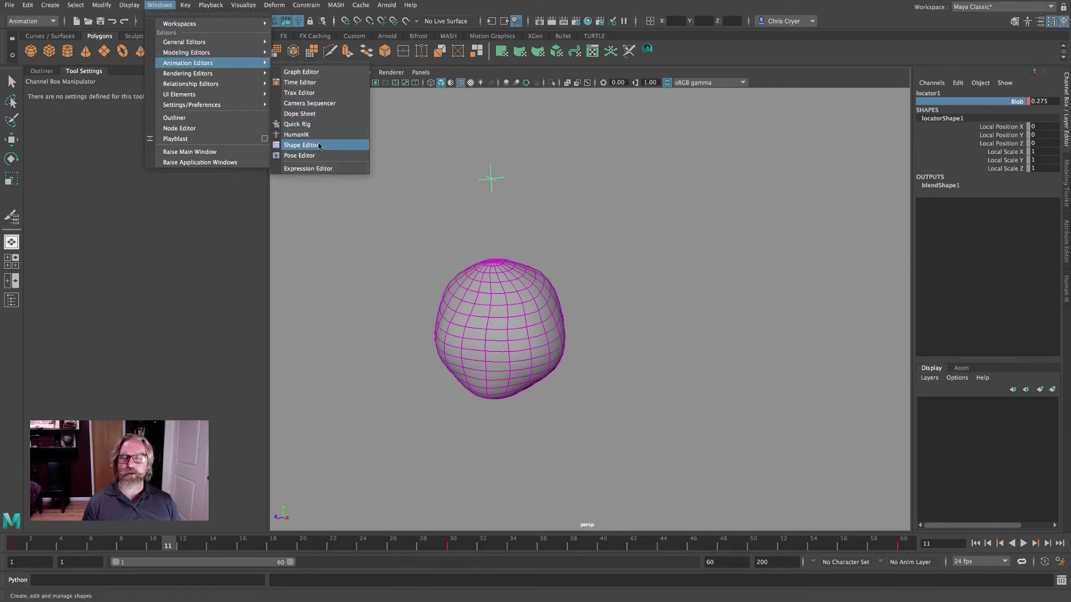
{"action": "left_click", "coordinate": [301, 145]}
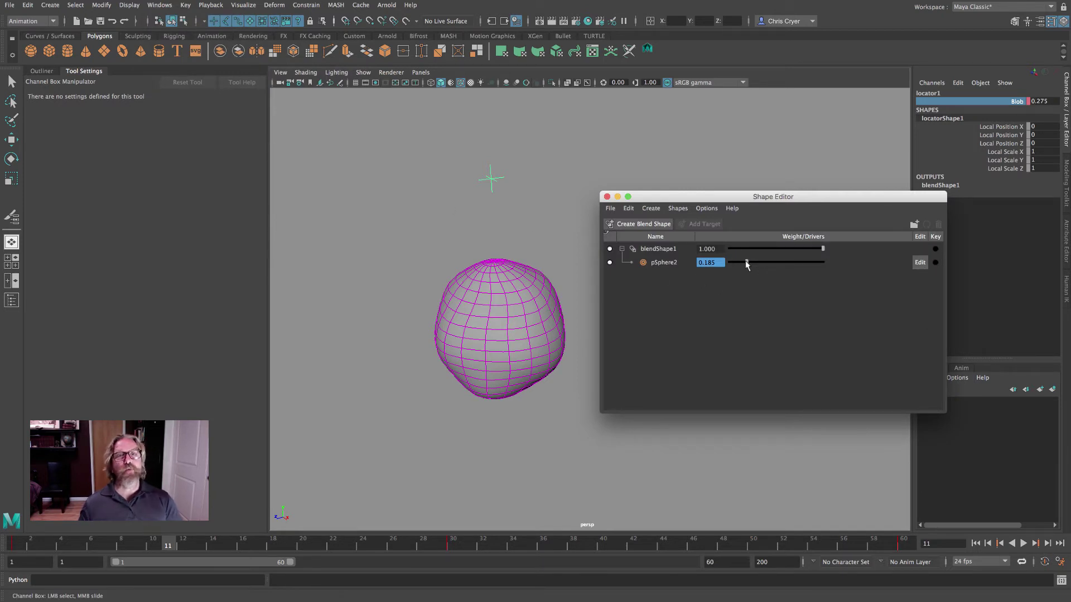
{"action": "left_click", "coordinate": [528, 174]}
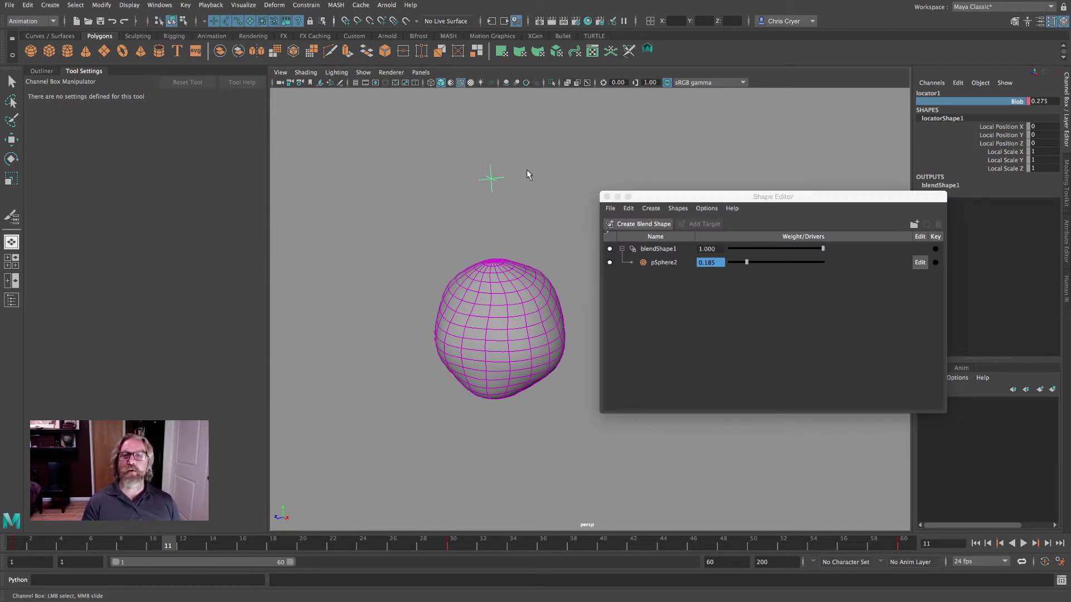
{"action": "left_click_drag", "start_coordinate": [487, 167], "coordinate": [543, 208]}
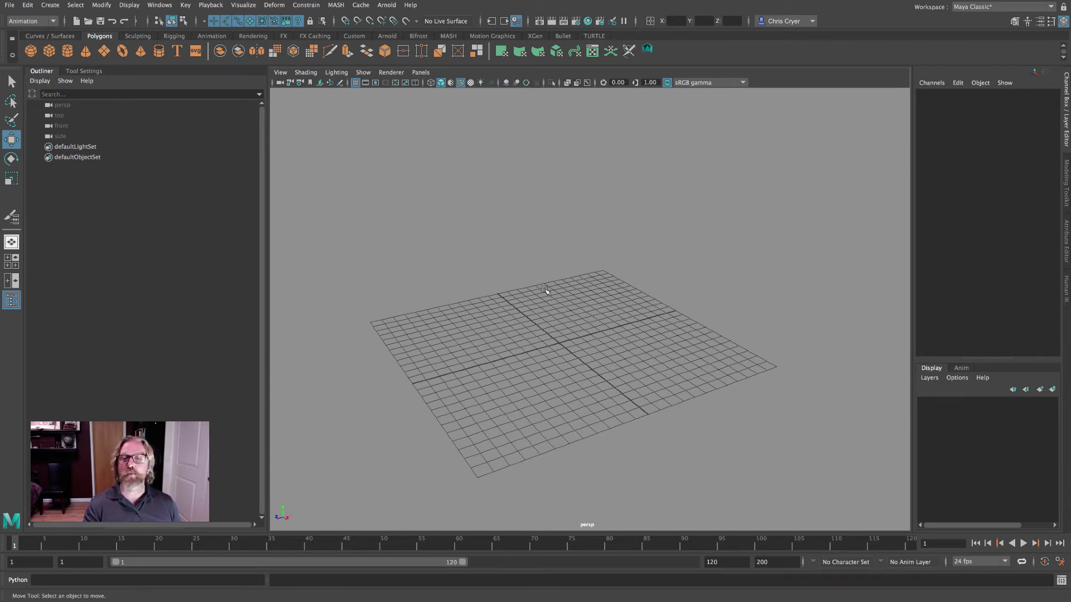
Step: Create a polygon sphere at the origin of the empty scene and scale it uniformly to about 4.255
{"action": "right_click_drag", "start_coordinate": [547, 290], "coordinate": [689, 279], "text": "alt"}
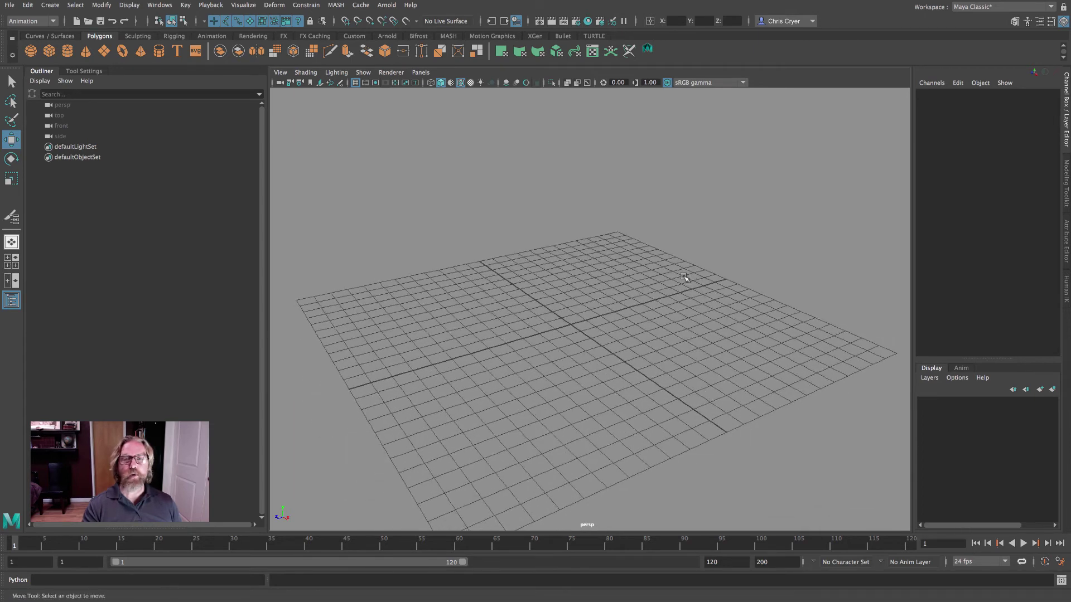
{"action": "left_click", "coordinate": [32, 53]}
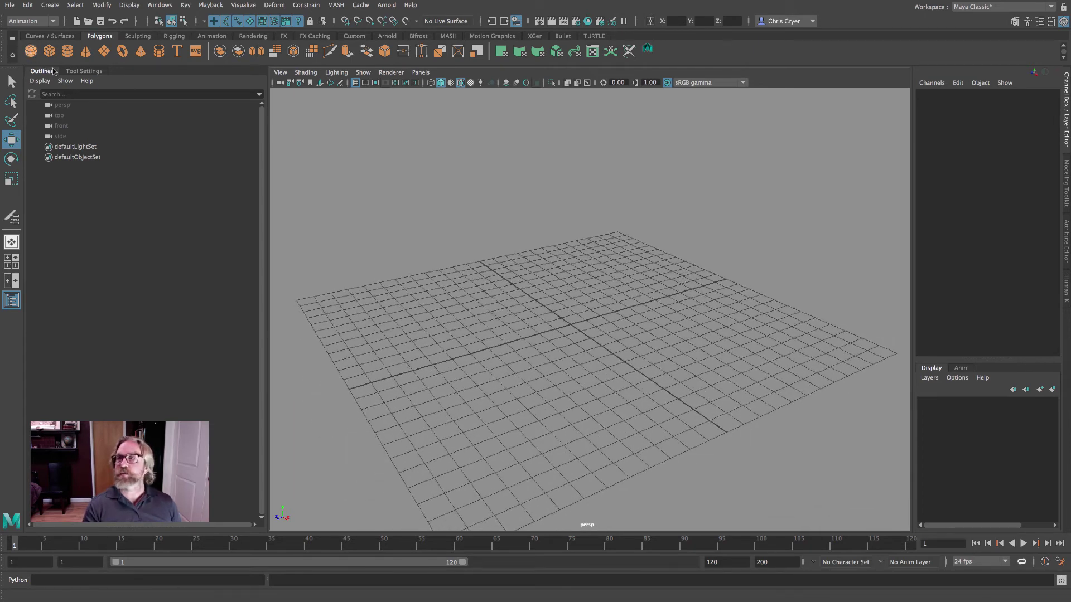
{"action": "key", "text": "r"}
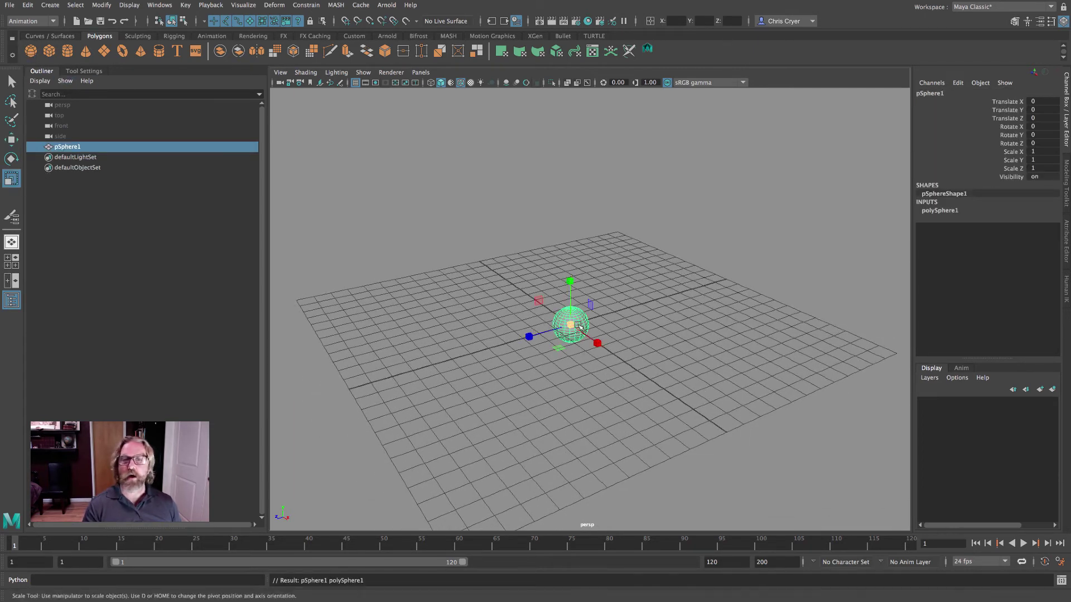
{"action": "left_click_drag", "start_coordinate": [571, 324], "coordinate": [677, 337]}
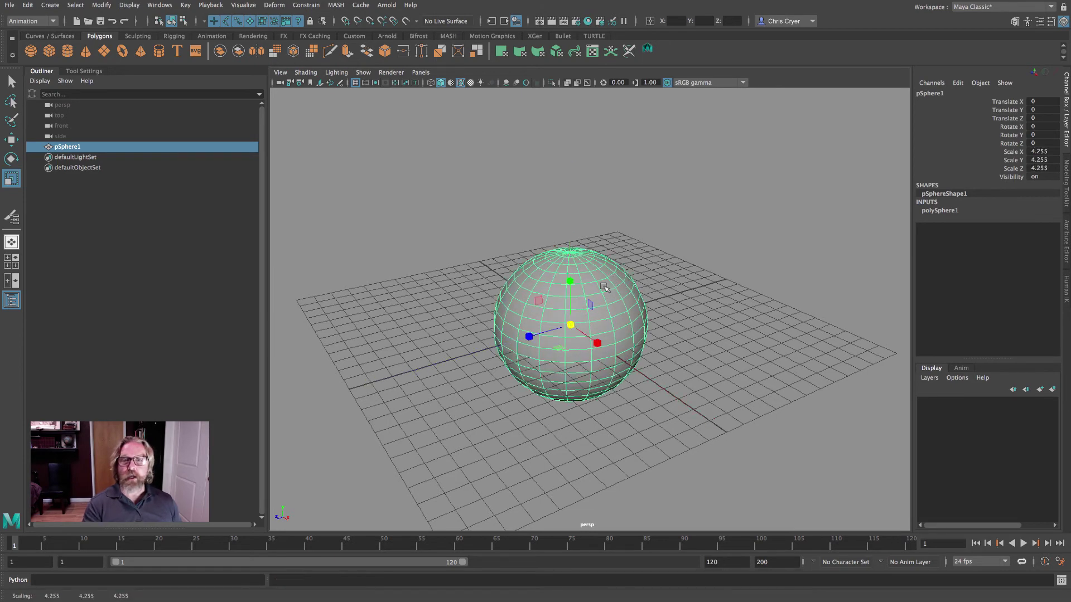
Step: Select all vertices in the sphere's upper half, including the equator row, using the front view, and return to the perspective view
{"action": "key", "text": "space"}
{"action": "key", "text": "space"}
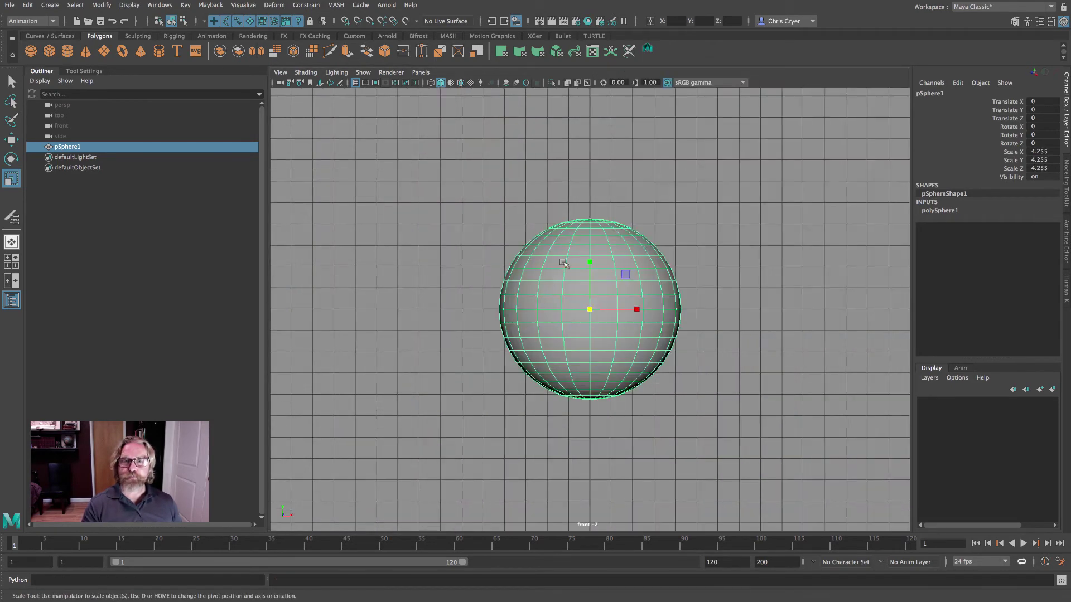
{"action": "right_click_drag", "start_coordinate": [564, 244], "coordinate": [531, 245]}
{"action": "right_click_drag", "start_coordinate": [466, 191], "coordinate": [466, 191]}
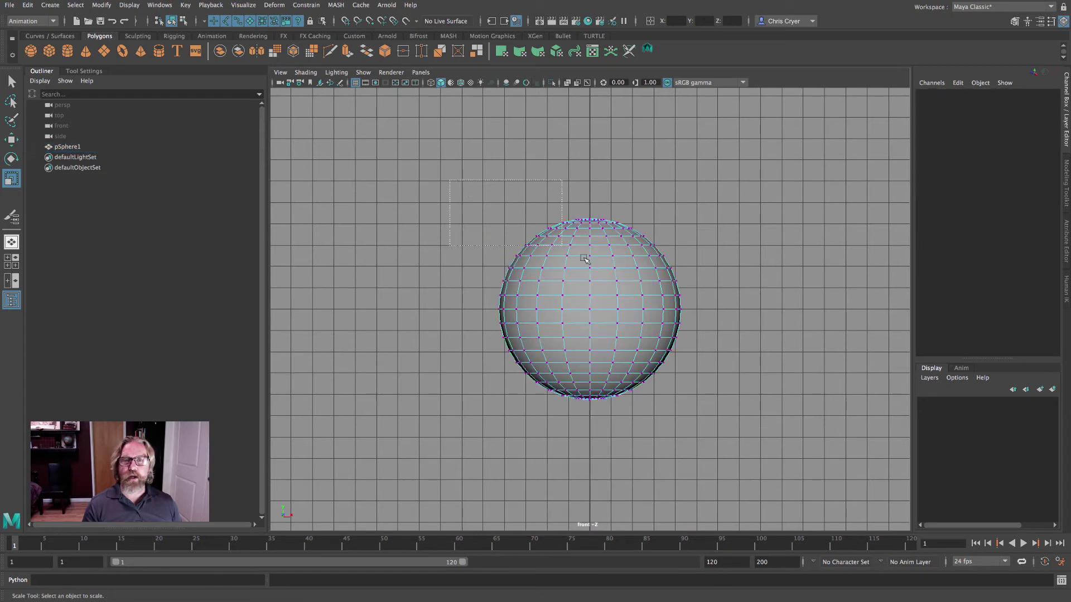
{"action": "left_click_drag", "start_coordinate": [450, 180], "coordinate": [716, 314]}
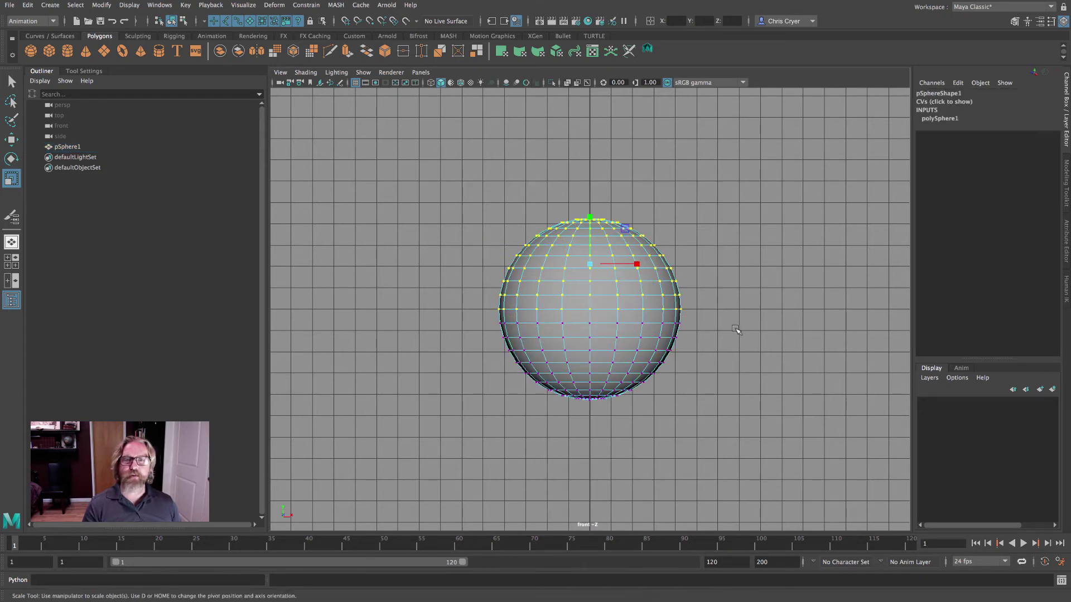
{"action": "key", "text": "space"}
{"action": "key", "text": "space"}
{"action": "key", "text": "q"}
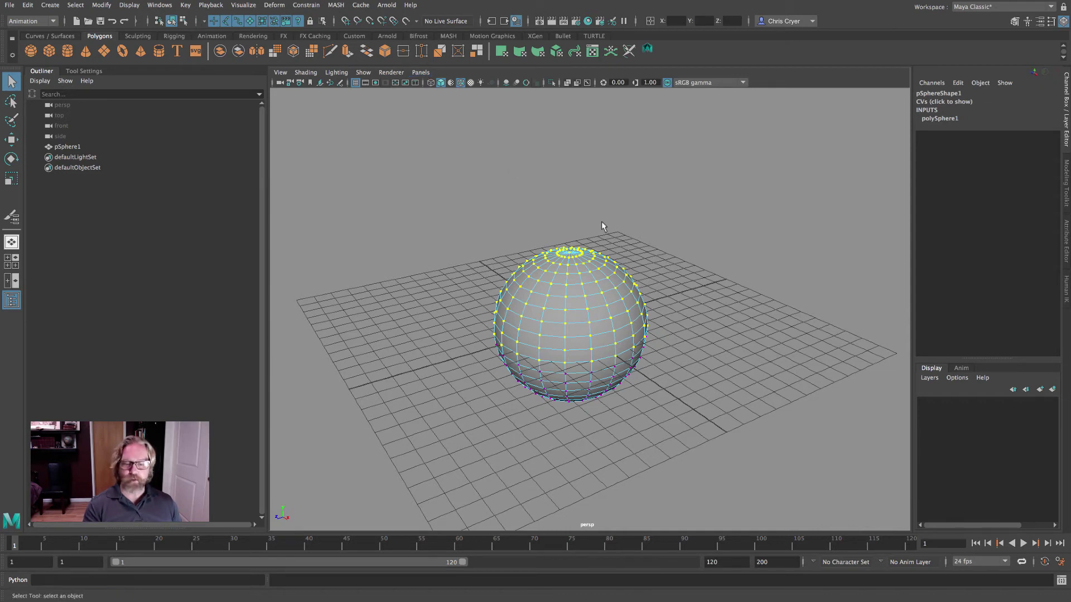
Step: Toggle Soft Select and try moving the selected upper vertices straight up, and undo the move
{"action": "key", "text": "b"}
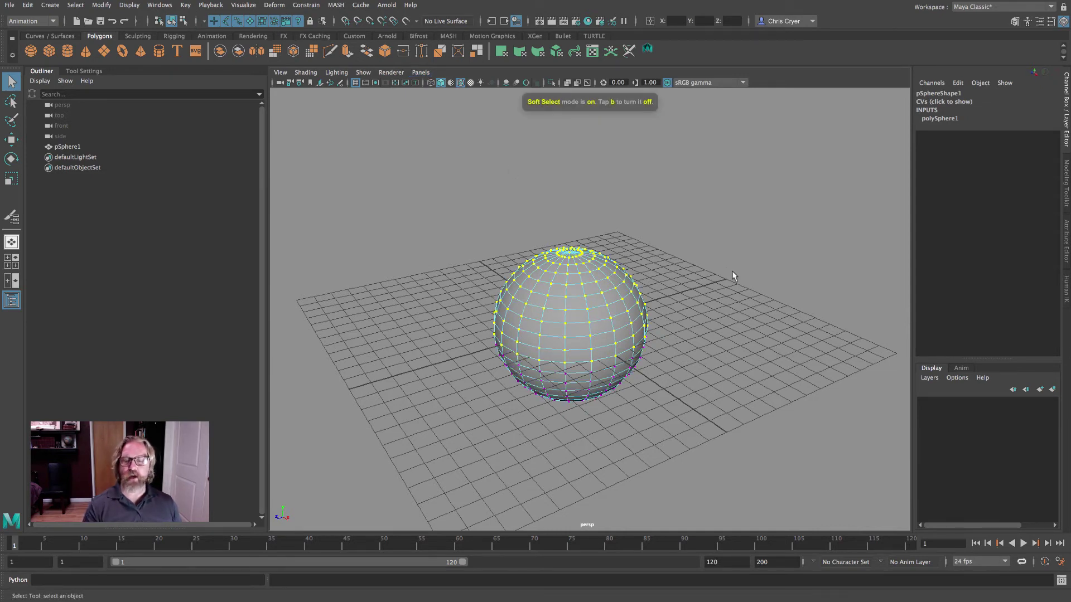
{"action": "left_click_drag", "start_coordinate": [732, 275], "coordinate": [705, 240], "text": "alt"}
{"action": "key", "text": "w"}
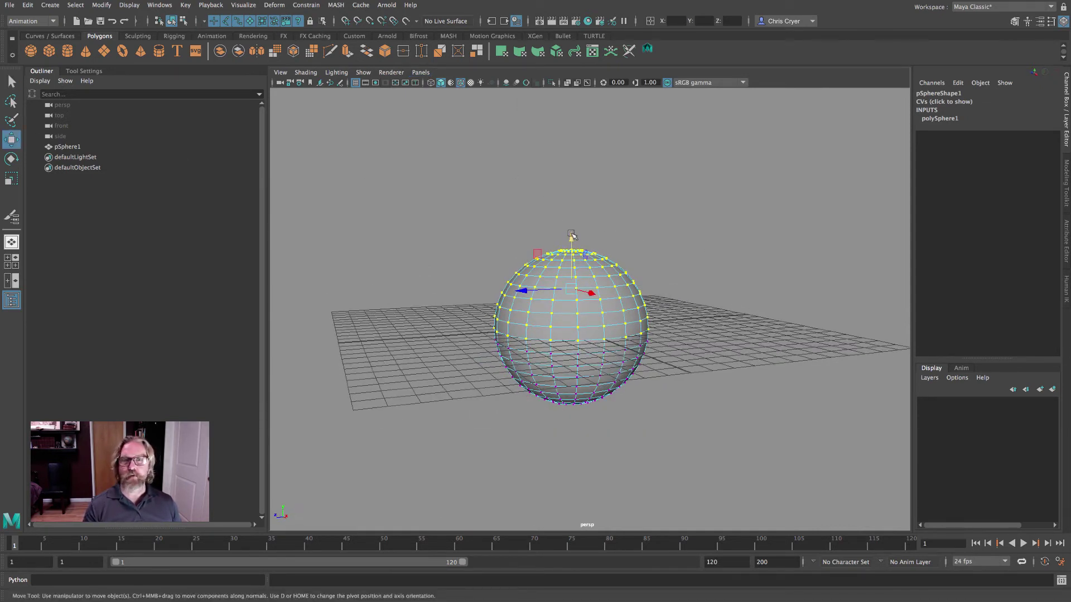
{"action": "left_click_drag", "start_coordinate": [571, 234], "coordinate": [574, 143]}
{"action": "key", "text": "z"}
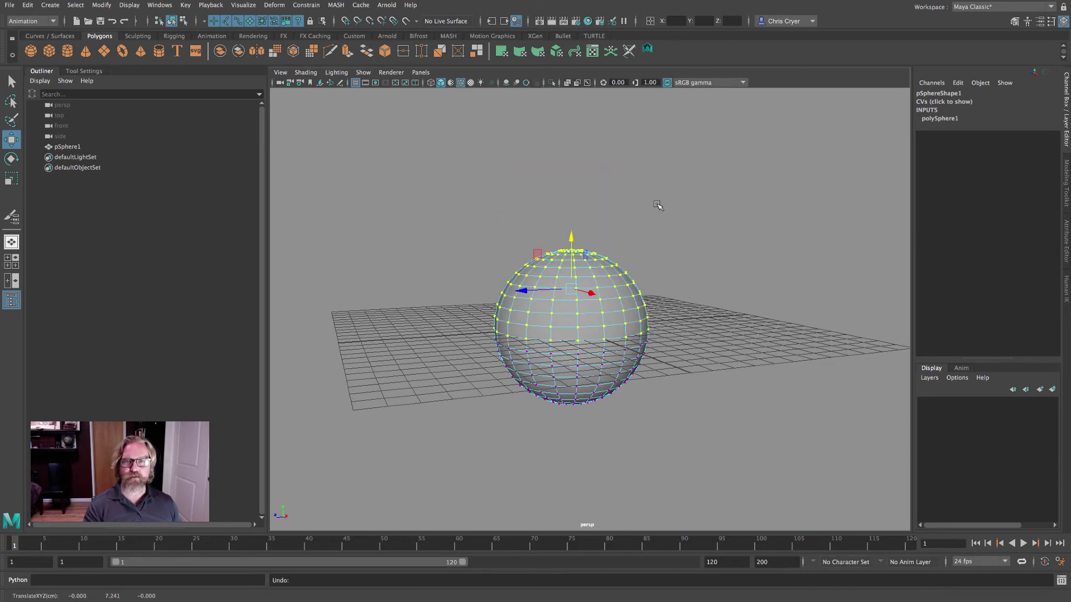
Step: Create a cluster deformer from the selected upper vertices with Relative mode on and Envelope at 1.000
{"action": "left_click_drag", "start_coordinate": [657, 206], "coordinate": [686, 218], "text": "alt"}
{"action": "left_click", "coordinate": [274, 5]}
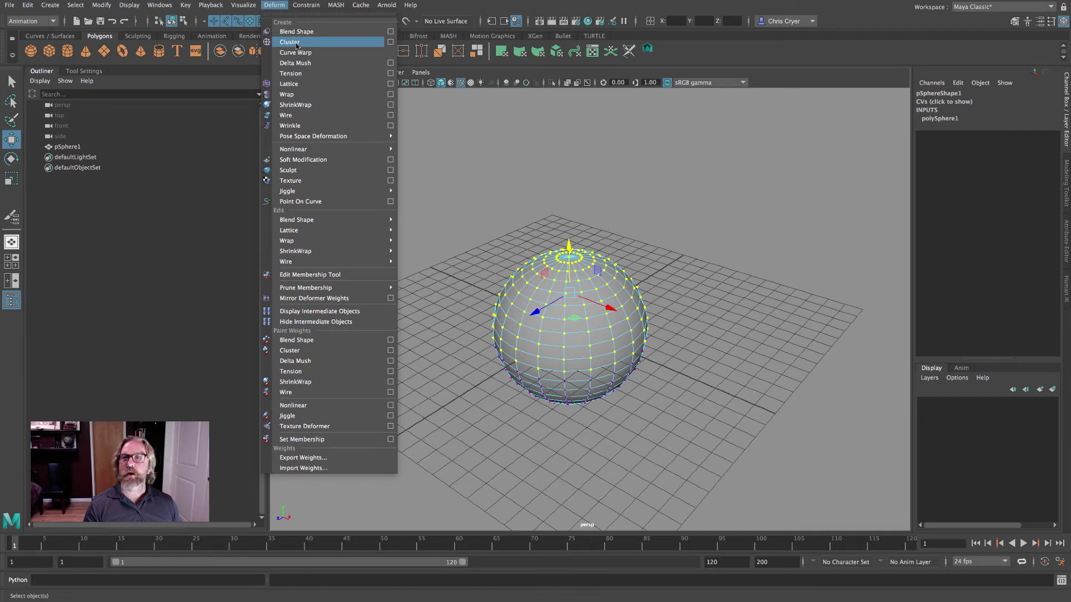
{"action": "left_click", "coordinate": [391, 44]}
{"action": "left_click_drag", "start_coordinate": [301, 105], "coordinate": [796, 50]}
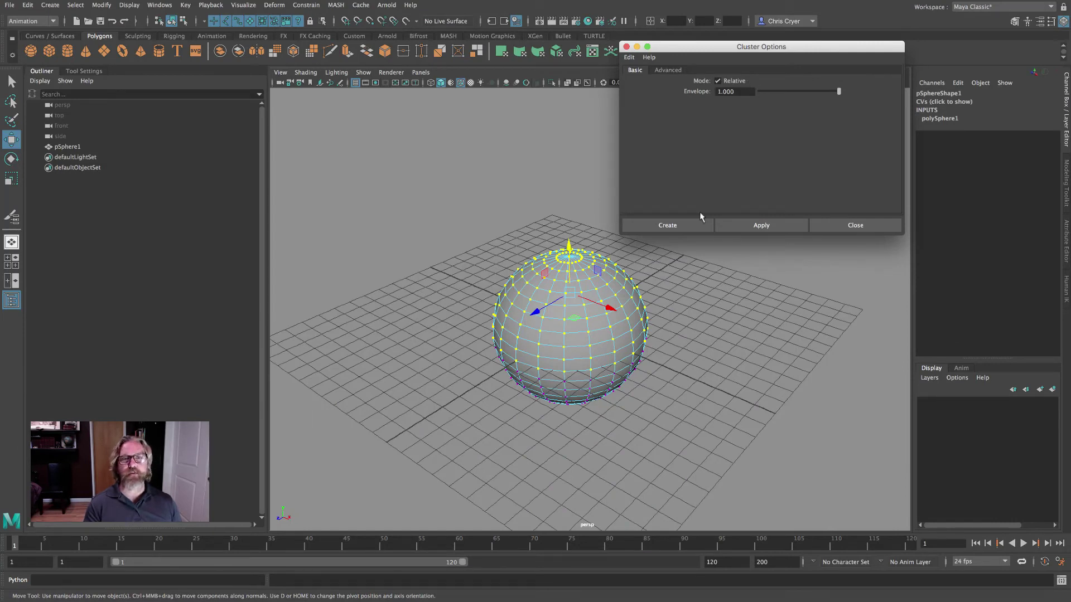
{"action": "left_click", "coordinate": [683, 224]}
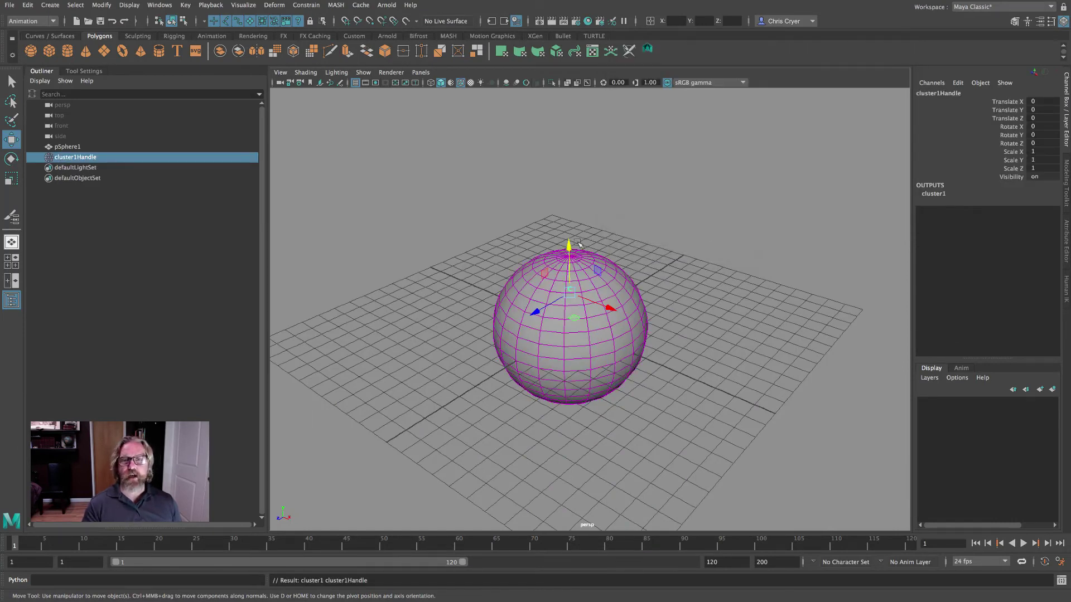
Step: Test the cluster by moving its handle upward, undo the move and return to the Select tool
{"action": "left_click_drag", "start_coordinate": [578, 245], "coordinate": [577, 164]}
{"action": "left_click_drag", "start_coordinate": [757, 247], "coordinate": [693, 268], "text": "alt"}
{"action": "key", "text": "ctrl+z"}
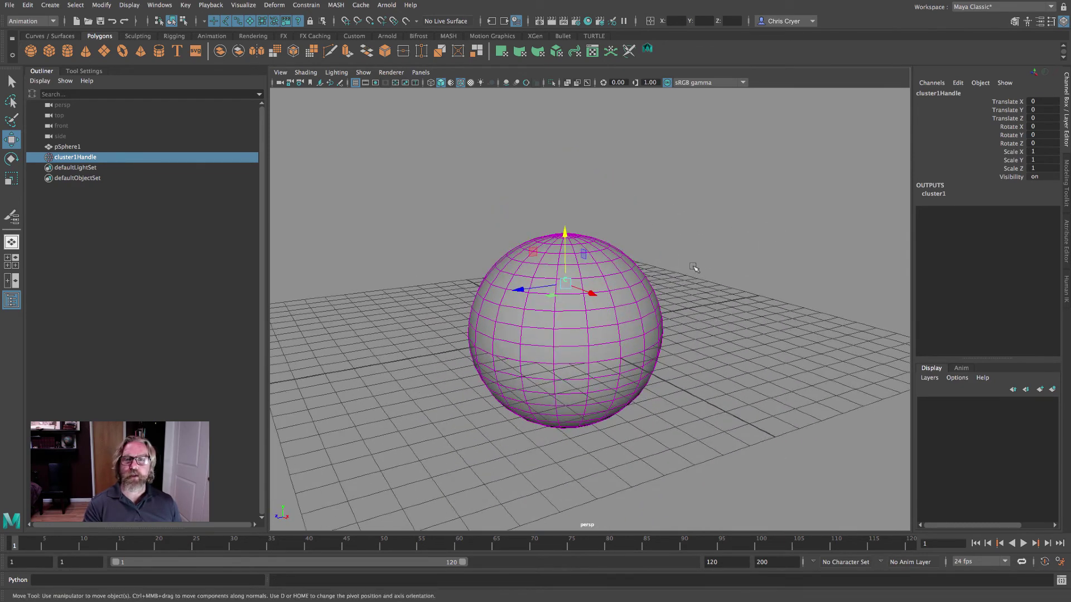
{"action": "key", "text": "q"}
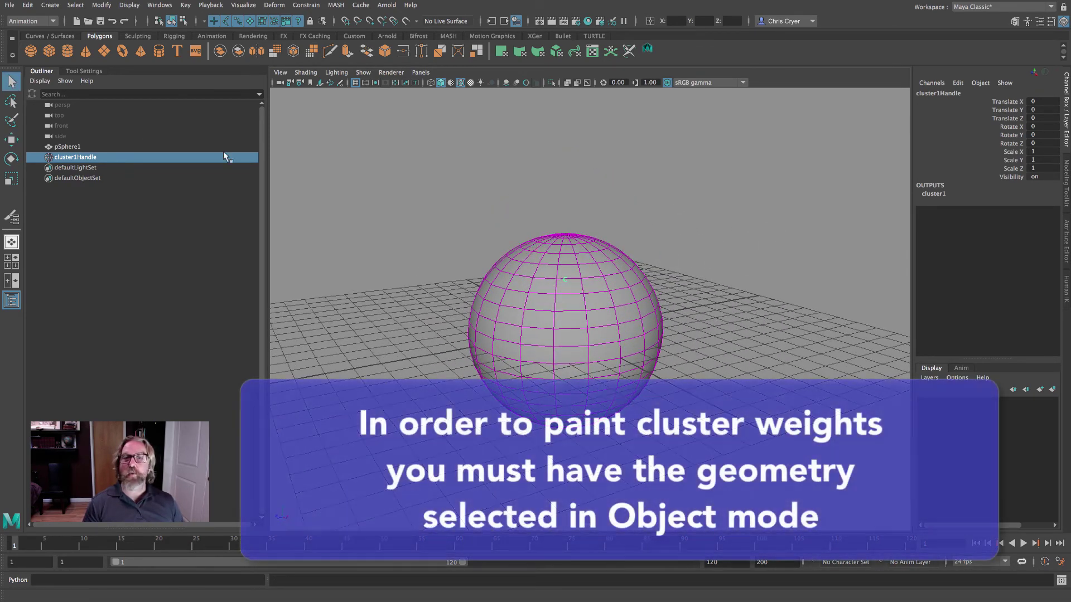
Step: Select the sphere in object mode, switch to the Modeling menu set and open the Paint Cluster Weights tool with its settings
{"action": "left_click", "coordinate": [67, 148]}
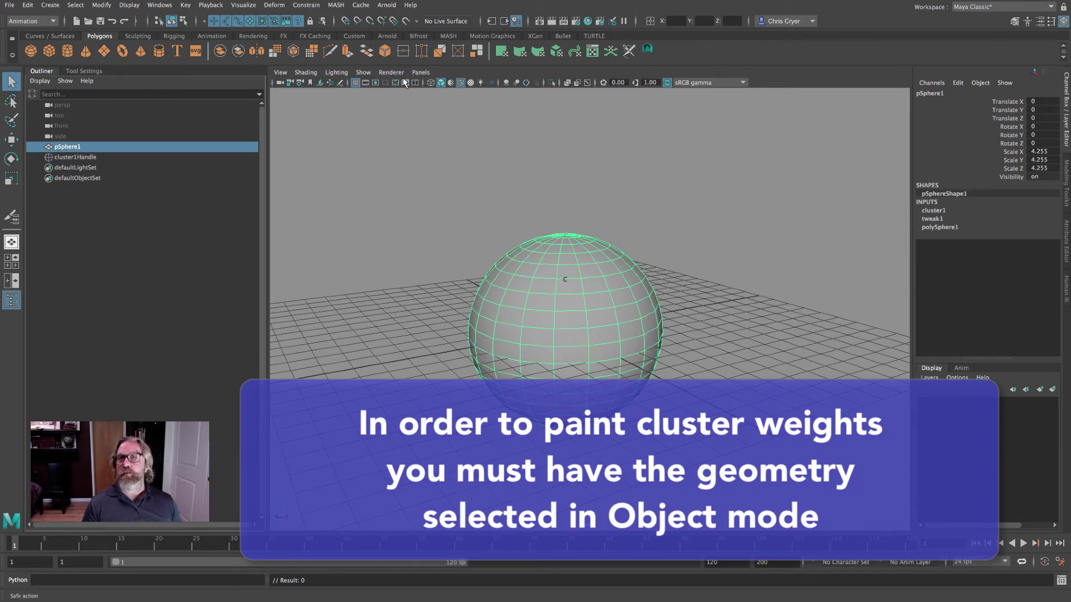
{"action": "left_click", "coordinate": [31, 20]}
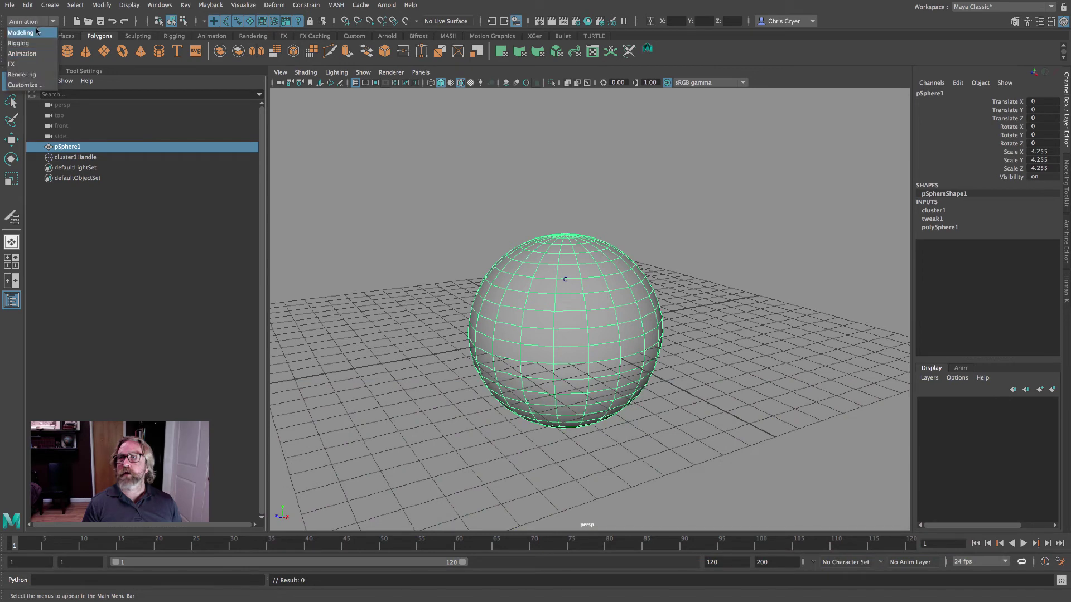
{"action": "left_click", "coordinate": [33, 25]}
{"action": "left_click", "coordinate": [399, 7]}
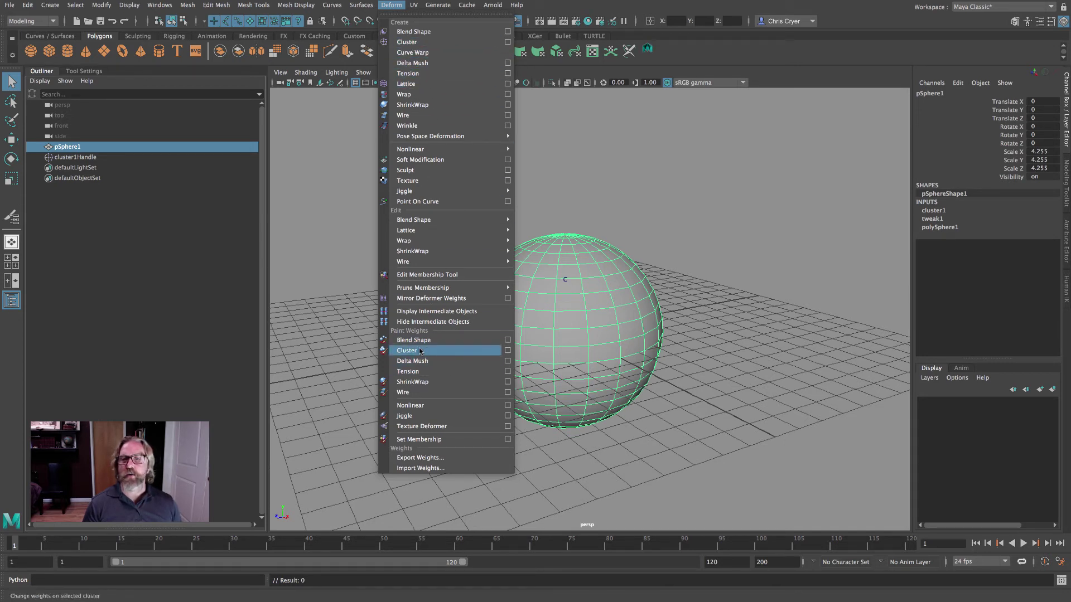
{"action": "left_click", "coordinate": [507, 351]}
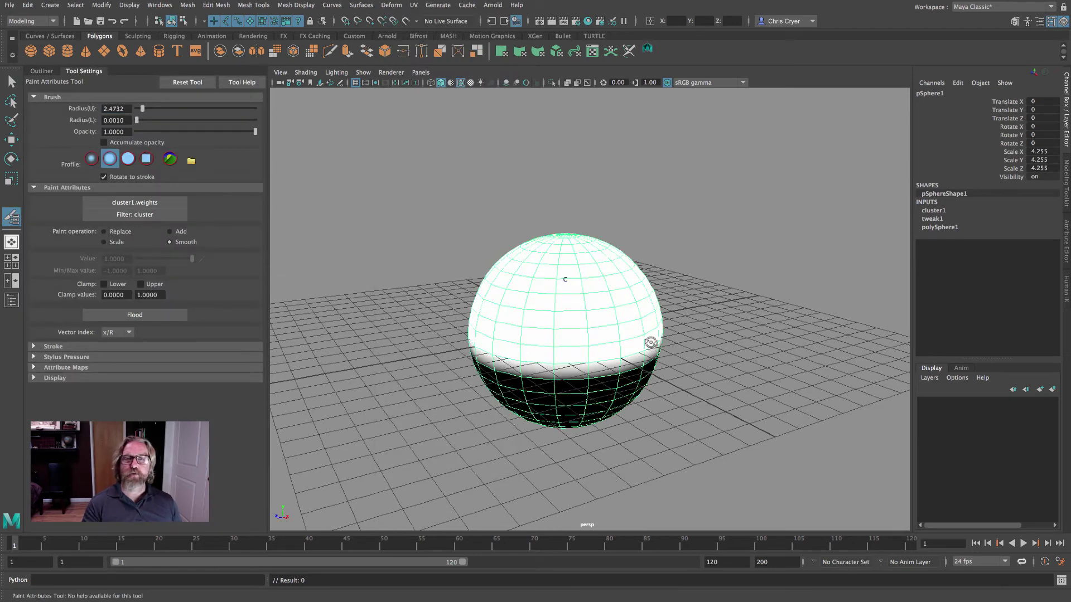
{"action": "left_click_drag", "start_coordinate": [652, 343], "coordinate": [641, 312], "text": "alt"}
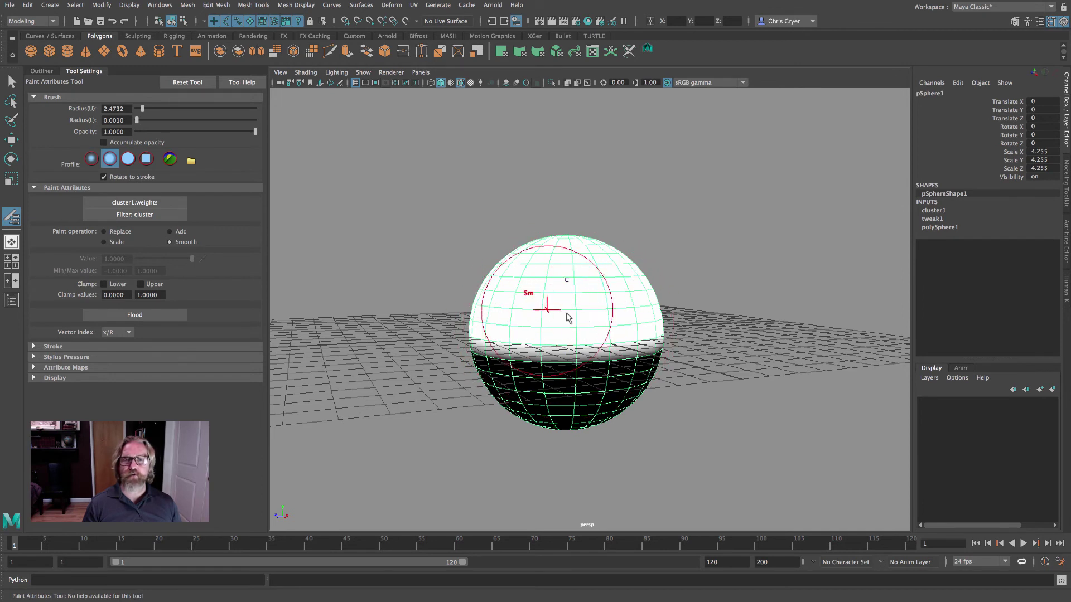
Step: Reduce the brush's upper radius to about 1.6 and repeatedly flood the cluster weights with the Smooth operation
{"action": "mouse_move", "coordinate": [558, 296]}
{"action": "left_mouse_down"}
{"action": "mouse_move", "coordinate": [568, 296]}
{"action": "mouse_move", "coordinate": [556, 295]}
{"action": "left_mouse_up"}
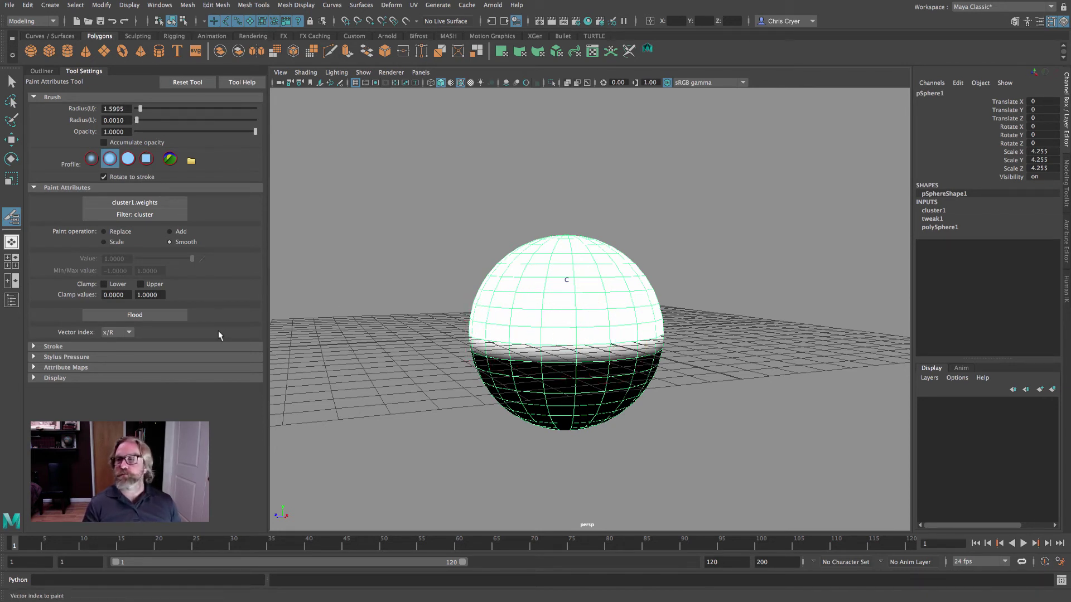
{"action": "left_click", "coordinate": [139, 315]}
{"action": "left_click", "coordinate": [139, 316]}
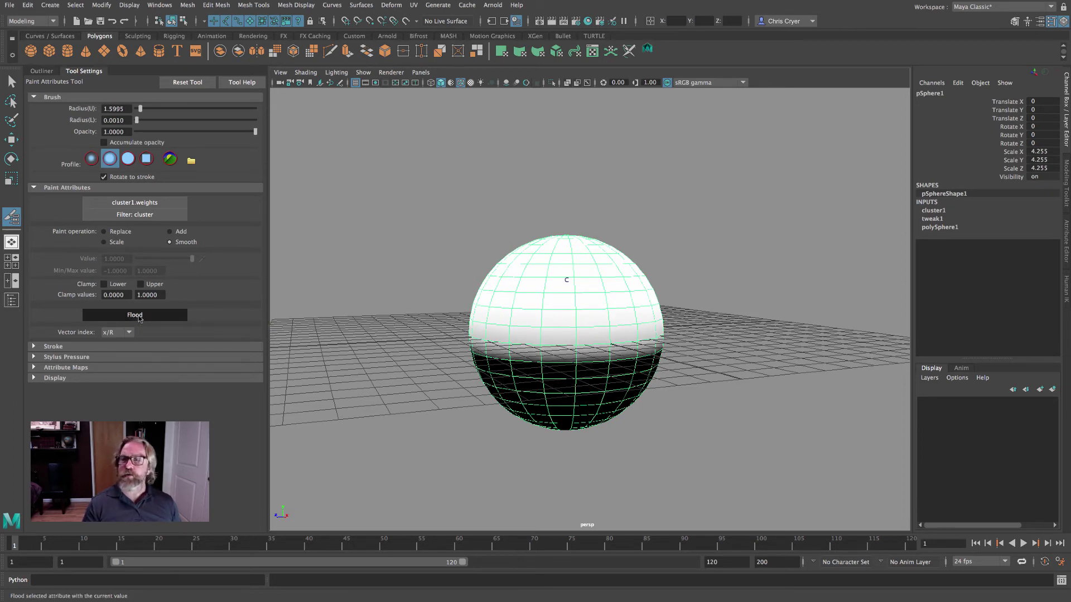
{"action": "left_click", "coordinate": [139, 316]}
{"action": "left_click", "coordinate": [139, 316]}
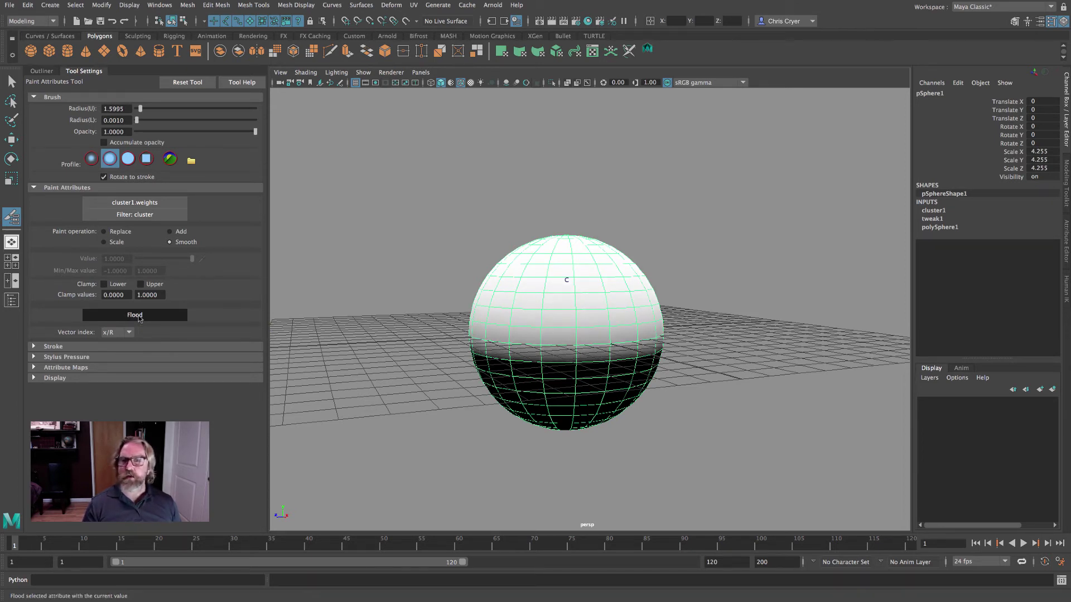
{"action": "left_click", "coordinate": [139, 315]}
{"action": "left_click", "coordinate": [139, 316]}
{"action": "left_click", "coordinate": [138, 316]}
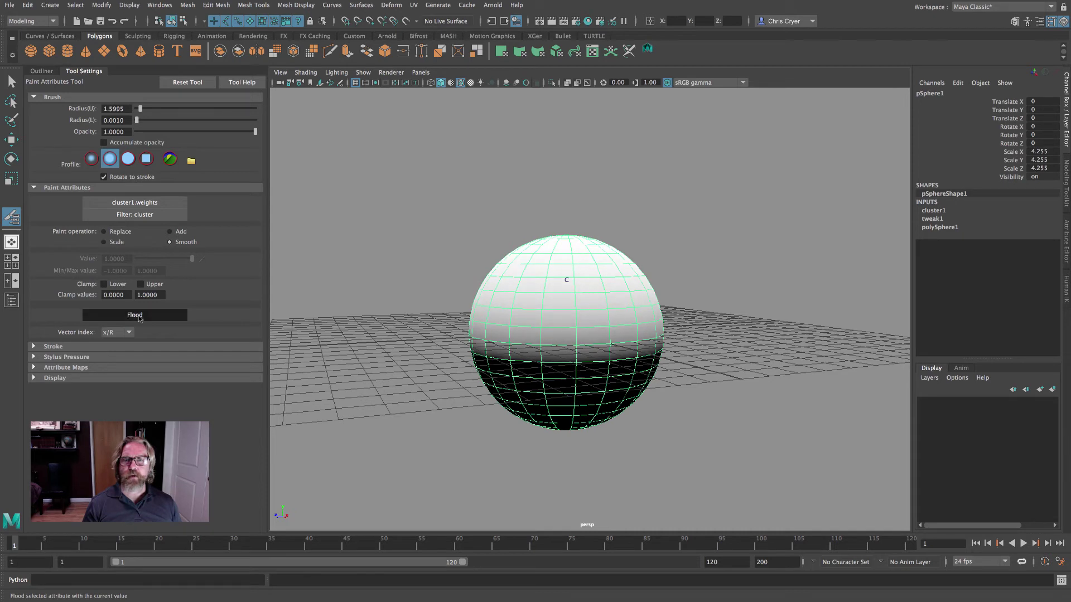
{"action": "left_click", "coordinate": [138, 316]}
{"action": "left_click", "coordinate": [139, 316]}
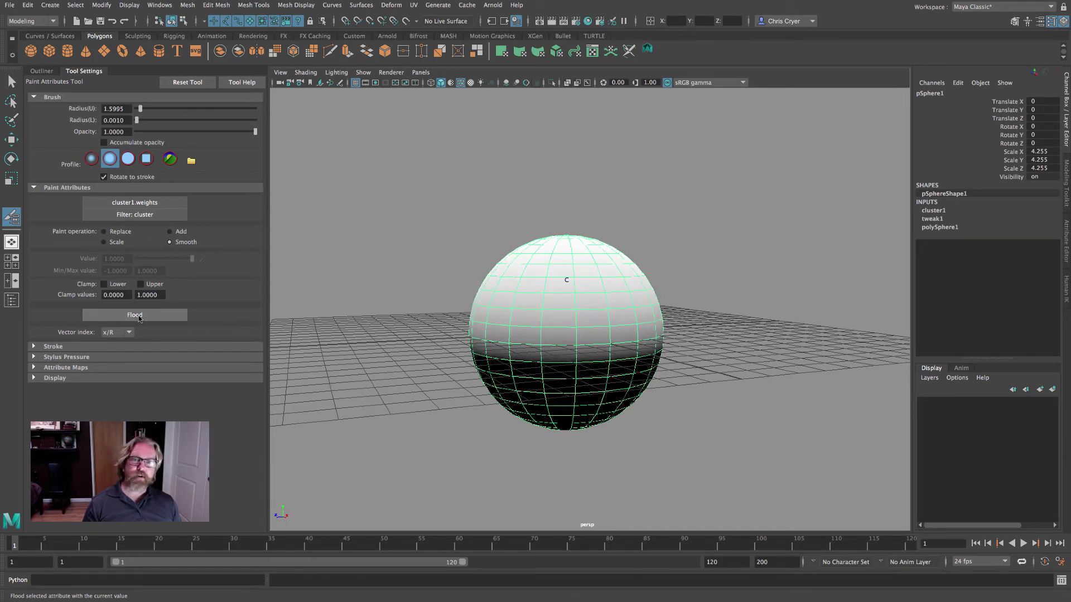
{"action": "left_click", "coordinate": [139, 315]}
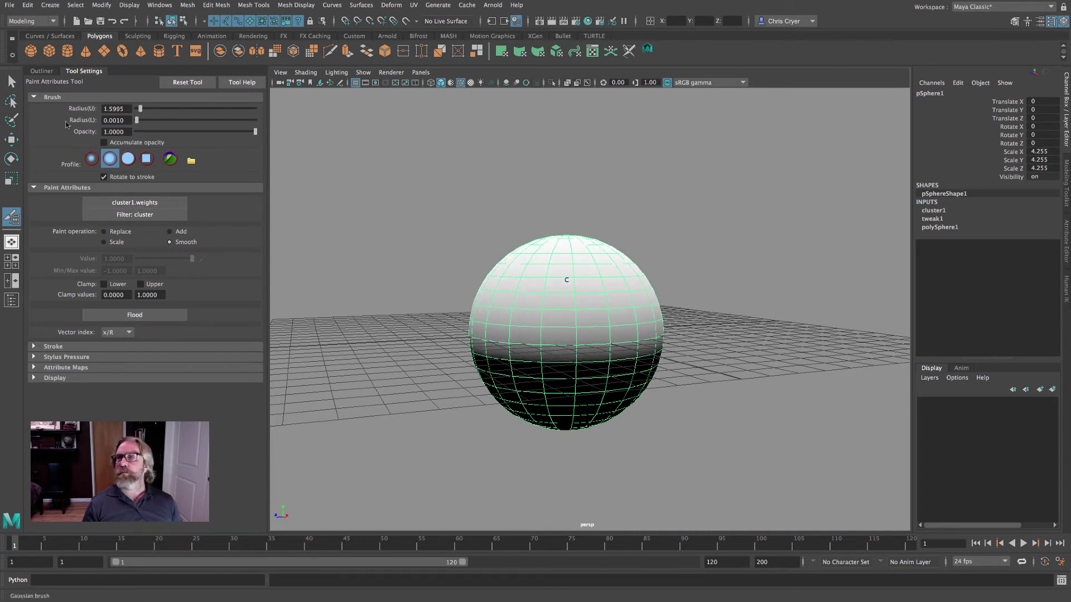
Step: Select the cluster handle, test the smoothed falloff by raising it to a Translate Y of about 3.17, and undo the move
{"action": "left_click", "coordinate": [42, 71]}
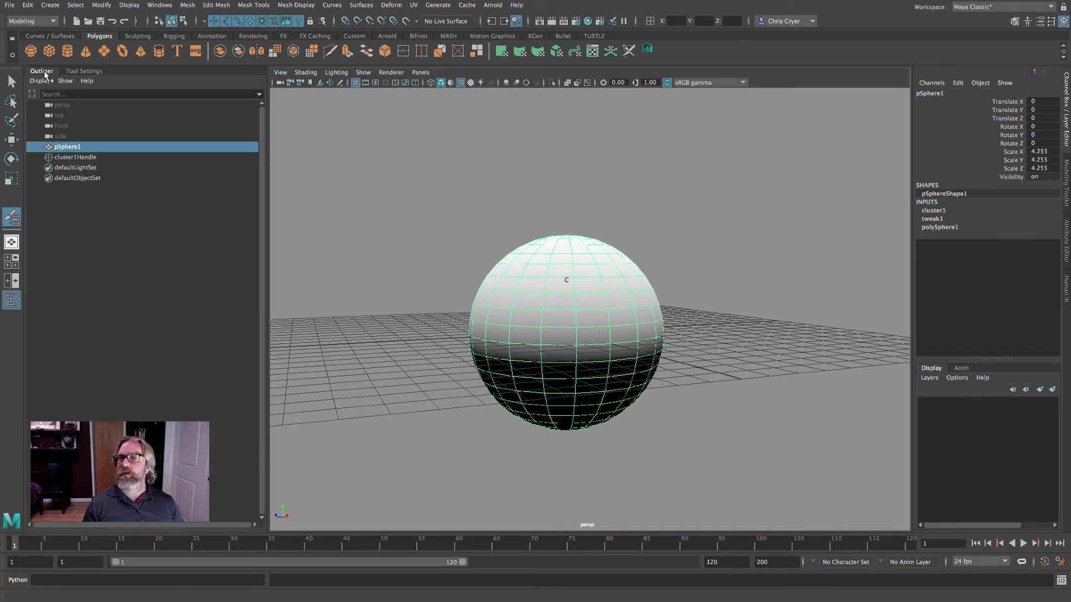
{"action": "left_click", "coordinate": [83, 160]}
{"action": "left_click", "coordinate": [11, 139]}
{"action": "left_click_drag", "start_coordinate": [568, 247], "coordinate": [575, 202]}
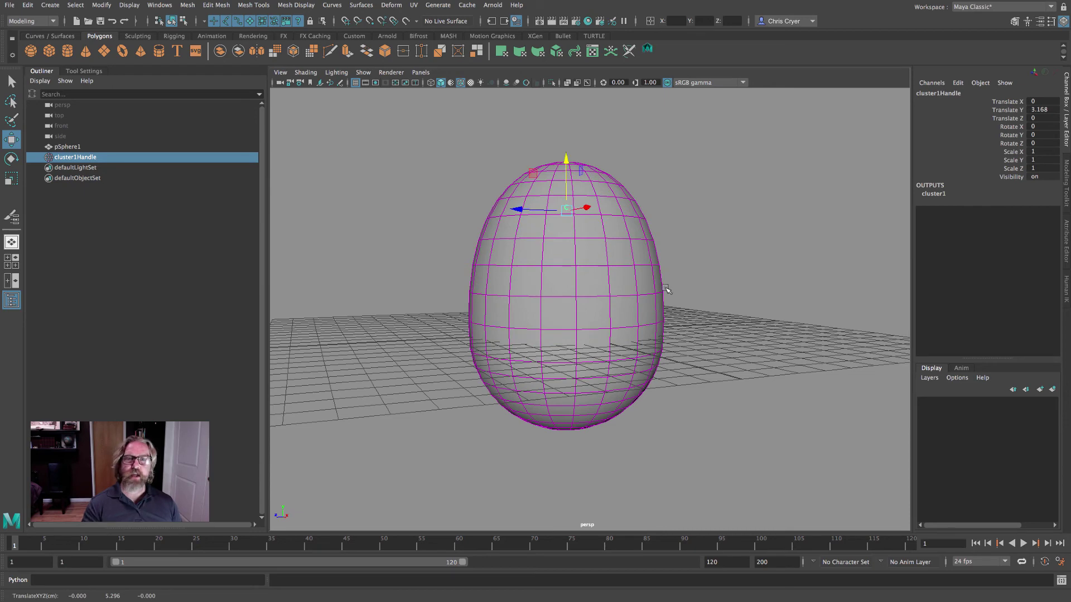
{"action": "left_click_drag", "start_coordinate": [666, 291], "coordinate": [614, 312], "text": "alt"}
{"action": "key", "text": "z"}
Step: Test the cluster handle with the Scale and Rotate tools, undo the changes and return to the Select tool
{"action": "key", "text": "r"}
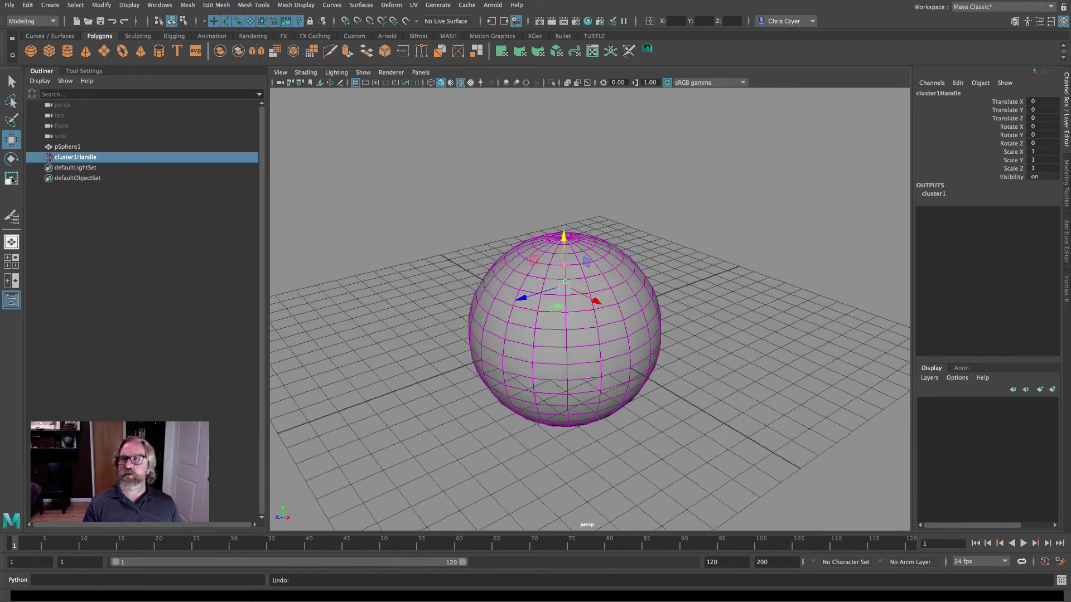
{"action": "left_click_drag", "start_coordinate": [564, 285], "coordinate": [530, 328]}
{"action": "left_click", "coordinate": [11, 160]}
{"action": "key", "text": "z"}
{"action": "key", "text": "z"}
{"action": "key", "text": "z"}
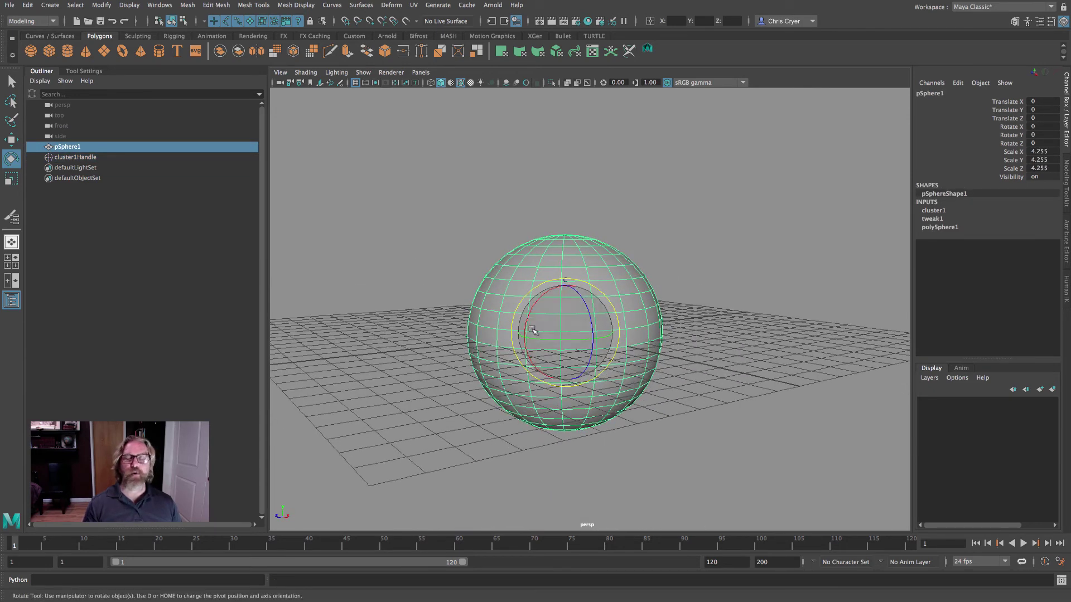
{"action": "left_click_drag", "start_coordinate": [652, 299], "coordinate": [636, 324], "text": "alt"}
{"action": "key", "text": "q"}
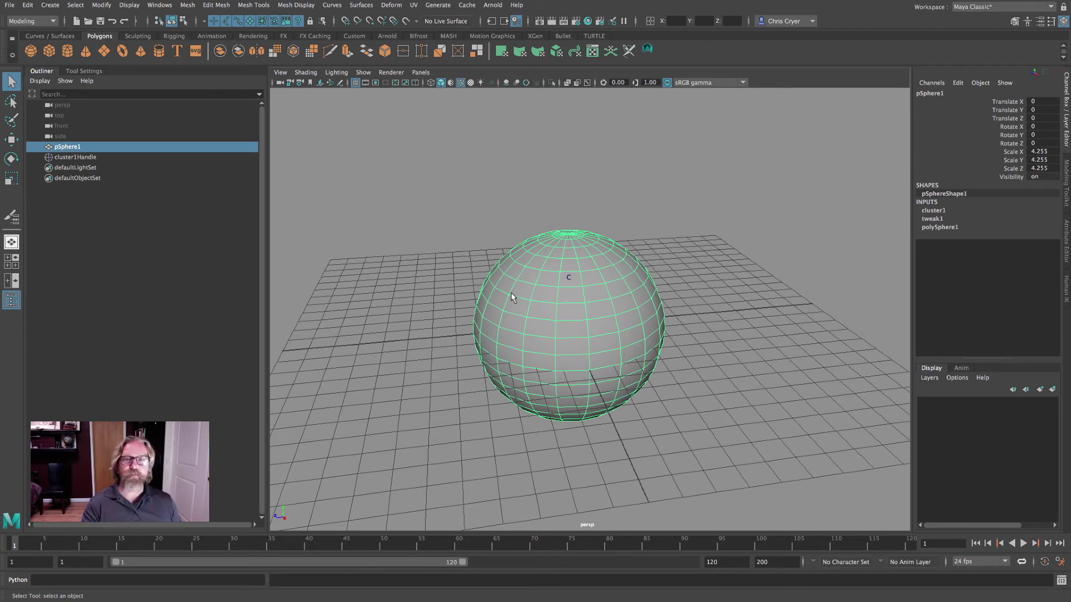
{"action": "left_click_drag", "start_coordinate": [591, 292], "coordinate": [569, 323], "text": "alt"}
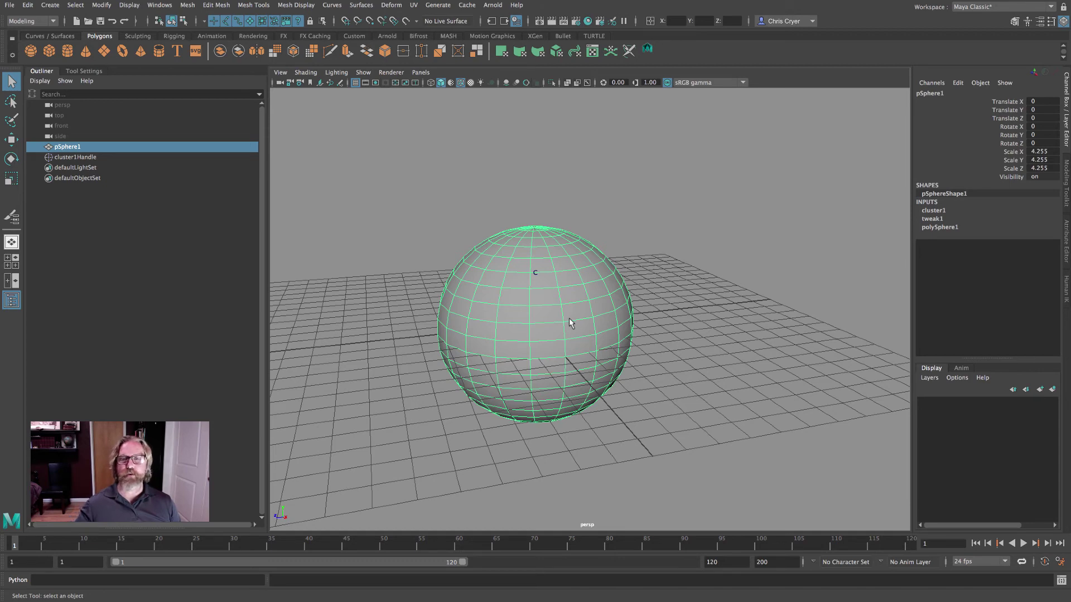
{"action": "mouse_move", "coordinate": [586, 321]}
{"action": "left_mouse_down", "text": "alt"}
{"action": "mouse_move", "coordinate": [519, 317]}
{"action": "mouse_move", "coordinate": [593, 319]}
{"action": "left_mouse_up", "text": "alt"}
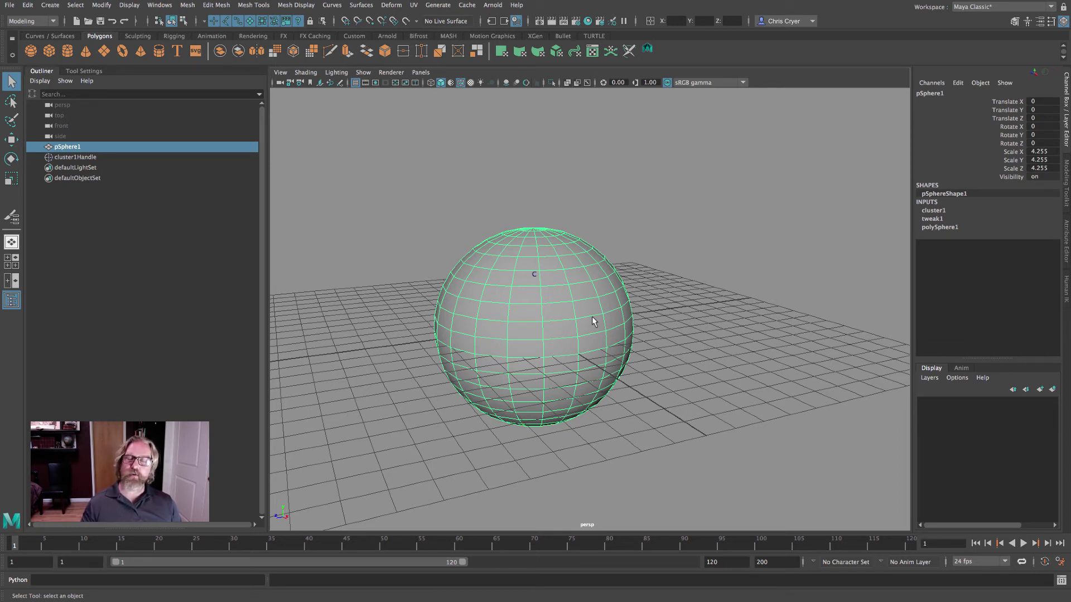
{"action": "left_click_drag", "start_coordinate": [610, 259], "coordinate": [619, 287], "text": "alt"}
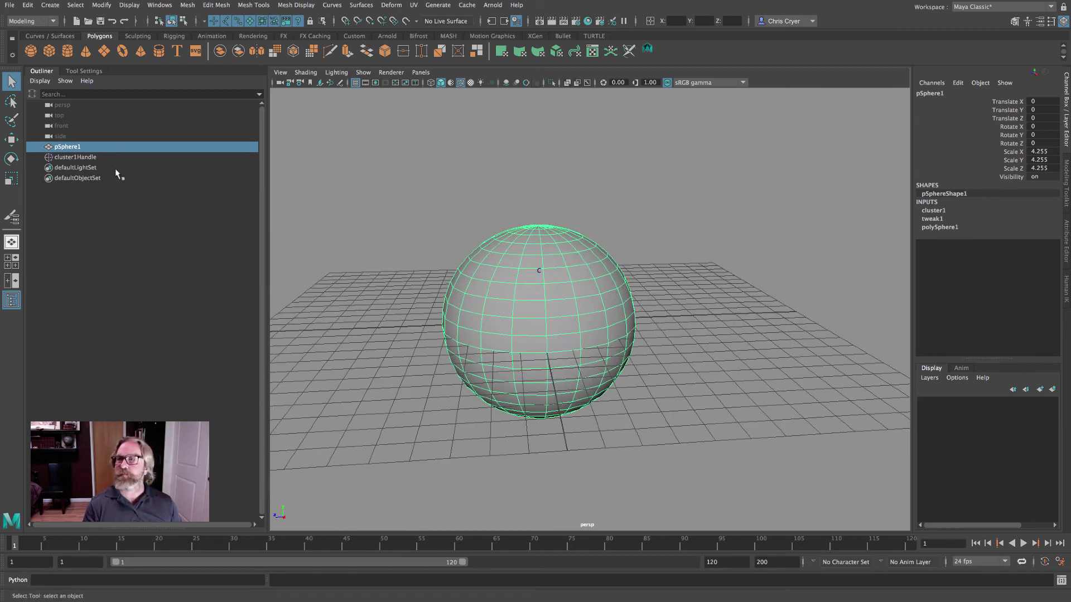
Step: Group the sphere and its cluster handle, expand the group to show both children and reselect the group
{"action": "left_click", "coordinate": [65, 158], "text": "ctrl"}
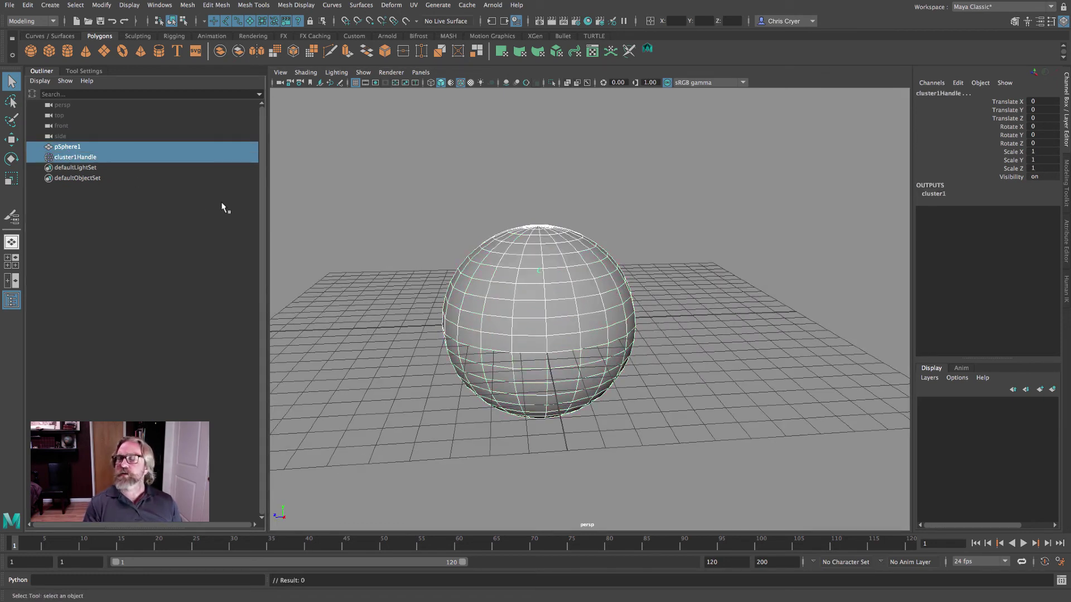
{"action": "left_click", "coordinate": [28, 4]}
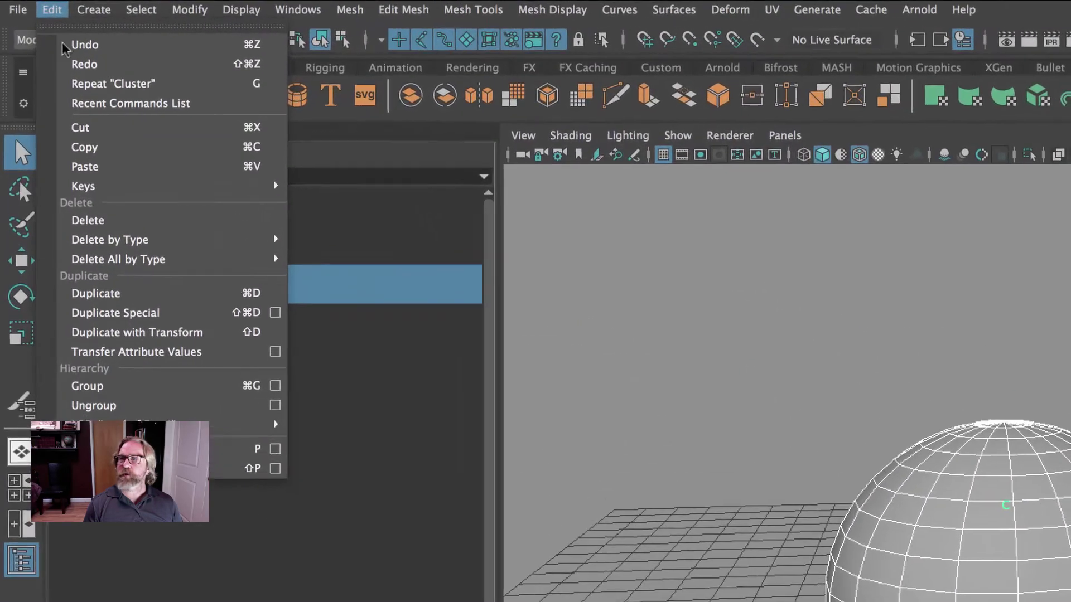
{"action": "left_click", "coordinate": [147, 386]}
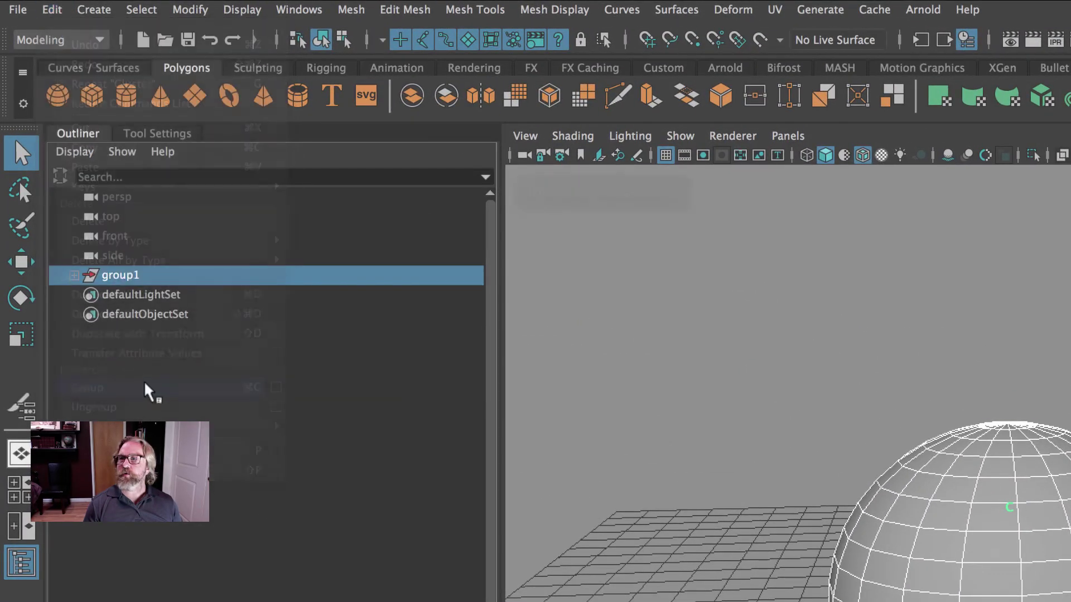
{"action": "left_click", "coordinate": [74, 275]}
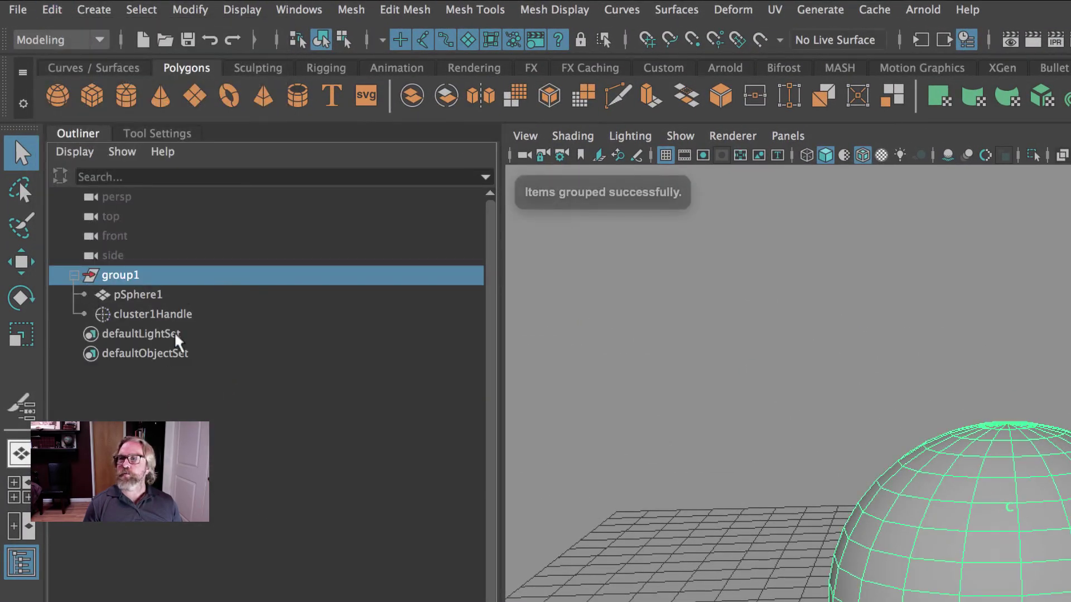
{"action": "left_click", "coordinate": [127, 313]}
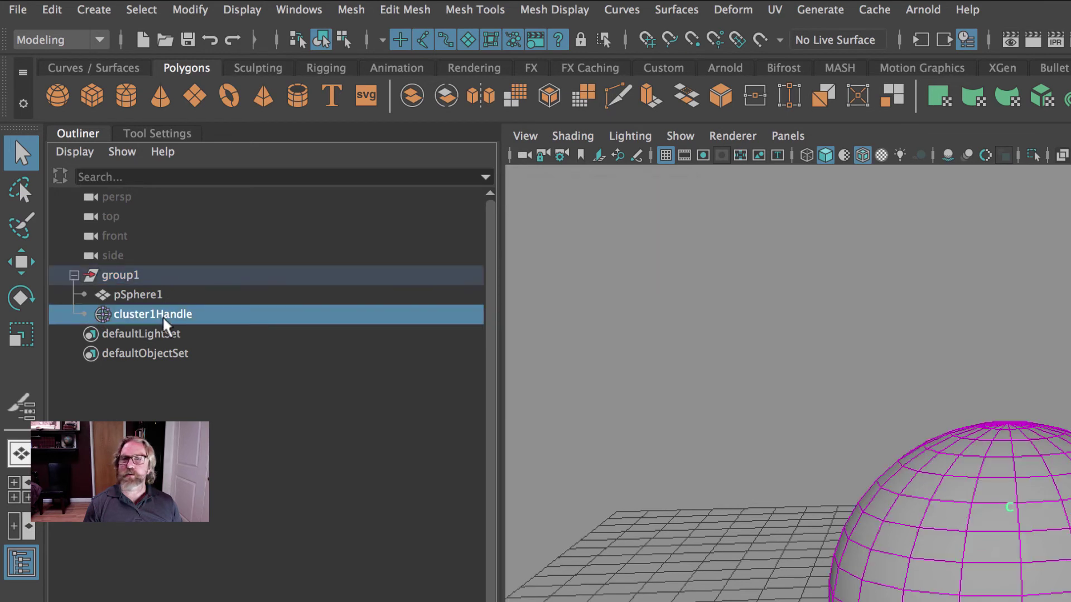
{"action": "left_click", "coordinate": [143, 277]}
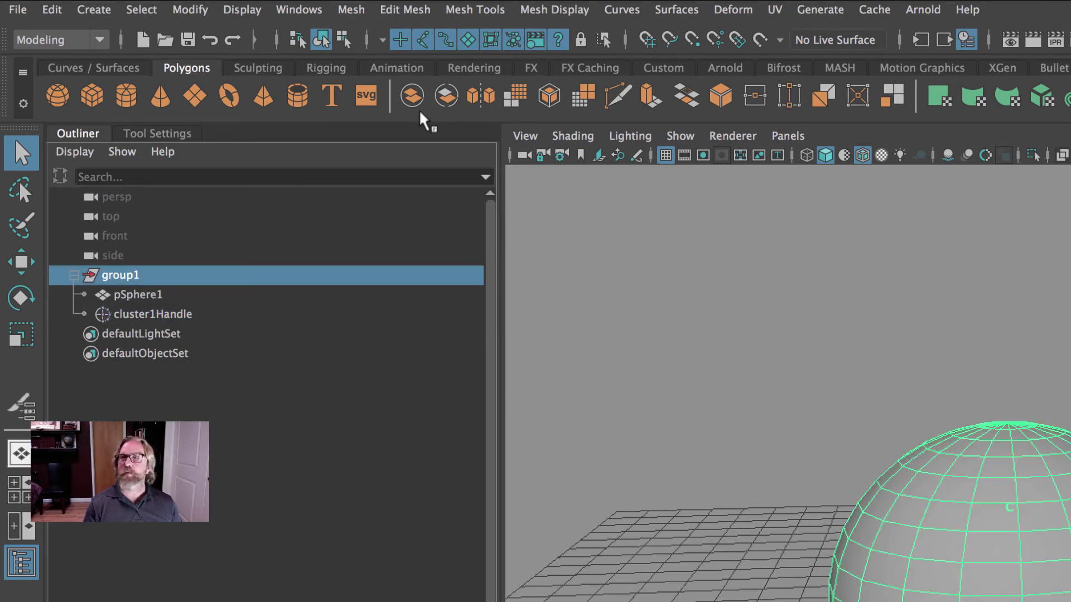
Step: Reset the Duplicate Special options, enable Duplicate input graph and duplicate group1 with one copy
{"action": "left_click", "coordinate": [52, 10]}
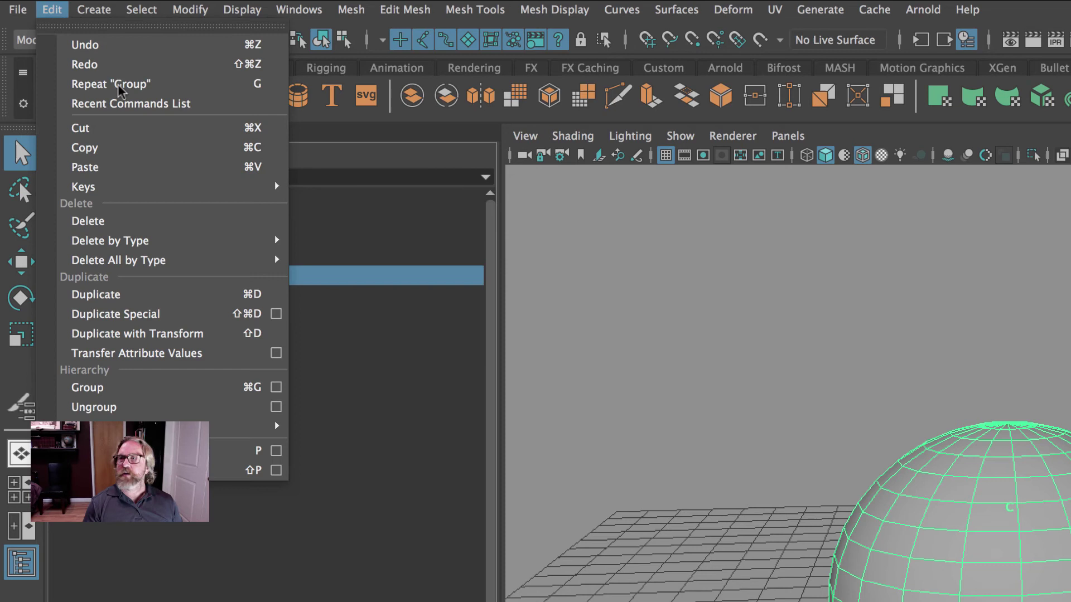
{"action": "left_click", "coordinate": [276, 316]}
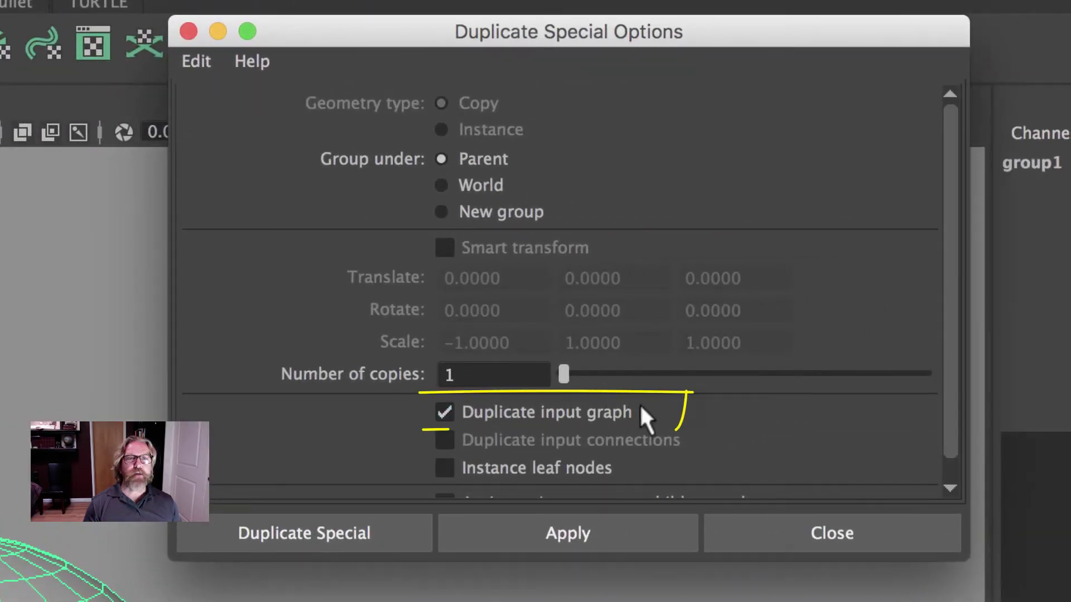
{"action": "left_click", "coordinate": [196, 61]}
{"action": "left_click", "coordinate": [227, 119]}
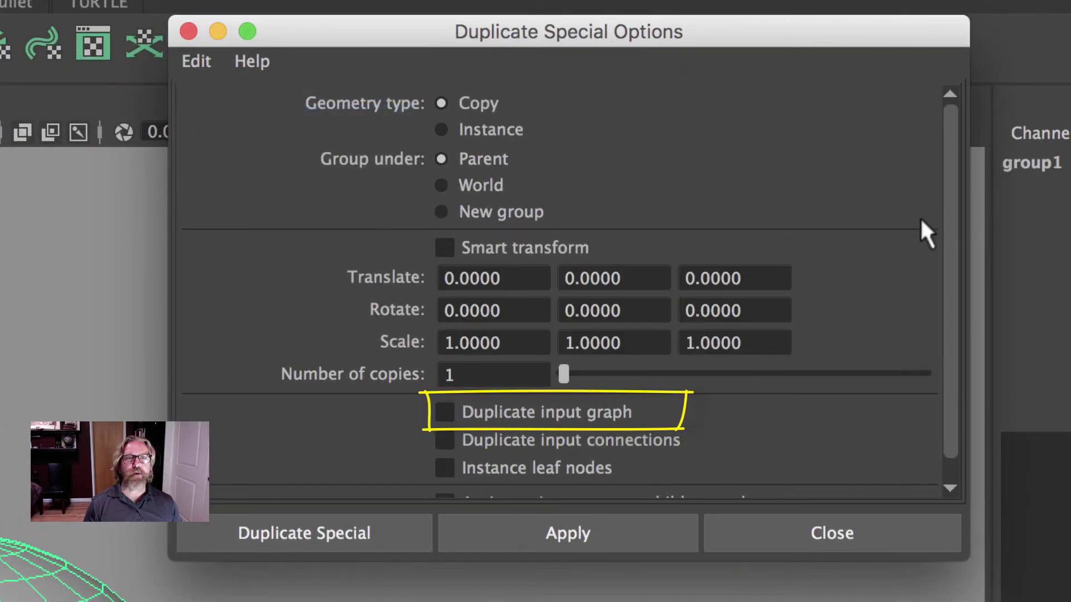
{"action": "left_click", "coordinate": [444, 412]}
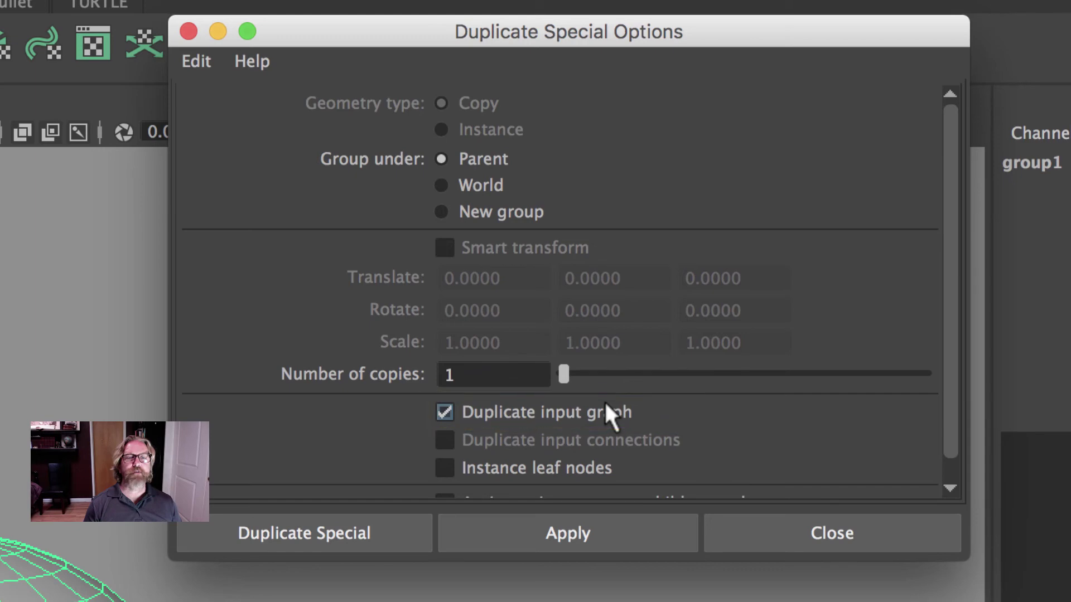
{"action": "left_click", "coordinate": [333, 527]}
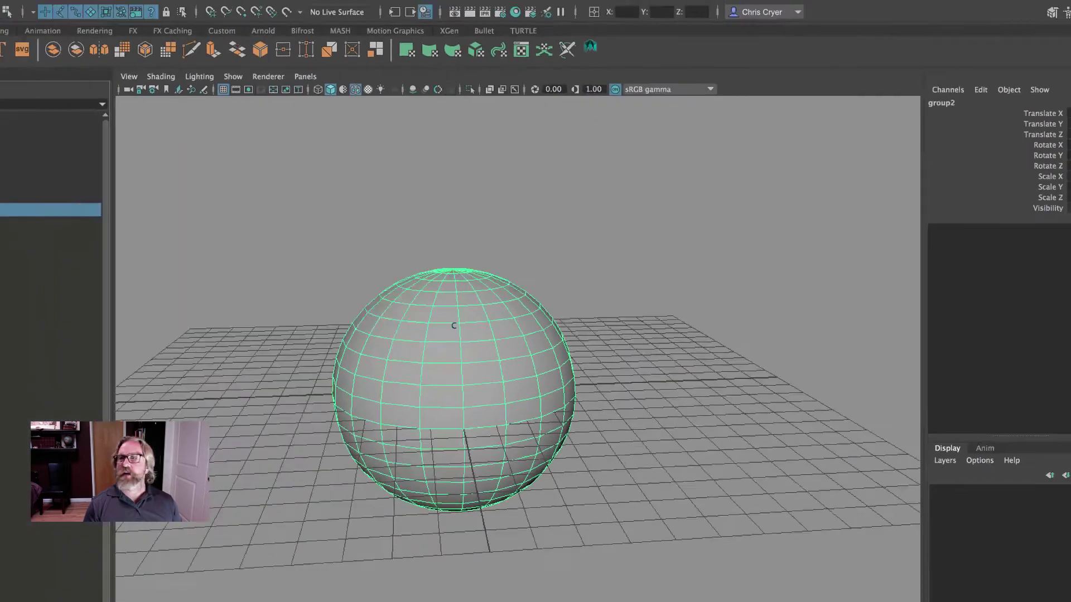
Step: Expand the duplicated group and move it beside the original to a Translate Z of about -15
{"action": "left_click", "coordinate": [11, 300]}
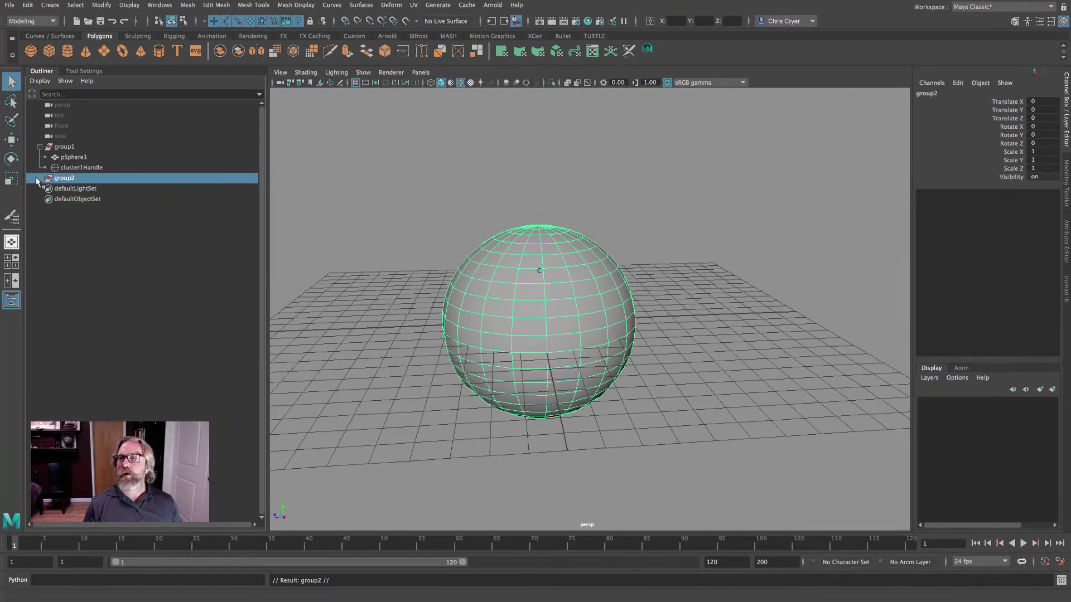
{"action": "left_click", "coordinate": [10, 144]}
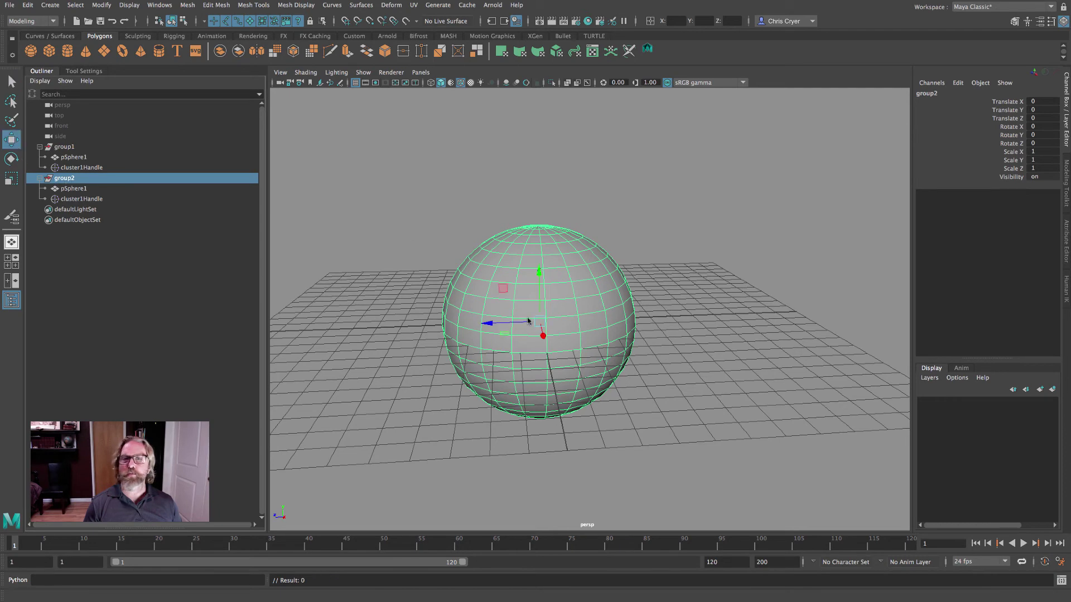
{"action": "left_click_drag", "start_coordinate": [502, 321], "coordinate": [645, 239]}
{"action": "key", "text": "q"}
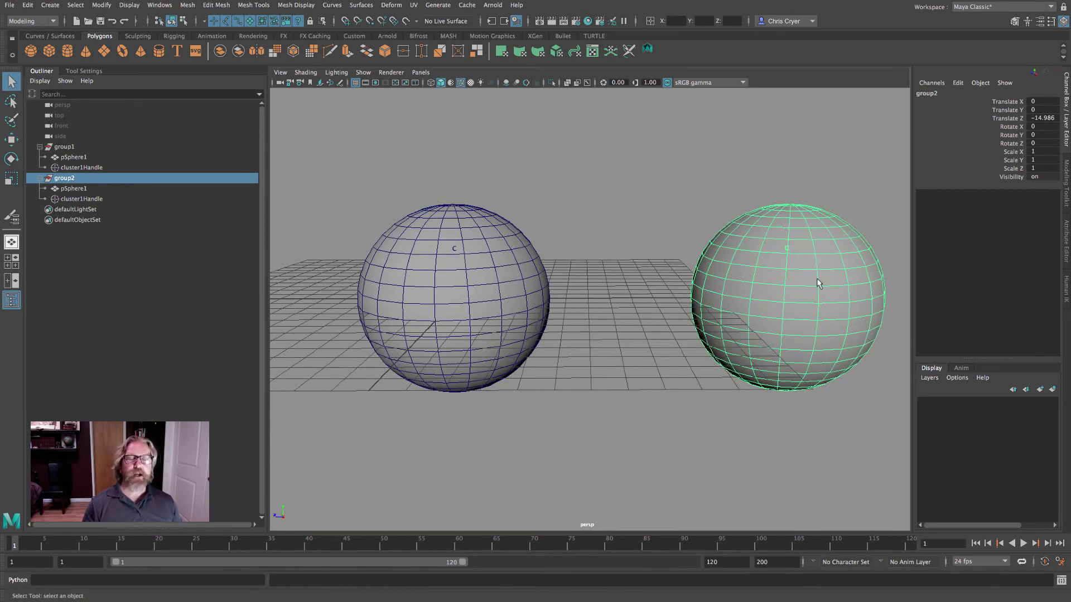
Step: Raise the duplicate's cluster handle to a Translate Y of about 4.04 and scale it down to taper the sphere into an egg shape
{"action": "left_click", "coordinate": [76, 189]}
{"action": "left_click", "coordinate": [78, 199]}
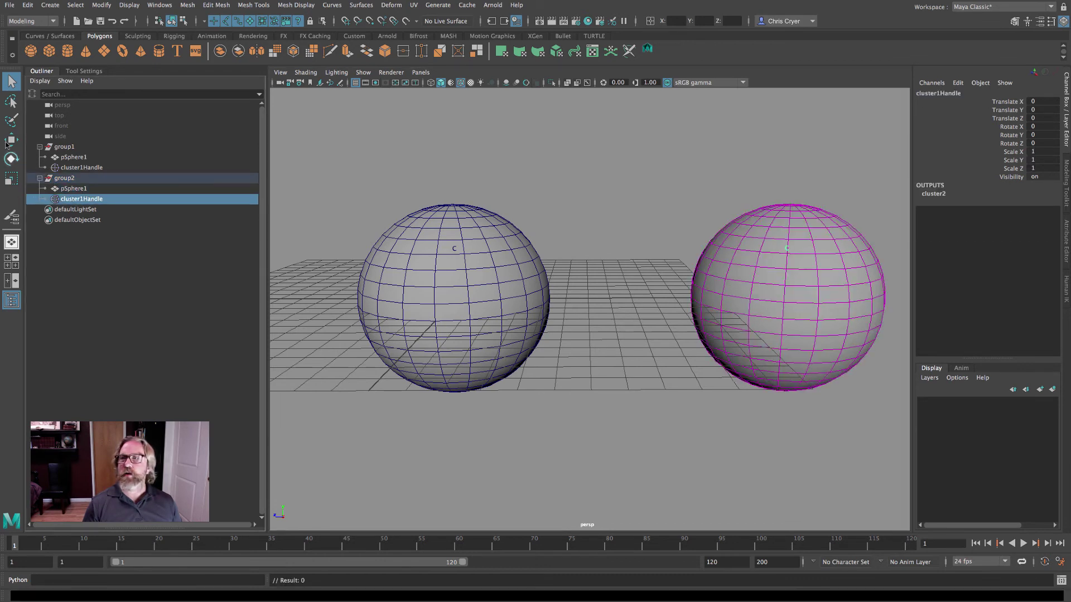
{"action": "key", "text": "w"}
{"action": "left_click_drag", "start_coordinate": [791, 188], "coordinate": [806, 118]}
{"action": "left_click_drag", "start_coordinate": [744, 244], "coordinate": [698, 258], "text": "alt"}
{"action": "left_click_drag", "start_coordinate": [729, 147], "coordinate": [719, 111]}
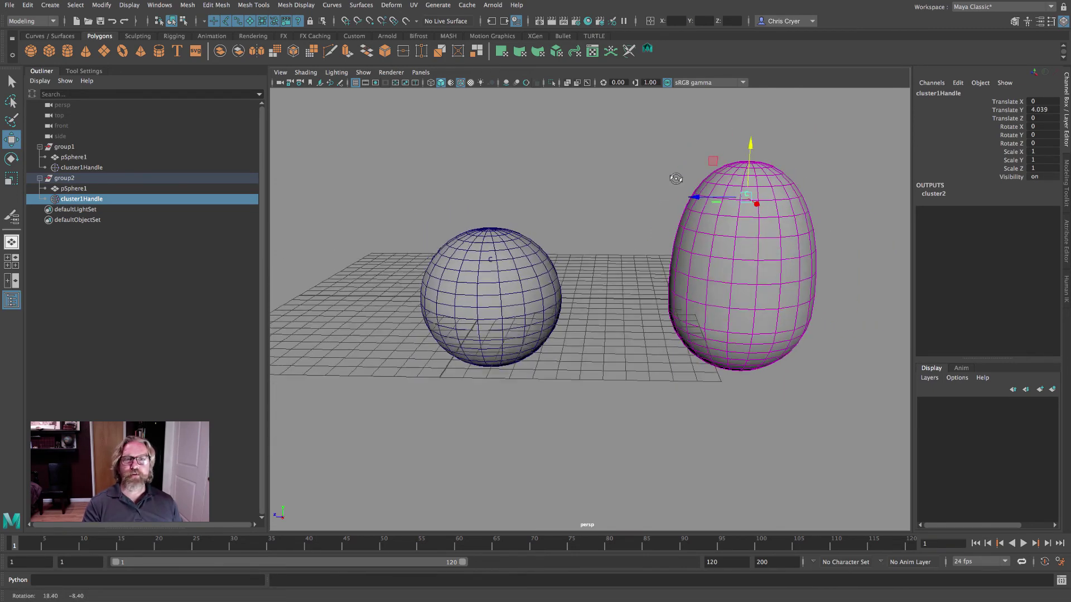
{"action": "left_click", "coordinate": [11, 179]}
{"action": "left_click_drag", "start_coordinate": [717, 200], "coordinate": [745, 257]}
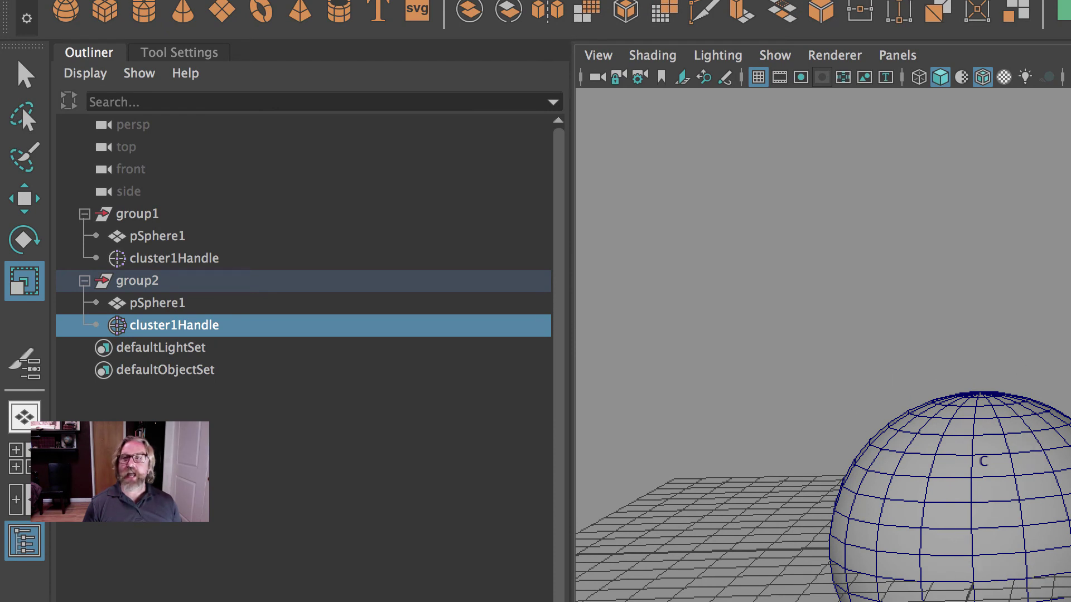
Step: Delete the cluster handle inside group1 so the original sphere serves as the base
{"action": "left_click", "coordinate": [162, 258]}
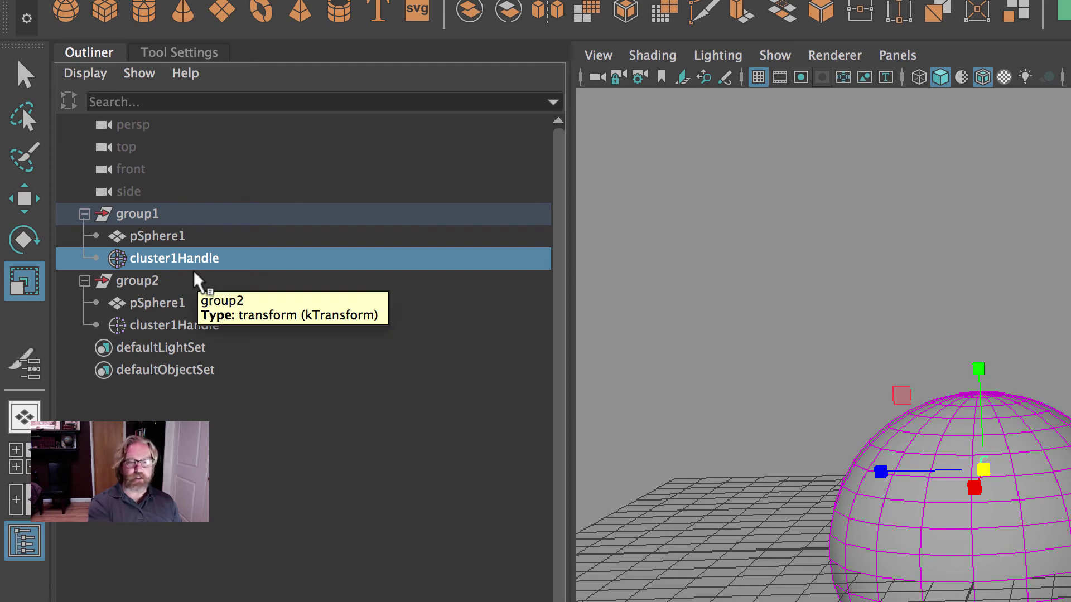
{"action": "key", "text": "Delete"}
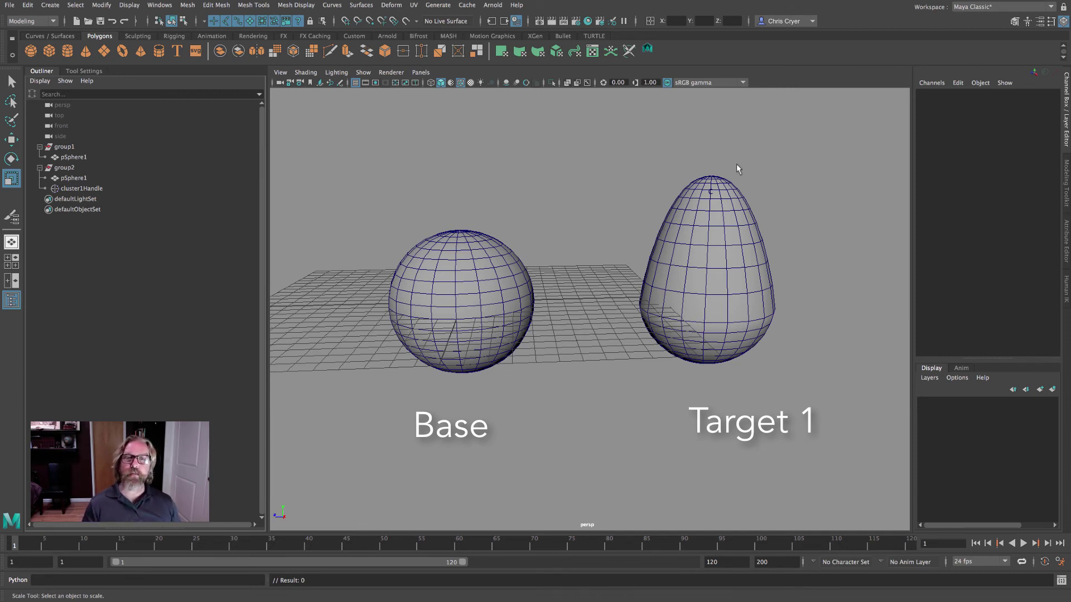
Step: Select the egg-shaped target and add the base sphere last, and create a Blend Shape deformer from them
{"action": "left_click_drag", "start_coordinate": [590, 208], "coordinate": [668, 209], "text": "alt"}
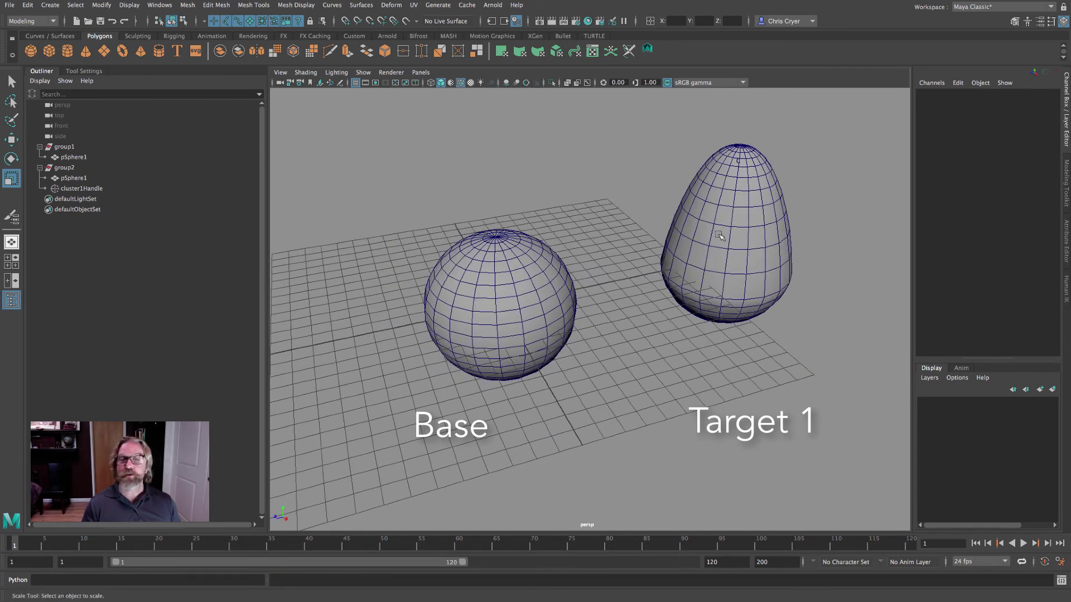
{"action": "left_click", "coordinate": [733, 211]}
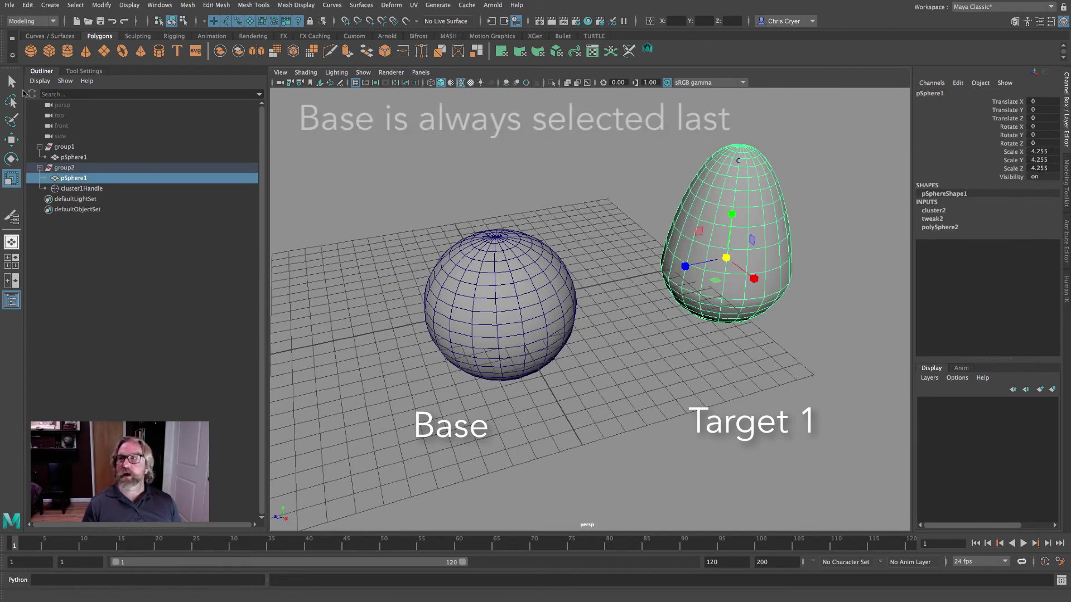
{"action": "left_click", "coordinate": [11, 81]}
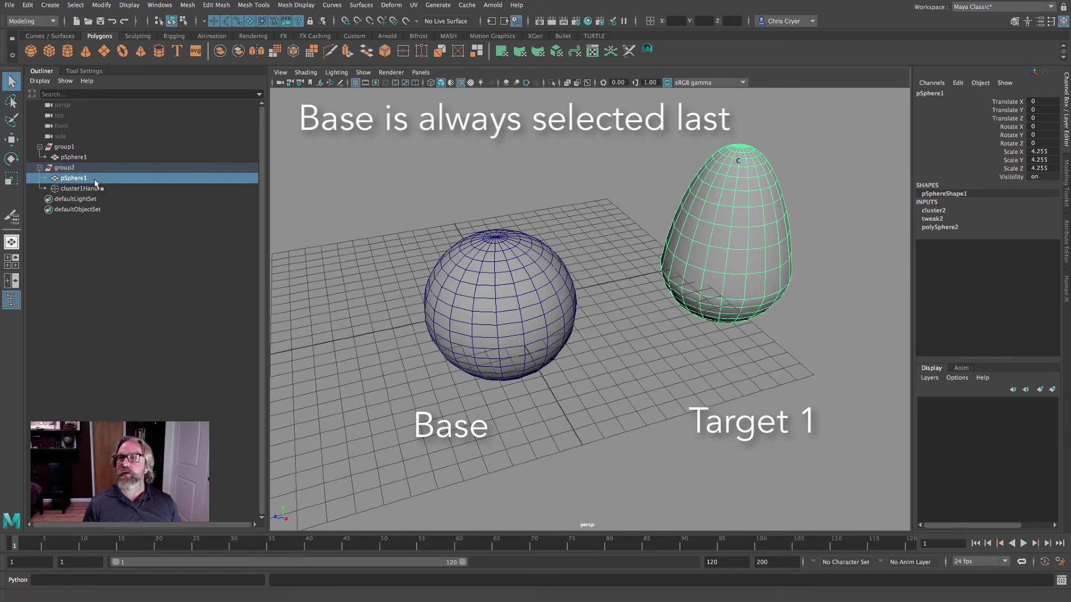
{"action": "left_click", "coordinate": [511, 285], "text": "shift"}
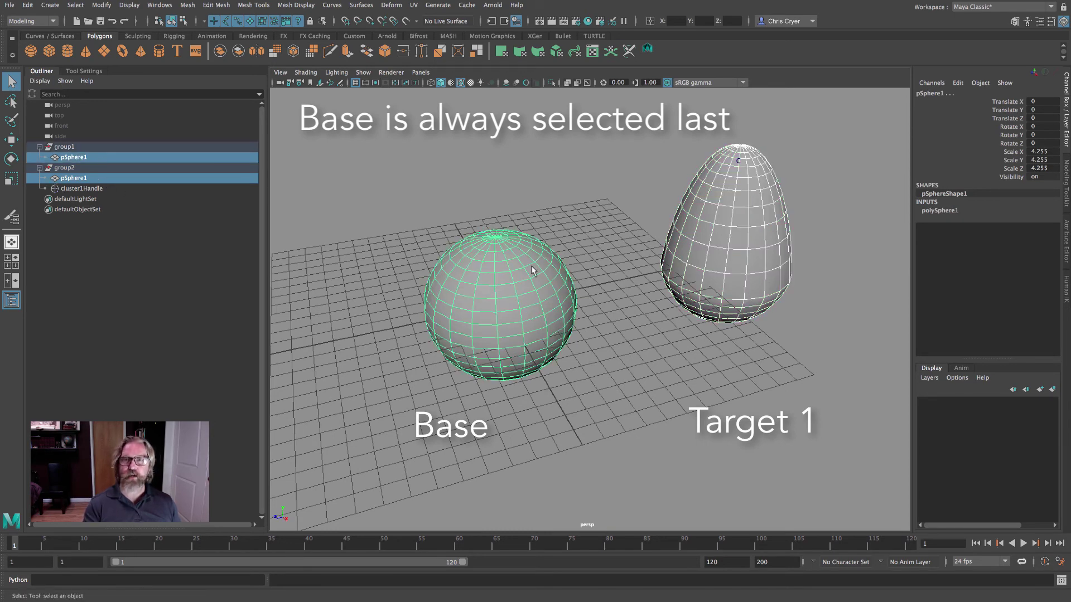
{"action": "left_click_drag", "start_coordinate": [531, 269], "coordinate": [526, 207], "text": "alt"}
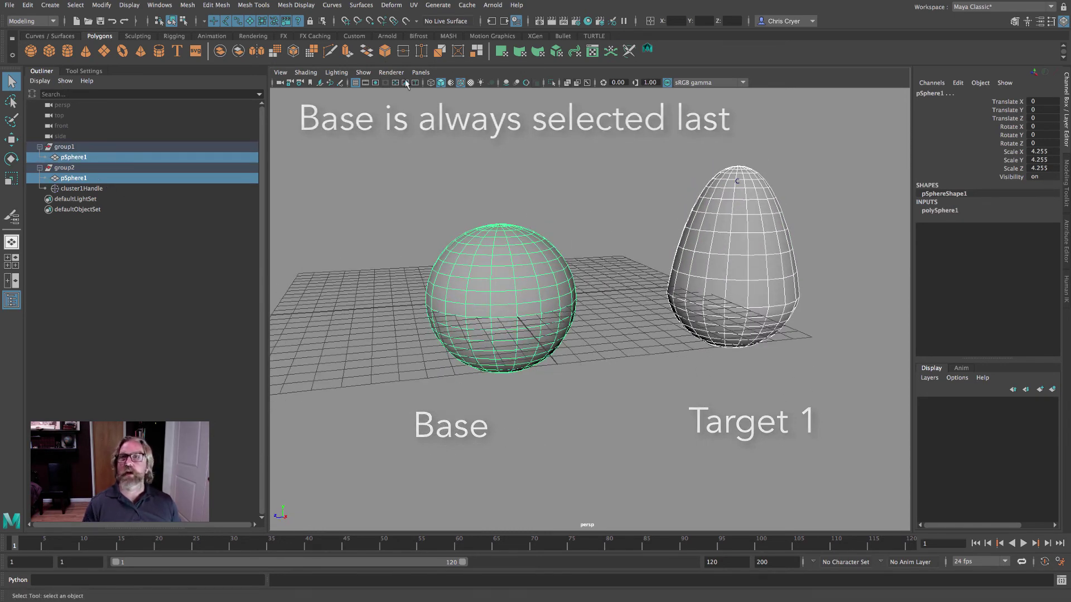
{"action": "left_click", "coordinate": [391, 5]}
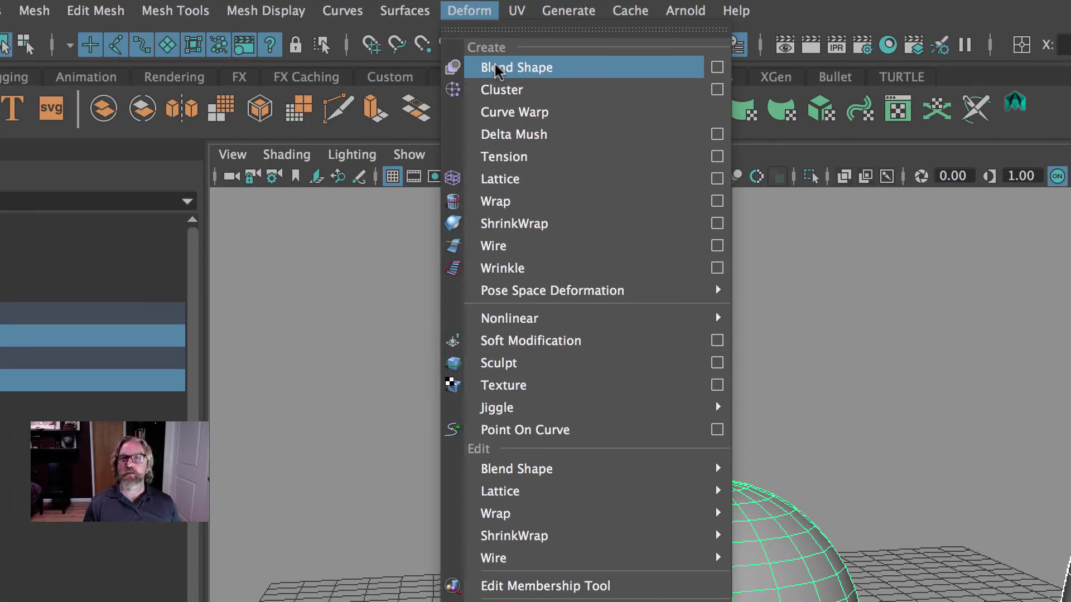
{"action": "left_click", "coordinate": [494, 66]}
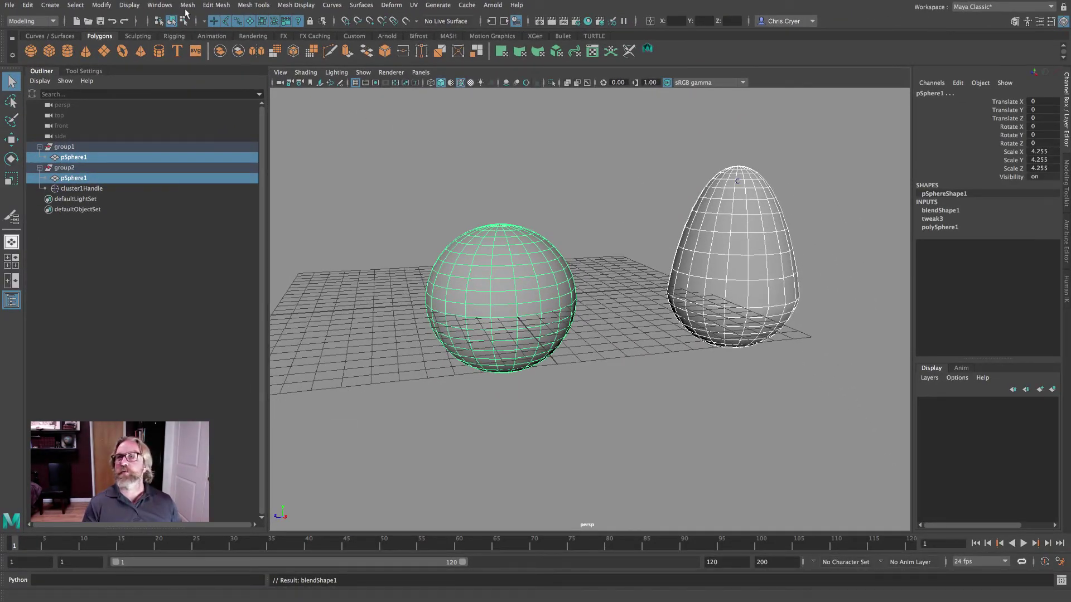
Step: Open the Shape Editor to access the new blend shape's target weight
{"action": "left_click", "coordinate": [167, 9]}
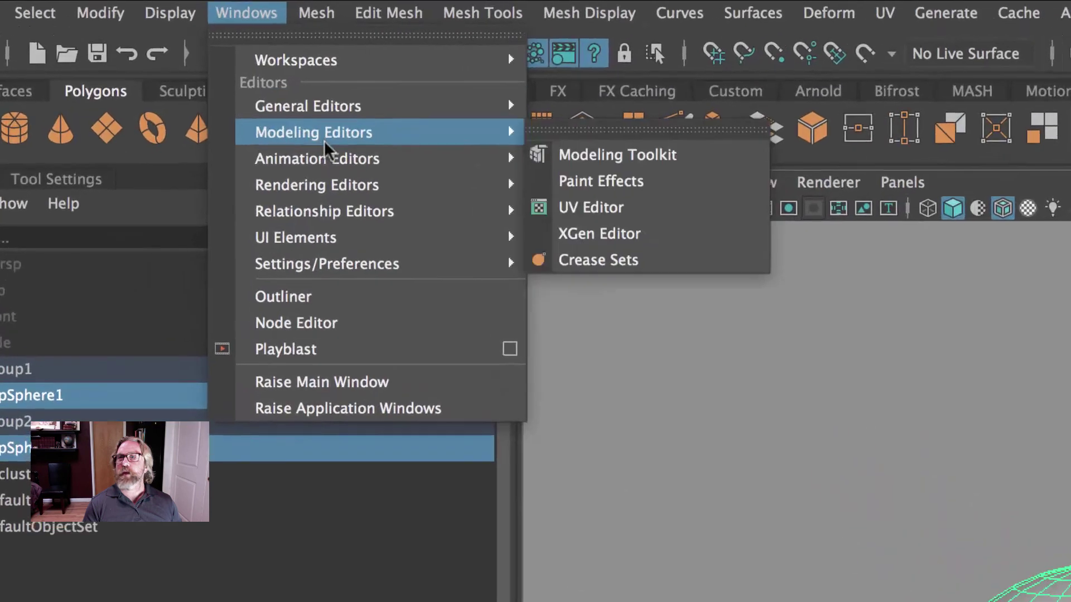
{"action": "mouse_move", "coordinate": [200, 64]}
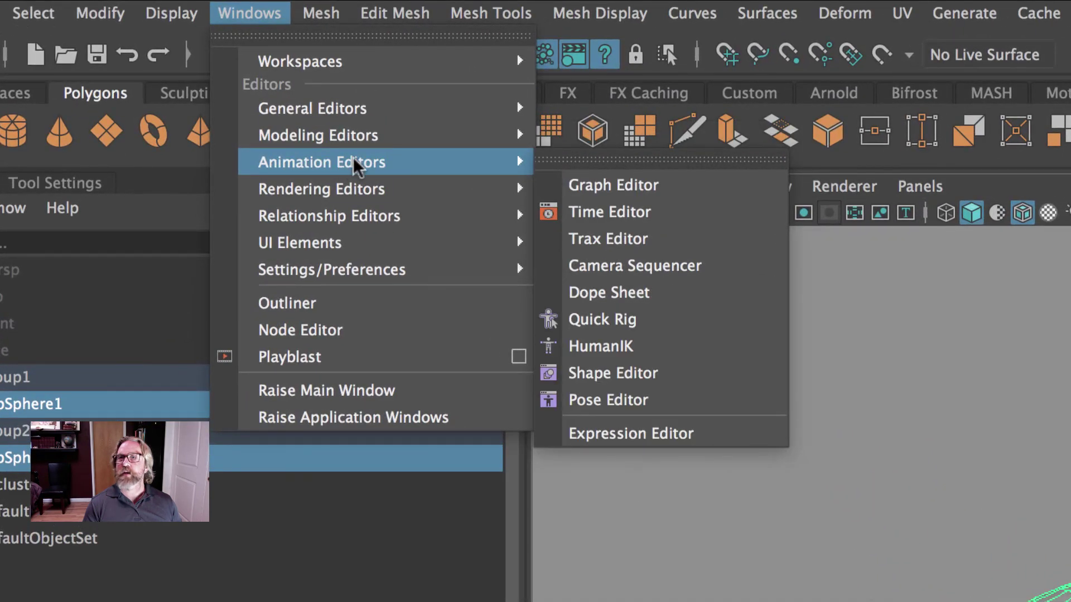
{"action": "left_click", "coordinate": [669, 384]}
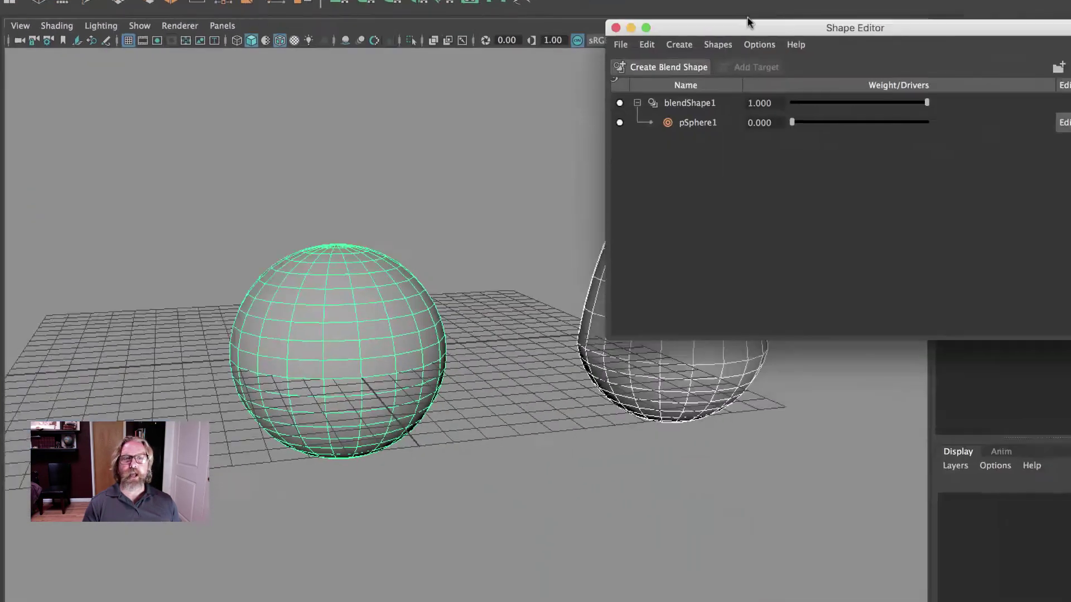
Step: Raise the pSphere1 target weight to 1.000 and move the Shape Editor clear of the egg-shaped target
{"action": "left_click_drag", "start_coordinate": [793, 124], "coordinate": [818, 119]}
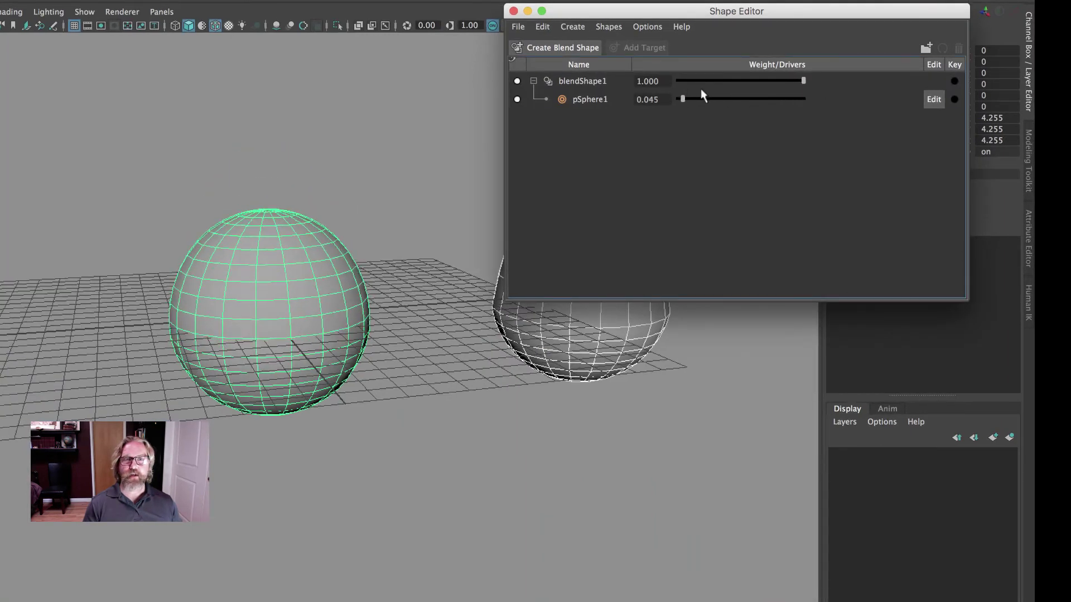
{"action": "left_click_drag", "start_coordinate": [702, 96], "coordinate": [872, 85]}
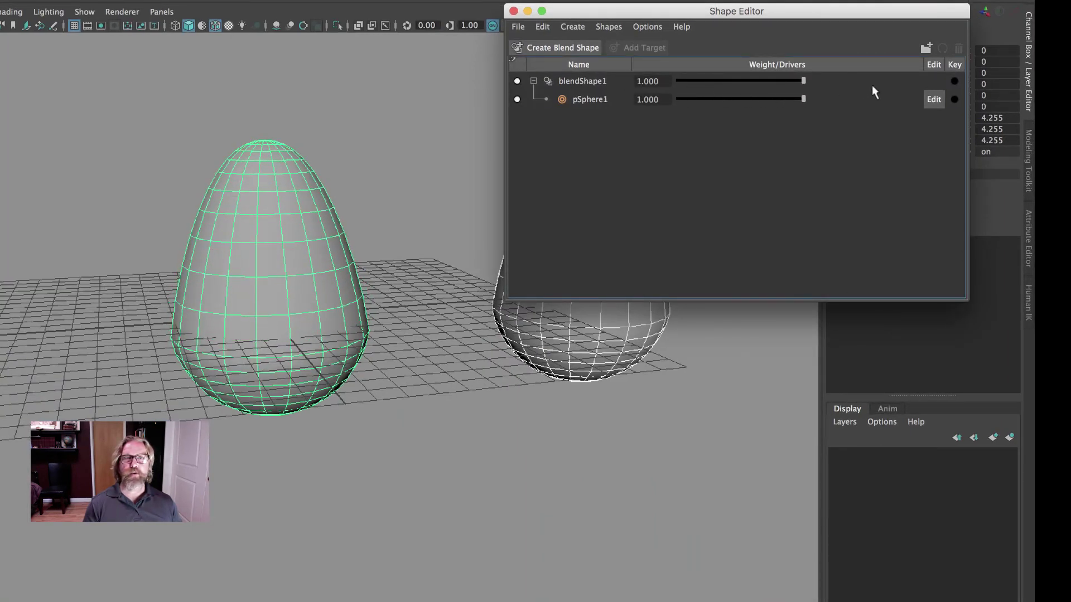
{"action": "left_click_drag", "start_coordinate": [568, 11], "coordinate": [795, 55]}
Step: Select the egg-shaped target's cluster handle, try moving it with the Move tool, and undo the move
{"action": "left_click_drag", "start_coordinate": [555, 132], "coordinate": [659, 188]}
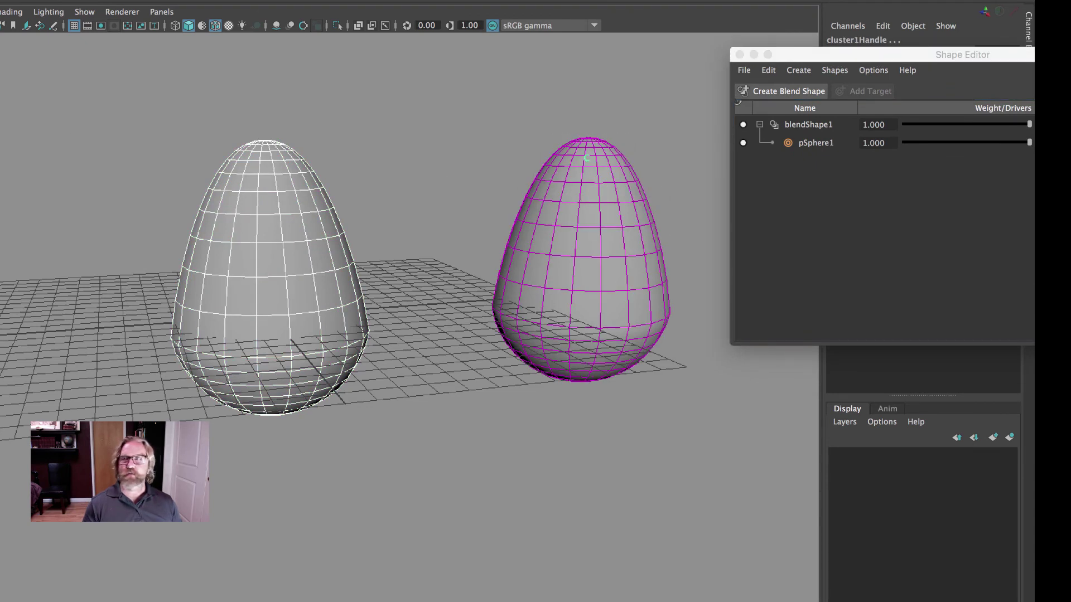
{"action": "key", "text": "w"}
{"action": "mouse_move", "coordinate": [591, 123]}
{"action": "left_mouse_down"}
{"action": "mouse_move", "coordinate": [593, 139]}
{"action": "mouse_move", "coordinate": [595, 110]}
{"action": "mouse_move", "coordinate": [600, 118]}
{"action": "left_mouse_up"}
{"action": "key", "text": "ctrl+z"}
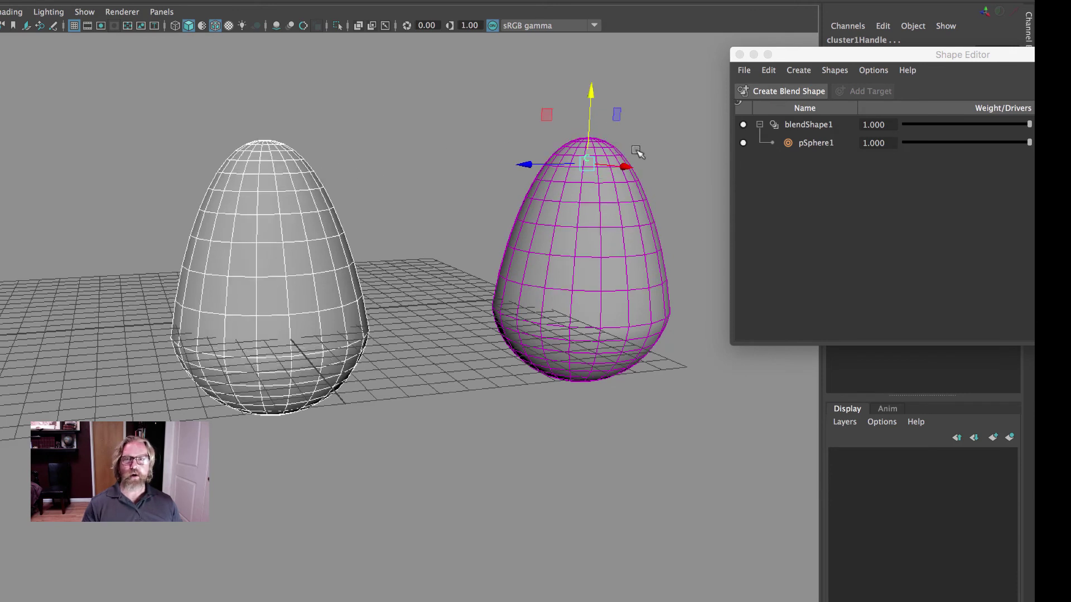
Step: Reselect only the target's cluster handle, try rotating it to twist the egg's tip, and undo the rotation
{"action": "left_click", "coordinate": [435, 127]}
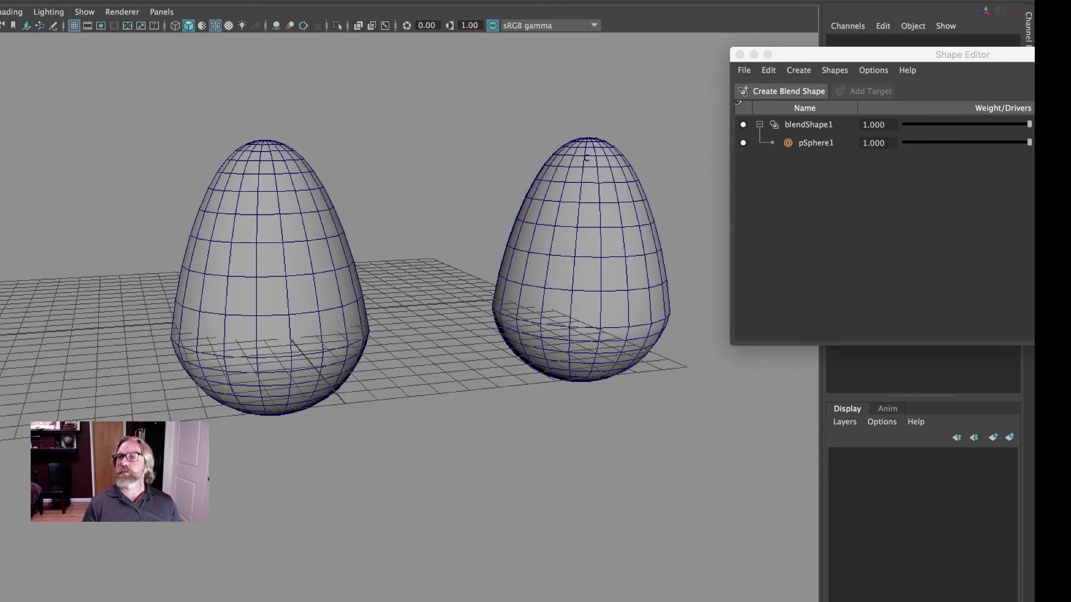
{"action": "left_click", "coordinate": [586, 158]}
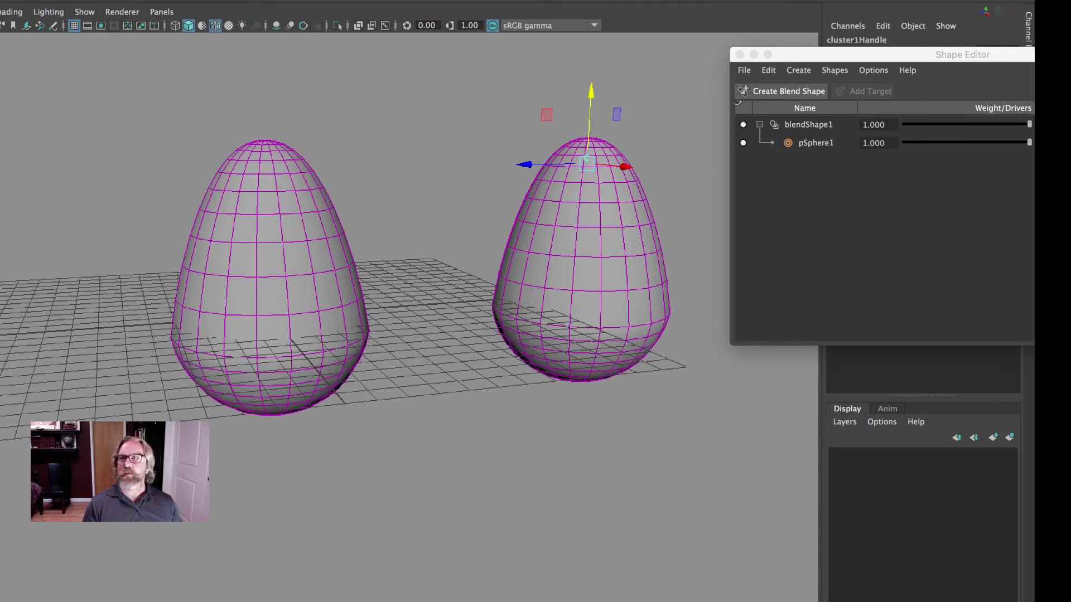
{"action": "key", "text": "e"}
{"action": "left_click_drag", "start_coordinate": [594, 146], "coordinate": [600, 212]}
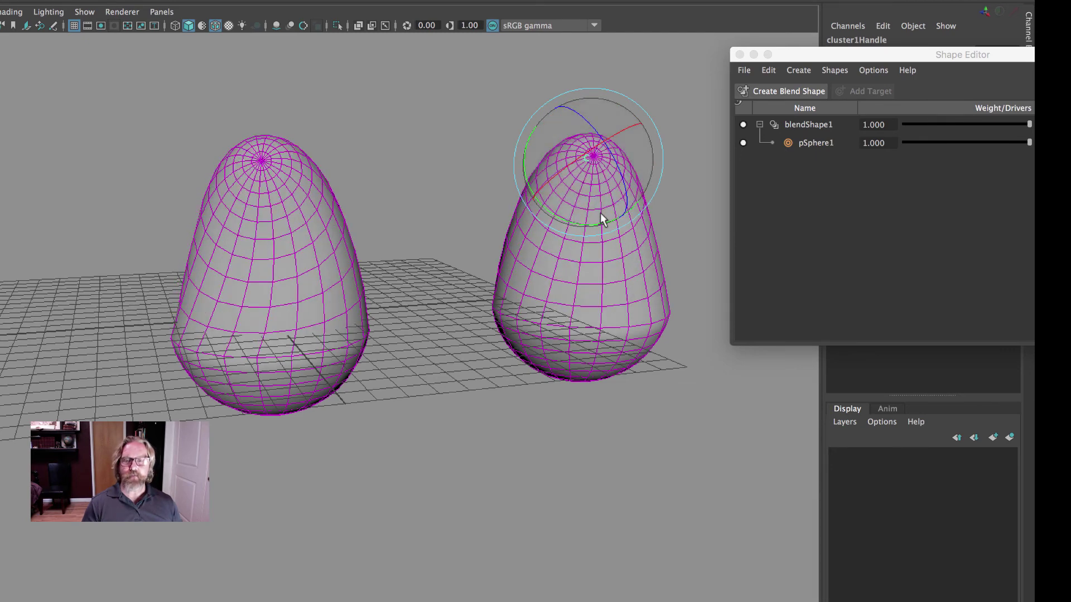
{"action": "key", "text": "z"}
Step: Try scaling the target's cluster handle uniformly and undo the scale
{"action": "key", "text": "r"}
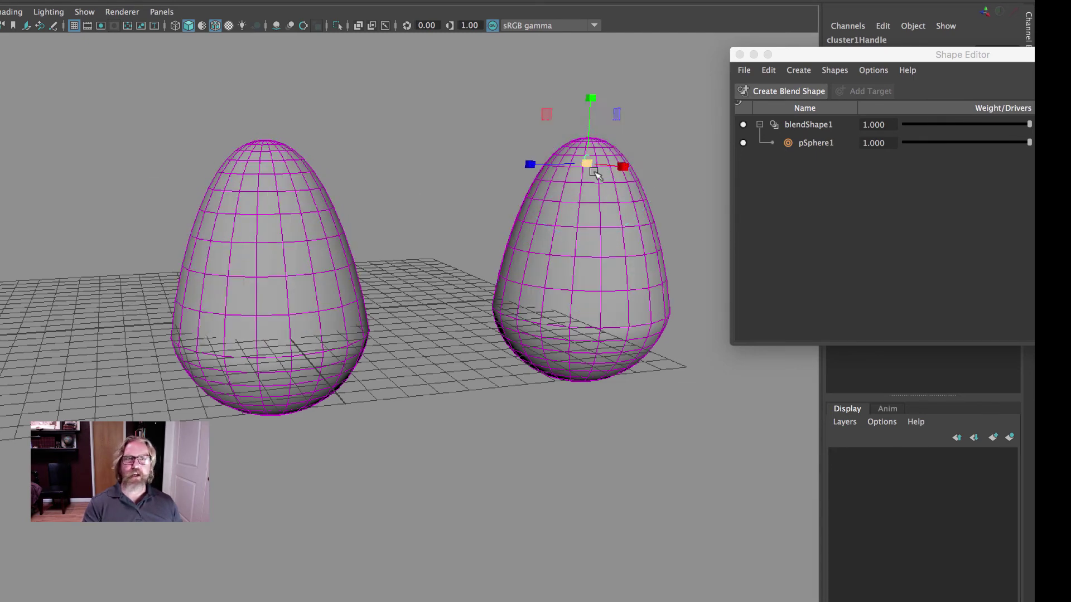
{"action": "left_click_drag", "start_coordinate": [588, 164], "coordinate": [636, 178]}
{"action": "key", "text": "z"}
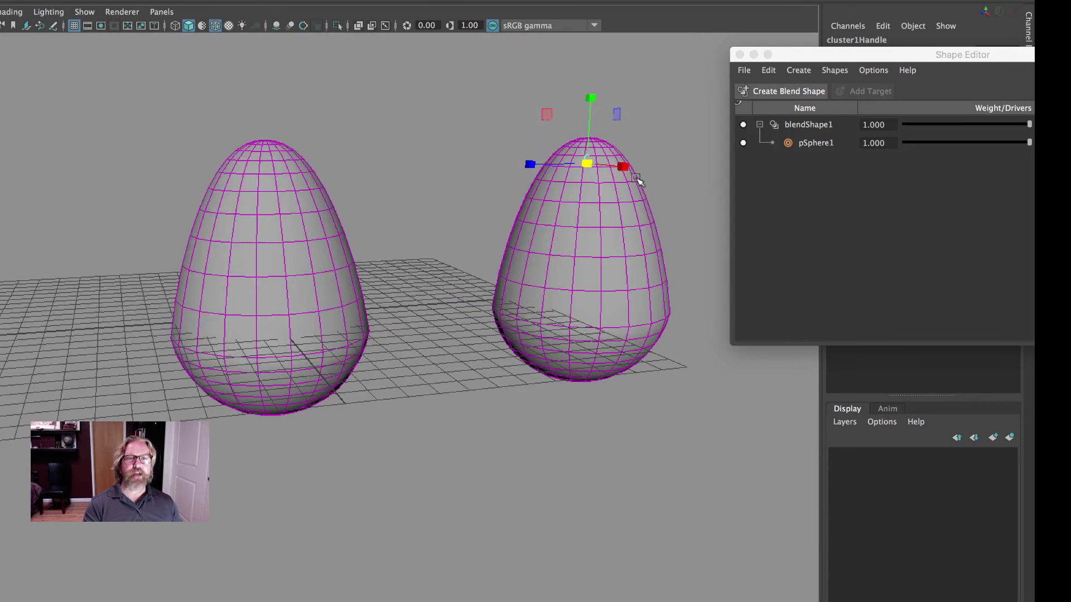
Step: Set the pSphere1 target weight back to 0.000 and close the Shape Editor
{"action": "left_click_drag", "start_coordinate": [941, 141], "coordinate": [899, 143]}
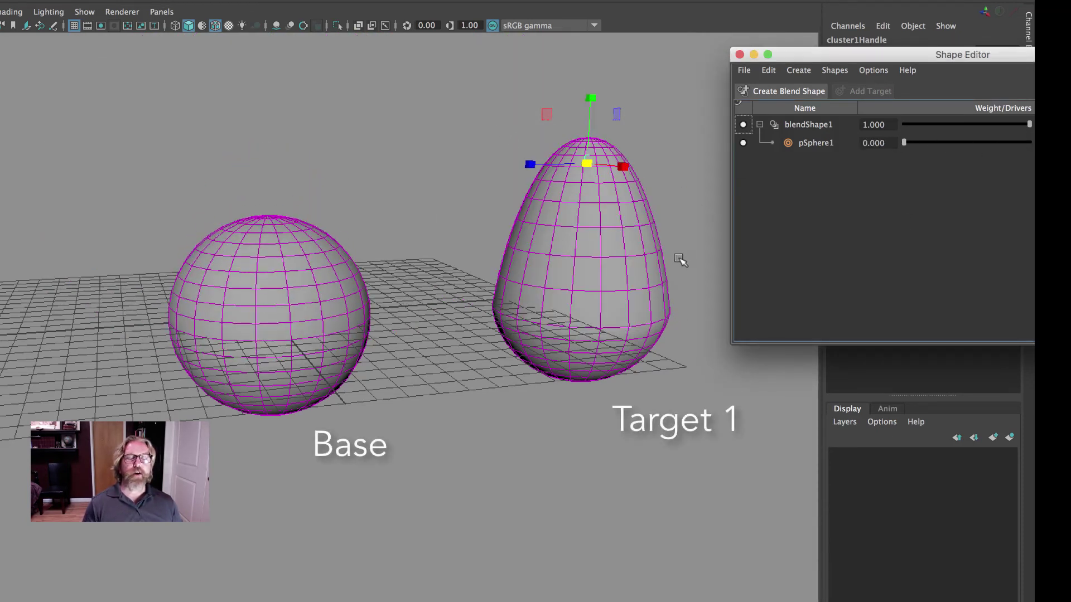
{"action": "mouse_move", "coordinate": [903, 144]}
{"action": "left_mouse_down"}
{"action": "mouse_move", "coordinate": [1036, 143]}
{"action": "mouse_move", "coordinate": [859, 140]}
{"action": "mouse_move", "coordinate": [1031, 141]}
{"action": "mouse_move", "coordinate": [891, 139]}
{"action": "mouse_move", "coordinate": [948, 143]}
{"action": "mouse_move", "coordinate": [901, 143]}
{"action": "left_mouse_up"}
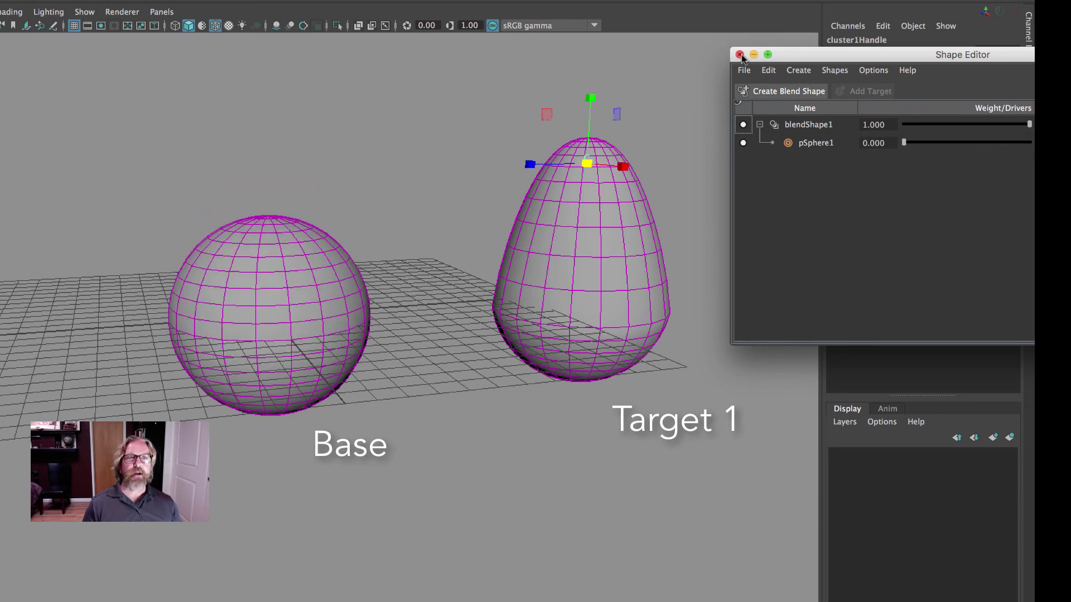
{"action": "left_click", "coordinate": [739, 54]}
Step: Create a locator and raise it above the base sphere to a Translate Y of about 9.68
{"action": "right_click_drag", "start_coordinate": [491, 218], "coordinate": [342, 201], "text": "alt"}
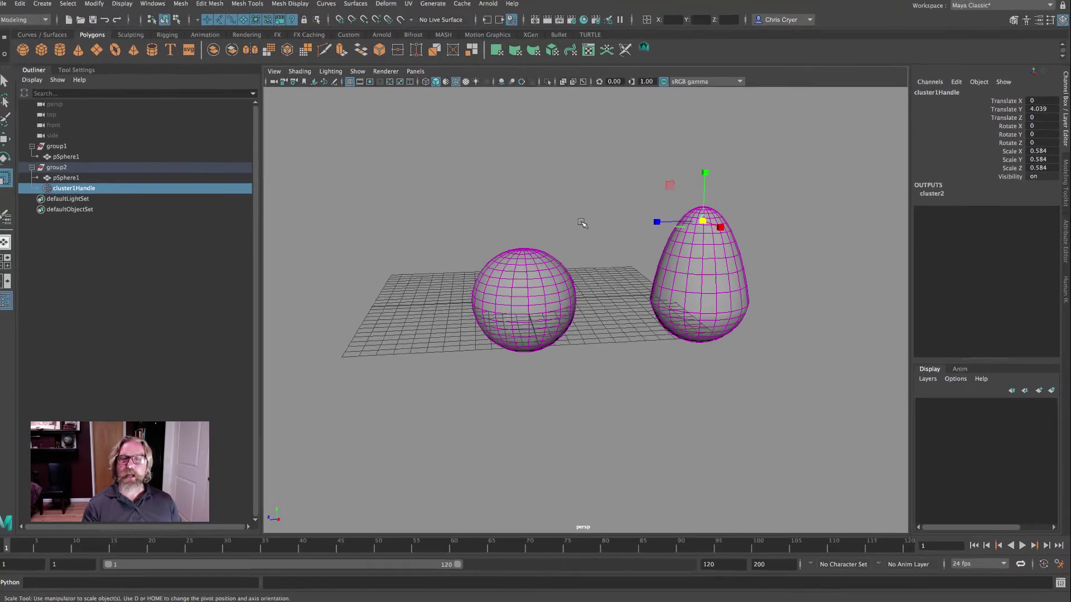
{"action": "left_click_drag", "start_coordinate": [585, 221], "coordinate": [594, 216], "text": "alt"}
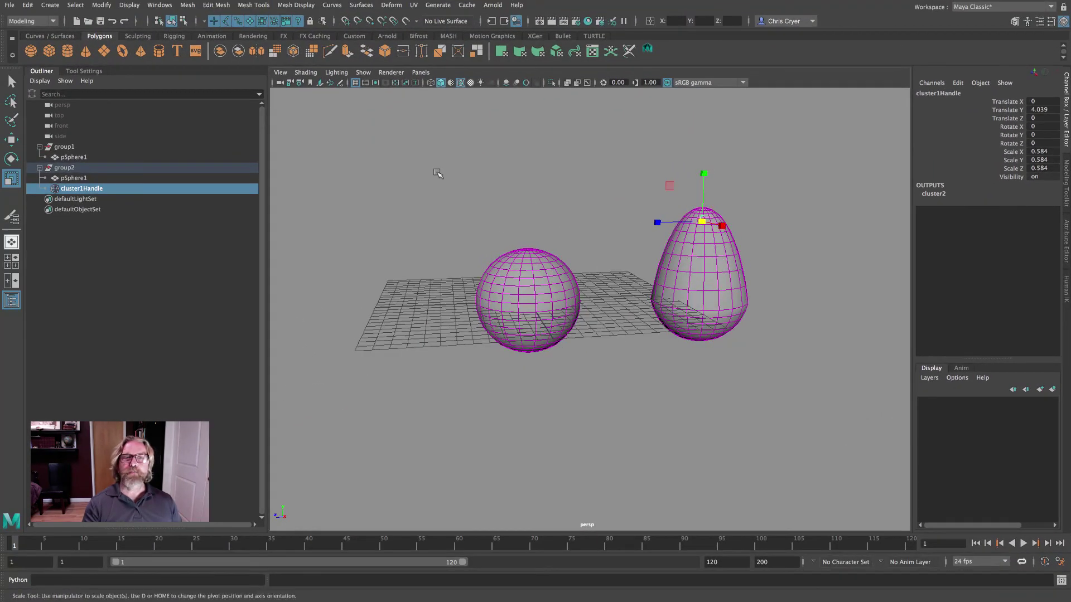
{"action": "left_click", "coordinate": [50, 5]}
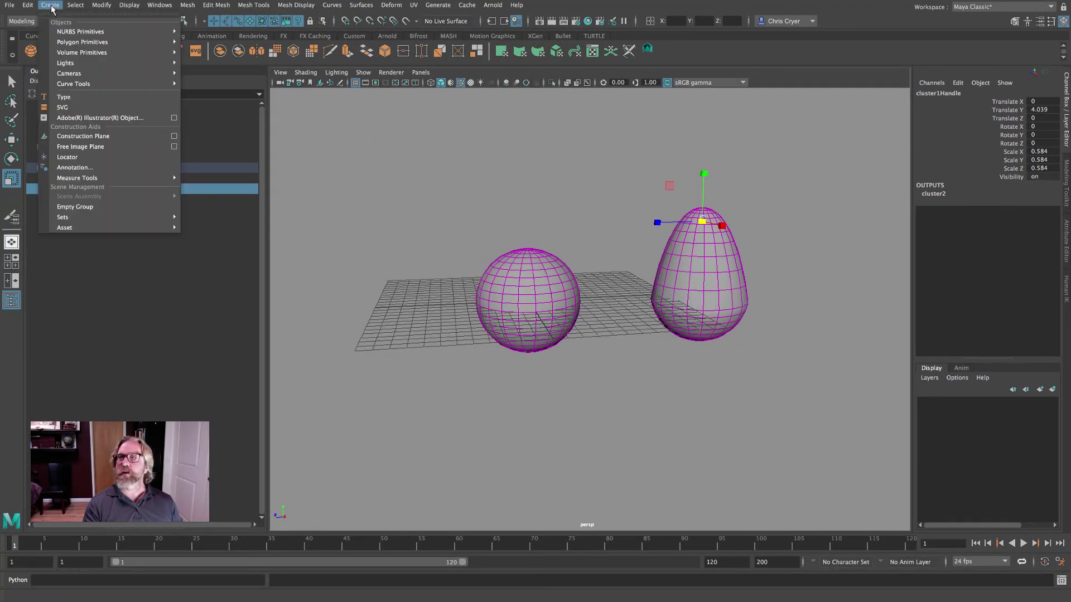
{"action": "left_click", "coordinate": [67, 157]}
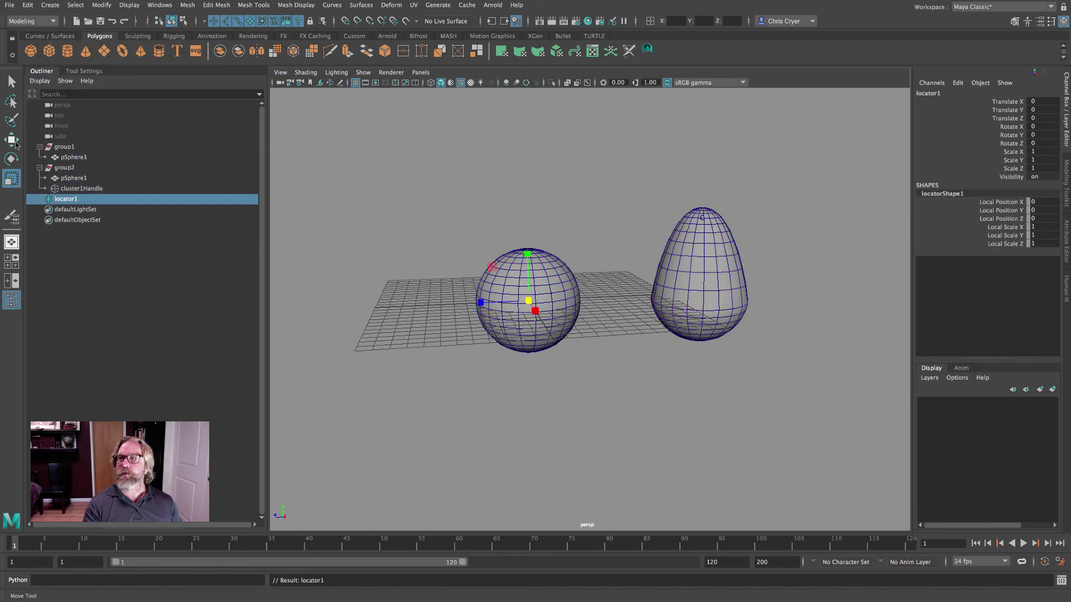
{"action": "left_click_drag", "start_coordinate": [525, 245], "coordinate": [536, 126]}
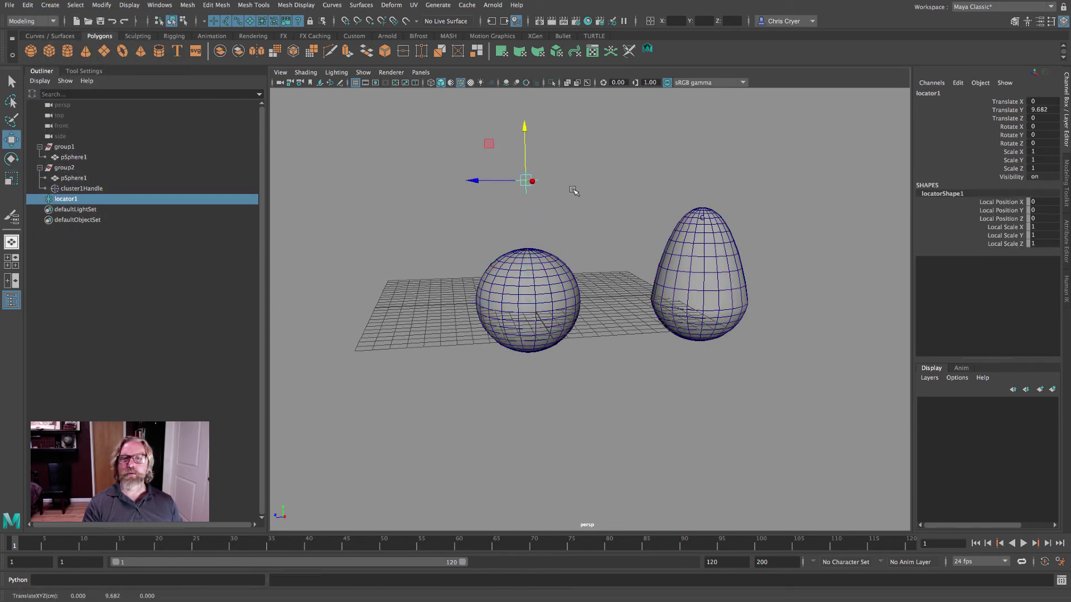
Step: Add a keyable float attribute named egg to the locator with minimum 0, maximum 1 and default 0
{"action": "left_click", "coordinate": [102, 5]}
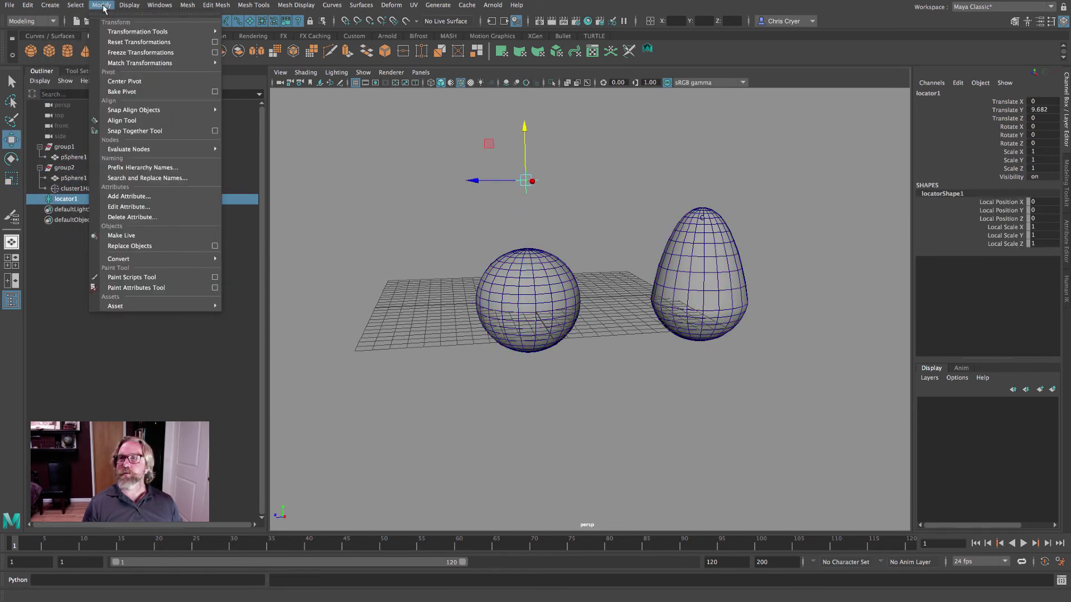
{"action": "left_click", "coordinate": [167, 203]}
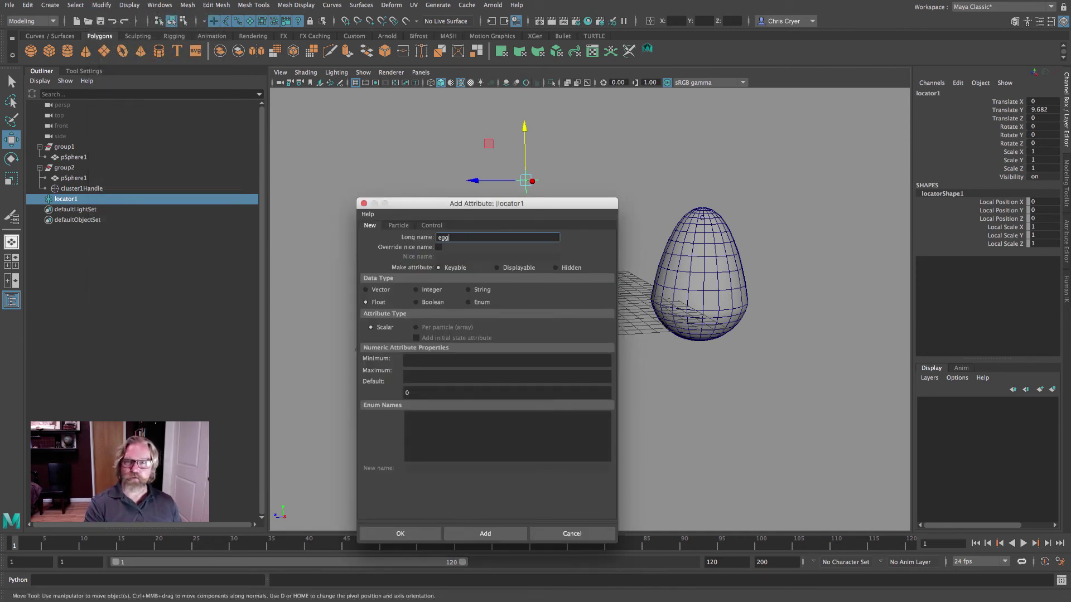
{"action": "left_click", "coordinate": [434, 360]}
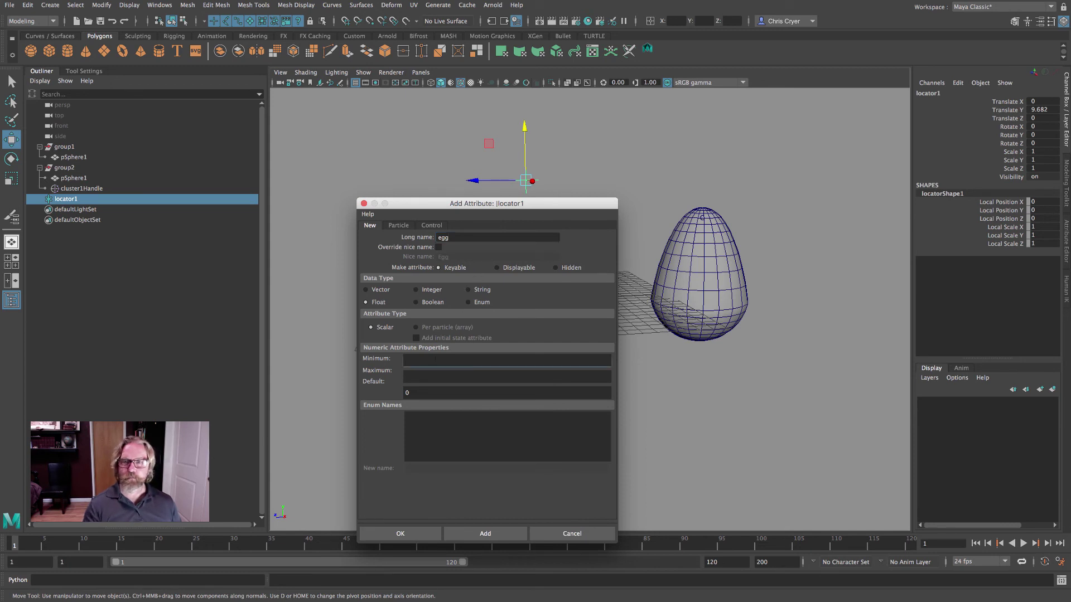
{"action": "left_click", "coordinate": [419, 377]}
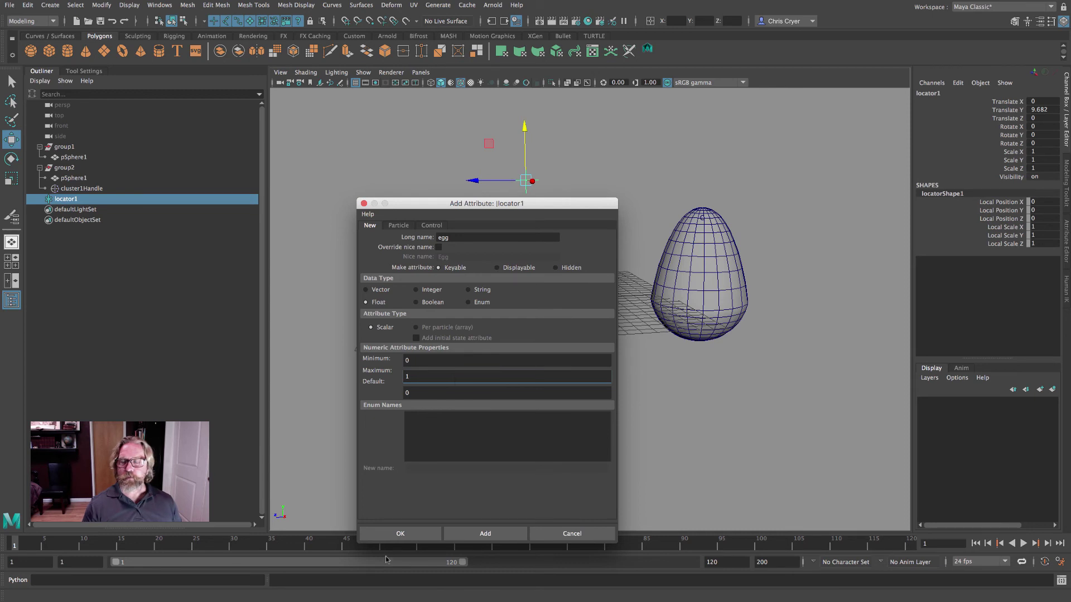
{"action": "left_click", "coordinate": [400, 534]}
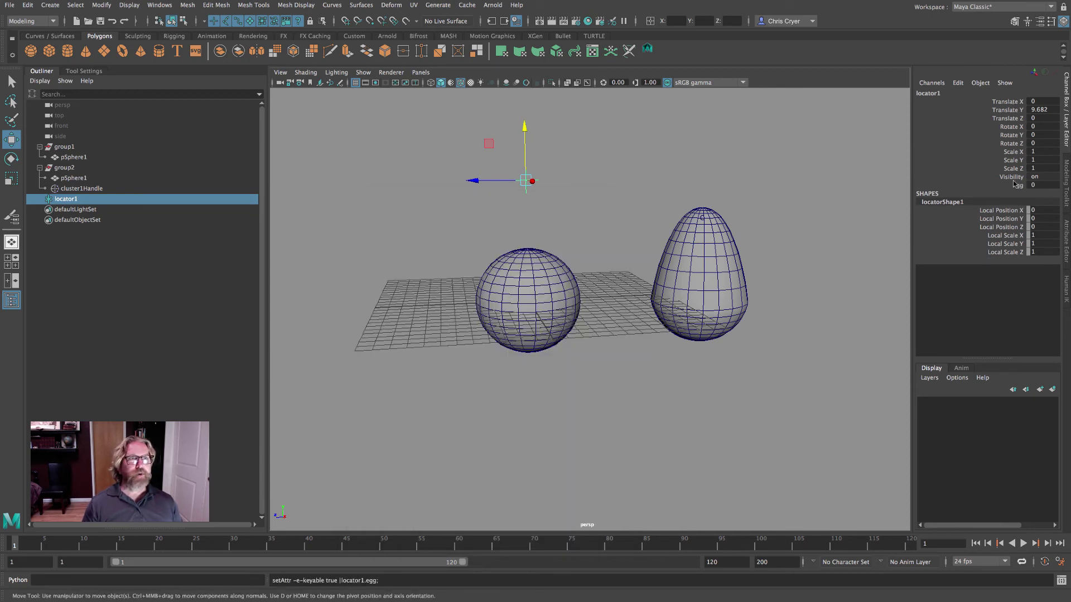
Step: Use Channel Control to make the locator's rotate, scale, translate and visibility channels nonkeyable and hidden, leaving only Egg keyable
{"action": "left_click", "coordinate": [162, 6]}
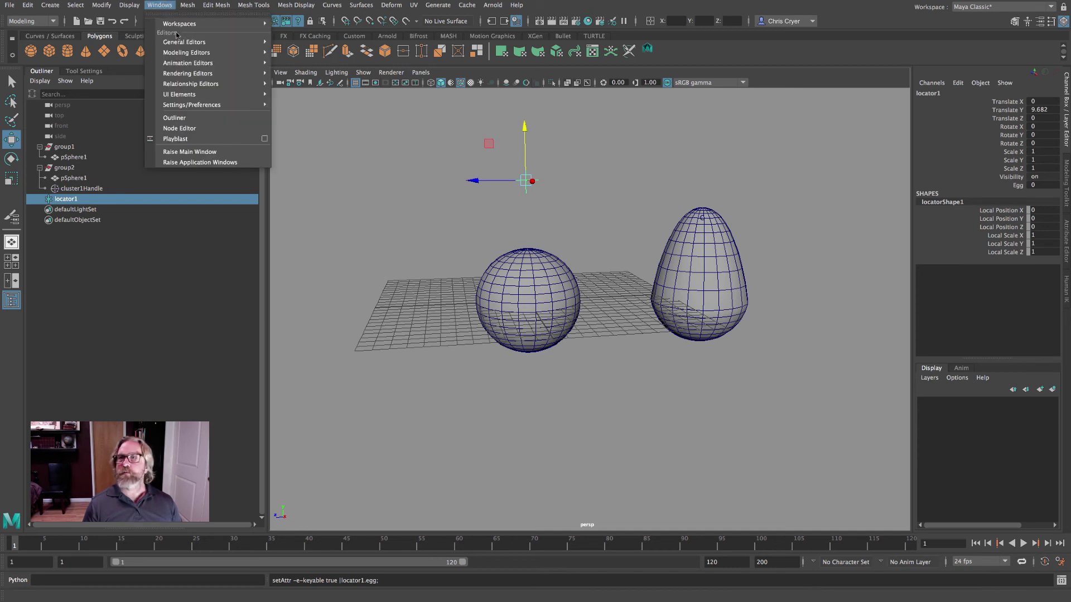
{"action": "mouse_move", "coordinate": [178, 42]}
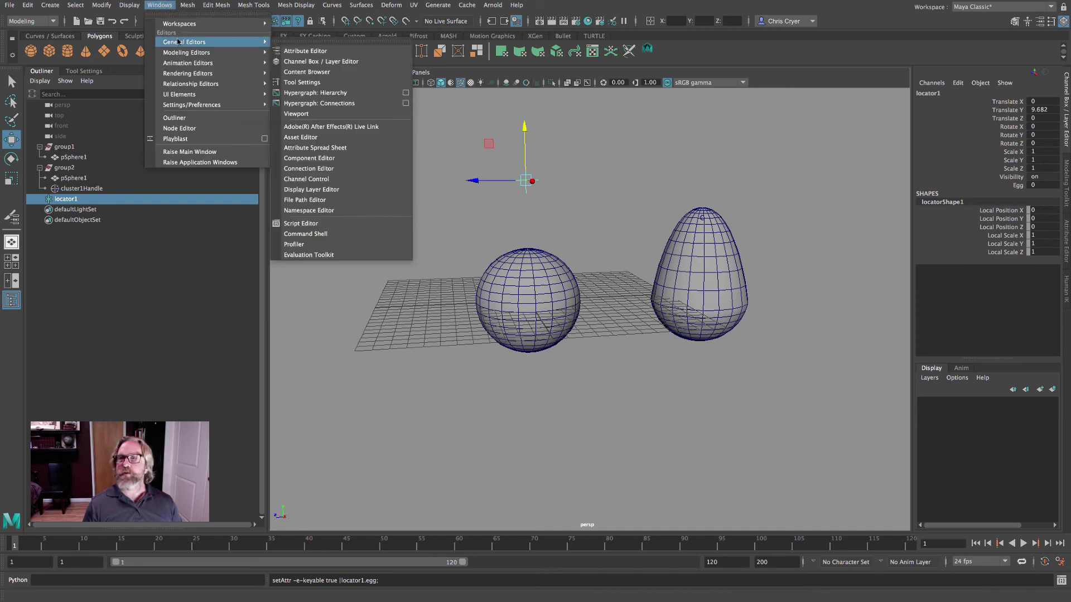
{"action": "left_click", "coordinate": [339, 181]}
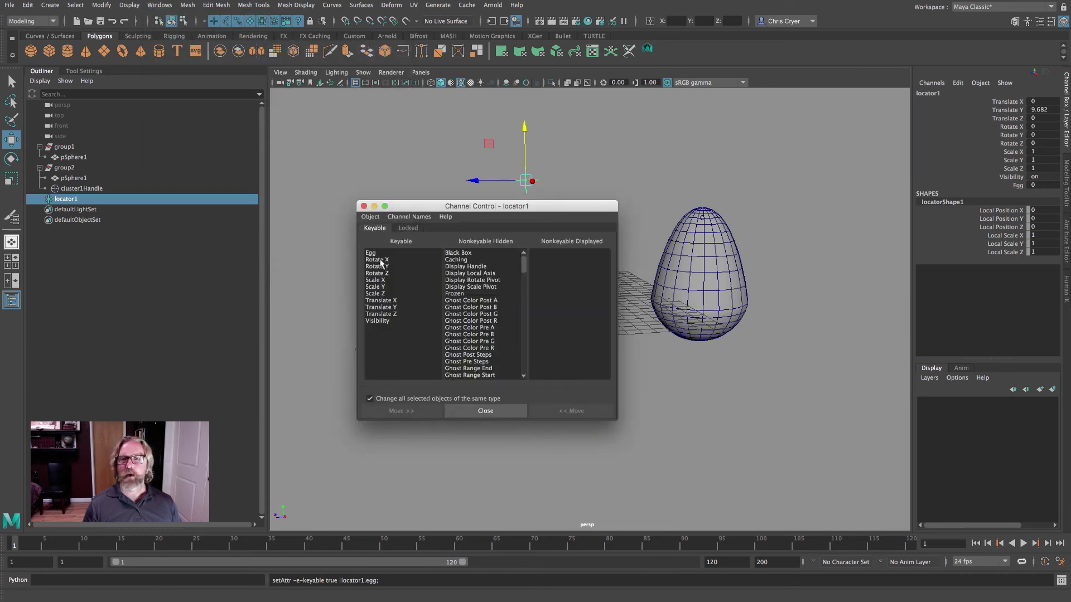
{"action": "left_click_drag", "start_coordinate": [380, 259], "coordinate": [389, 340]}
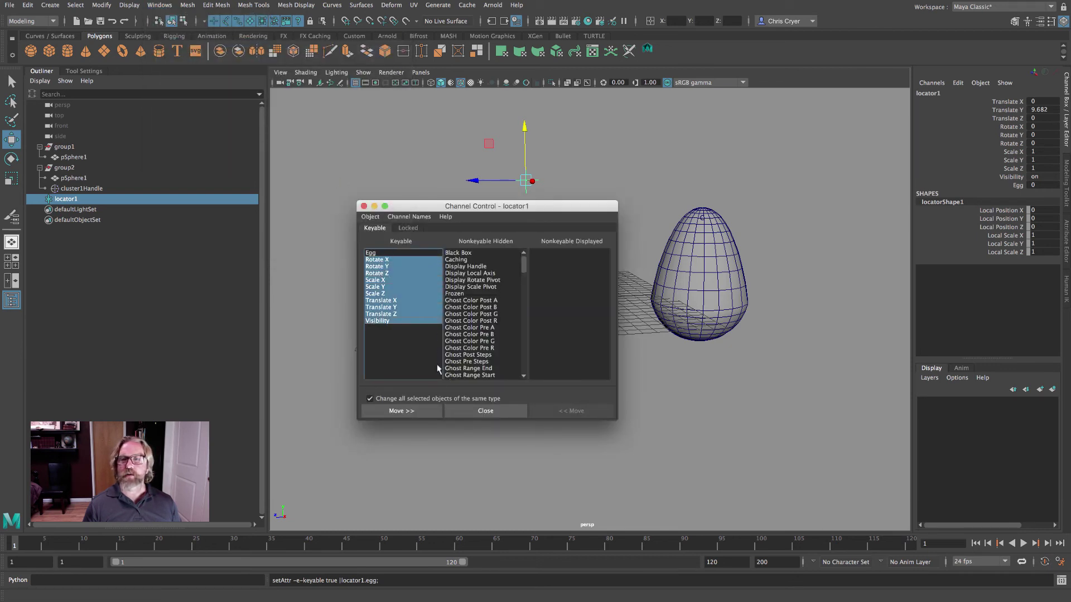
{"action": "left_click", "coordinate": [409, 411]}
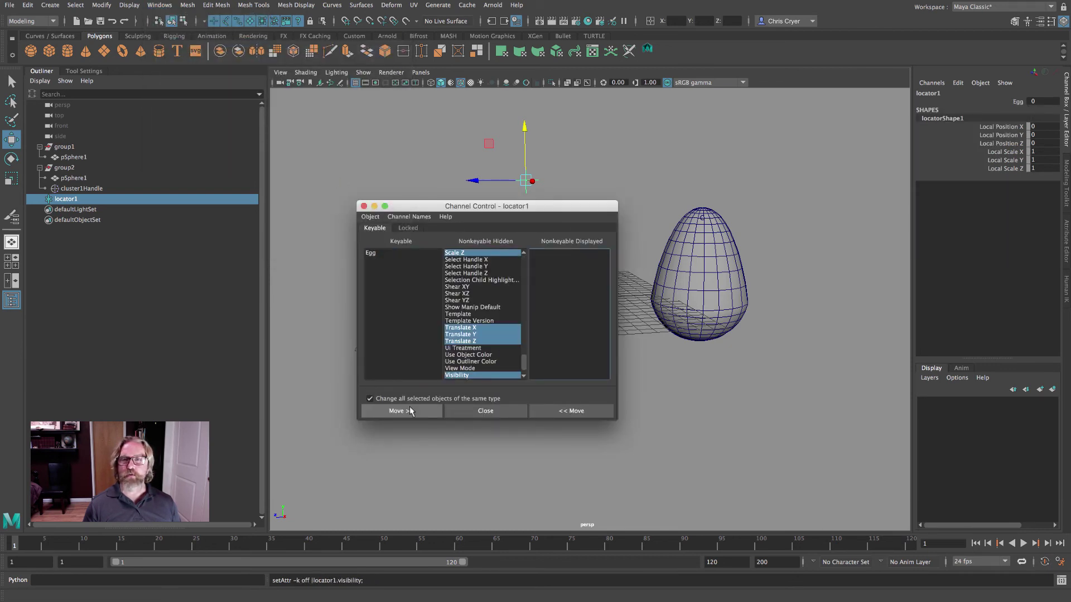
{"action": "left_click", "coordinate": [363, 206]}
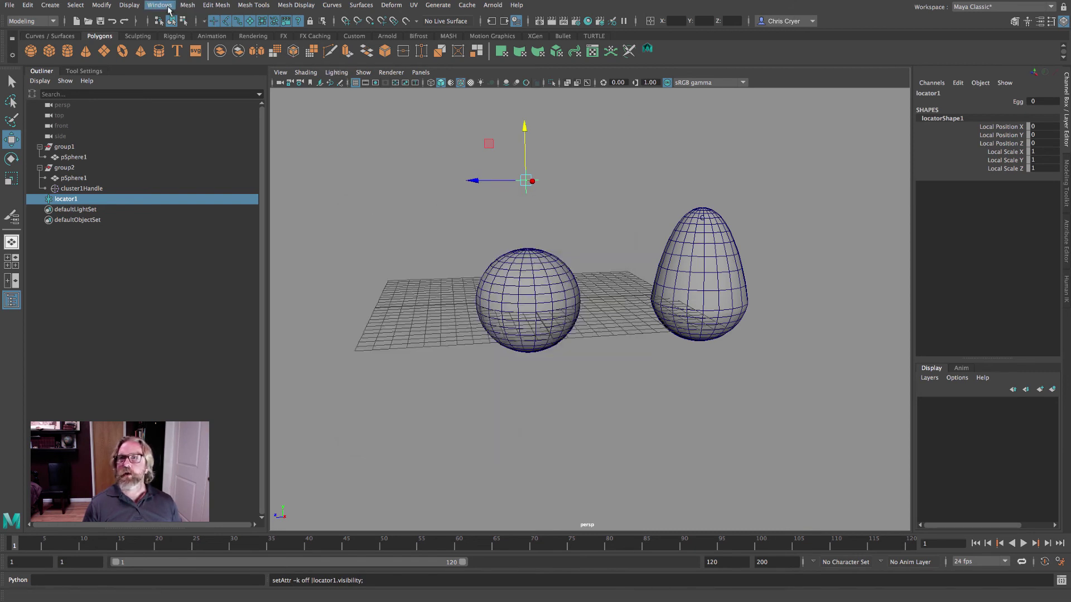
Step: Switch to the Animation menu set and load locator1 as the Set Driven Key driver with its Egg attribute selected
{"action": "left_click", "coordinate": [30, 22]}
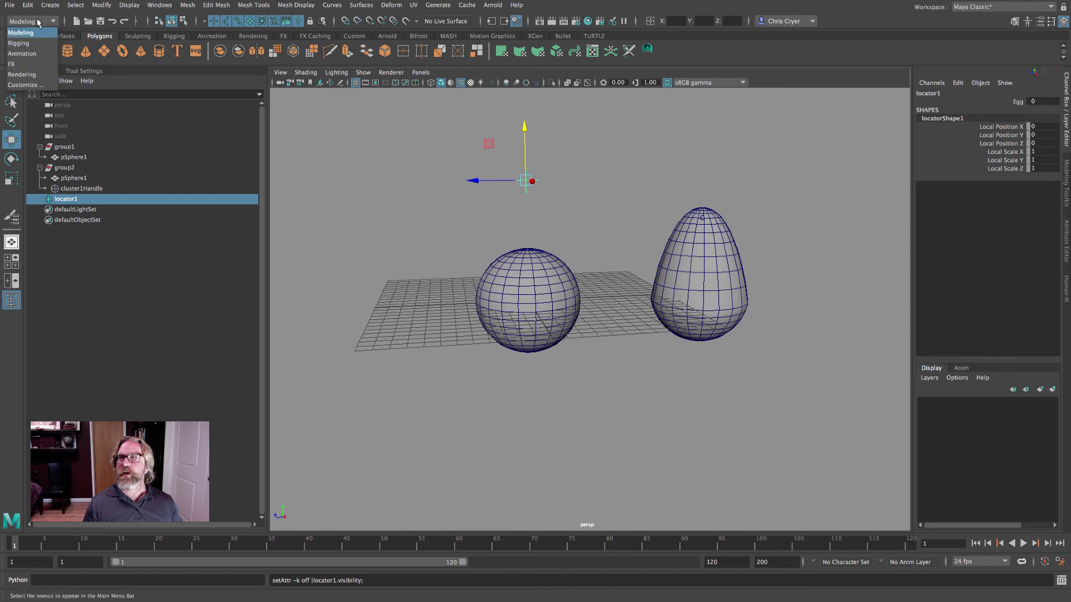
{"action": "left_click", "coordinate": [35, 54]}
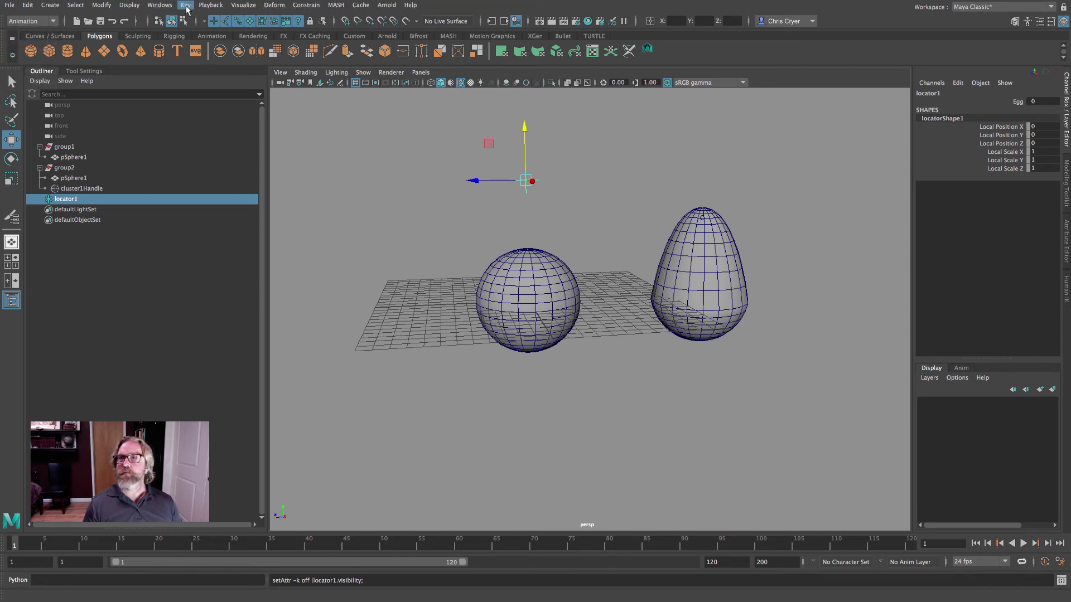
{"action": "left_click", "coordinate": [186, 6]}
{"action": "mouse_move", "coordinate": [227, 99]}
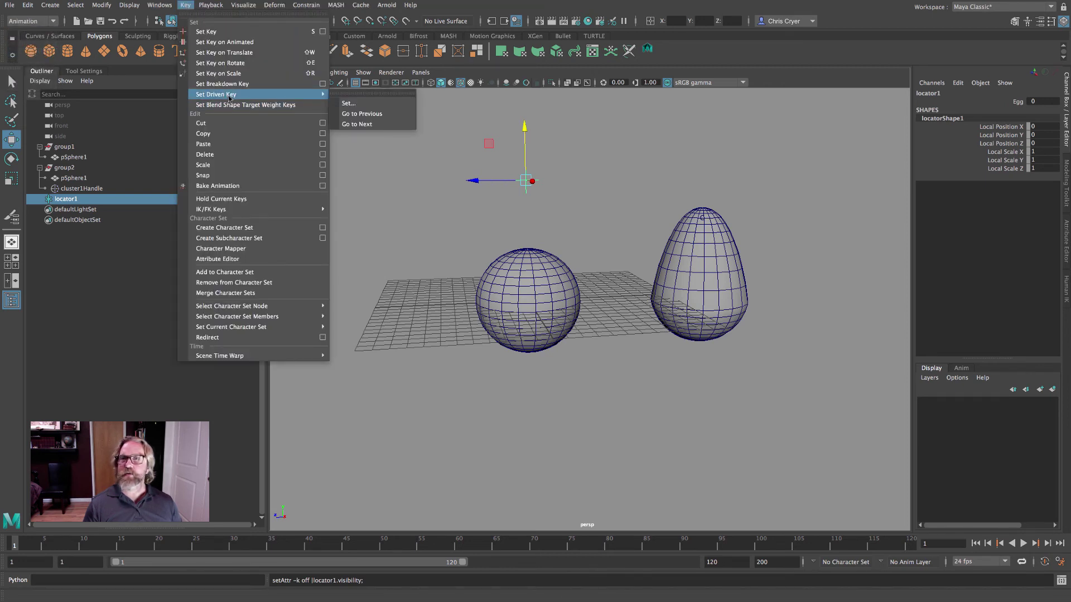
{"action": "left_click", "coordinate": [348, 103]}
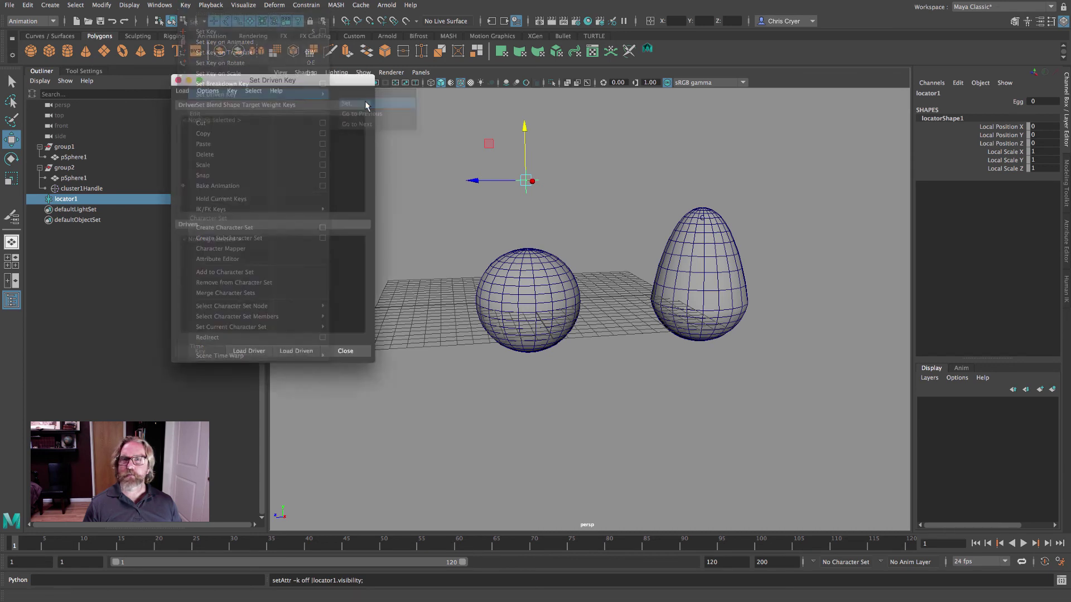
{"action": "left_click", "coordinate": [243, 351]}
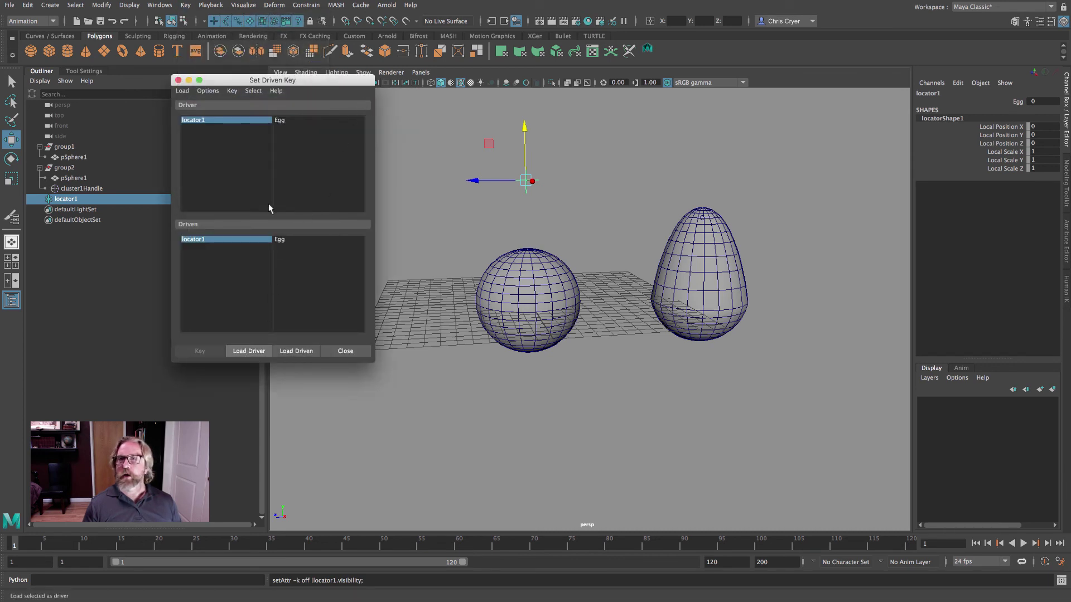
{"action": "left_click", "coordinate": [277, 121]}
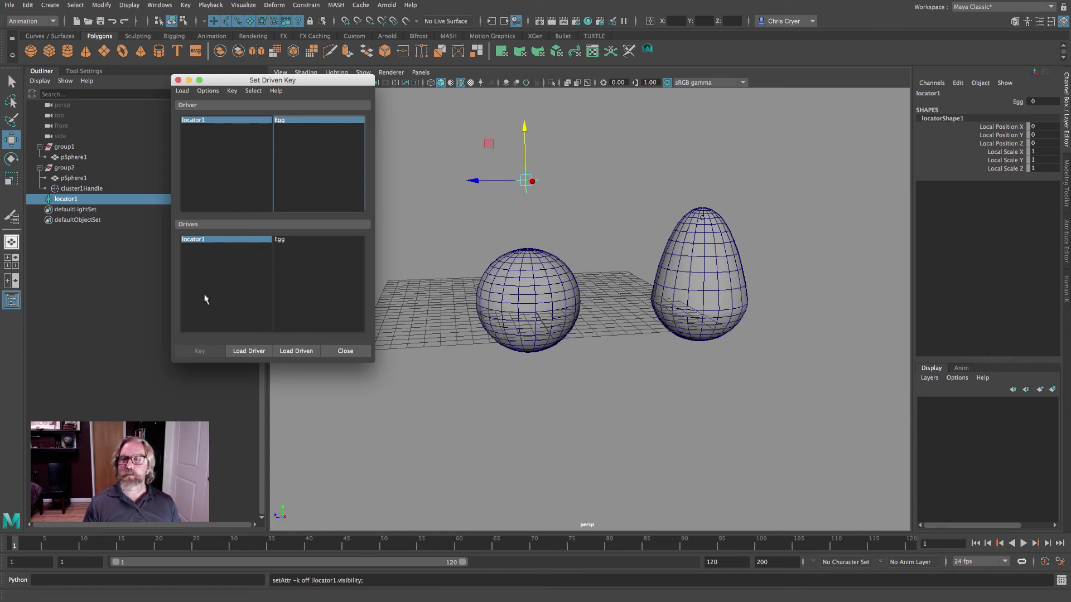
Step: Open the Shape Editor, select the blendShape1 node, load it as the driven object in Set Driven Key and choose its pSphere1 weight
{"action": "left_click", "coordinate": [165, 5]}
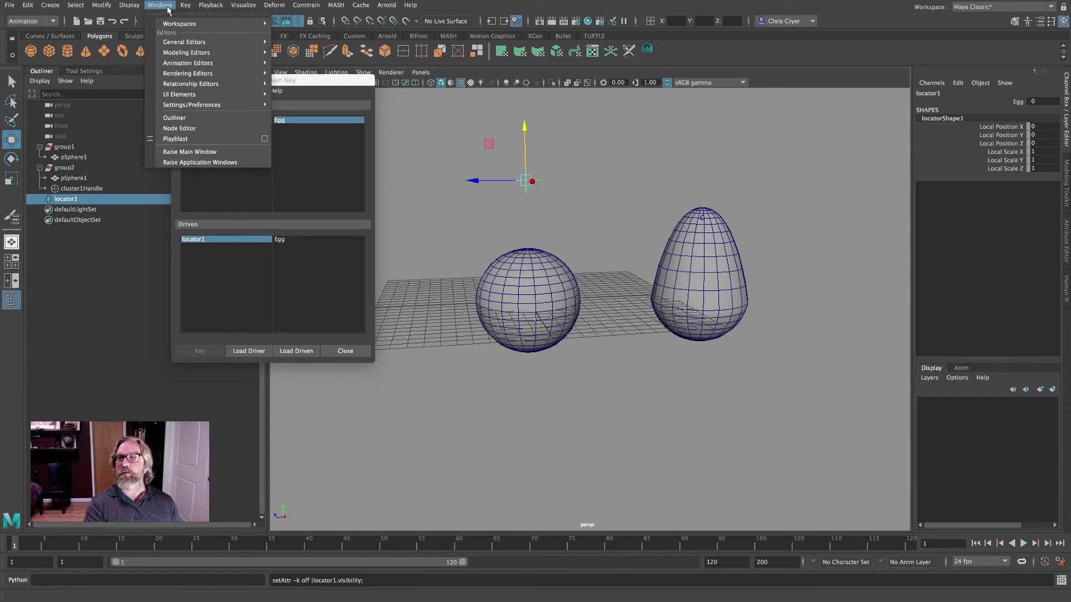
{"action": "mouse_move", "coordinate": [199, 64]}
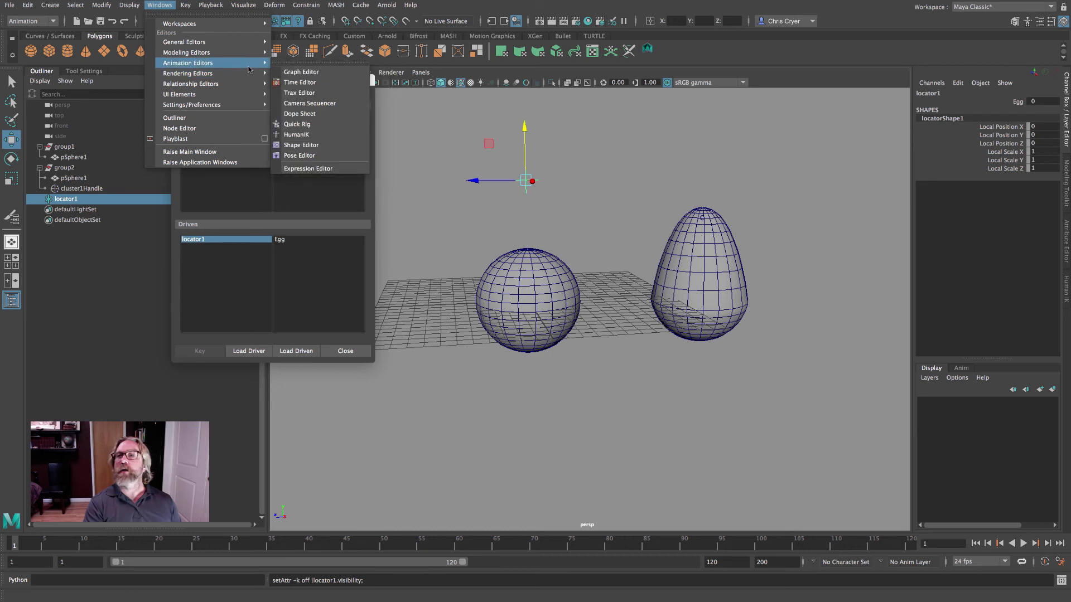
{"action": "left_click", "coordinate": [334, 146]}
{"action": "left_click_drag", "start_coordinate": [814, 109], "coordinate": [718, 178]}
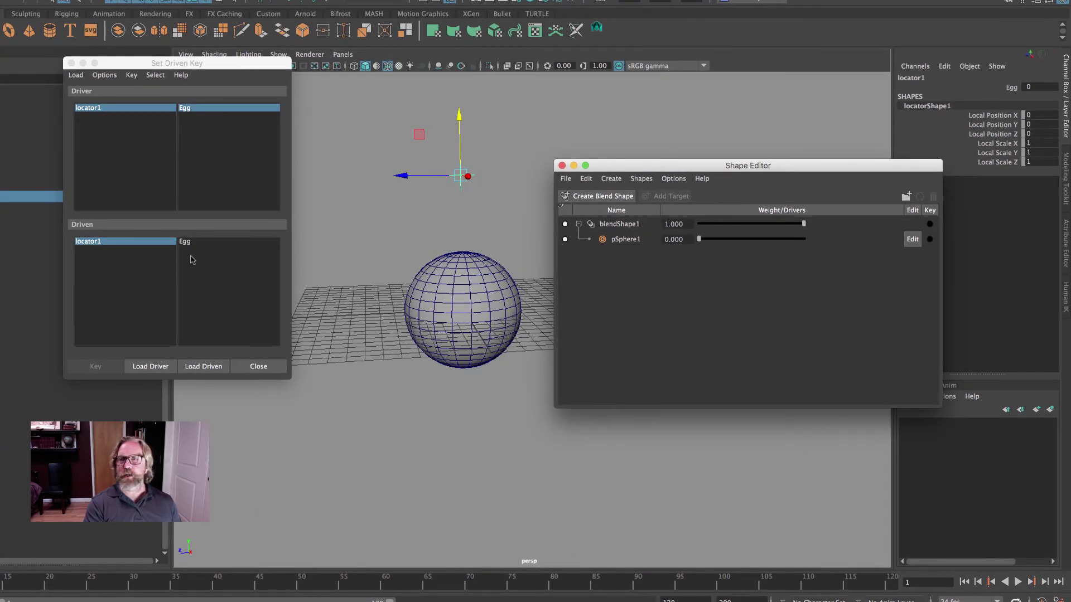
{"action": "right_click", "coordinate": [618, 226]}
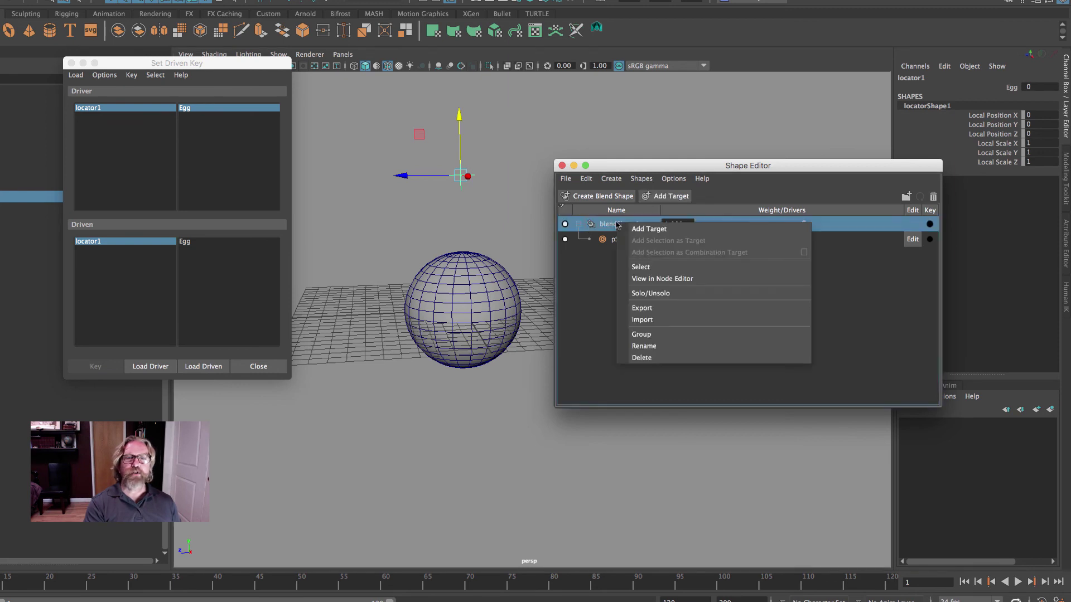
{"action": "left_click", "coordinate": [638, 258]}
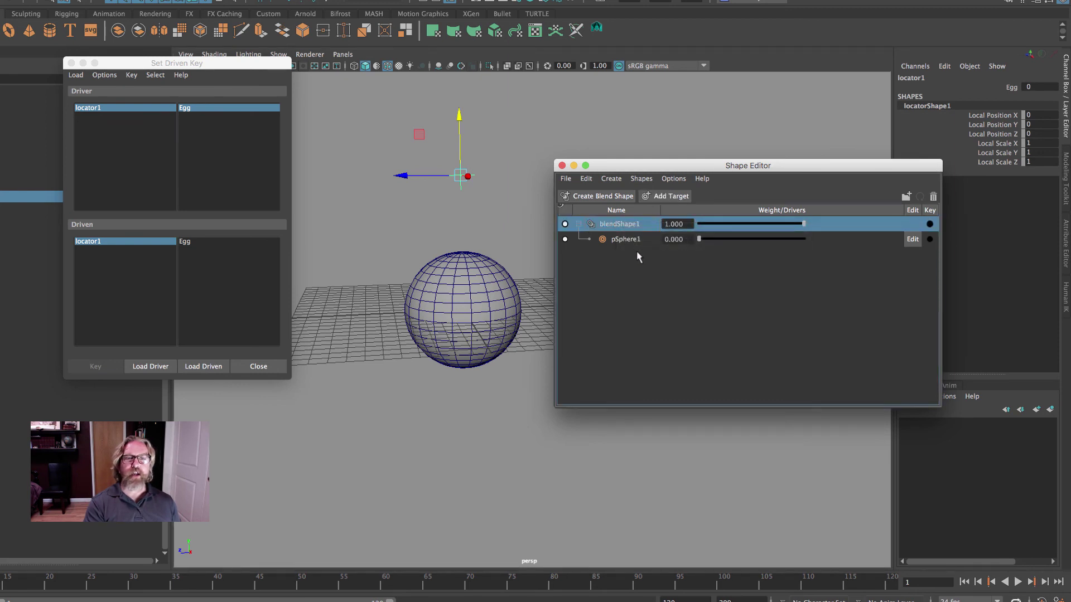
{"action": "right_click", "coordinate": [615, 224]}
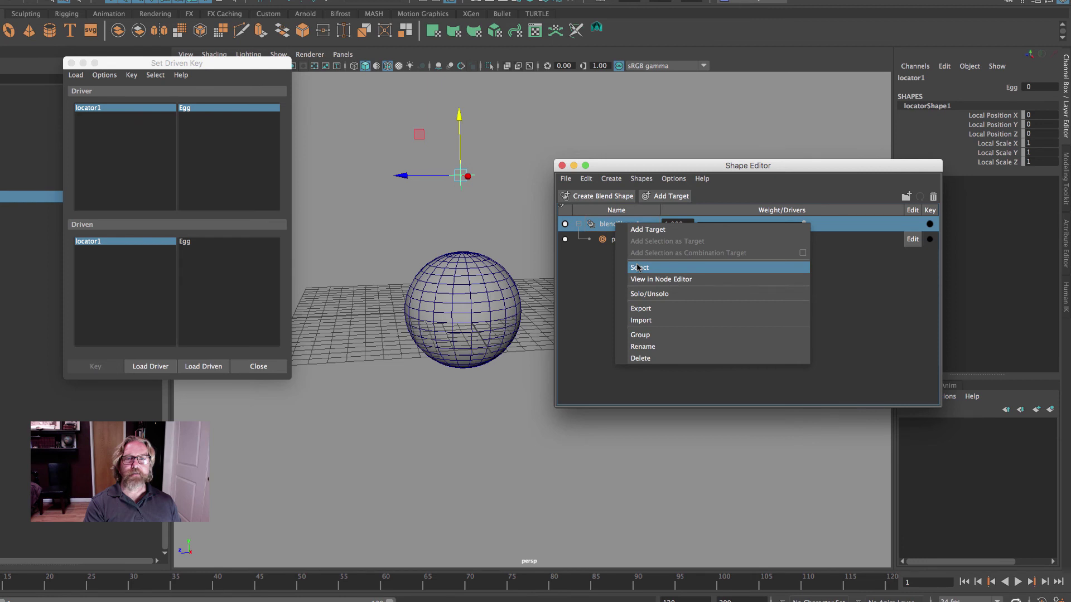
{"action": "left_click", "coordinate": [638, 268]}
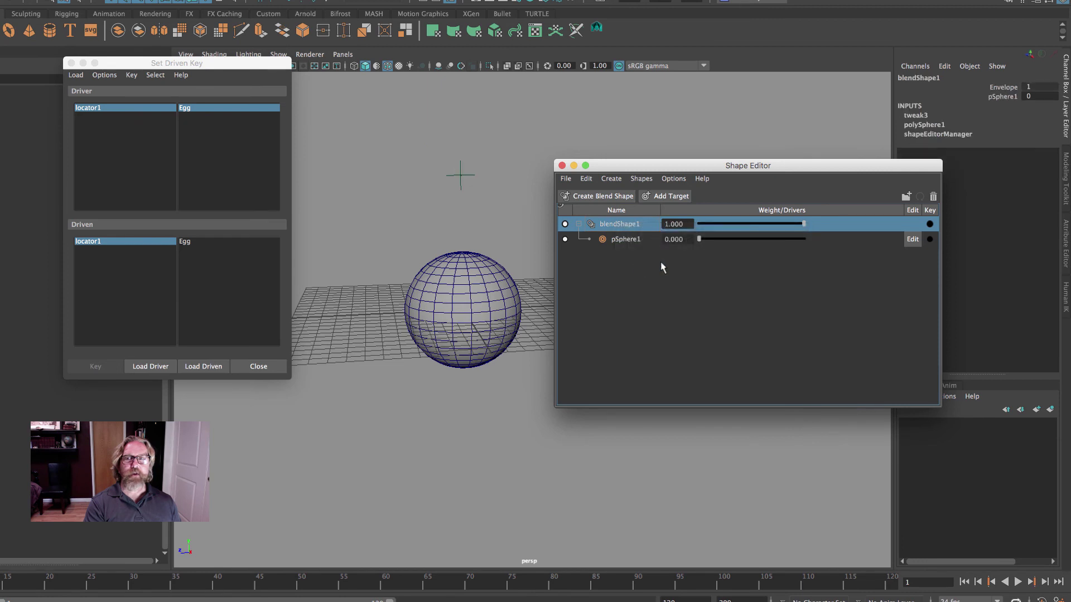
{"action": "left_click", "coordinate": [203, 367]}
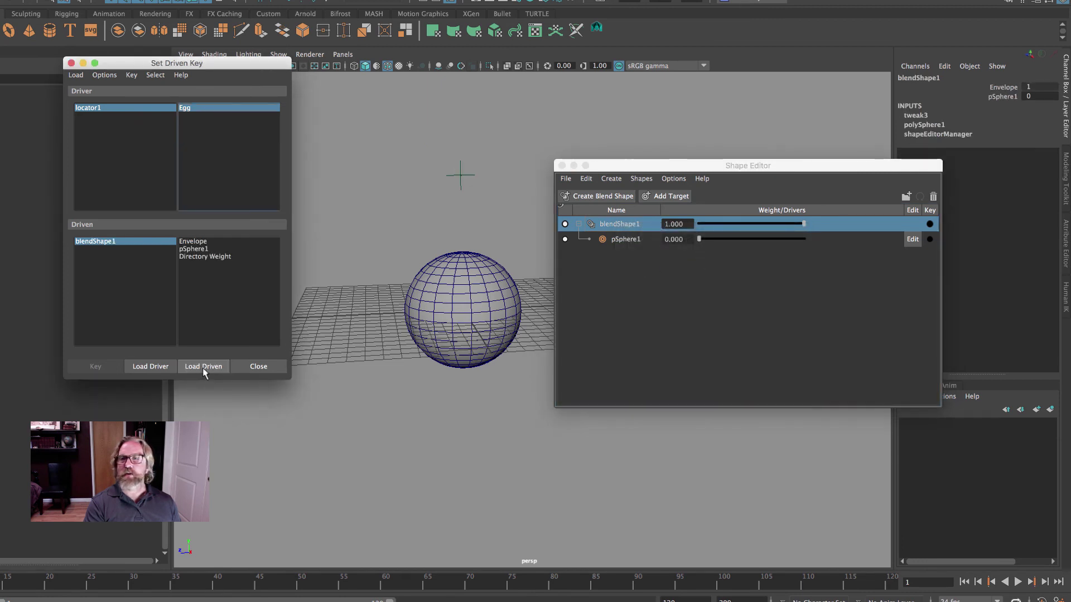
{"action": "left_click", "coordinate": [196, 249]}
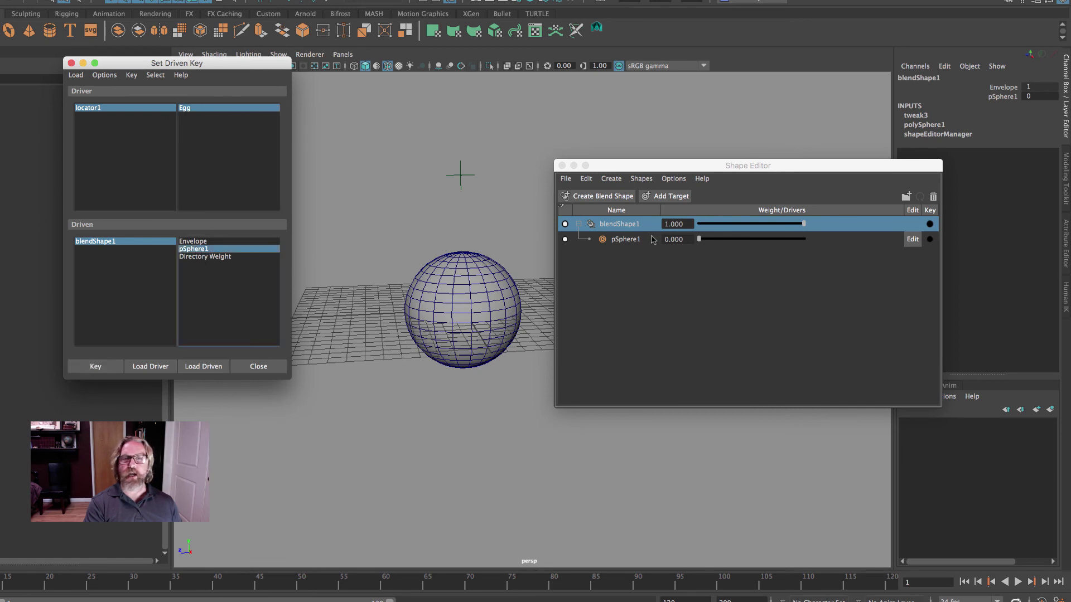
Step: Select locator1's Egg attribute as the driver and key it at 0 against a pSphere1 weight of 0
{"action": "mouse_move", "coordinate": [697, 240]}
{"action": "left_mouse_down"}
{"action": "mouse_move", "coordinate": [837, 242]}
{"action": "mouse_move", "coordinate": [713, 242]}
{"action": "left_mouse_up"}
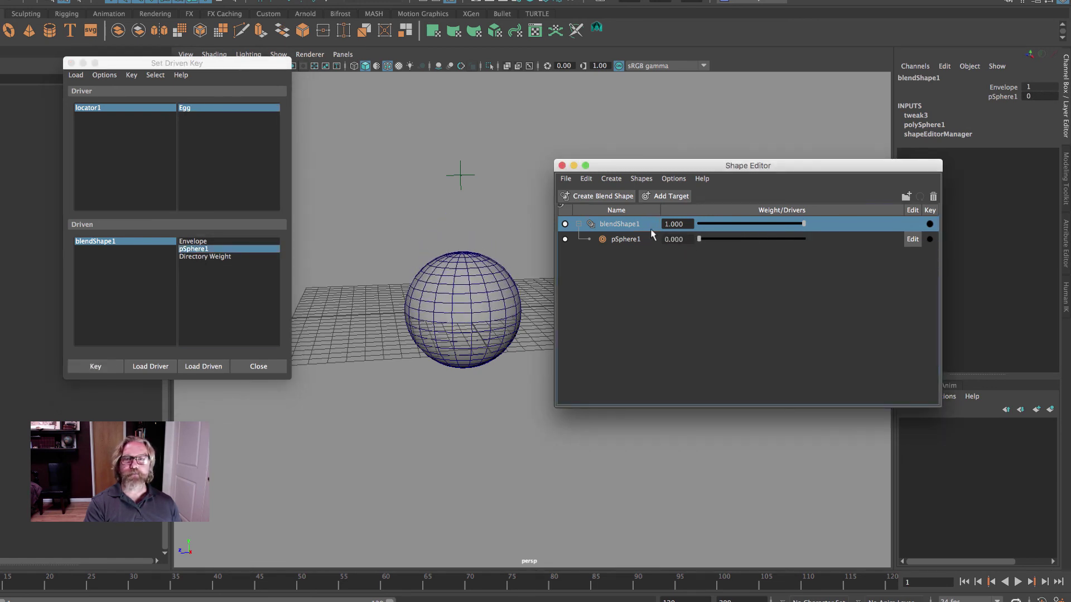
{"action": "left_click", "coordinate": [78, 109]}
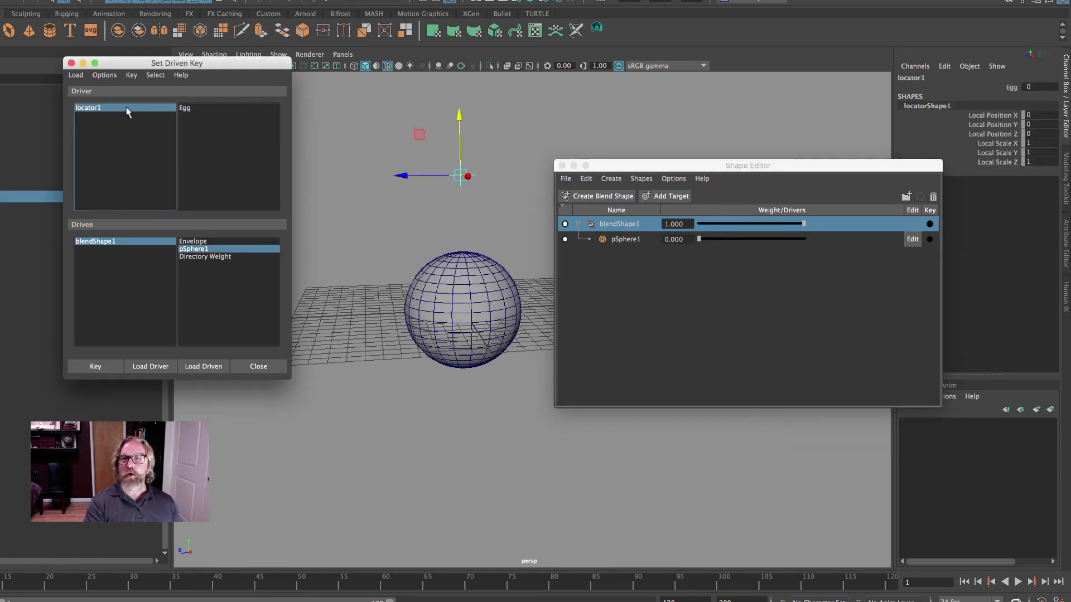
{"action": "left_click", "coordinate": [190, 111]}
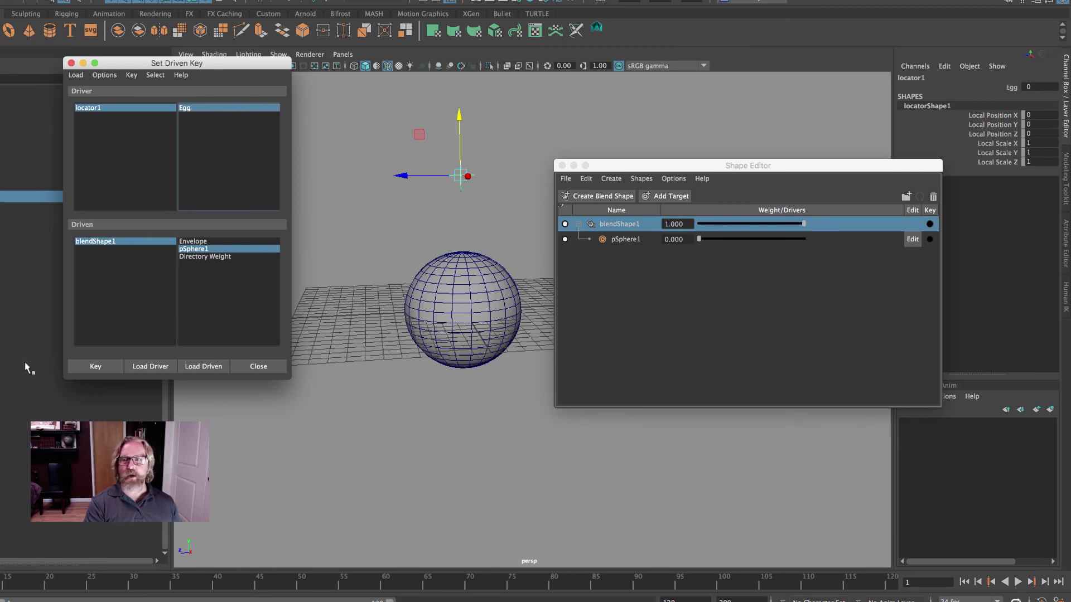
{"action": "left_click", "coordinate": [95, 366]}
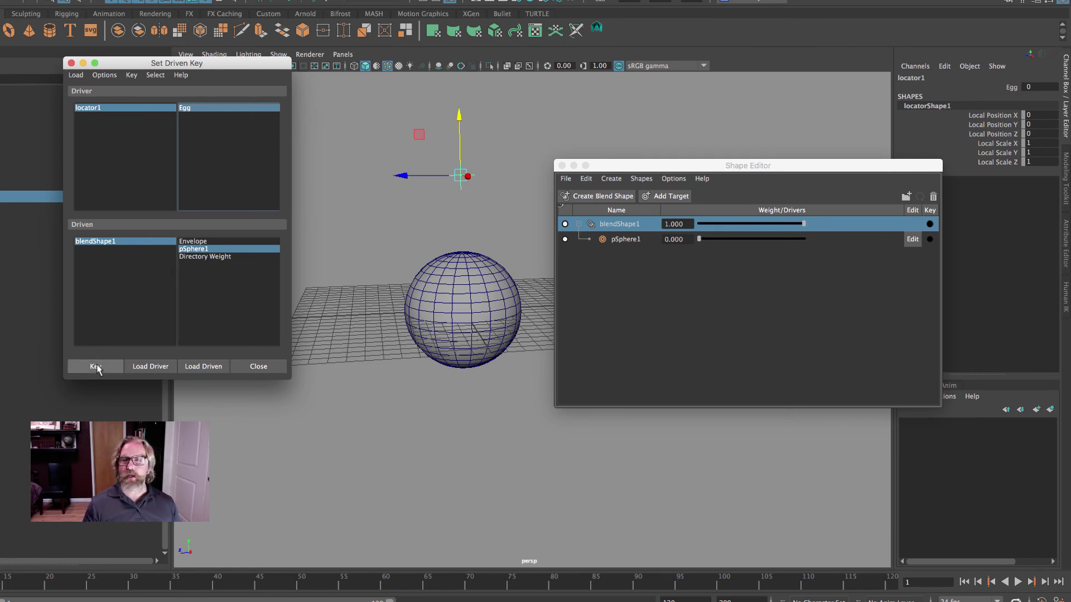
{"action": "left_click", "coordinate": [97, 368]}
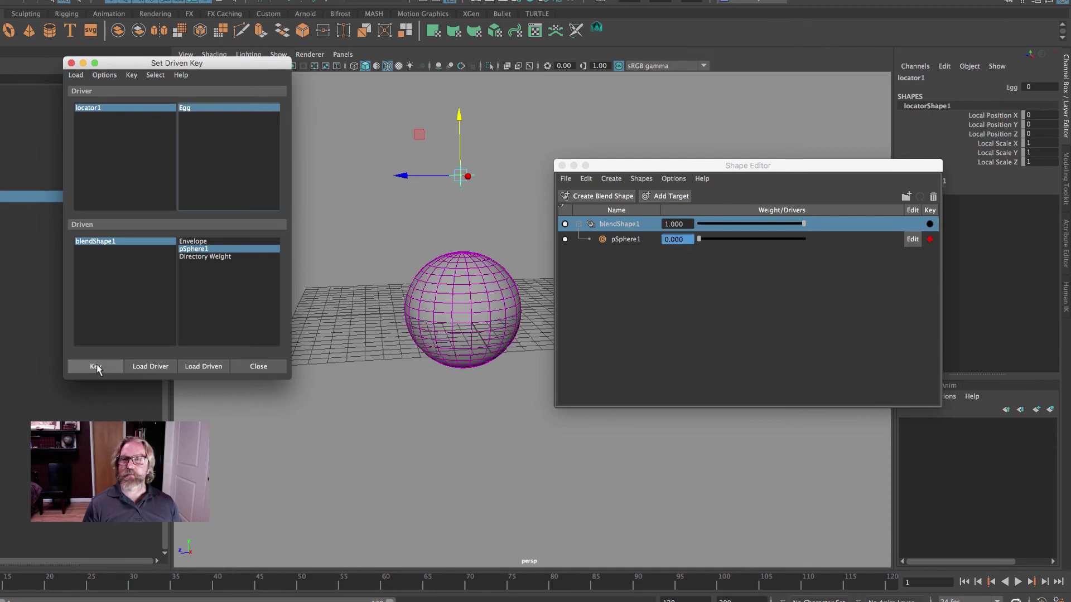
Step: Set the locator's Egg attribute and the pSphere1 blend weight both to 1, and key that relationship
{"action": "left_click", "coordinate": [91, 109]}
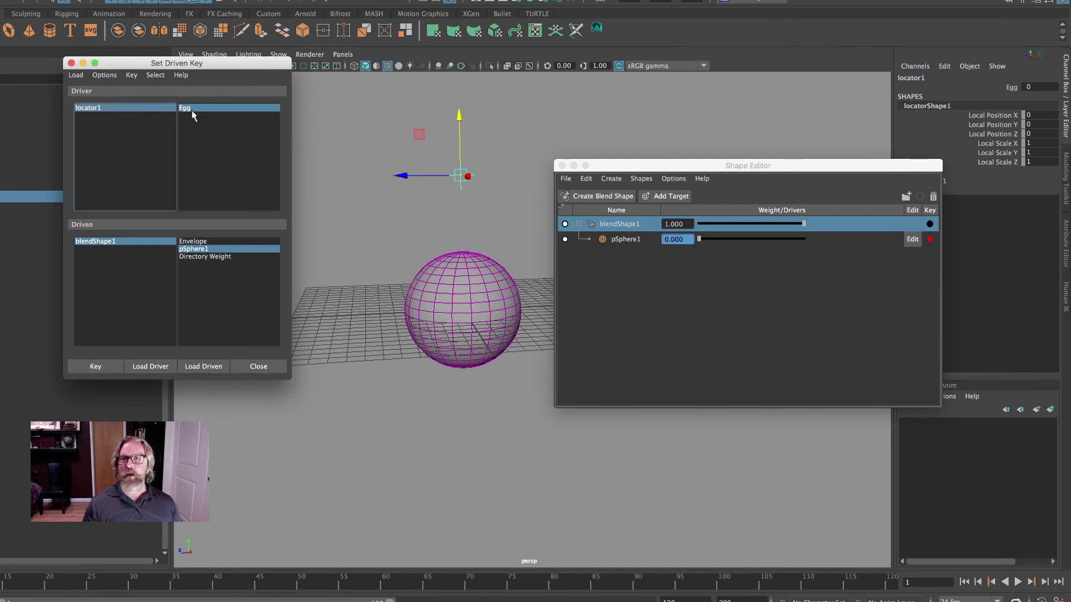
{"action": "left_click", "coordinate": [1041, 87]}
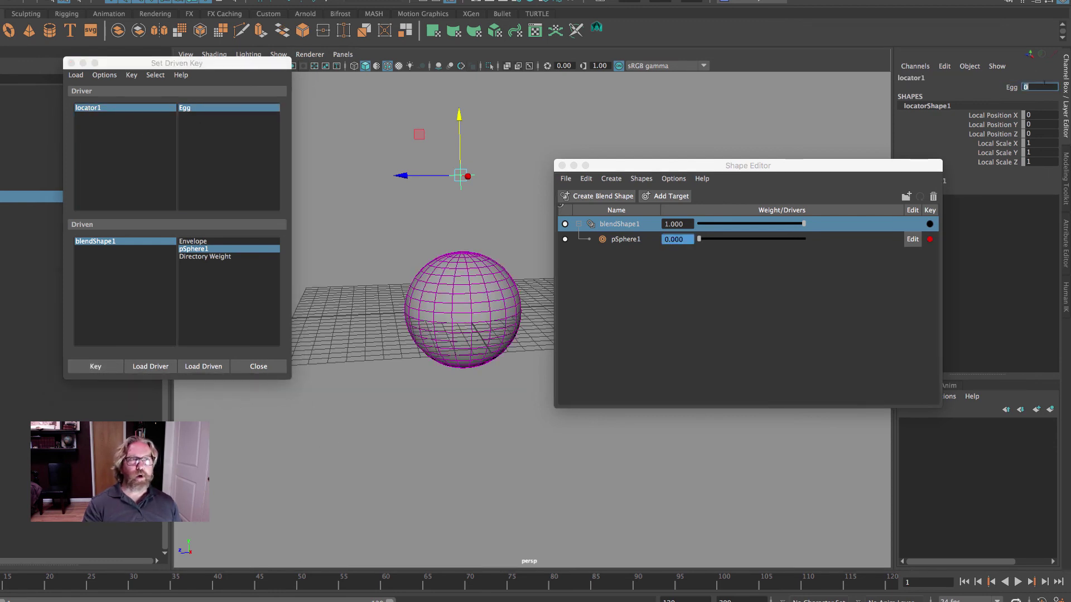
{"action": "type", "text": "1"}
{"action": "key", "text": "Return"}
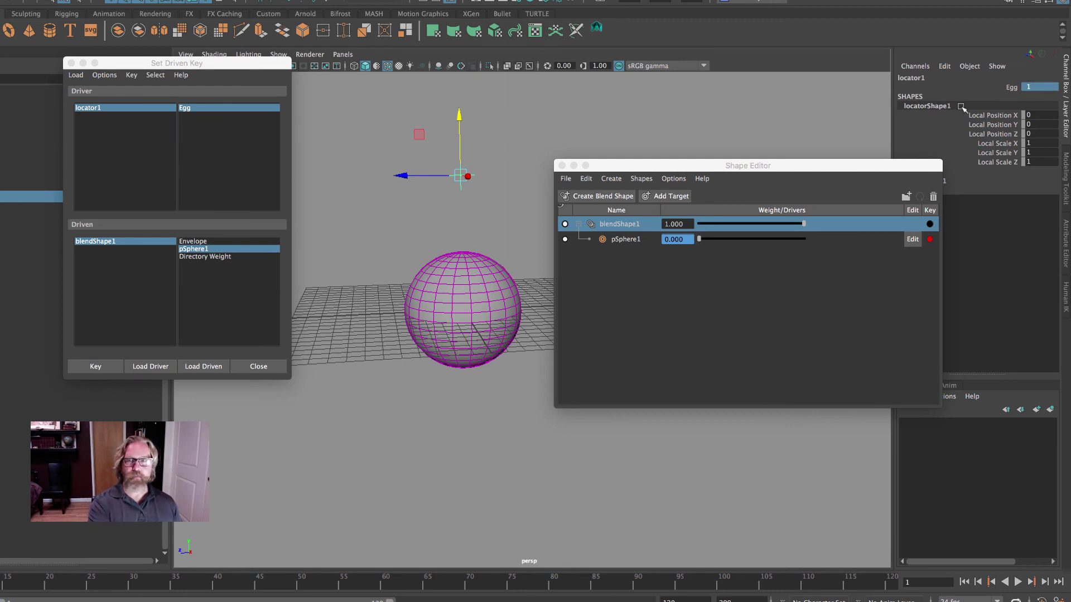
{"action": "left_click", "coordinate": [92, 242]}
{"action": "left_click", "coordinate": [200, 249]}
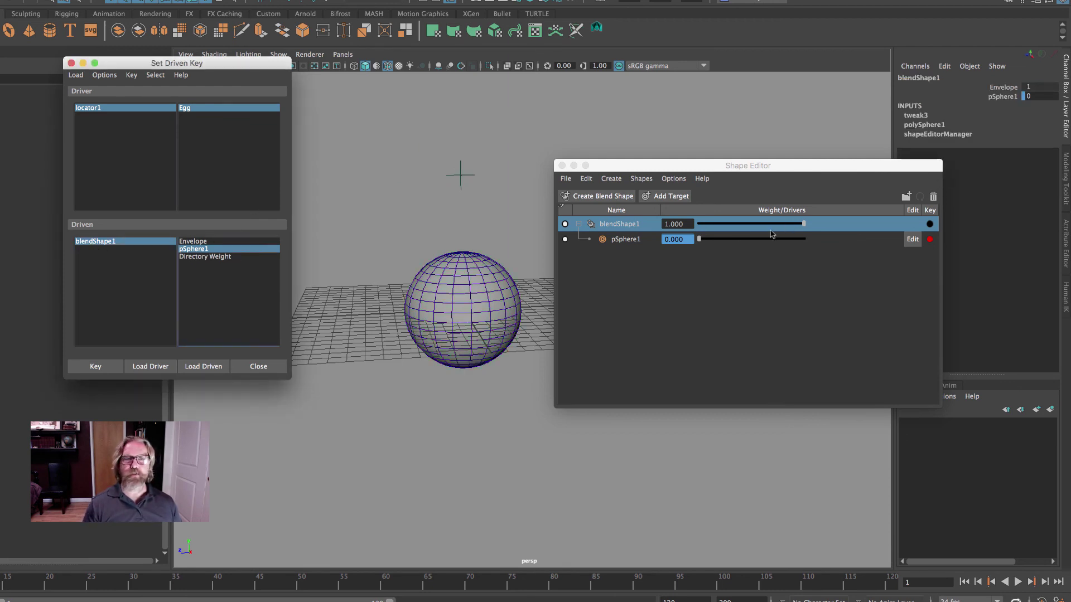
{"action": "left_click_drag", "start_coordinate": [702, 239], "coordinate": [868, 244]}
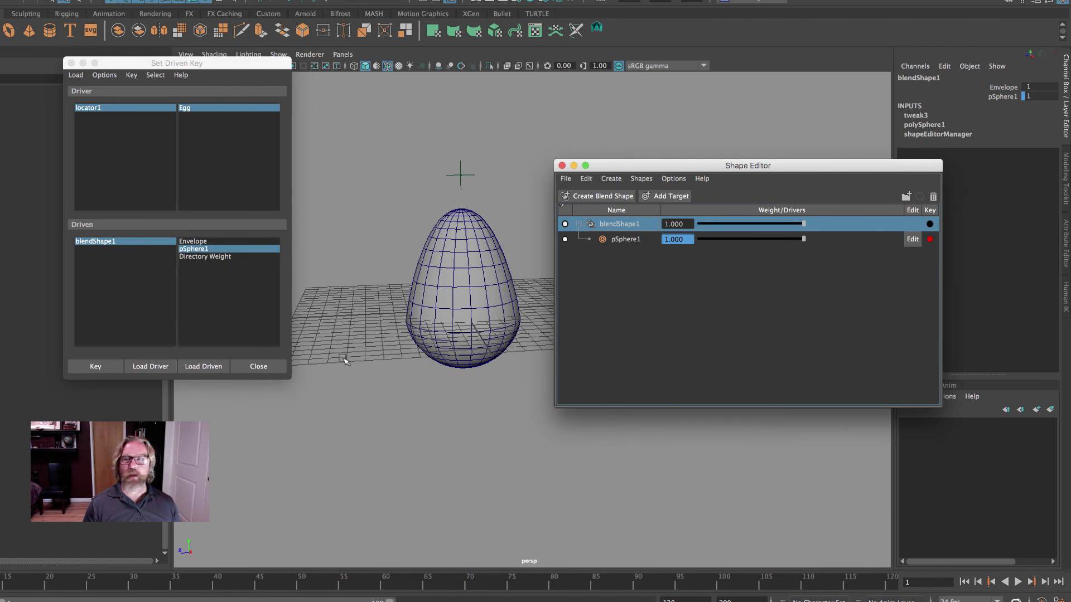
{"action": "left_click", "coordinate": [97, 371]}
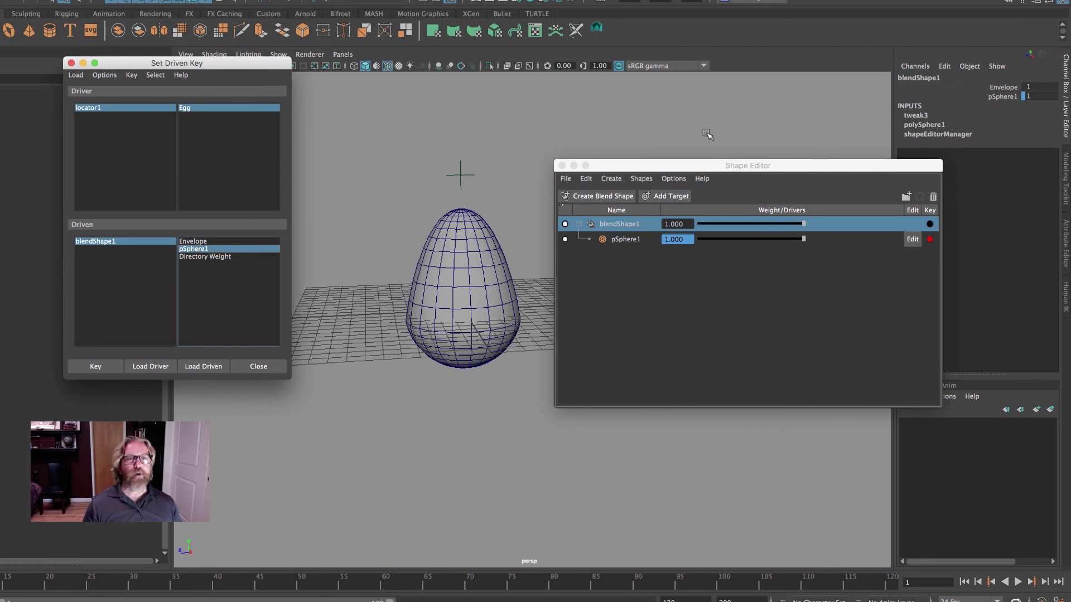
Step: Close the Shape Editor and Set Driven Key windows, and set the locator's Egg attribute to 0
{"action": "left_click", "coordinate": [561, 168]}
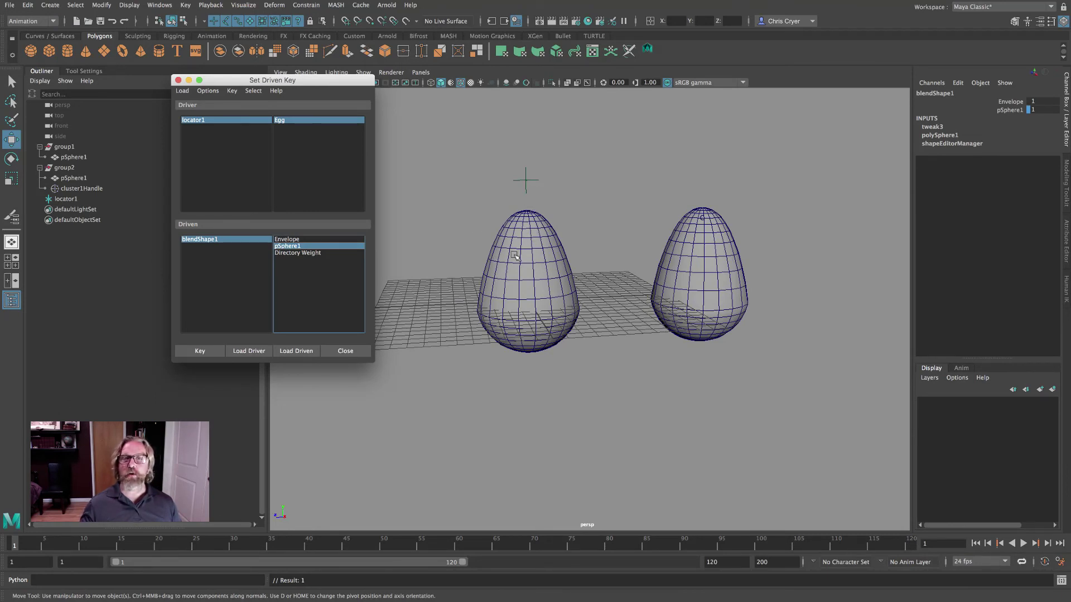
{"action": "left_click", "coordinate": [178, 80]}
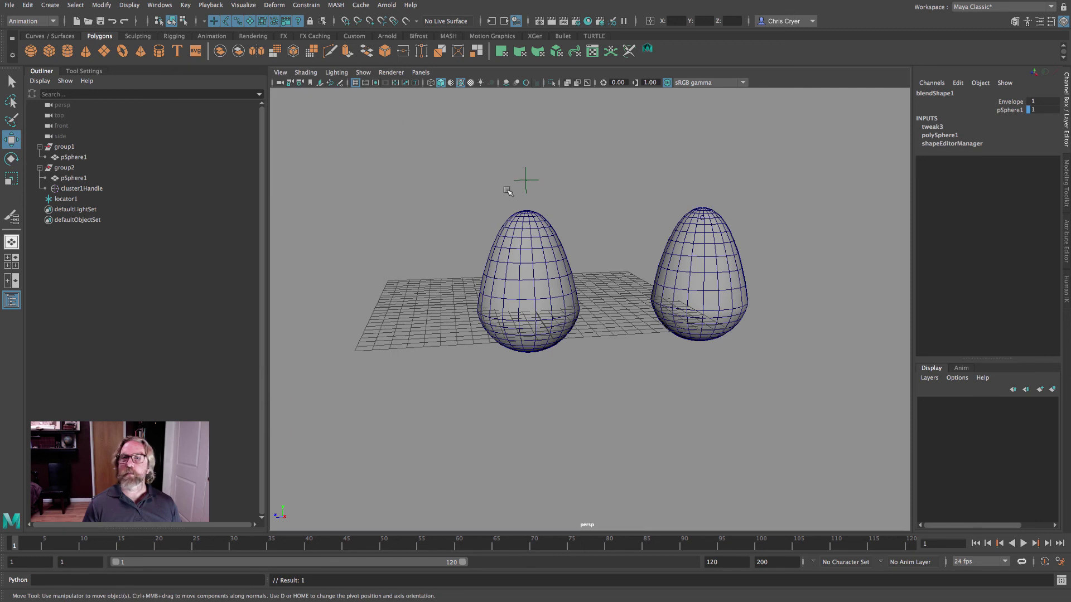
{"action": "left_click", "coordinate": [525, 180]}
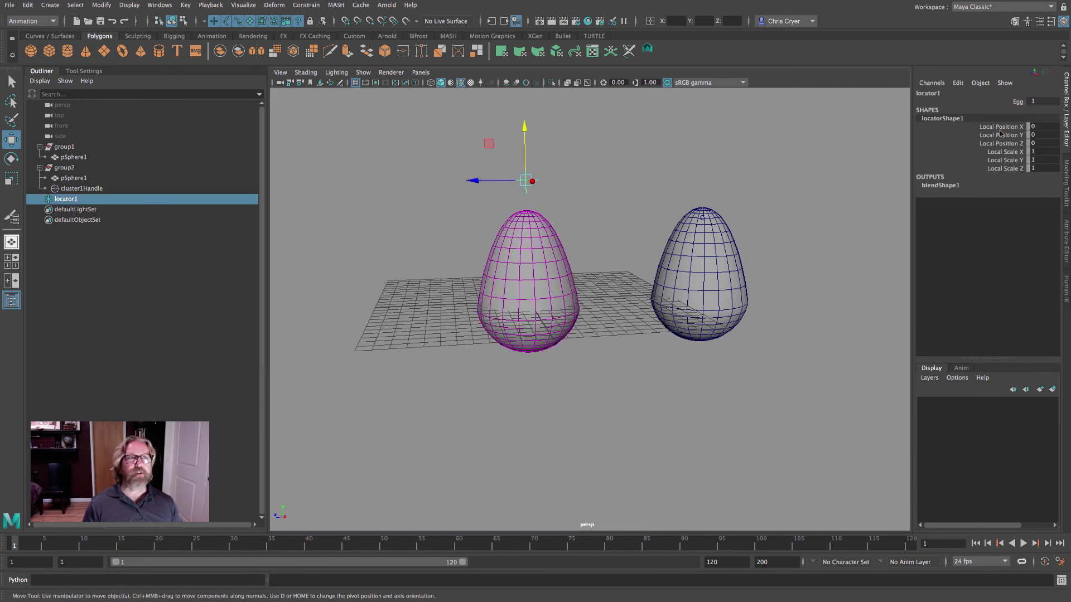
{"action": "double_click", "coordinate": [1046, 99]}
{"action": "type", "text": "0"}
{"action": "key", "text": "Return"}
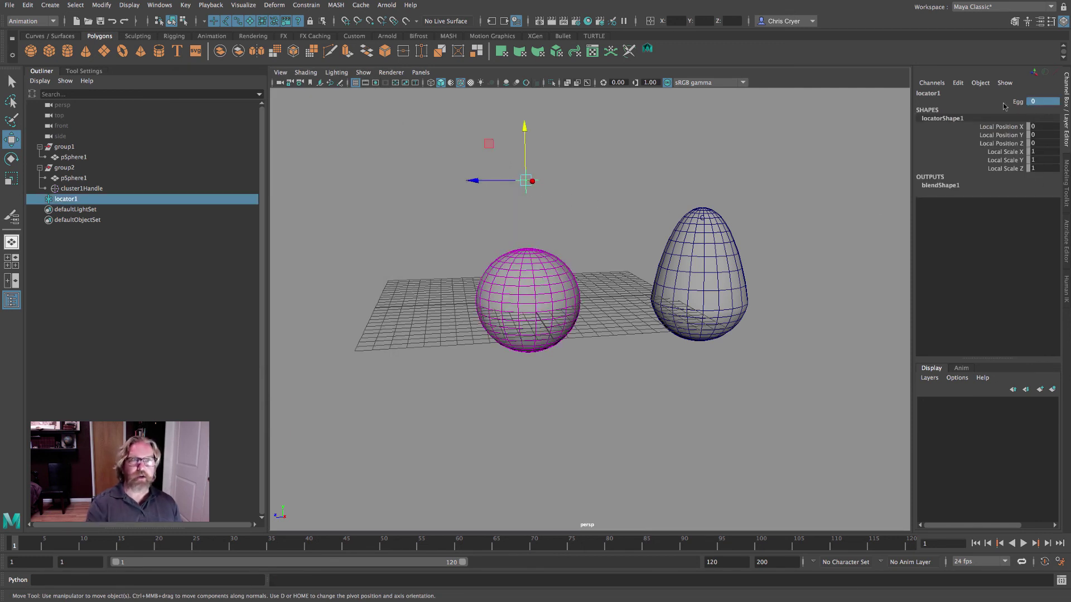
Step: Scrub the locator's Egg attribute to test the driven blend on the base sphere
{"action": "left_click", "coordinate": [1017, 103]}
{"action": "middle_click_drag", "start_coordinate": [763, 128], "coordinate": [834, 133]}
{"action": "mouse_move", "coordinate": [755, 130]}
{"action": "middle_mouse_down"}
{"action": "mouse_move", "coordinate": [822, 133]}
{"action": "mouse_move", "coordinate": [757, 131]}
{"action": "middle_mouse_up"}
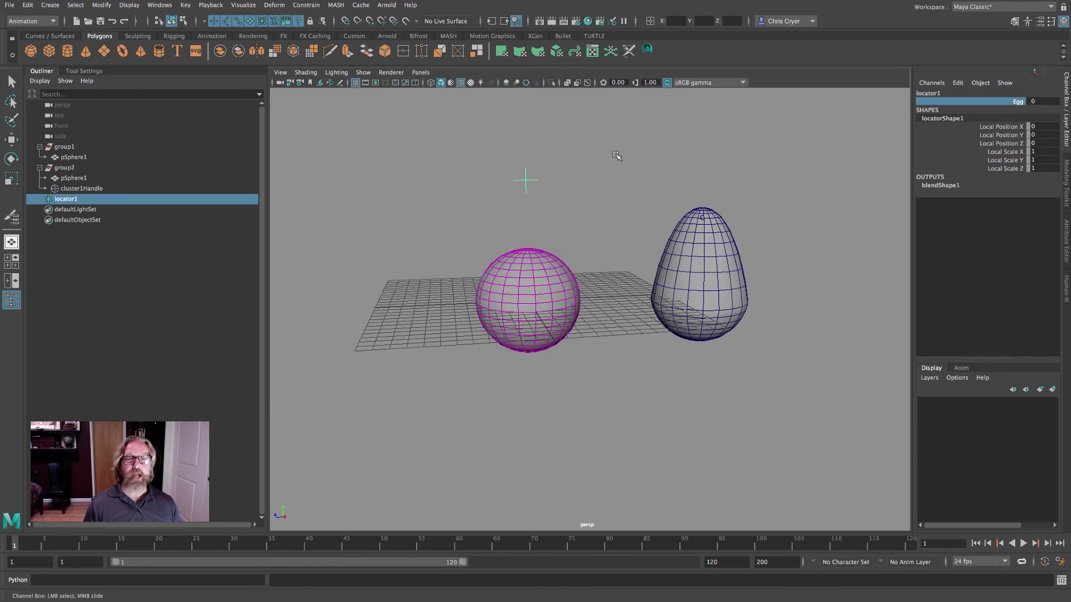
Step: Delete the egg-shaped target with its cluster handle, and test the base sphere by setting the locator's Egg attribute to 1
{"action": "left_click_drag", "start_coordinate": [619, 159], "coordinate": [818, 378]}
{"action": "key", "text": "w"}
{"action": "key", "text": "Delete"}
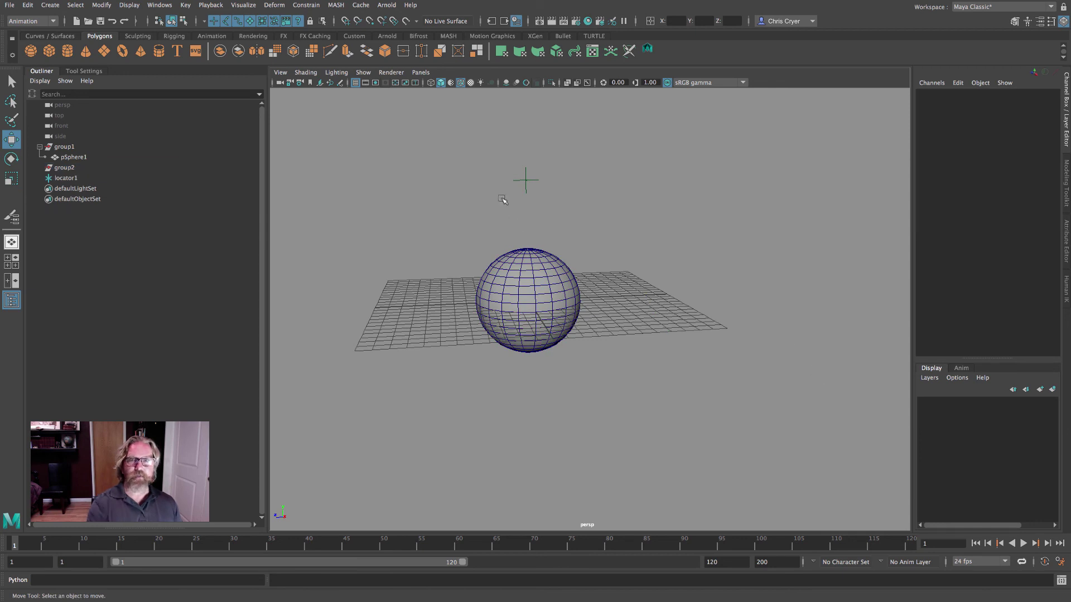
{"action": "left_click", "coordinate": [524, 174]}
{"action": "double_click", "coordinate": [1042, 99]}
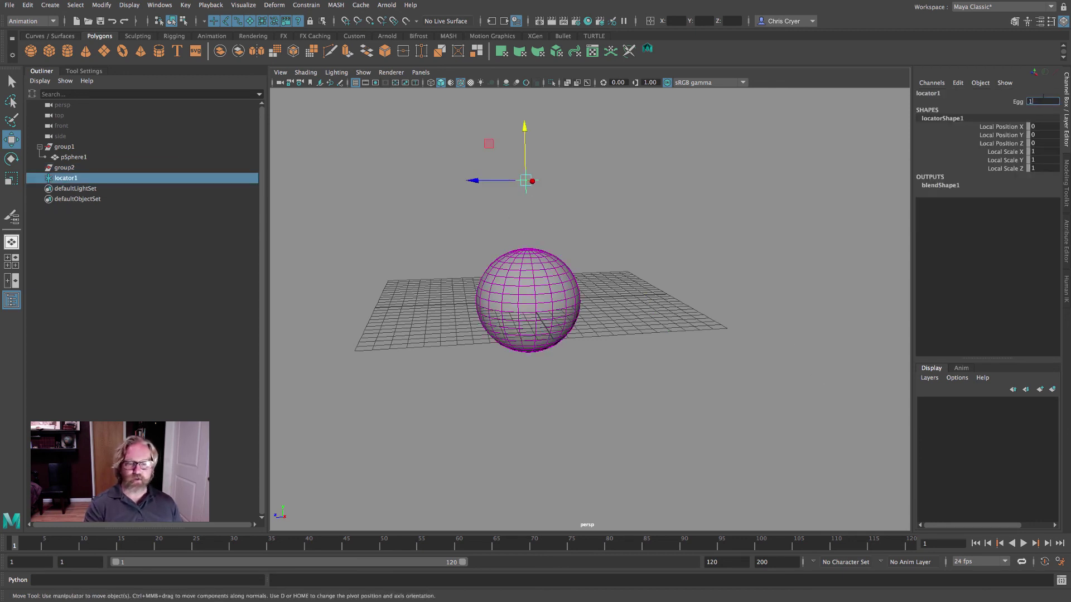
{"action": "key", "text": "Return"}
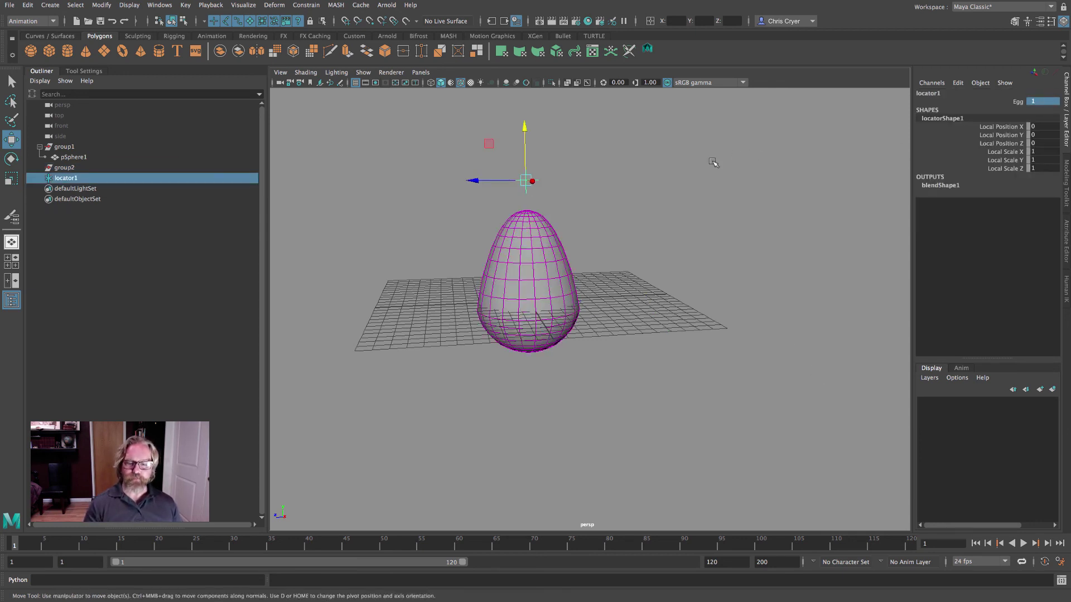
Step: Undo the Egg attribute change and the deletion of the egg-shaped target
{"action": "key", "text": "ctrl+z"}
{"action": "key", "text": "ctrl+z"}
{"action": "key", "text": "ctrl+z"}
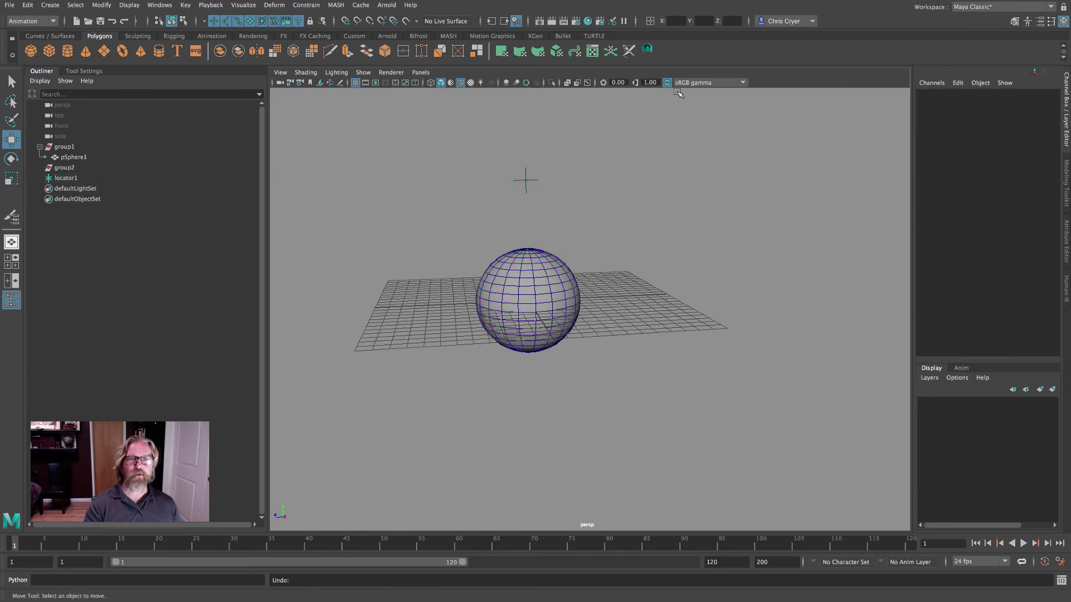
Step: Select only the egg-shaped target mesh in group2 and add a Lattice deformer to it
{"action": "middle_click_drag", "start_coordinate": [761, 296], "coordinate": [796, 291], "text": "alt"}
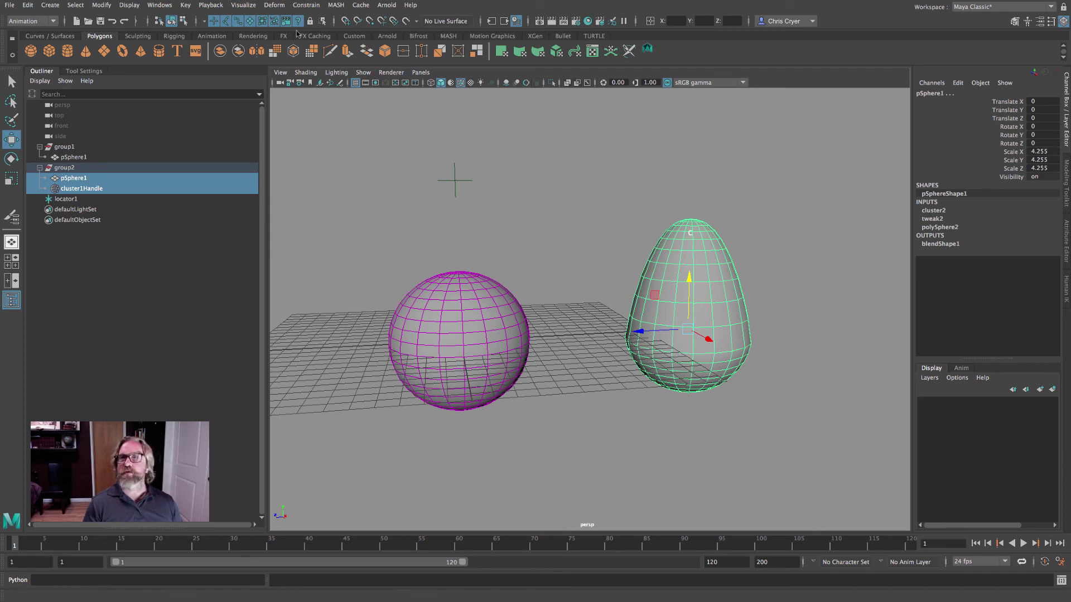
{"action": "left_click", "coordinate": [725, 274]}
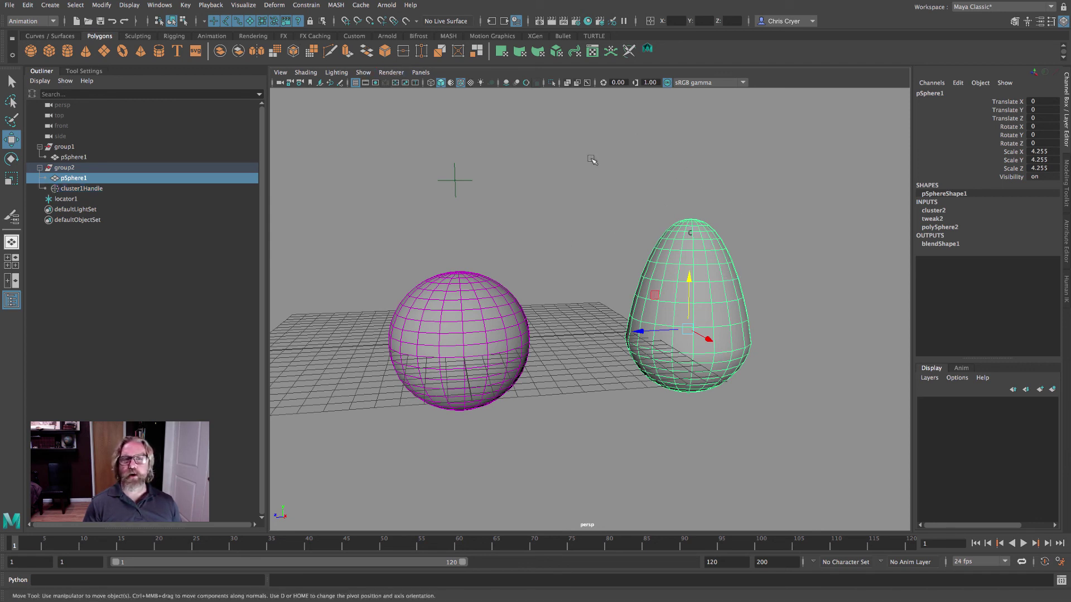
{"action": "left_click", "coordinate": [275, 6]}
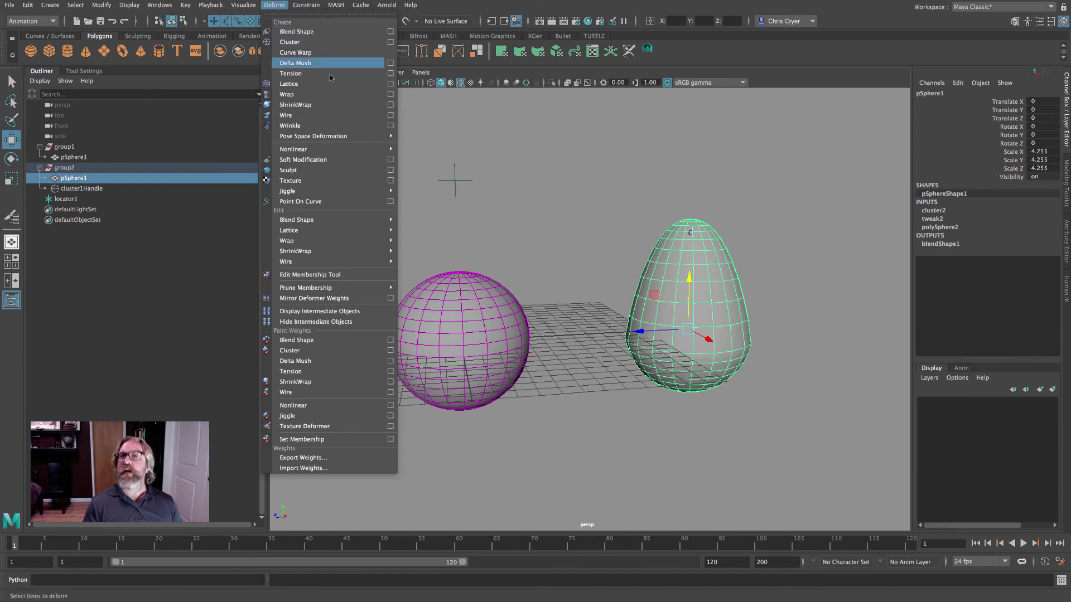
{"action": "left_click", "coordinate": [301, 83]}
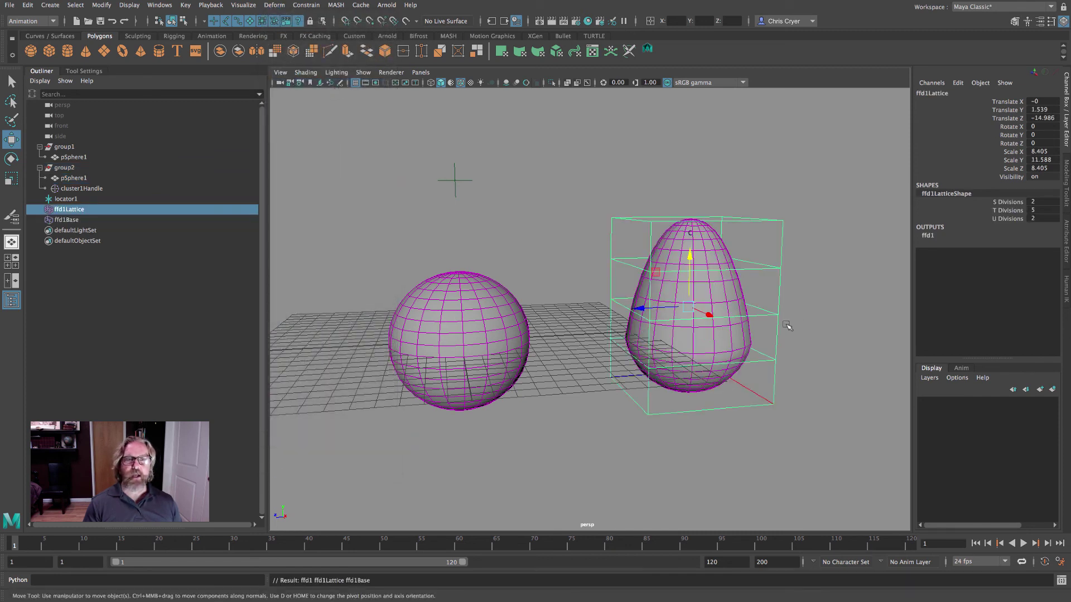
Step: Switch the lattice around the egg-shaped target to lattice point editing and select its lowest row of points
{"action": "right_click_drag", "start_coordinate": [774, 361], "coordinate": [773, 310]}
{"action": "left_click_drag", "start_coordinate": [771, 308], "coordinate": [740, 301], "text": "alt"}
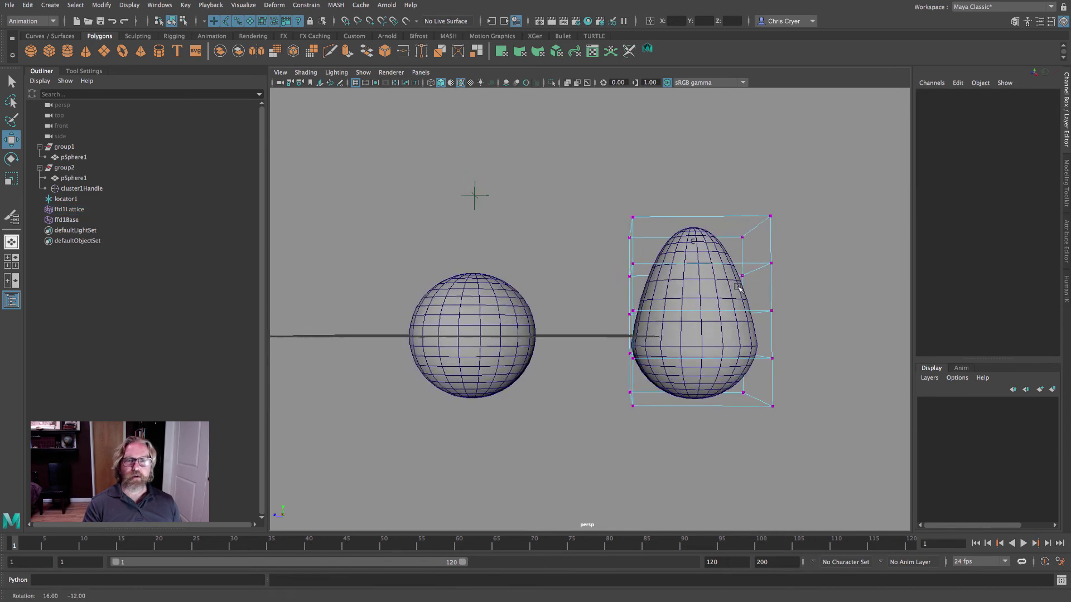
{"action": "left_click_drag", "start_coordinate": [600, 369], "coordinate": [846, 430]}
{"action": "left_click_drag", "start_coordinate": [774, 404], "coordinate": [800, 417], "text": "alt"}
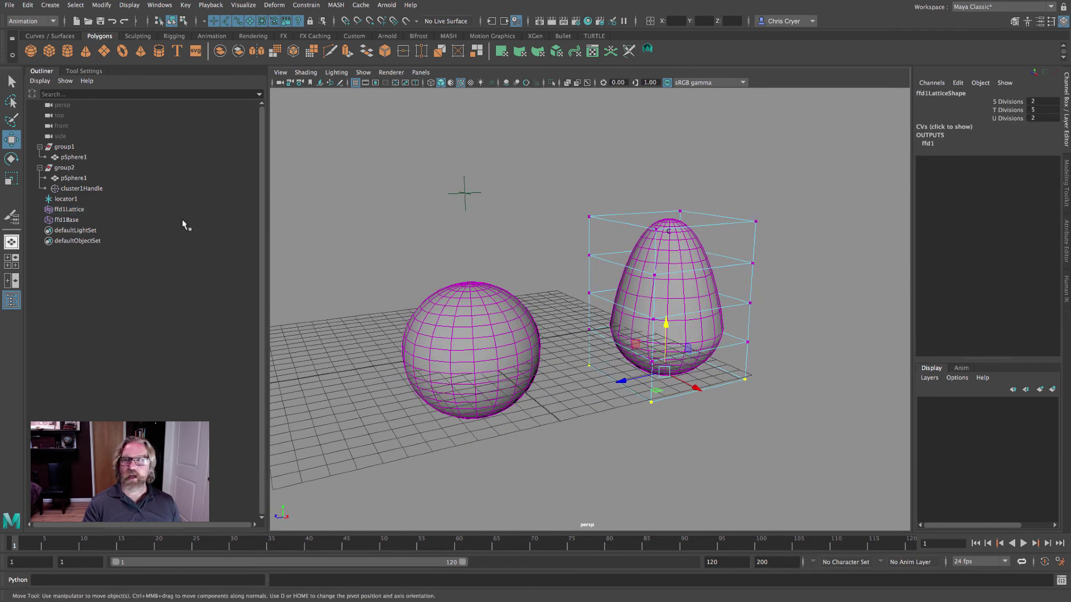
{"action": "key", "text": "e"}
{"action": "left_click_drag", "start_coordinate": [643, 342], "coordinate": [636, 352]}
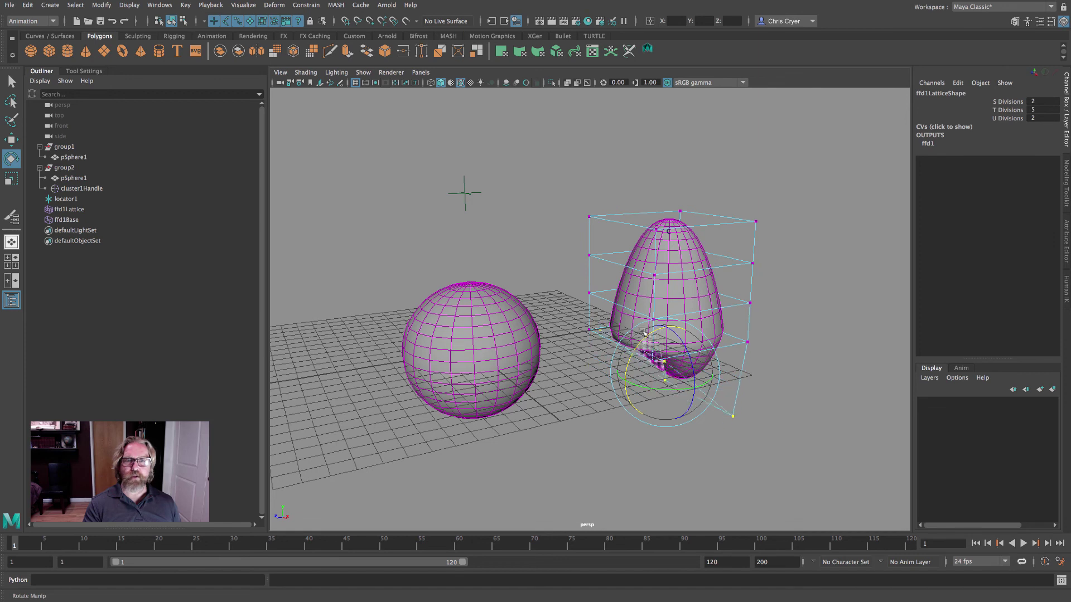
{"action": "key", "text": "ctrl+z"}
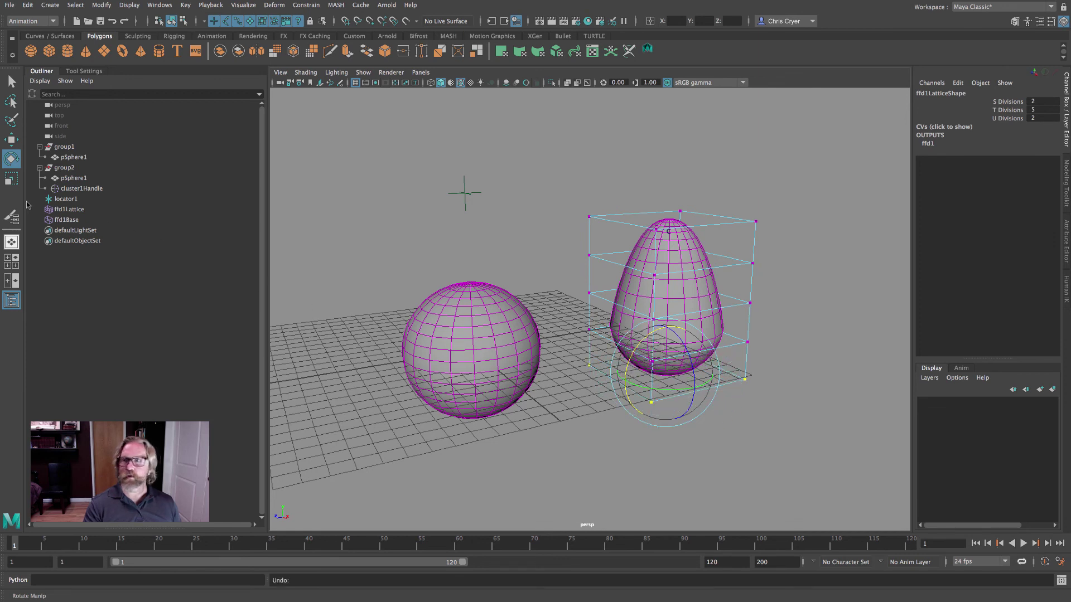
Step: Scale the lattice's lowest row of points inward and move them down to stretch the target's base into a point
{"action": "left_click", "coordinate": [11, 179]}
{"action": "left_click_drag", "start_coordinate": [641, 365], "coordinate": [718, 322]}
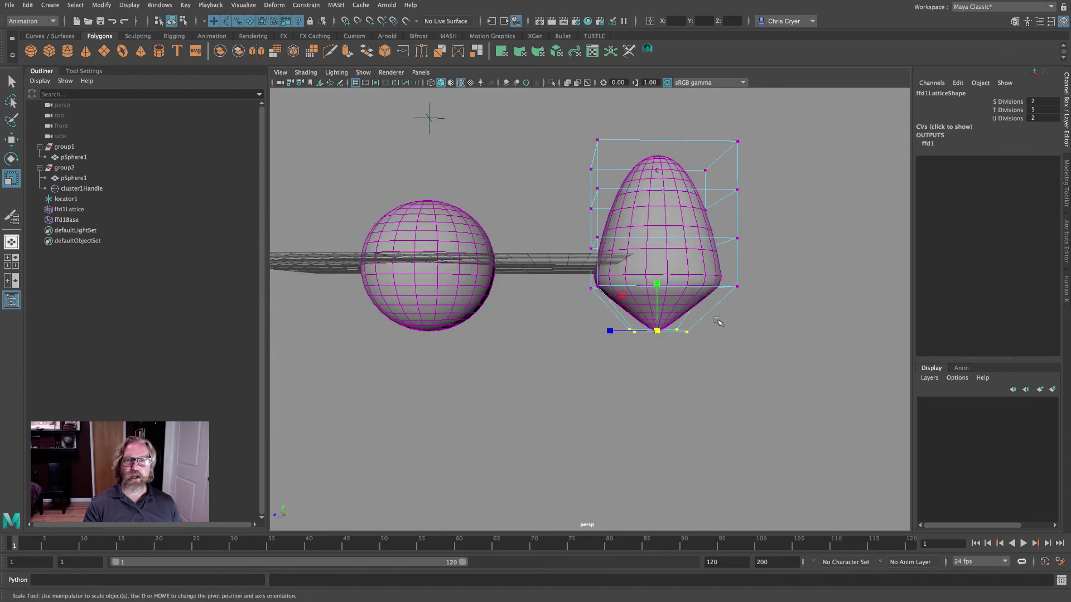
{"action": "left_click", "coordinate": [11, 140]}
{"action": "left_click_drag", "start_coordinate": [657, 286], "coordinate": [731, 317]}
Step: Select the locator and set its Egg attribute to 1
{"action": "left_click_drag", "start_coordinate": [449, 123], "coordinate": [539, 160]}
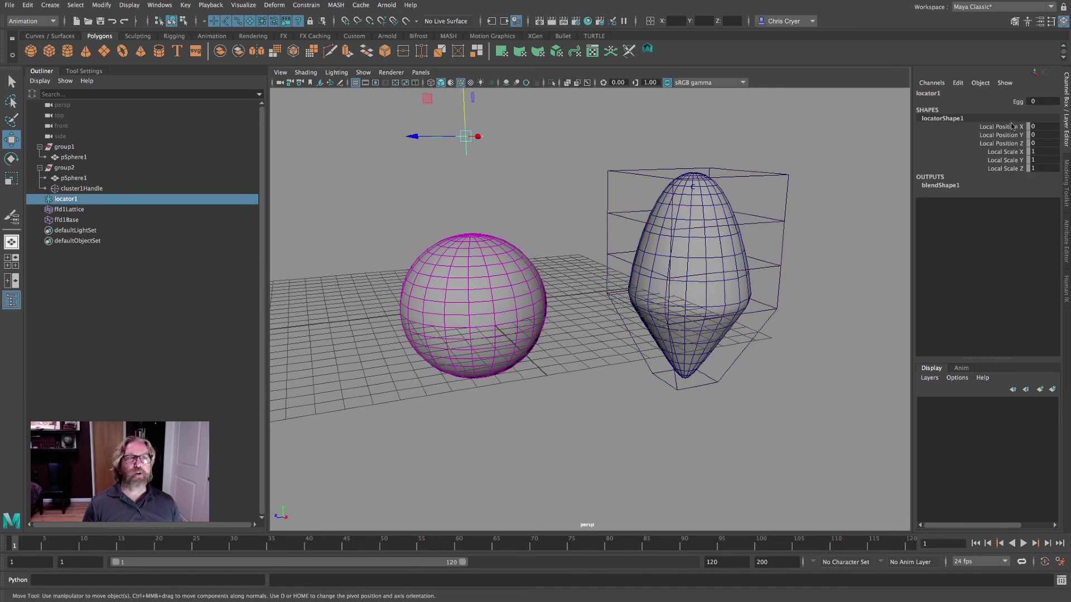
{"action": "key", "text": "Return"}
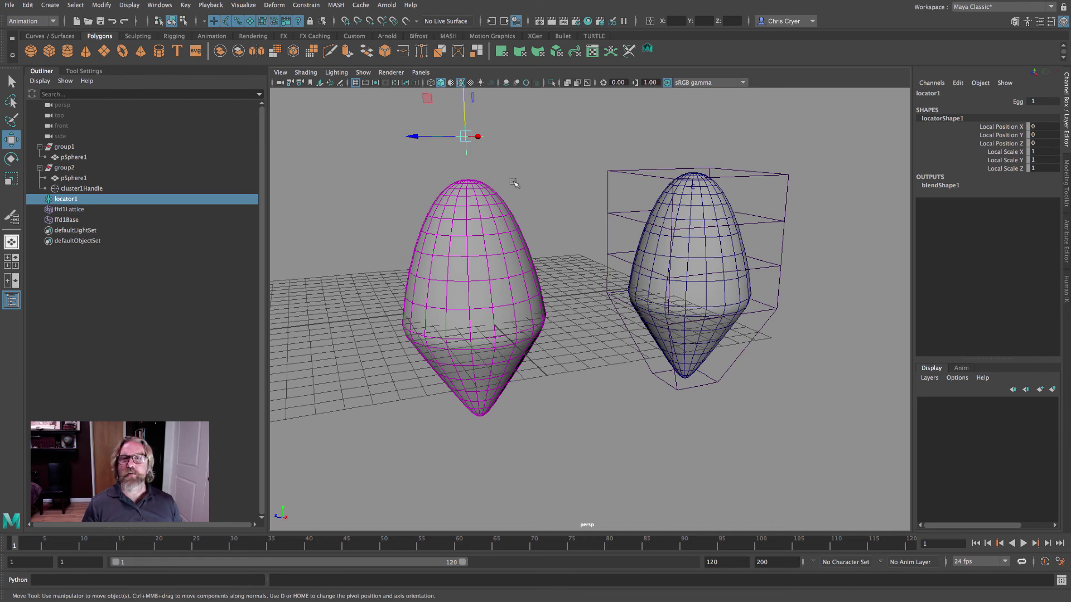
Step: Move the base sphere in group1 to about X -36, Z 10 and rotate it to about 11, -38, 22 degrees
{"action": "right_click_drag", "start_coordinate": [552, 173], "coordinate": [459, 177], "text": "alt"}
{"action": "left_click", "coordinate": [527, 302]}
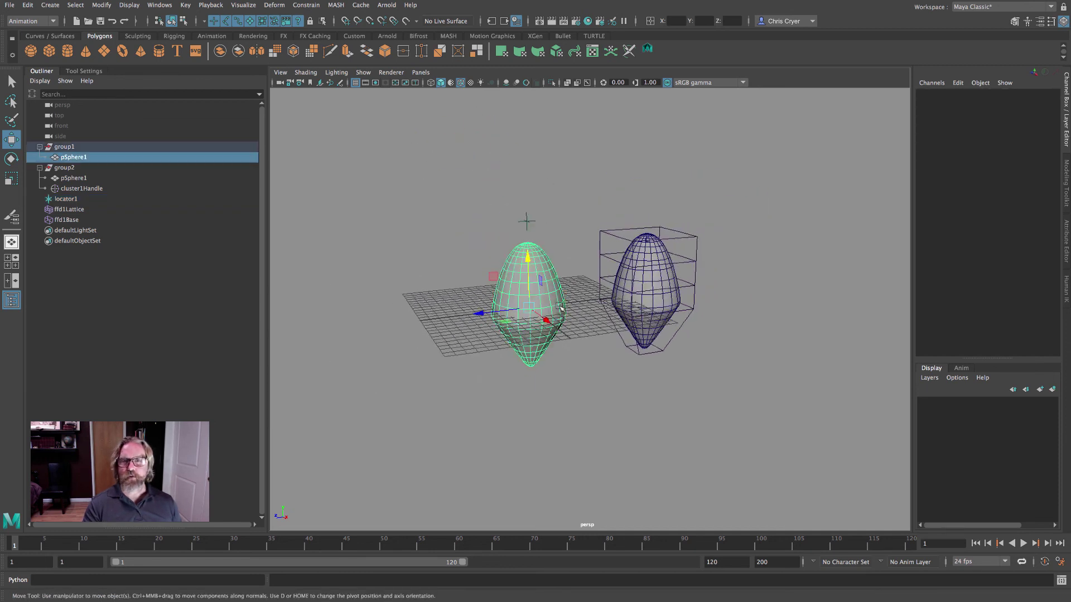
{"action": "left_click_drag", "start_coordinate": [485, 313], "coordinate": [436, 315]}
{"action": "key", "text": "e"}
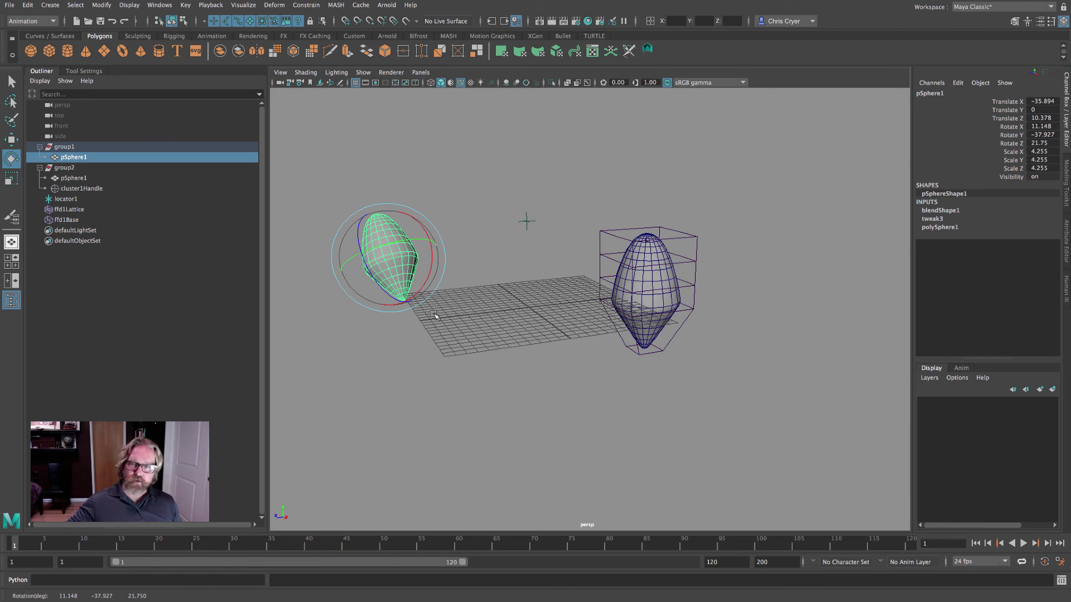
Step: Test the blend on the moved base sphere by setting the locator's Egg attribute to 0 and back to 1
{"action": "left_click", "coordinate": [526, 221]}
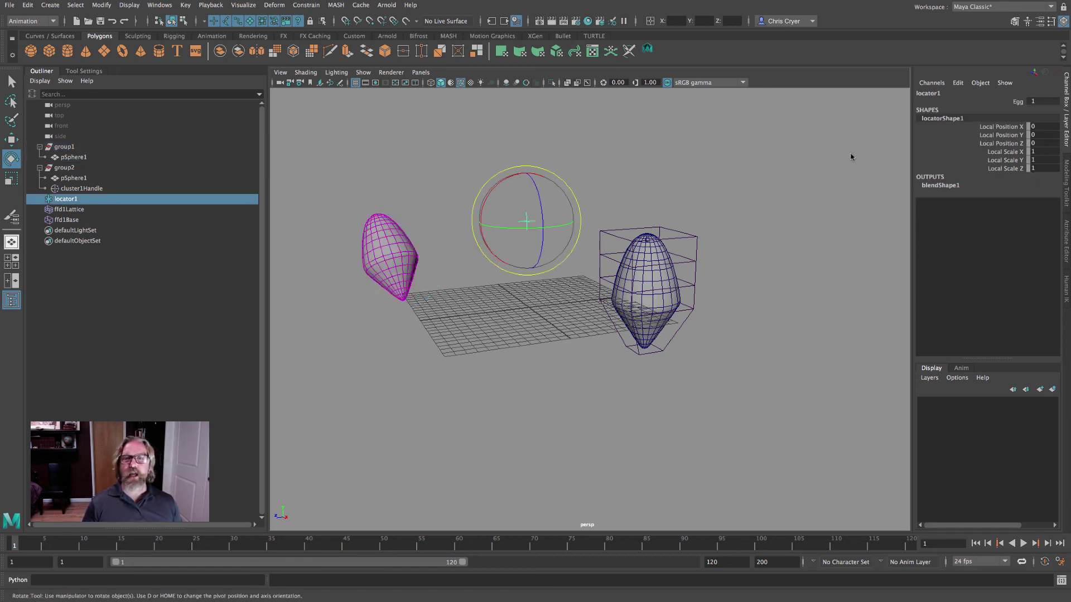
{"action": "left_click", "coordinate": [1043, 101]}
{"action": "type", "text": "0"}
{"action": "key", "text": "Return"}
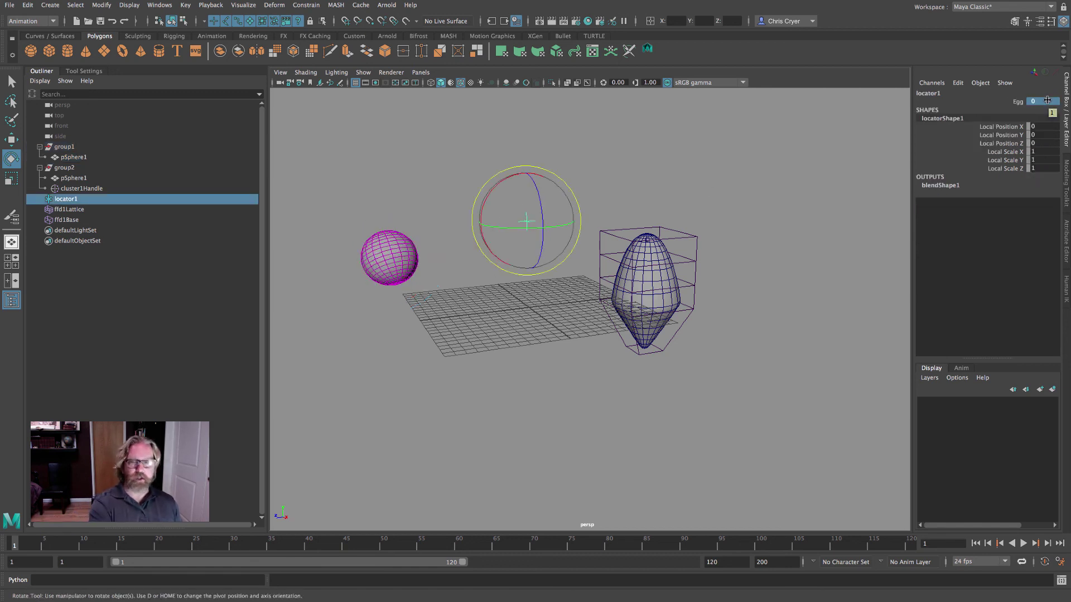
{"action": "left_click", "coordinate": [1042, 101]}
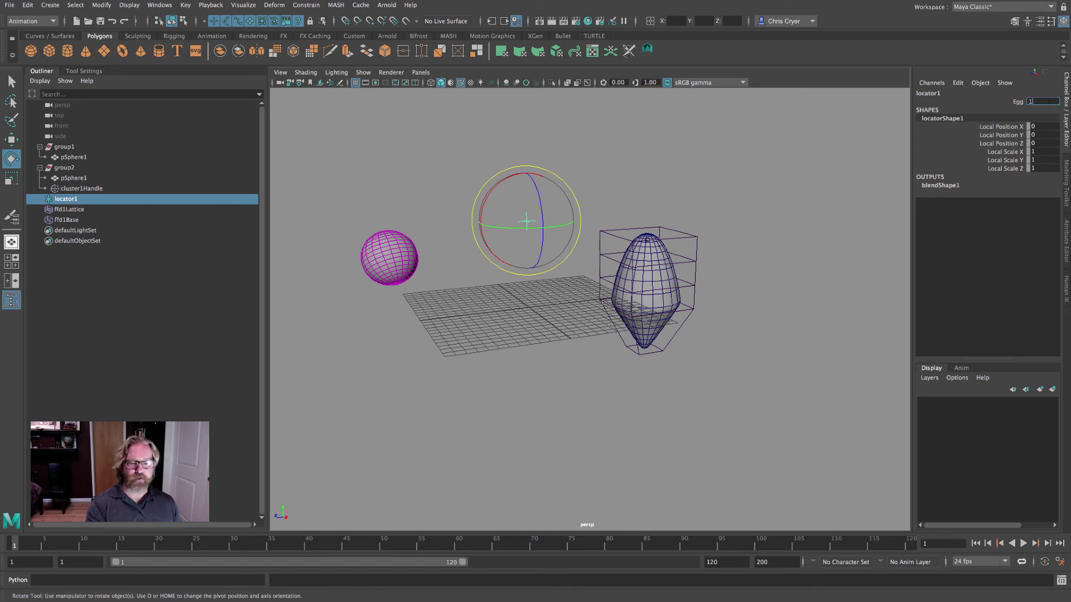
{"action": "key", "text": "Return"}
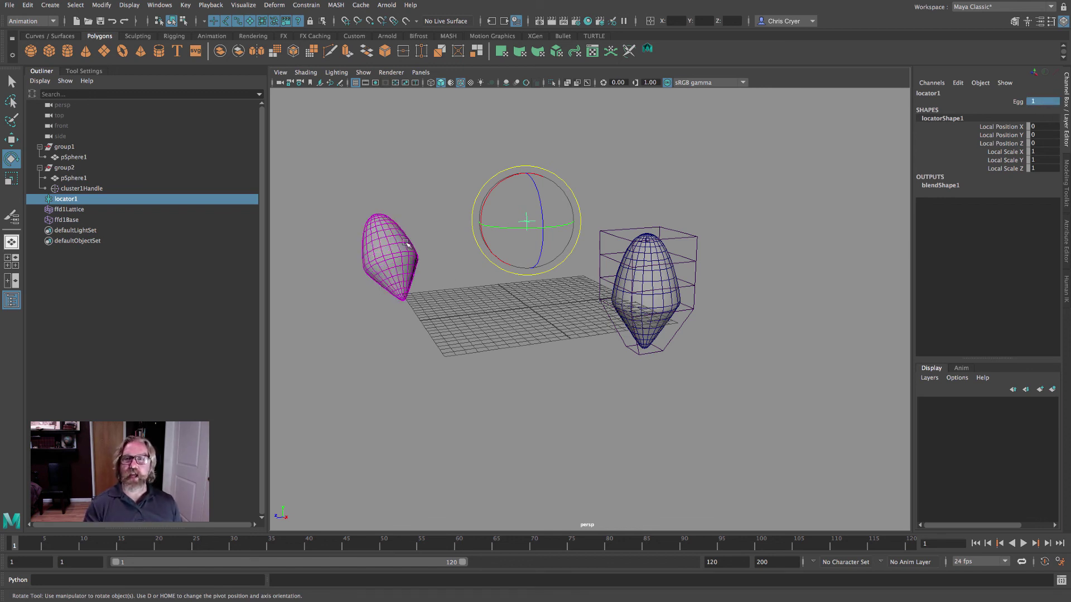
Step: Put the target mesh, its cluster handle and the lattice on a new display layer and hide that layer
{"action": "left_click_drag", "start_coordinate": [469, 281], "coordinate": [439, 193], "text": "alt"}
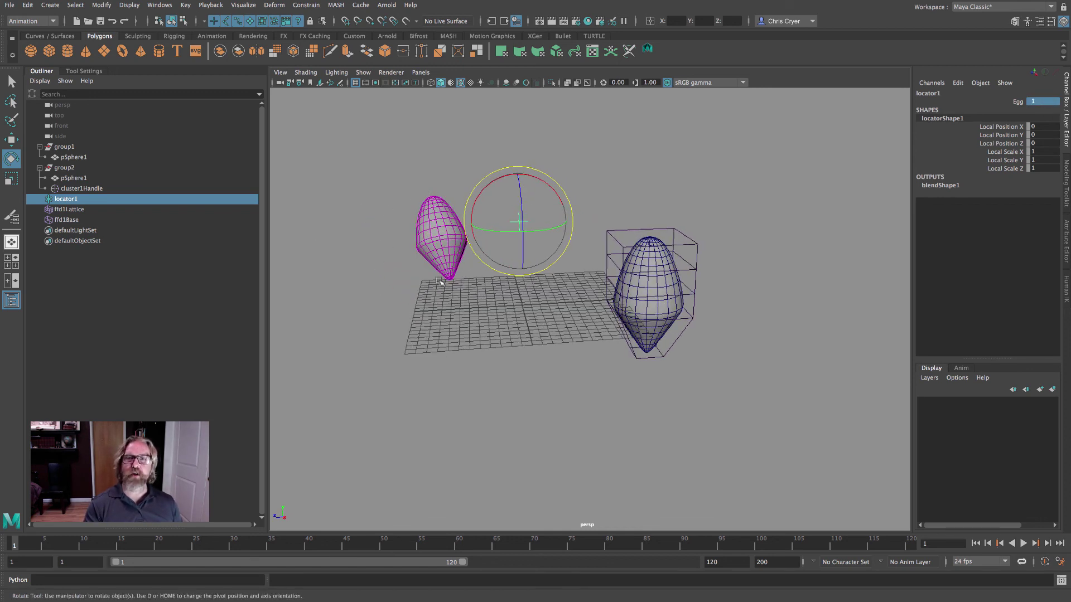
{"action": "left_click_drag", "start_coordinate": [388, 221], "coordinate": [384, 250], "text": "alt"}
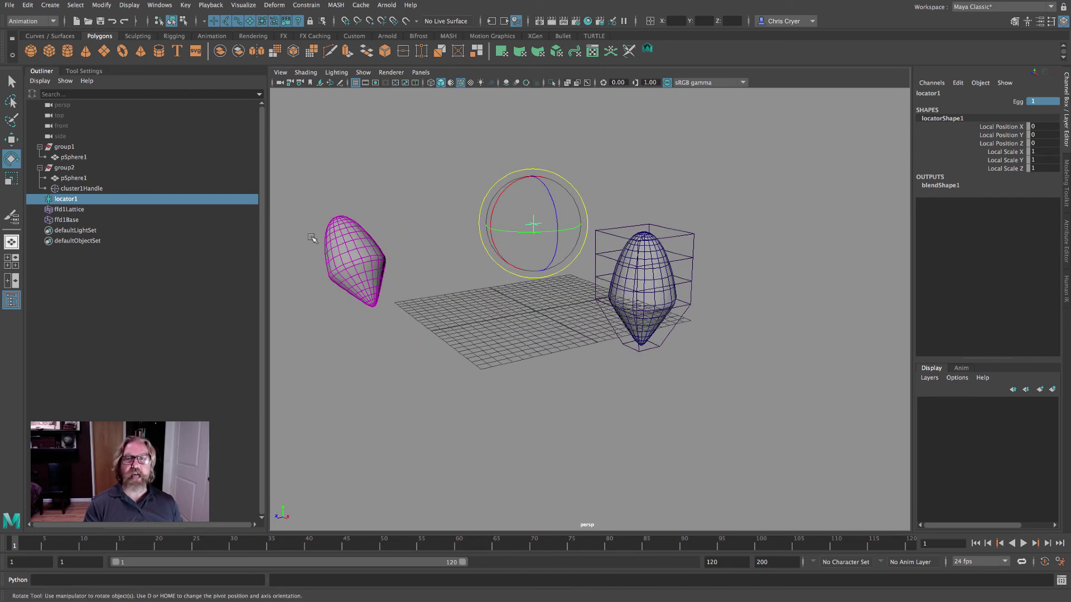
{"action": "left_click_drag", "start_coordinate": [469, 253], "coordinate": [597, 283], "text": "alt"}
{"action": "scroll", "coordinate": [608, 162], "scroll_direction": "up", "scroll_amount": 4}
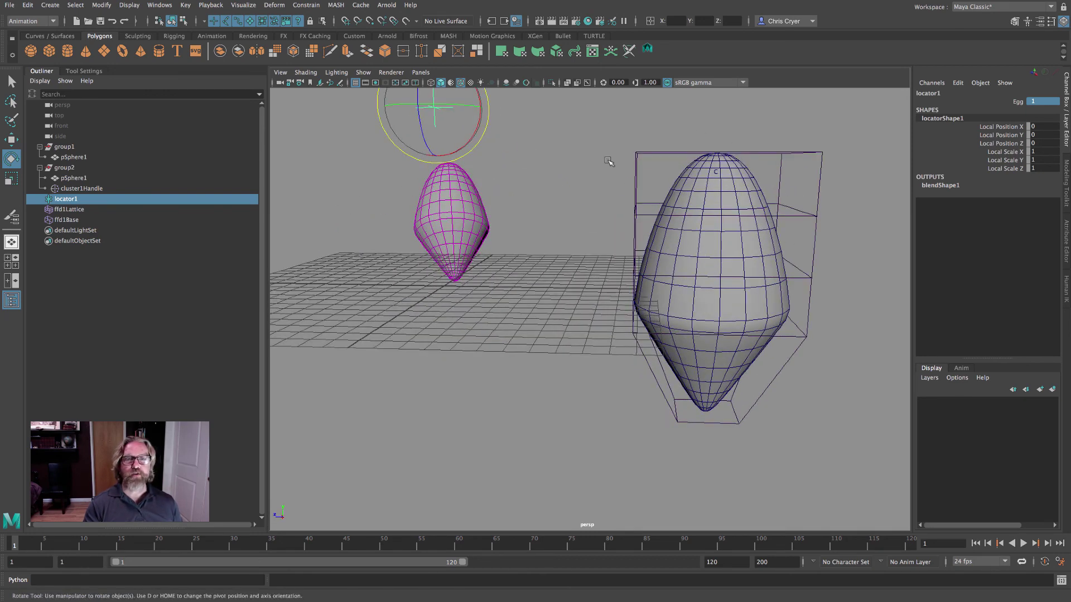
{"action": "left_click_drag", "start_coordinate": [640, 127], "coordinate": [807, 290]}
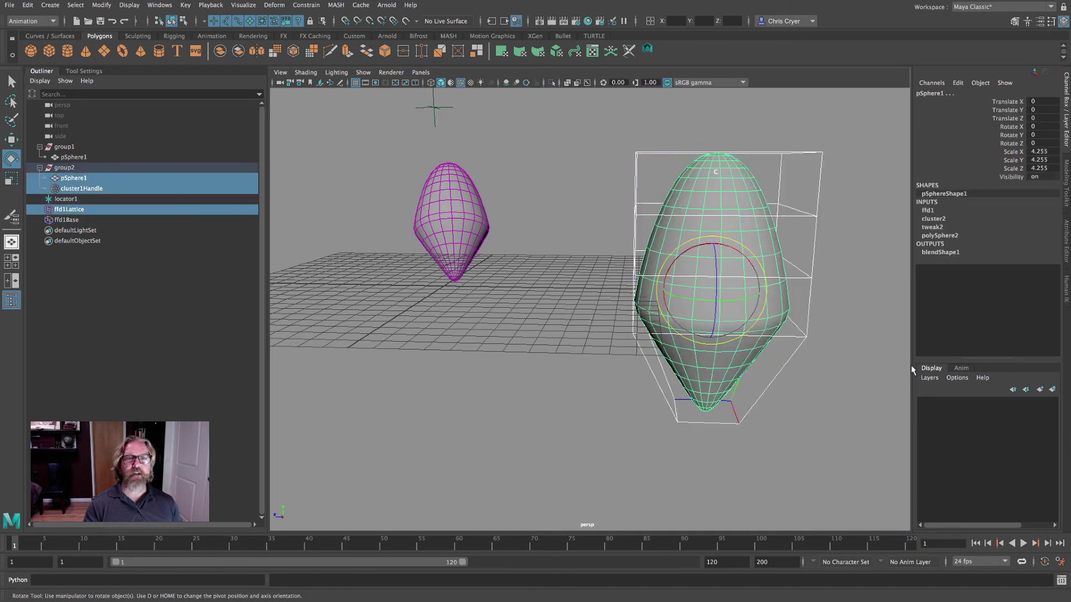
{"action": "left_click", "coordinate": [1053, 389]}
{"action": "left_click", "coordinate": [925, 405]}
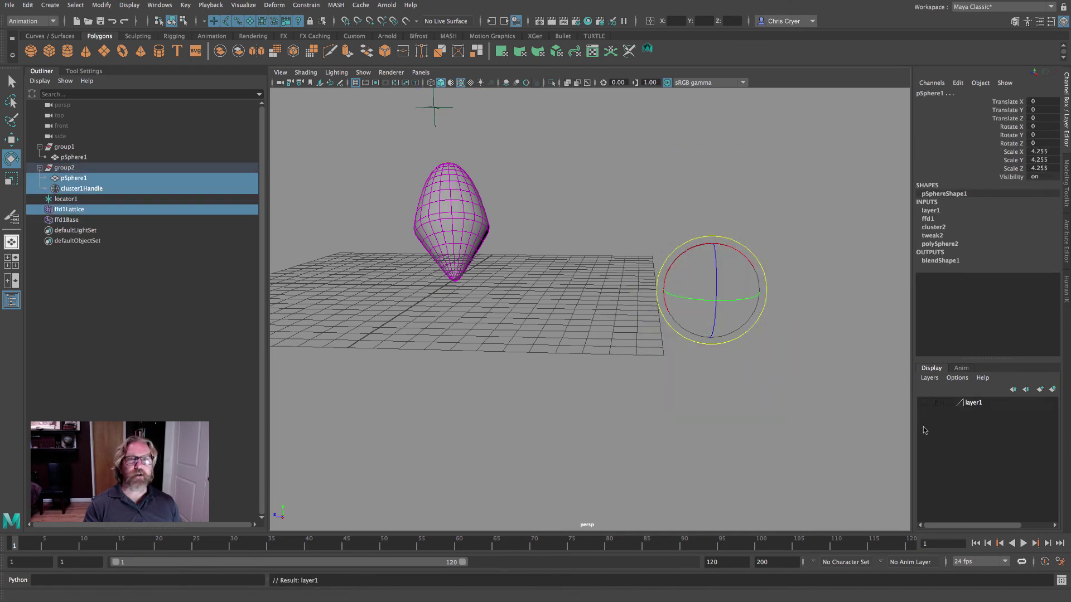
{"action": "left_click", "coordinate": [613, 340]}
{"action": "left_click_drag", "start_coordinate": [614, 341], "coordinate": [594, 298], "text": "alt"}
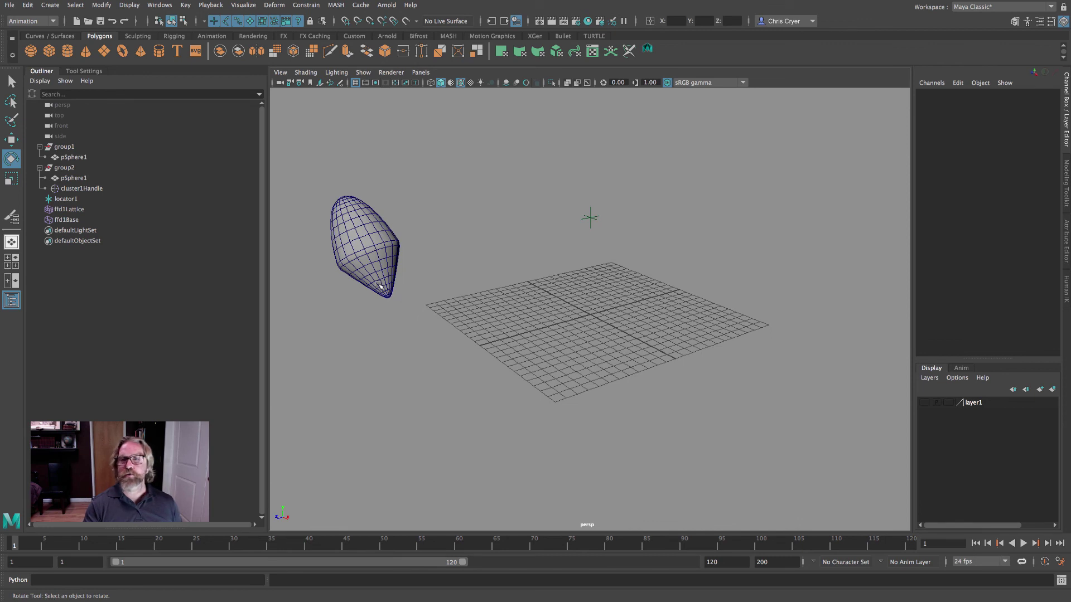
Step: Show layer1 and raise the lattice's lowest row of points to push the target's base up inside itself
{"action": "left_click", "coordinate": [925, 405]}
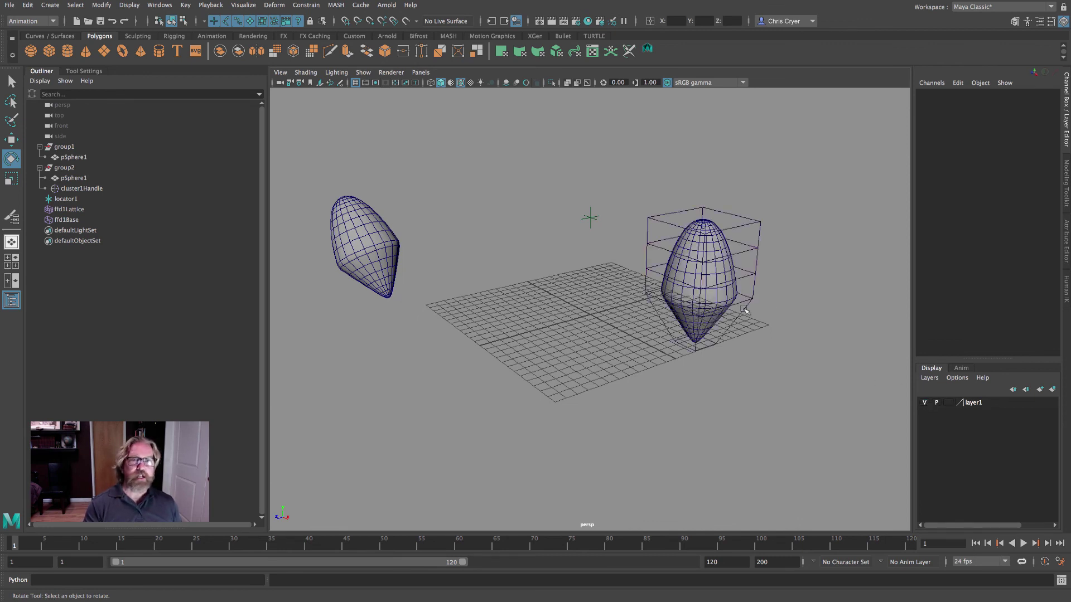
{"action": "left_click_drag", "start_coordinate": [745, 310], "coordinate": [713, 370], "text": "alt"}
{"action": "left_click", "coordinate": [725, 369]}
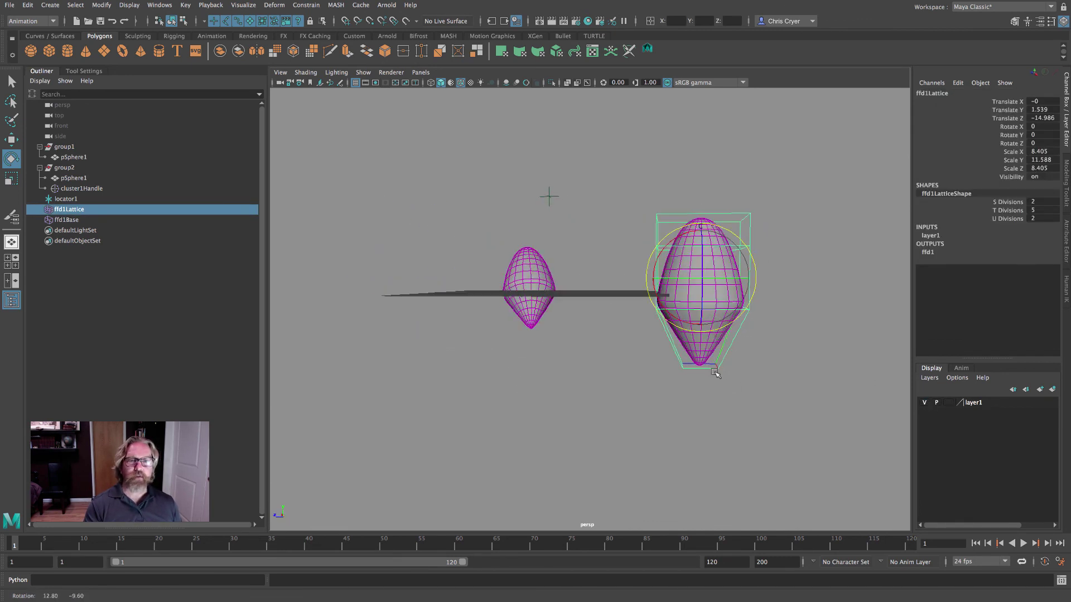
{"action": "right_click_drag", "start_coordinate": [683, 365], "coordinate": [675, 305]}
{"action": "left_click_drag", "start_coordinate": [665, 352], "coordinate": [747, 386]}
{"action": "left_click_drag", "start_coordinate": [759, 387], "coordinate": [823, 408], "text": "alt"}
{"action": "left_click", "coordinate": [10, 139]}
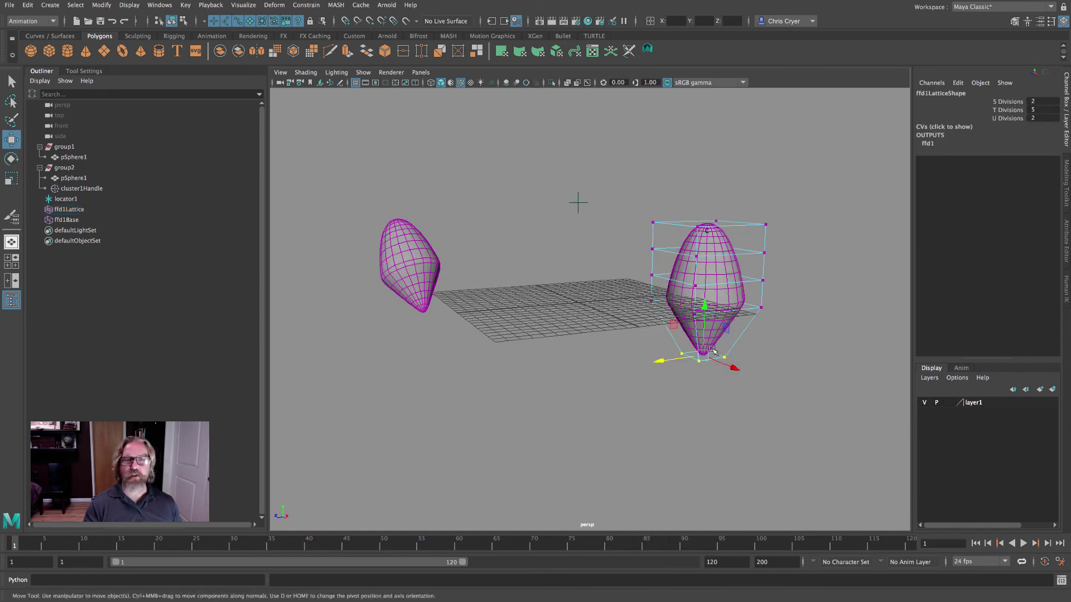
{"action": "left_click_drag", "start_coordinate": [712, 324], "coordinate": [713, 254]}
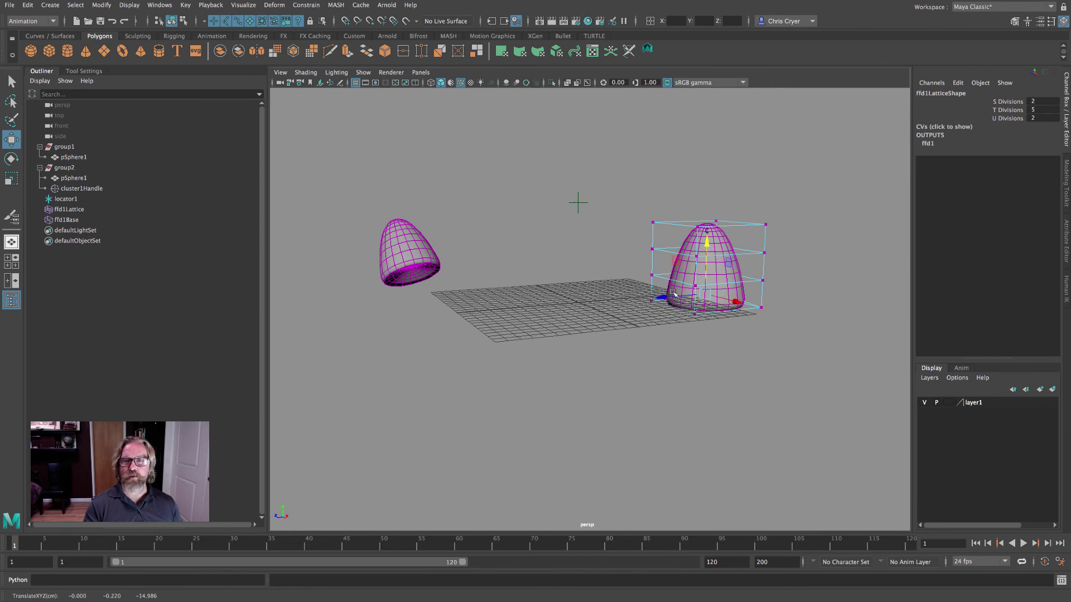
Step: Hide layer1 so that only the base mesh and locator are displayed
{"action": "left_click_drag", "start_coordinate": [613, 302], "coordinate": [642, 301], "text": "alt"}
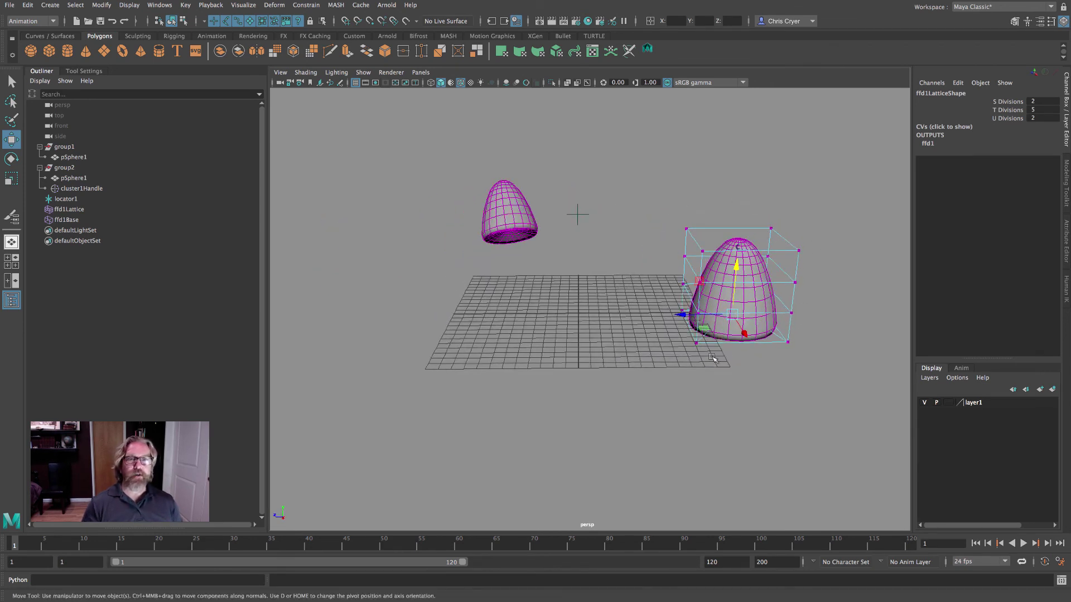
{"action": "left_click", "coordinate": [924, 403]}
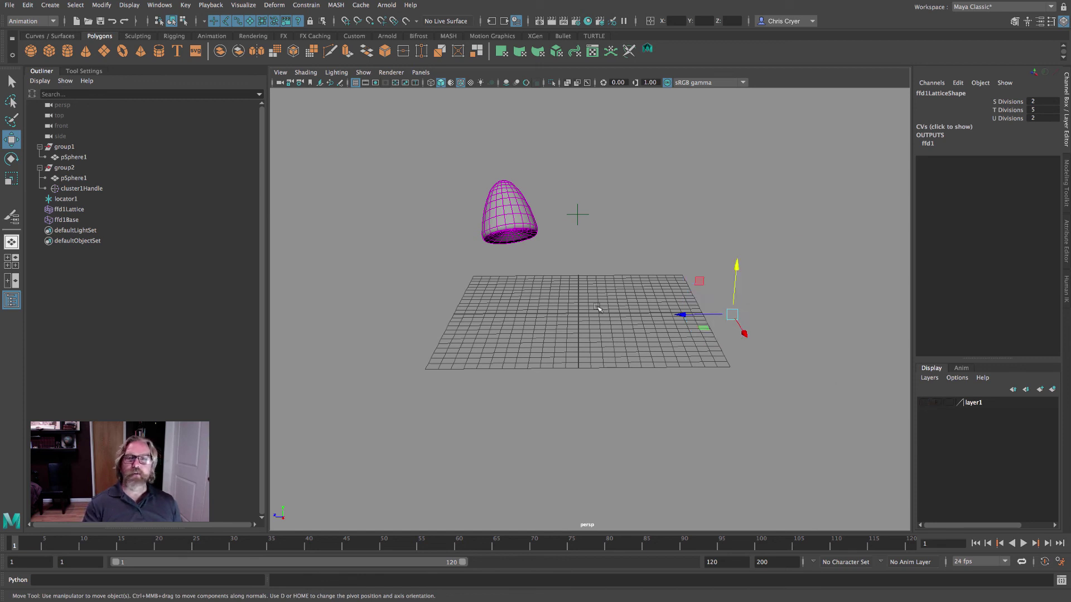
Step: Select the locator, set its Egg attribute to 0, and scrub it back up to 1 to test the reshaped blend
{"action": "left_click_drag", "start_coordinate": [571, 206], "coordinate": [511, 192]}
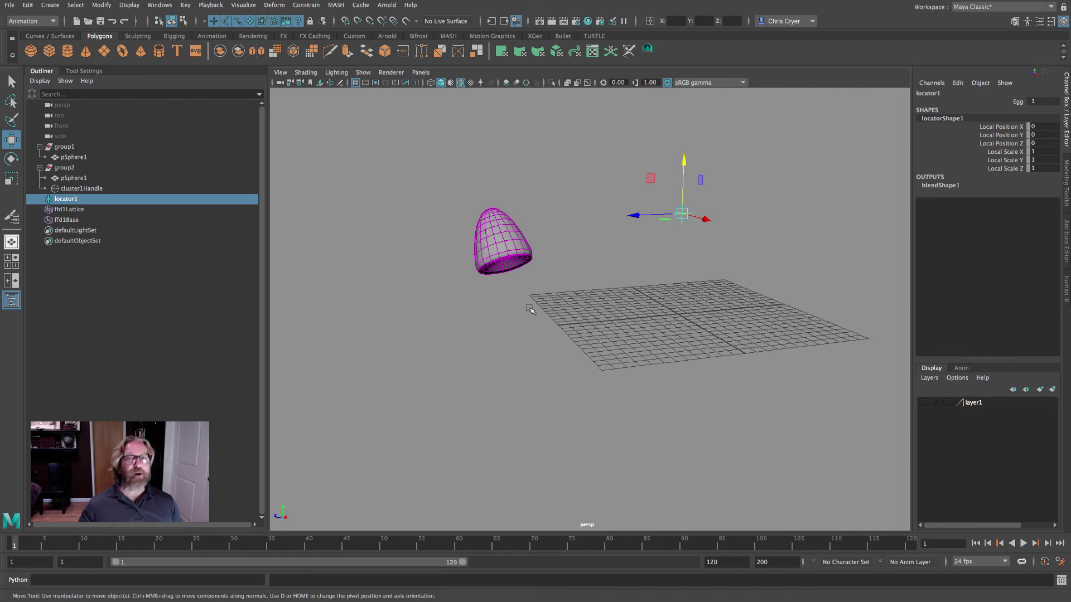
{"action": "double_click", "coordinate": [1044, 102]}
{"action": "type", "text": "0"}
{"action": "key", "text": "Return"}
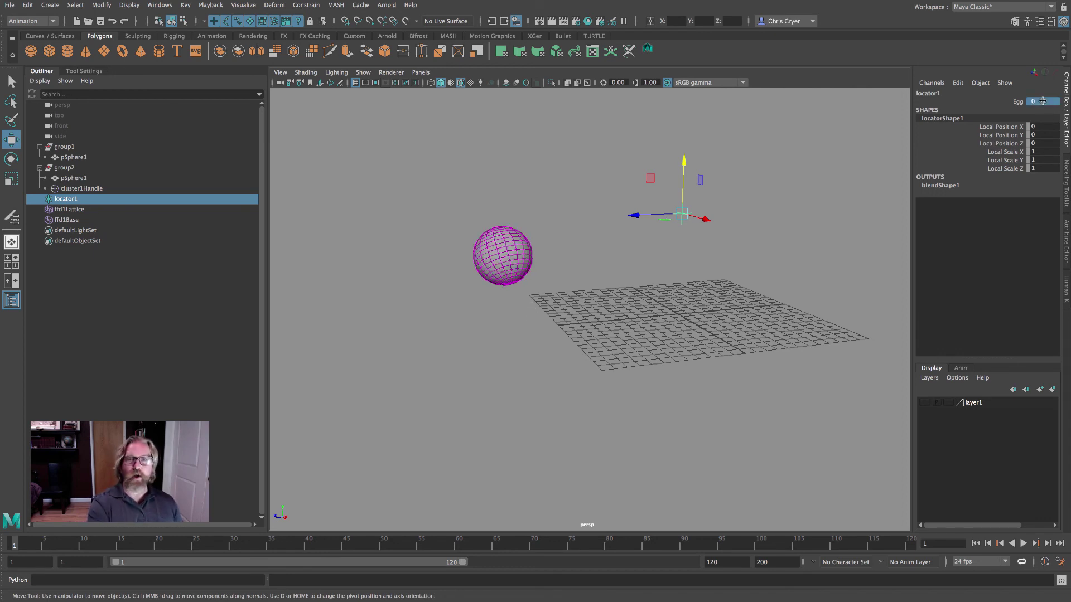
{"action": "left_click", "coordinate": [1014, 103]}
{"action": "middle_click_drag", "start_coordinate": [825, 144], "coordinate": [870, 148]}
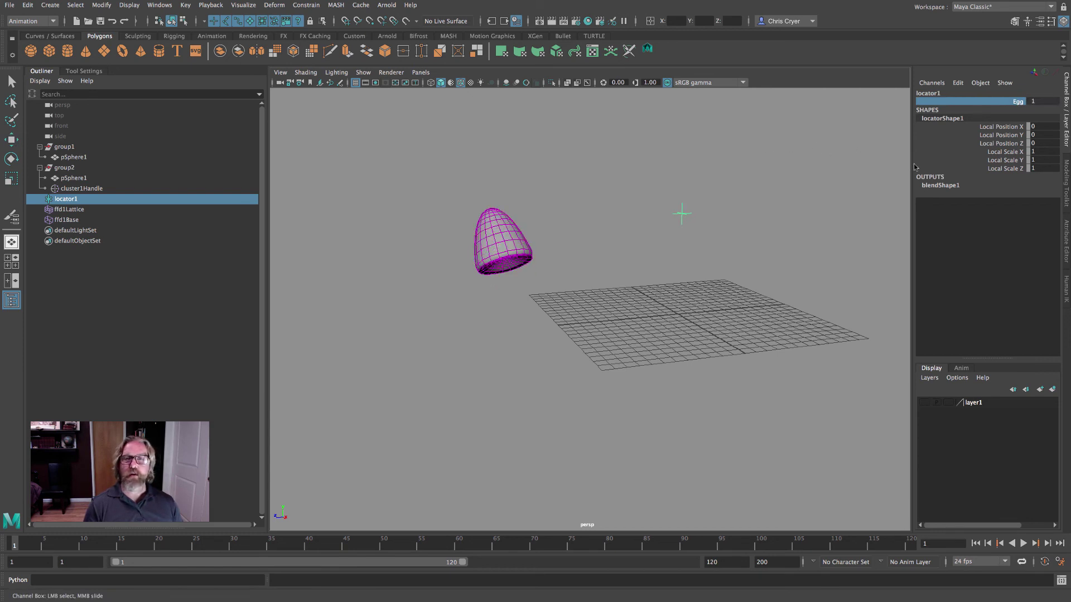
{"action": "left_click_drag", "start_coordinate": [803, 173], "coordinate": [598, 215], "text": "alt"}
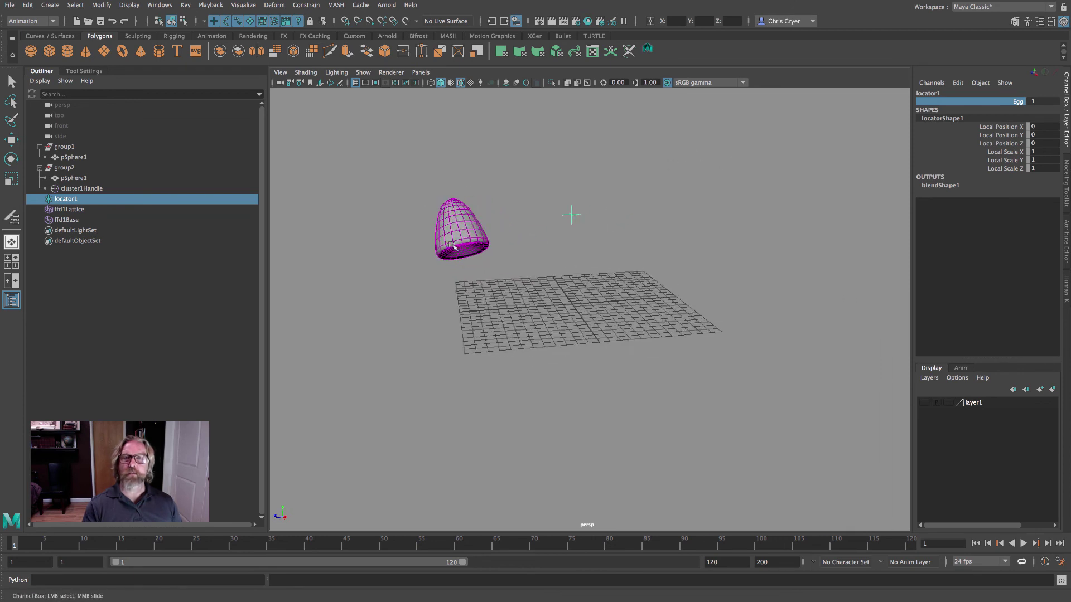